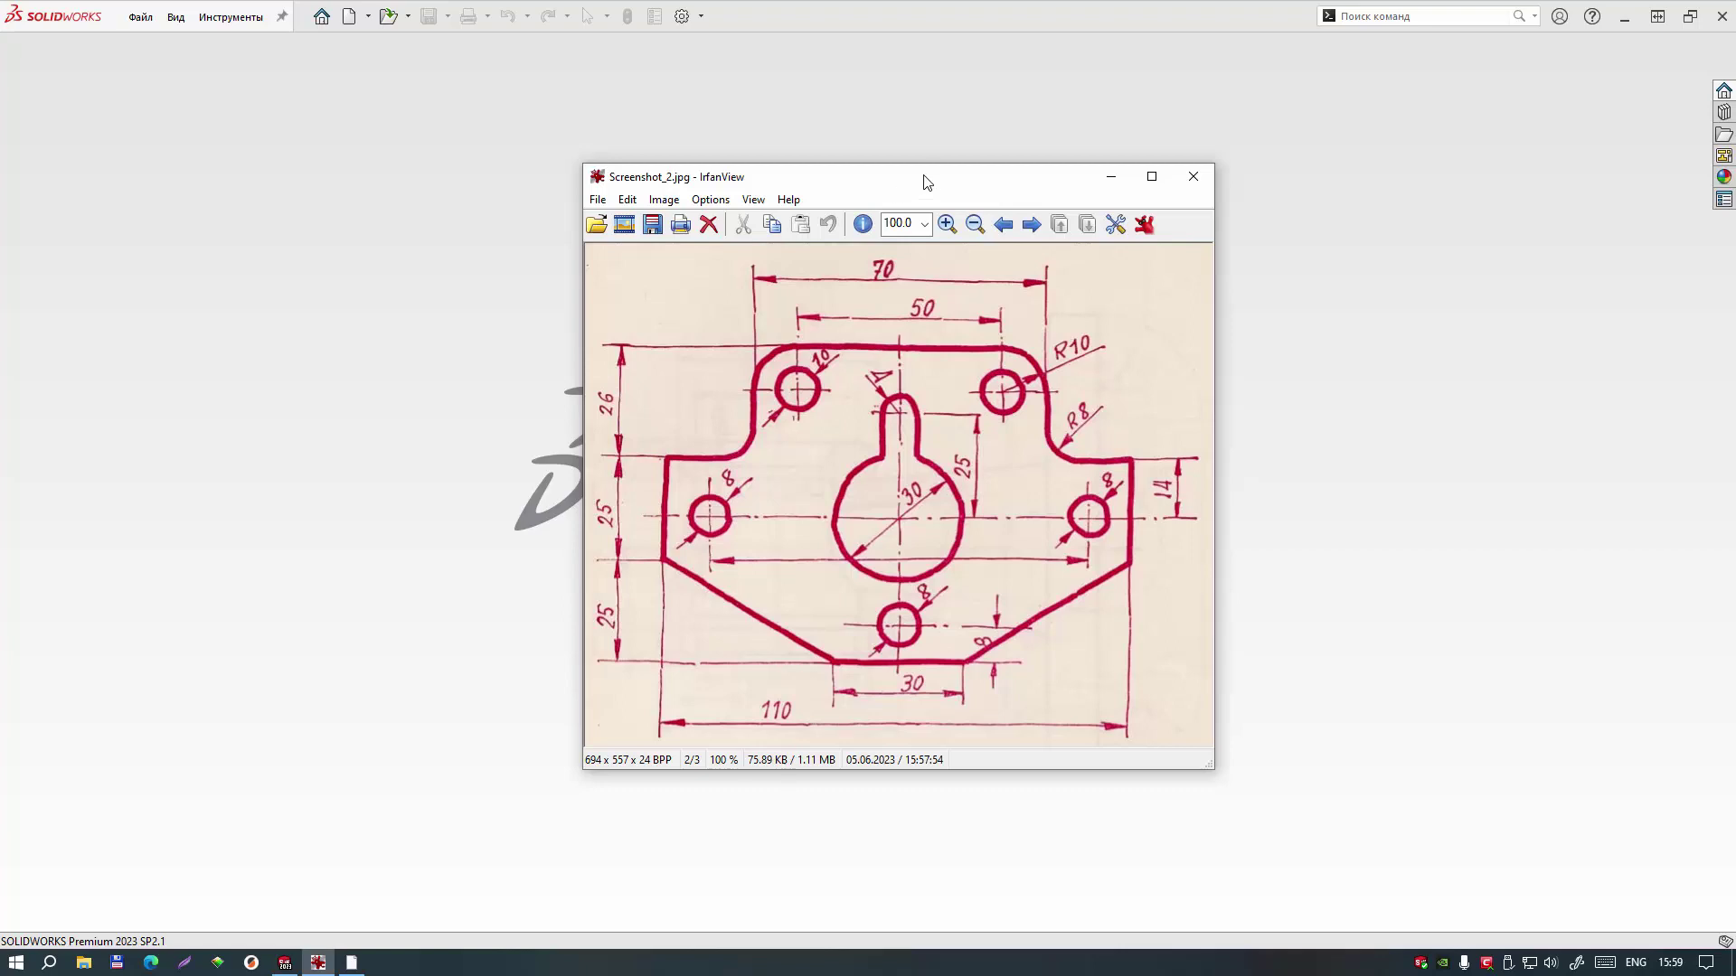
Step: Move the IrfanView window showing the keyhole plate reference drawing slightly to the left
mouse_move(924, 177)
mouse_down()
mouse_move(877, 175)
mouse_move(901, 154)
mouse_up()
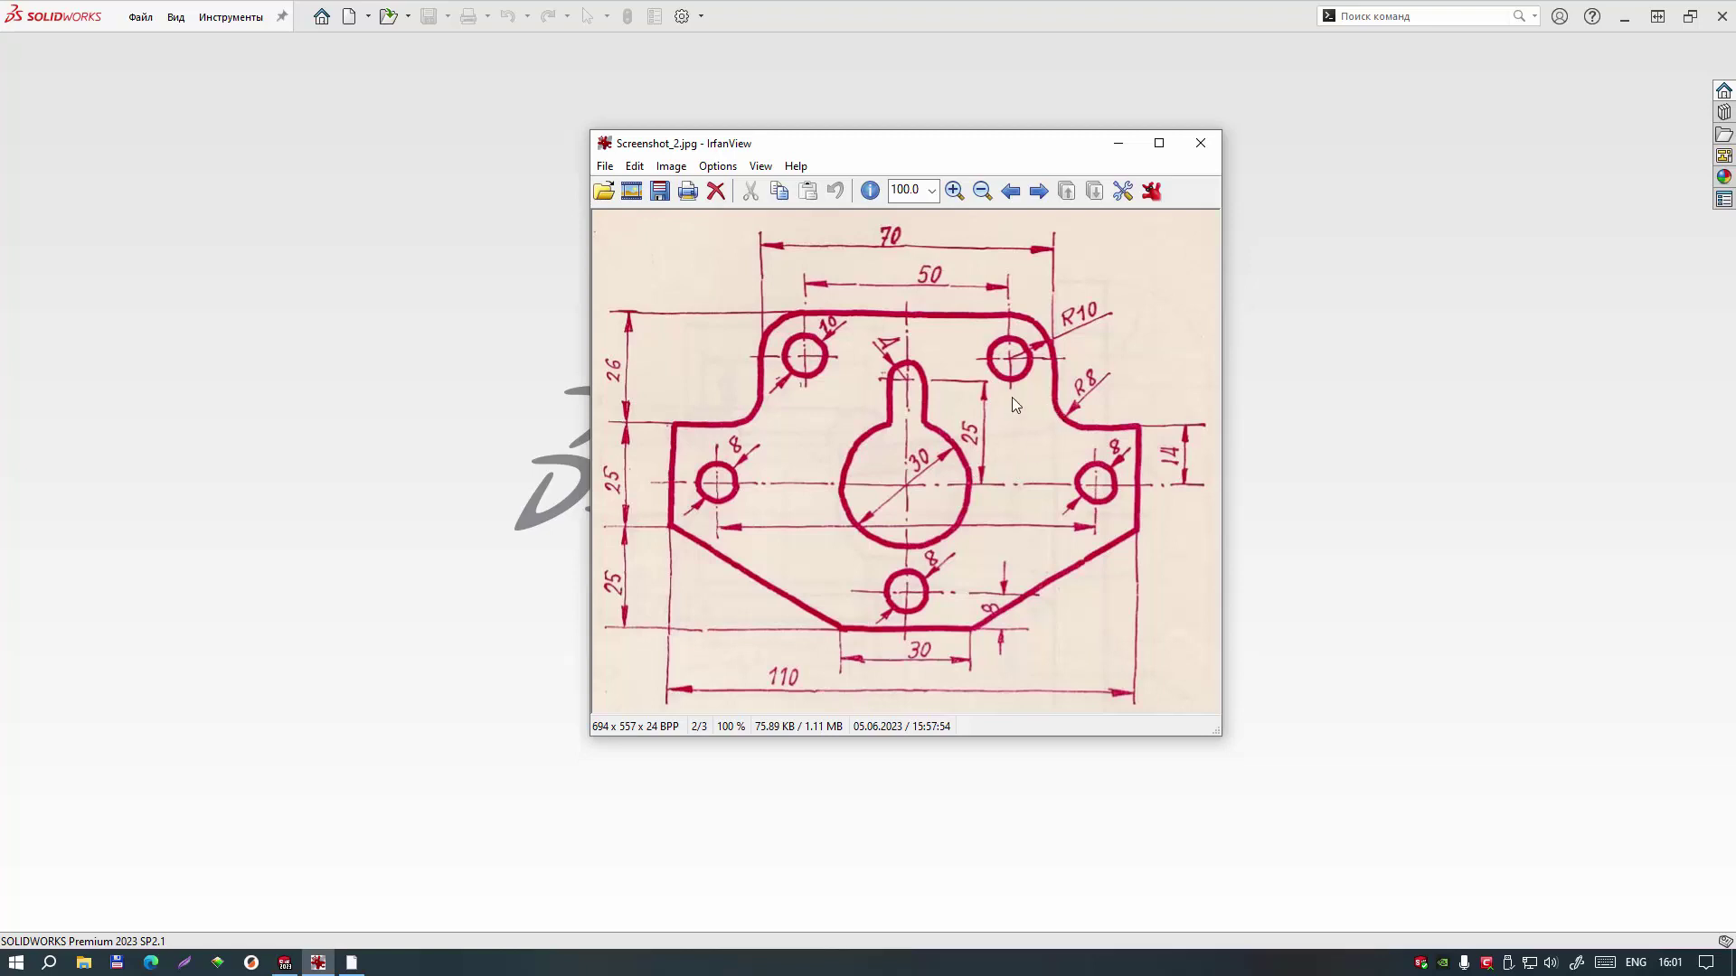
Step: Close the reference viewer and start a new gost_my part sketch on the Top plane
key(Escape)
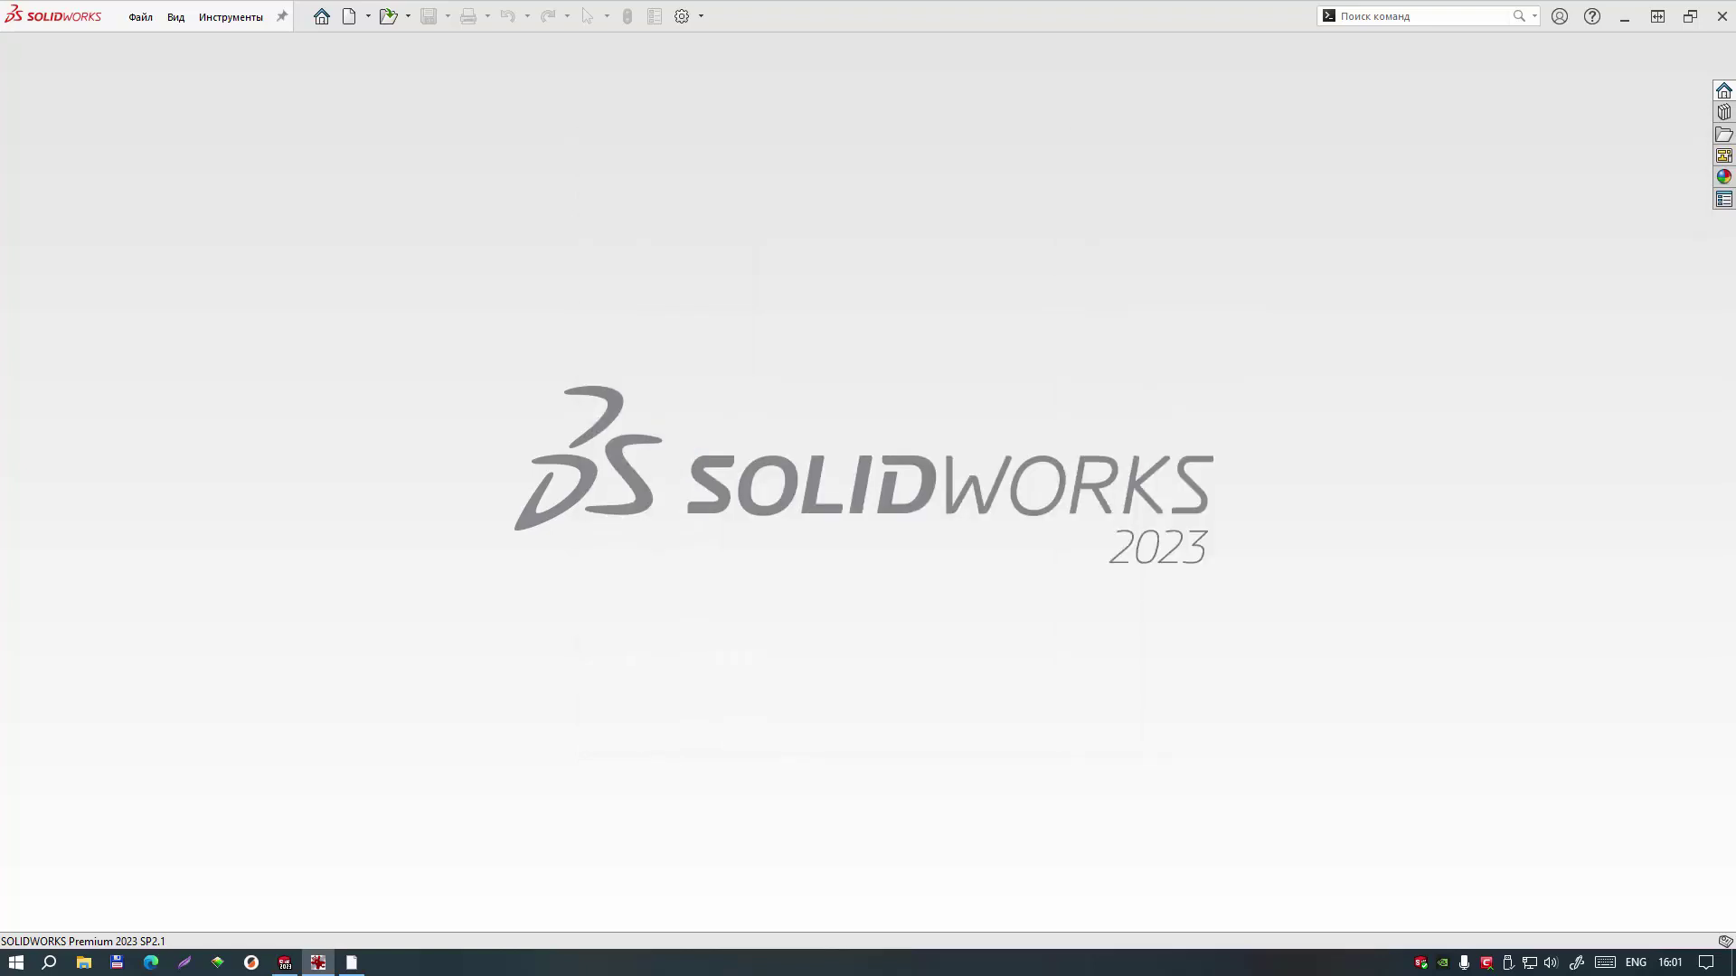
click(352, 20)
click(744, 308)
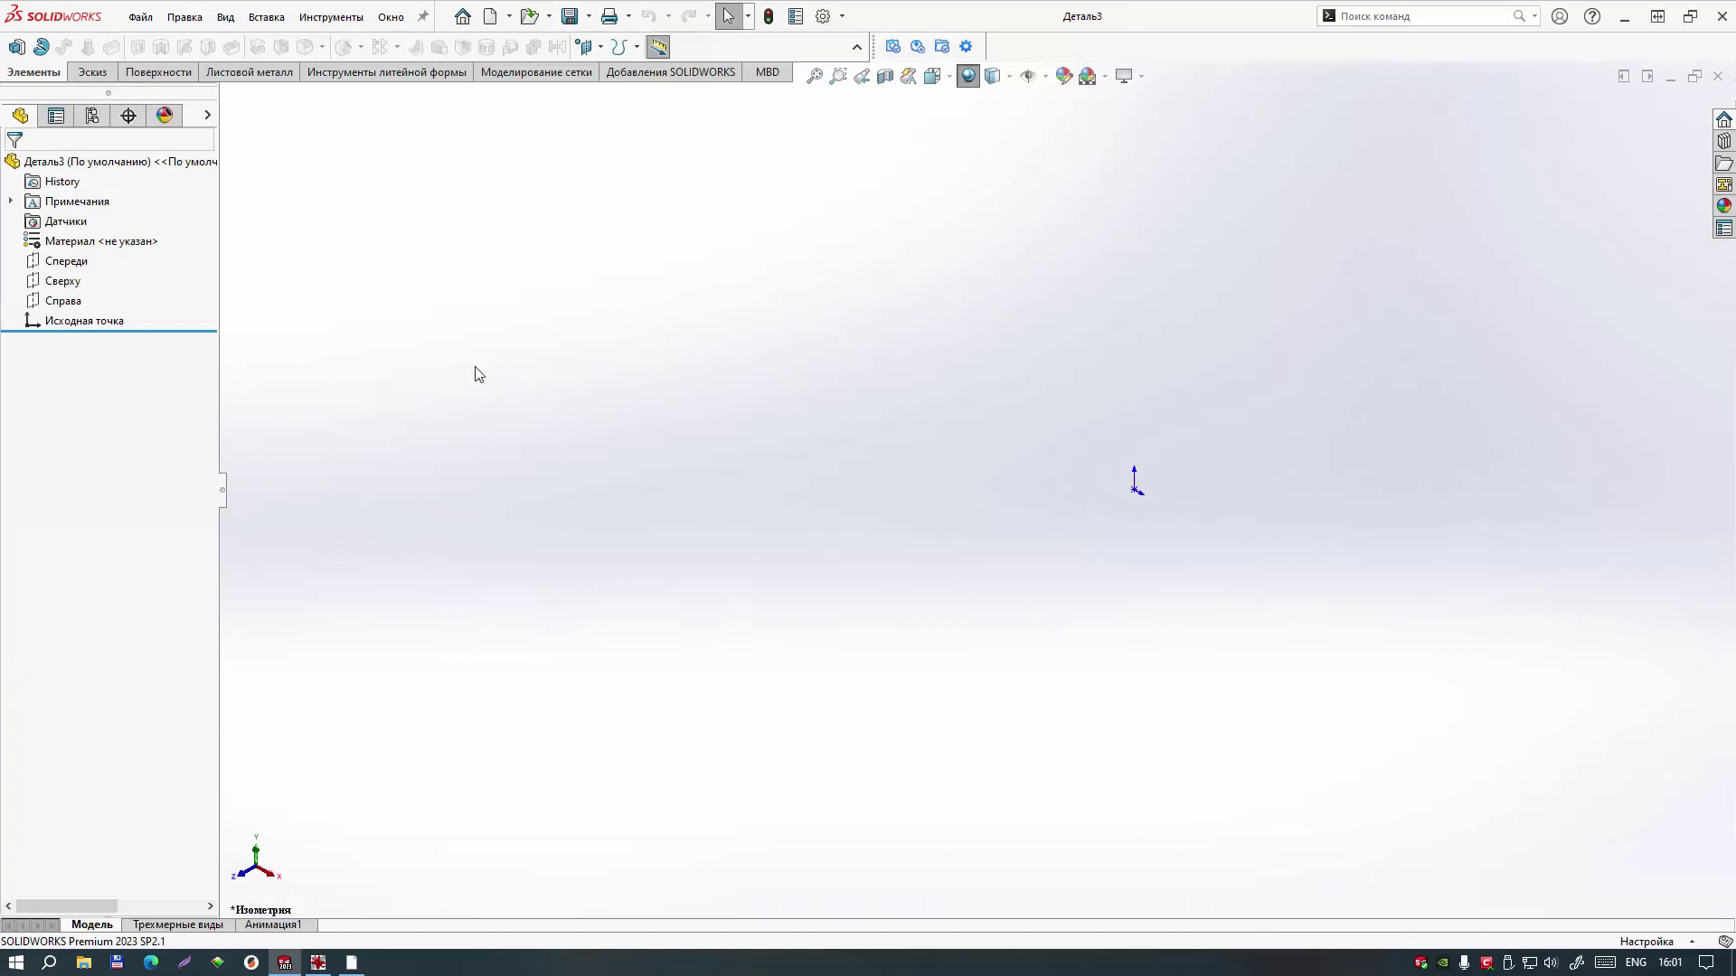
click(63, 280)
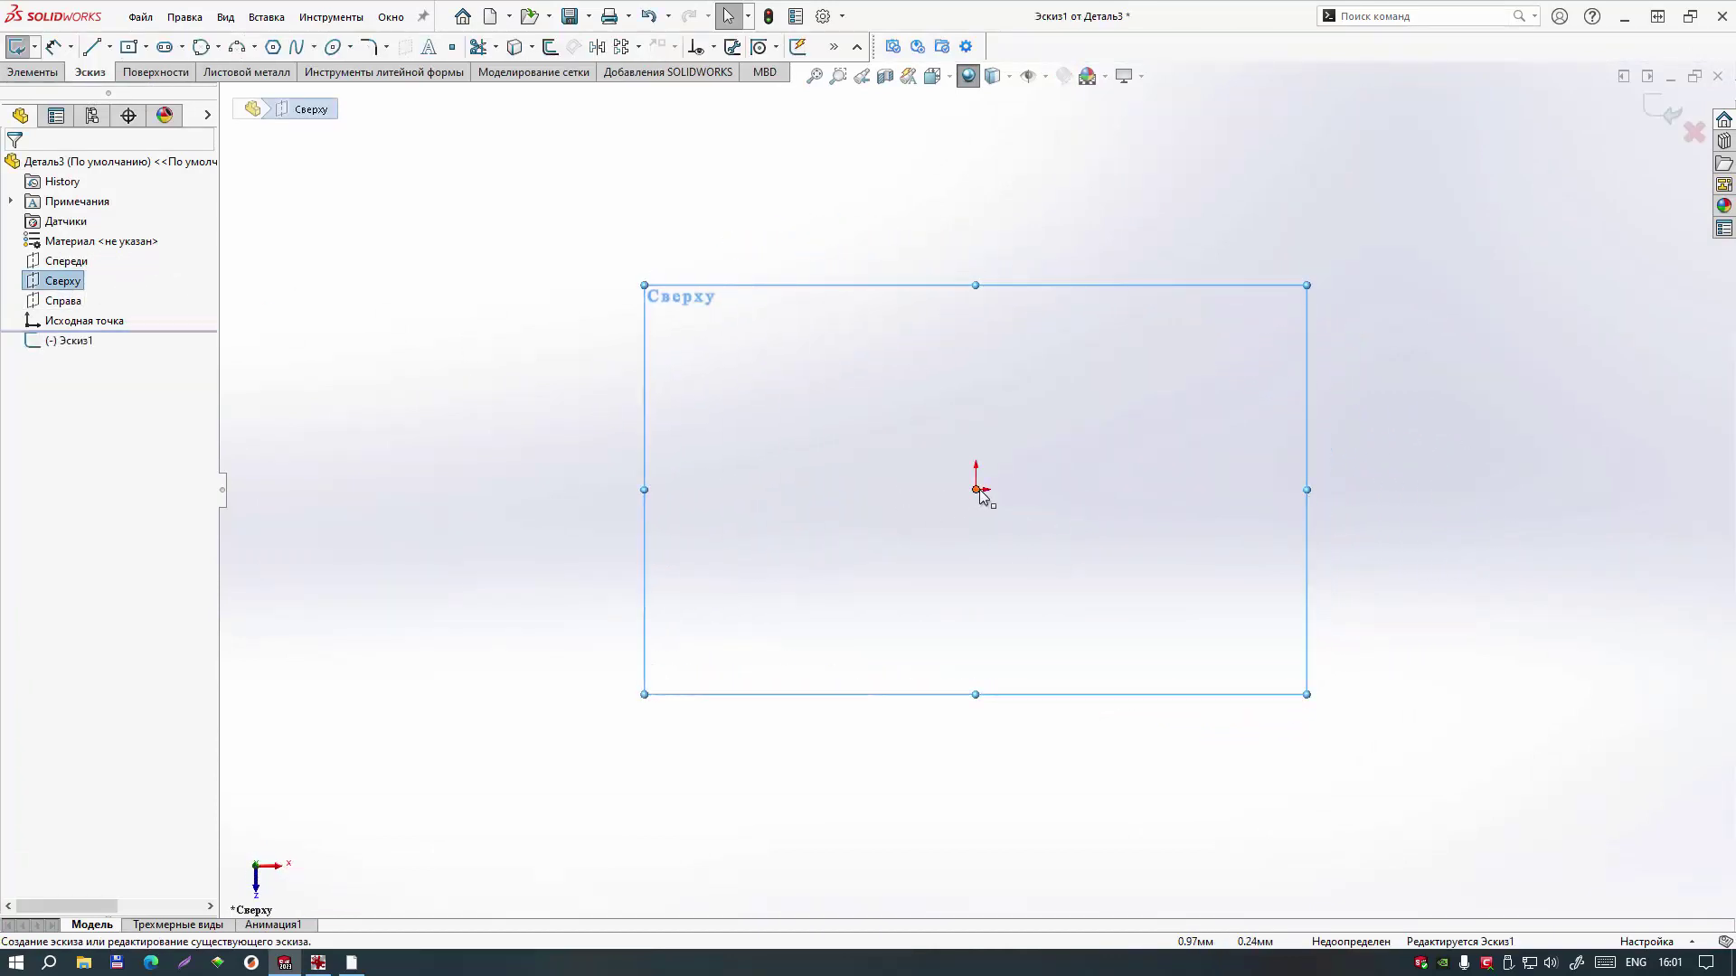
scroll(981, 495, down, 2)
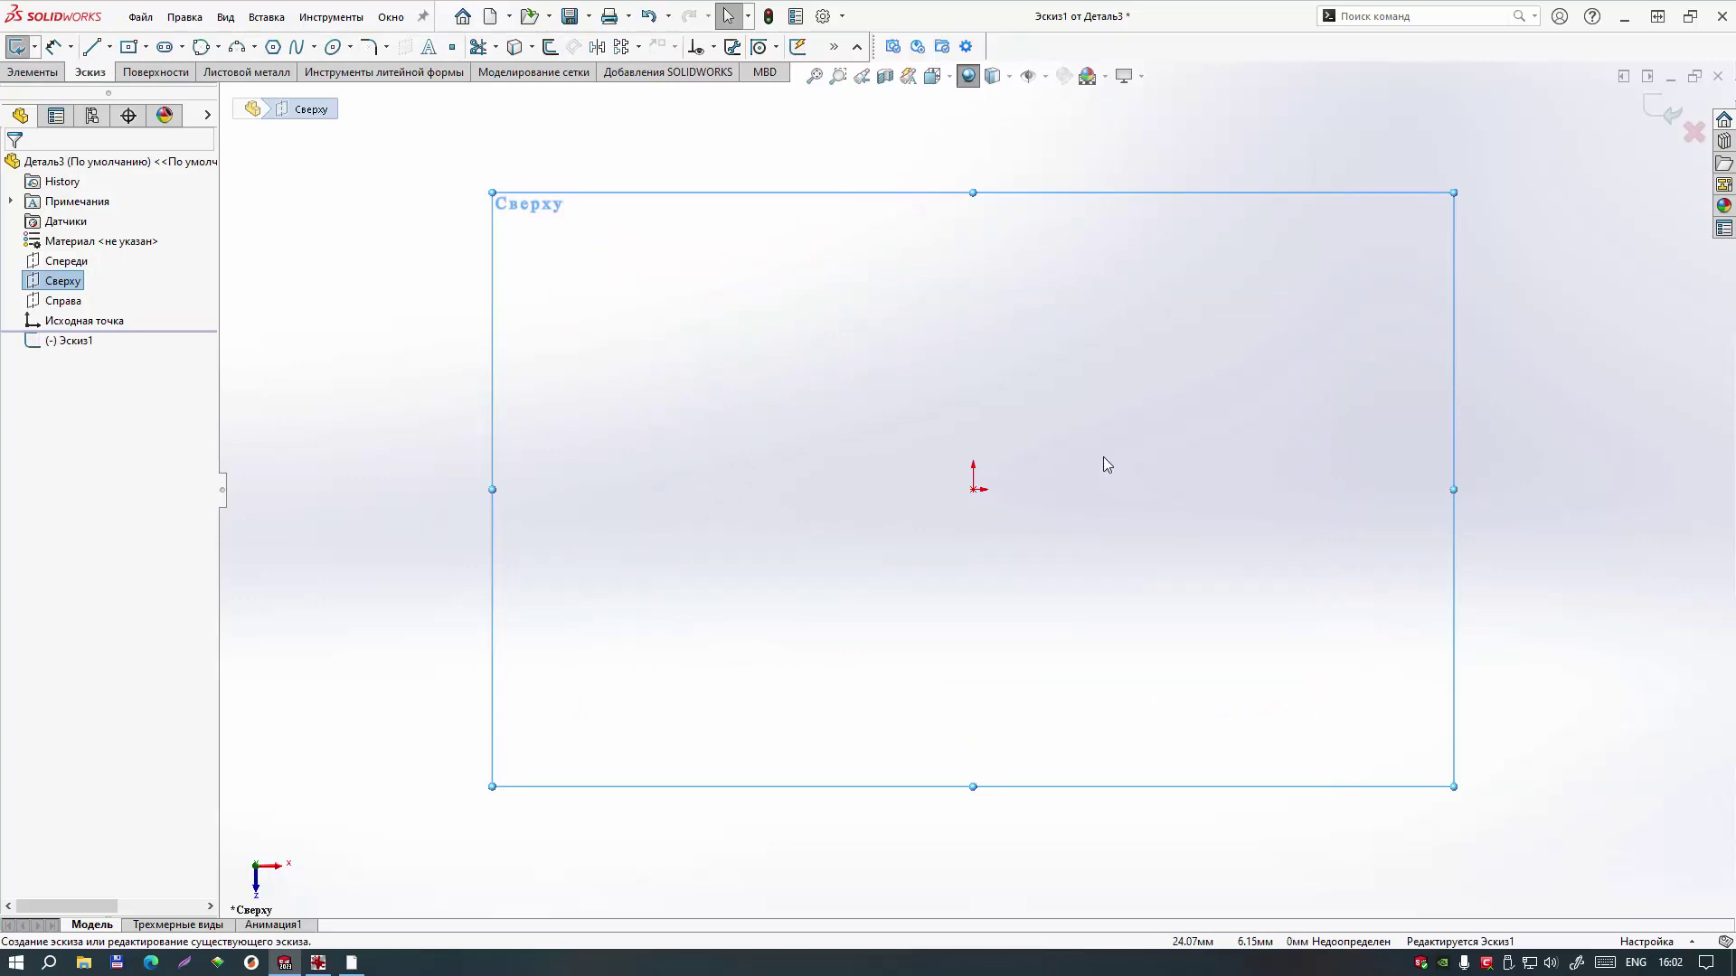
Step: Draw a horizontal and a vertical centreline crossing at the origin
key(l)
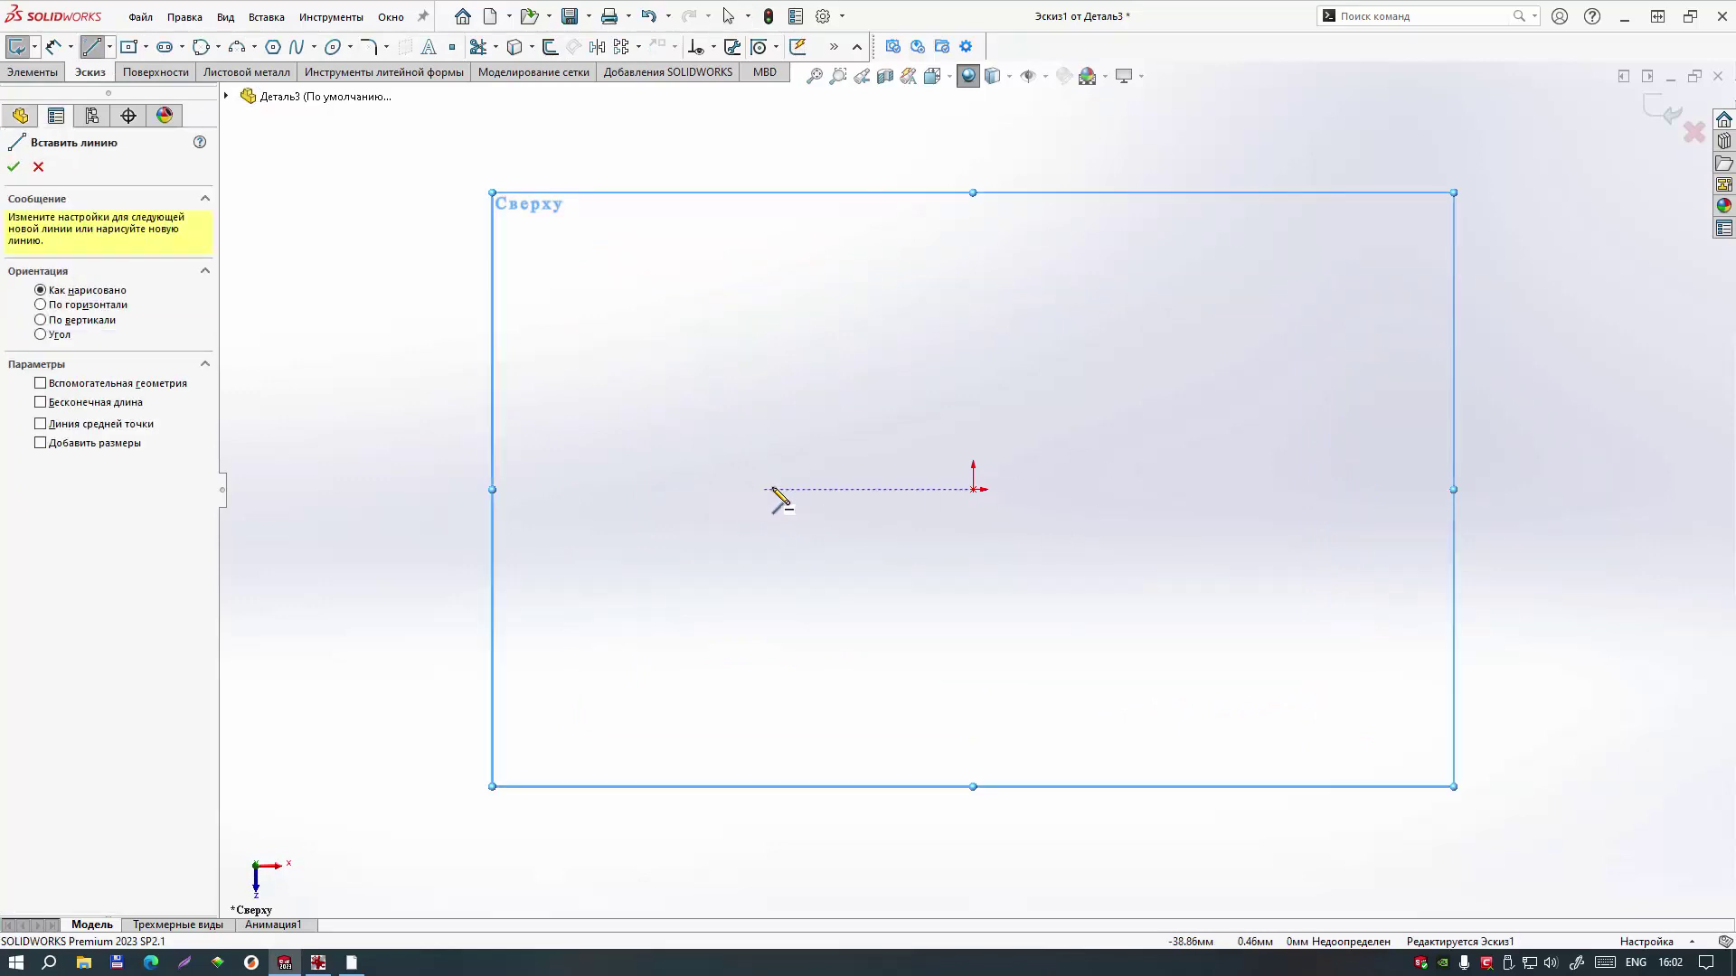
click(764, 489)
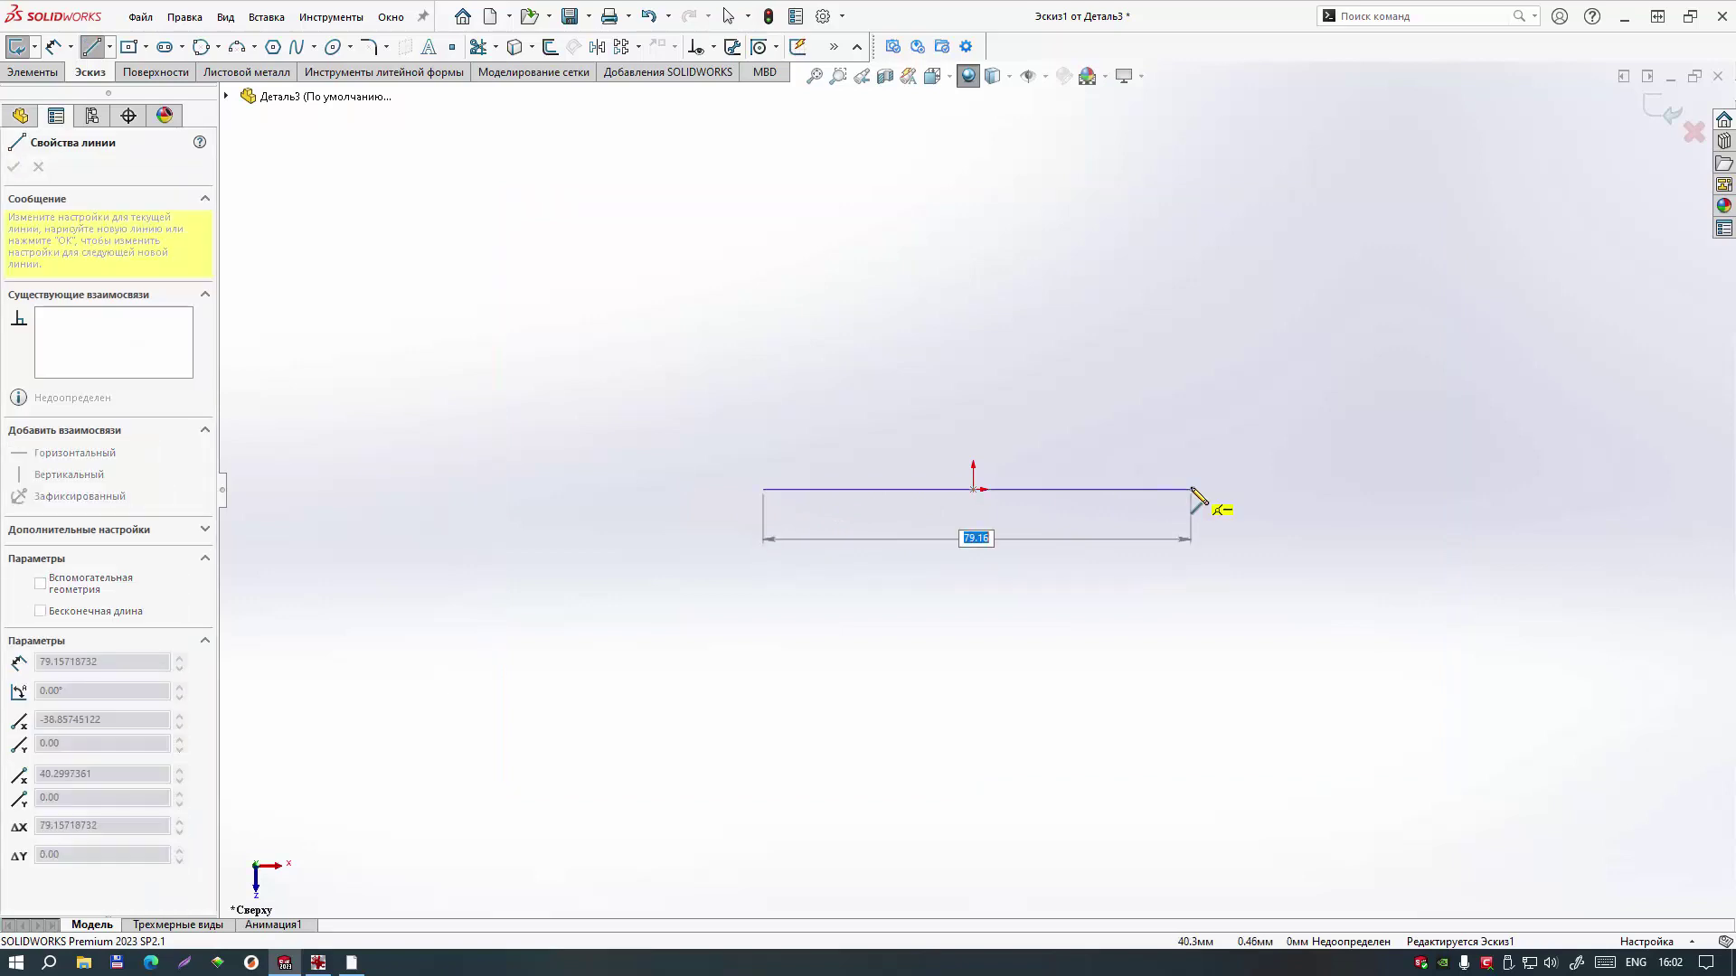
right_click(1192, 489)
click(1208, 493)
key(Escape)
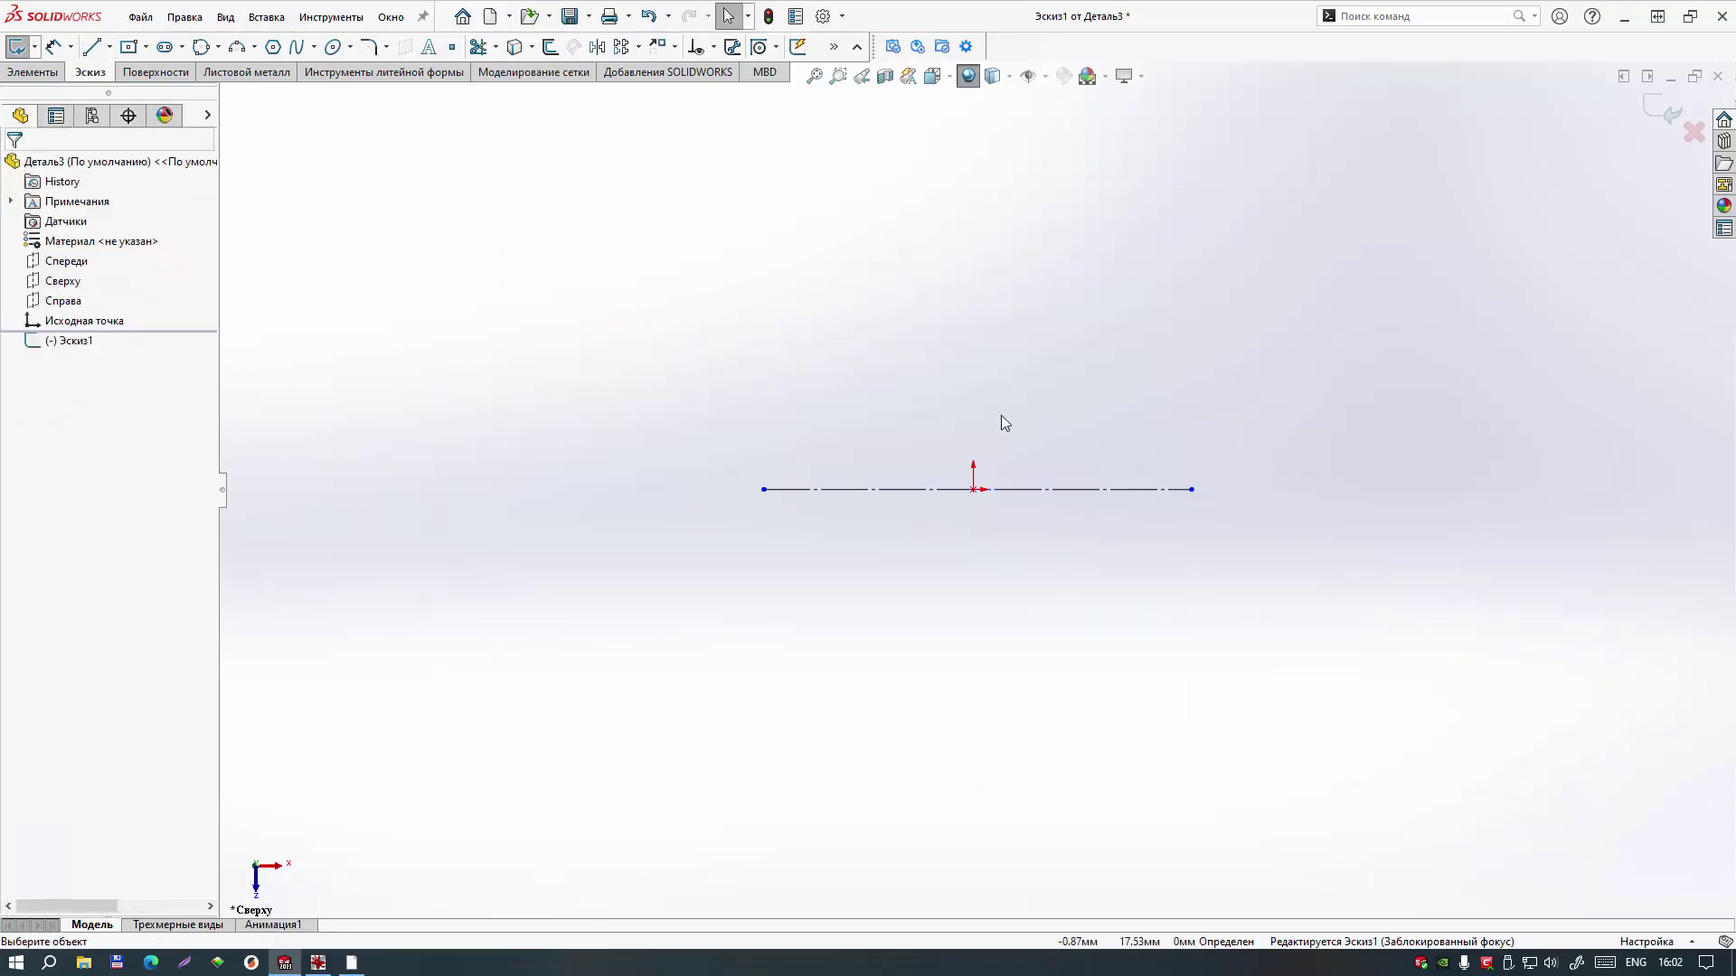
key(l)
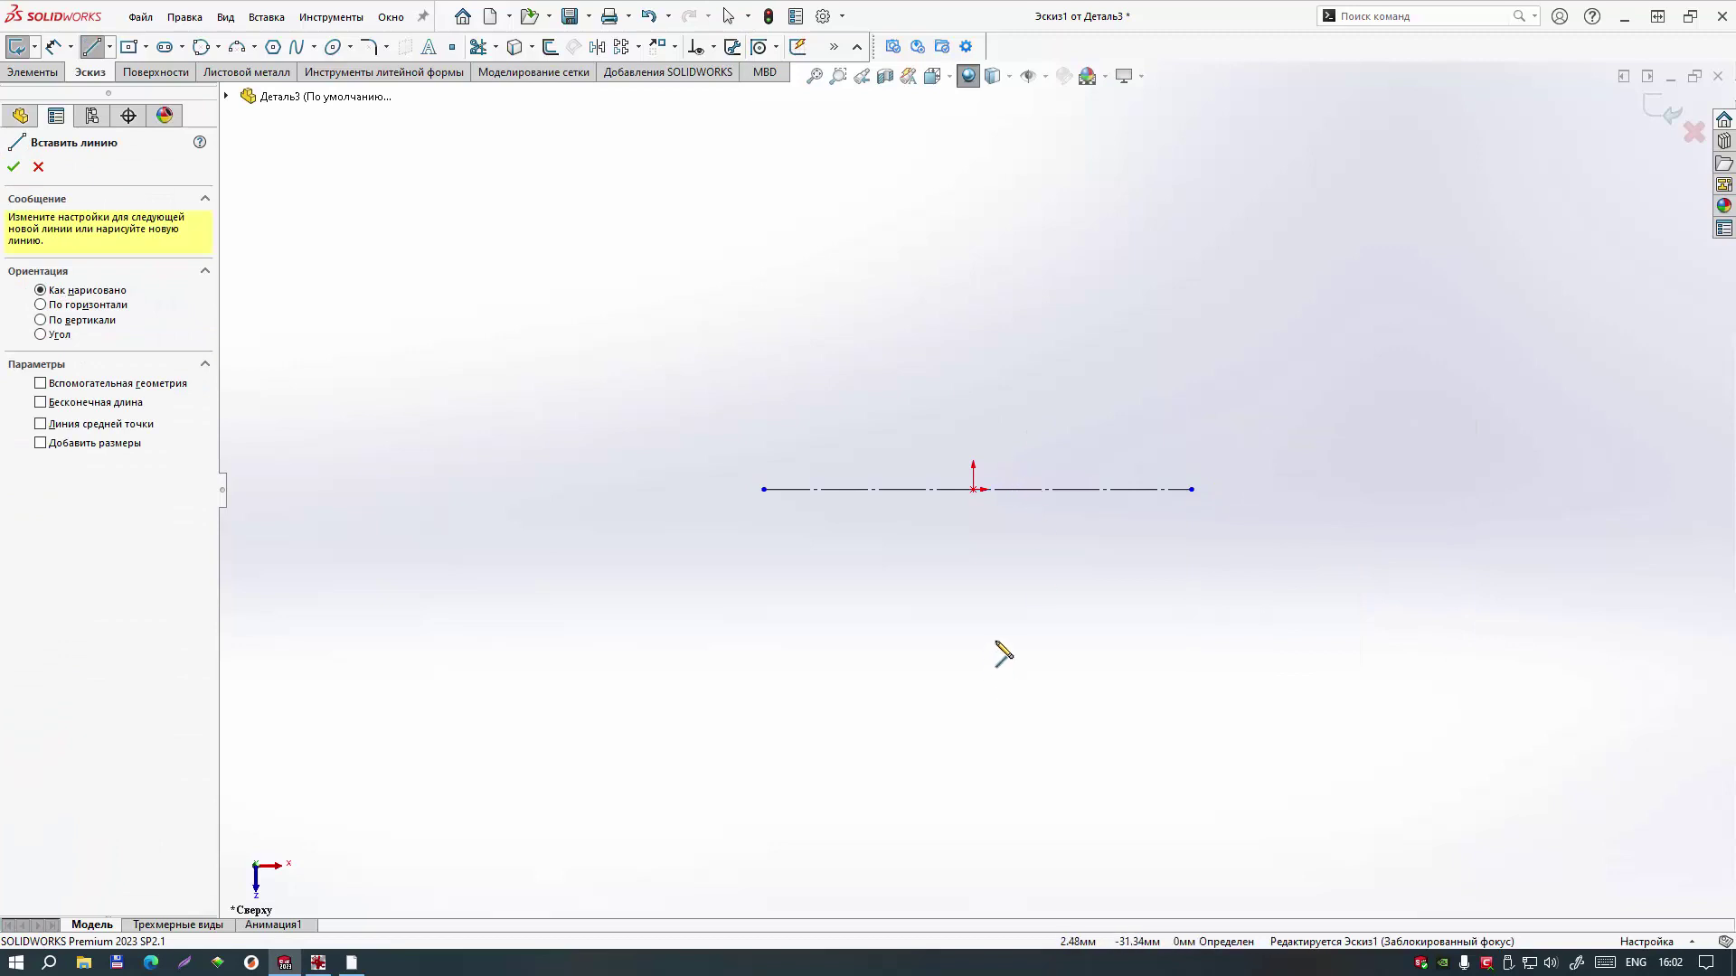
click(972, 647)
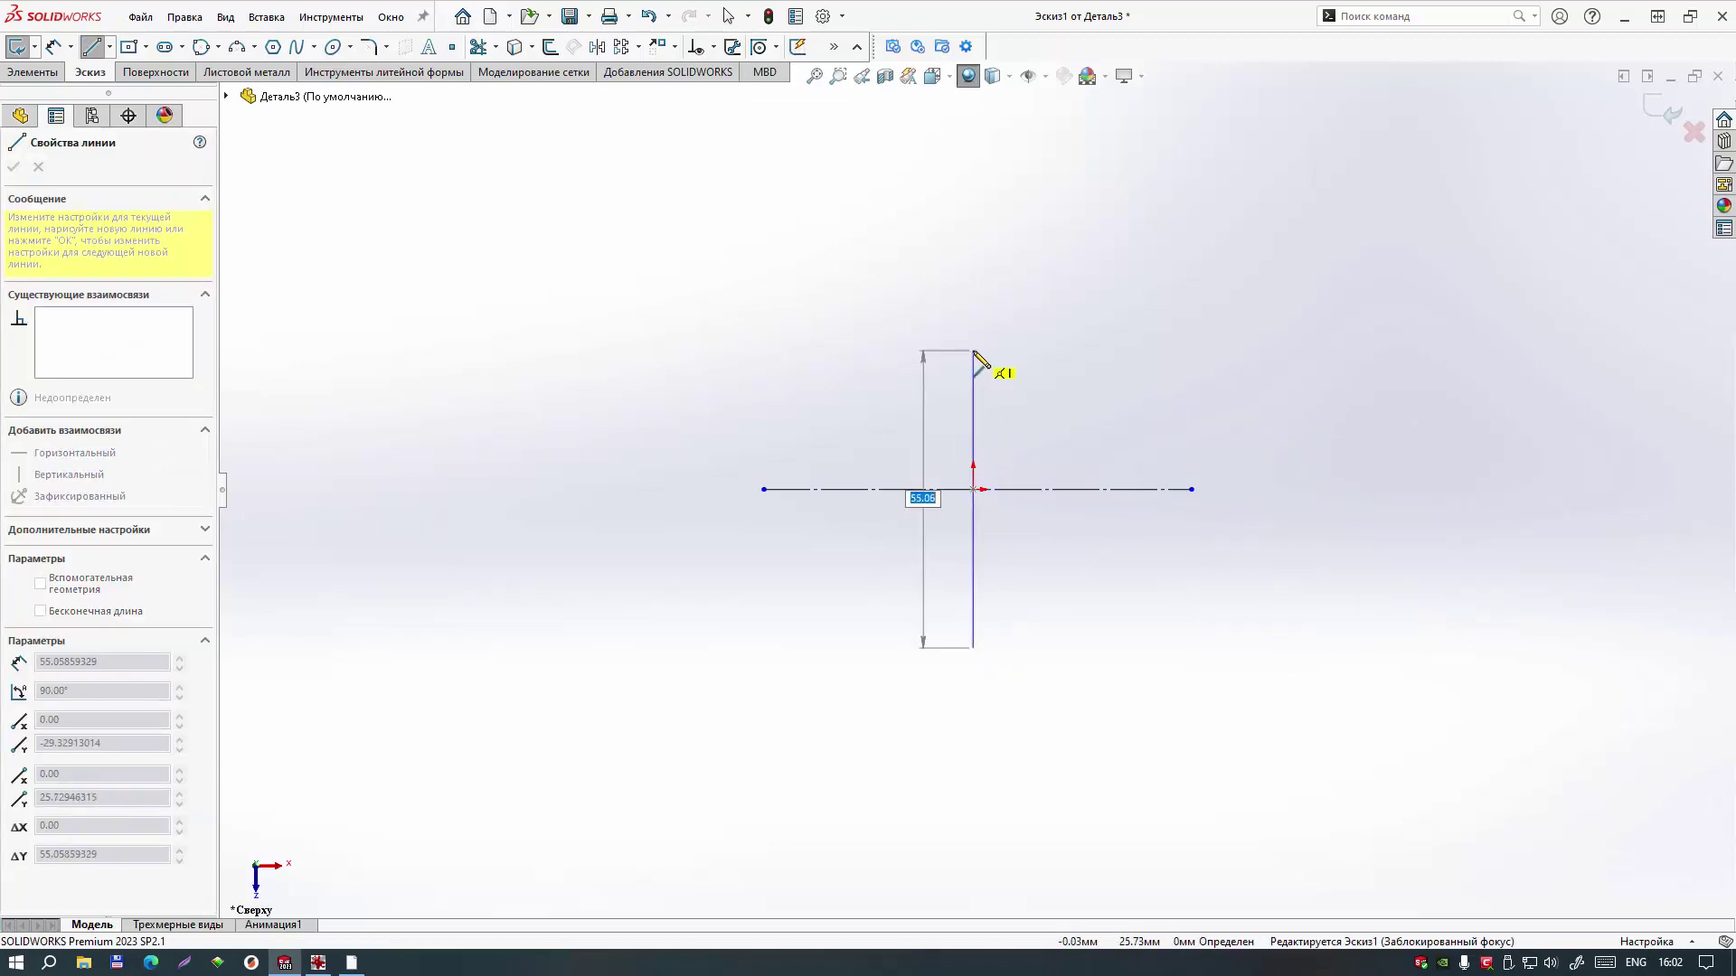
click(973, 321)
right_click(973, 321)
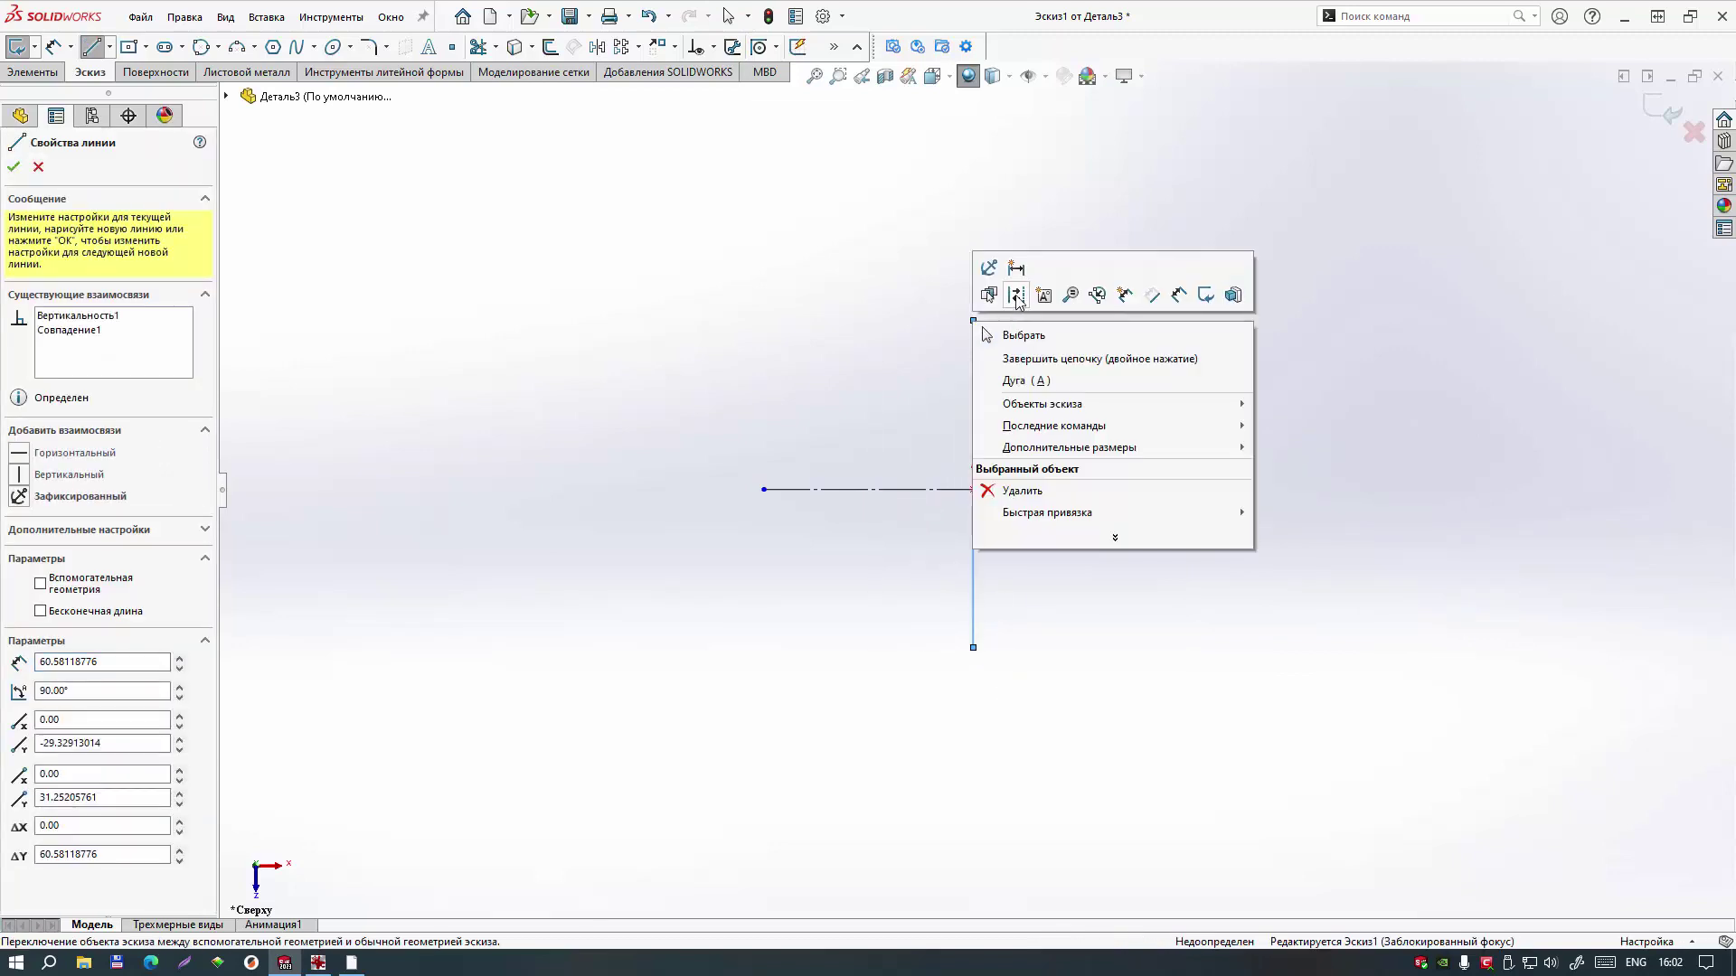
click(1016, 332)
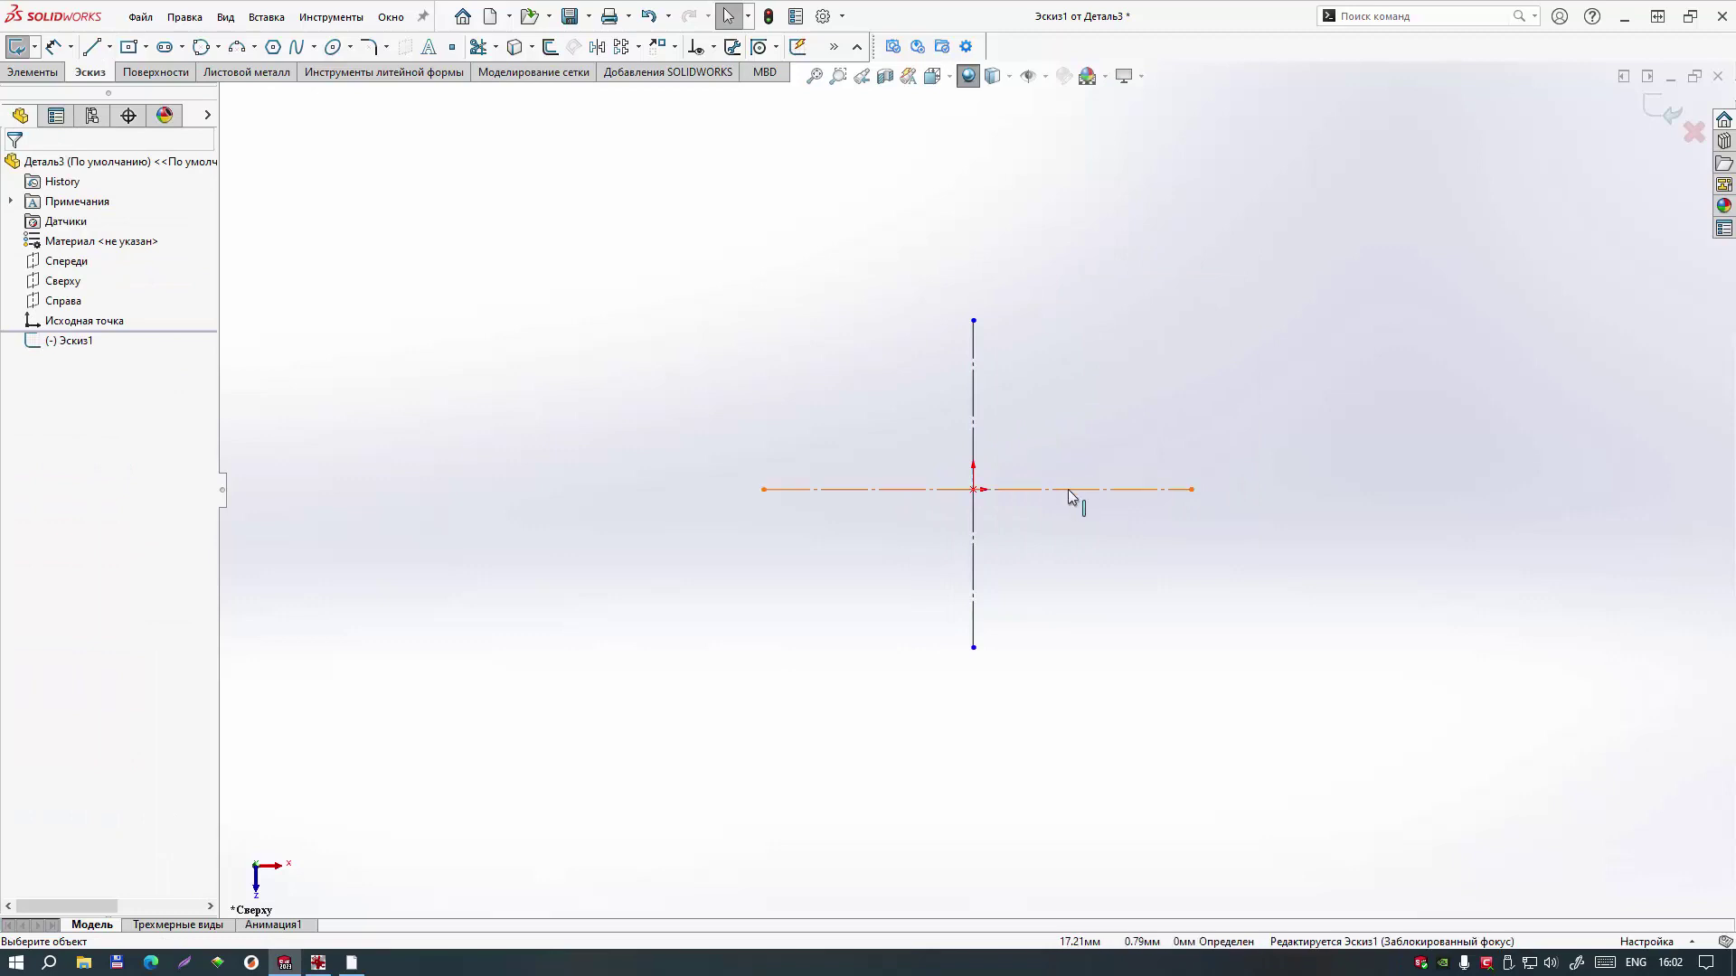
Step: Add Midpoint relations centring both centrelines on the origin
click(984, 490)
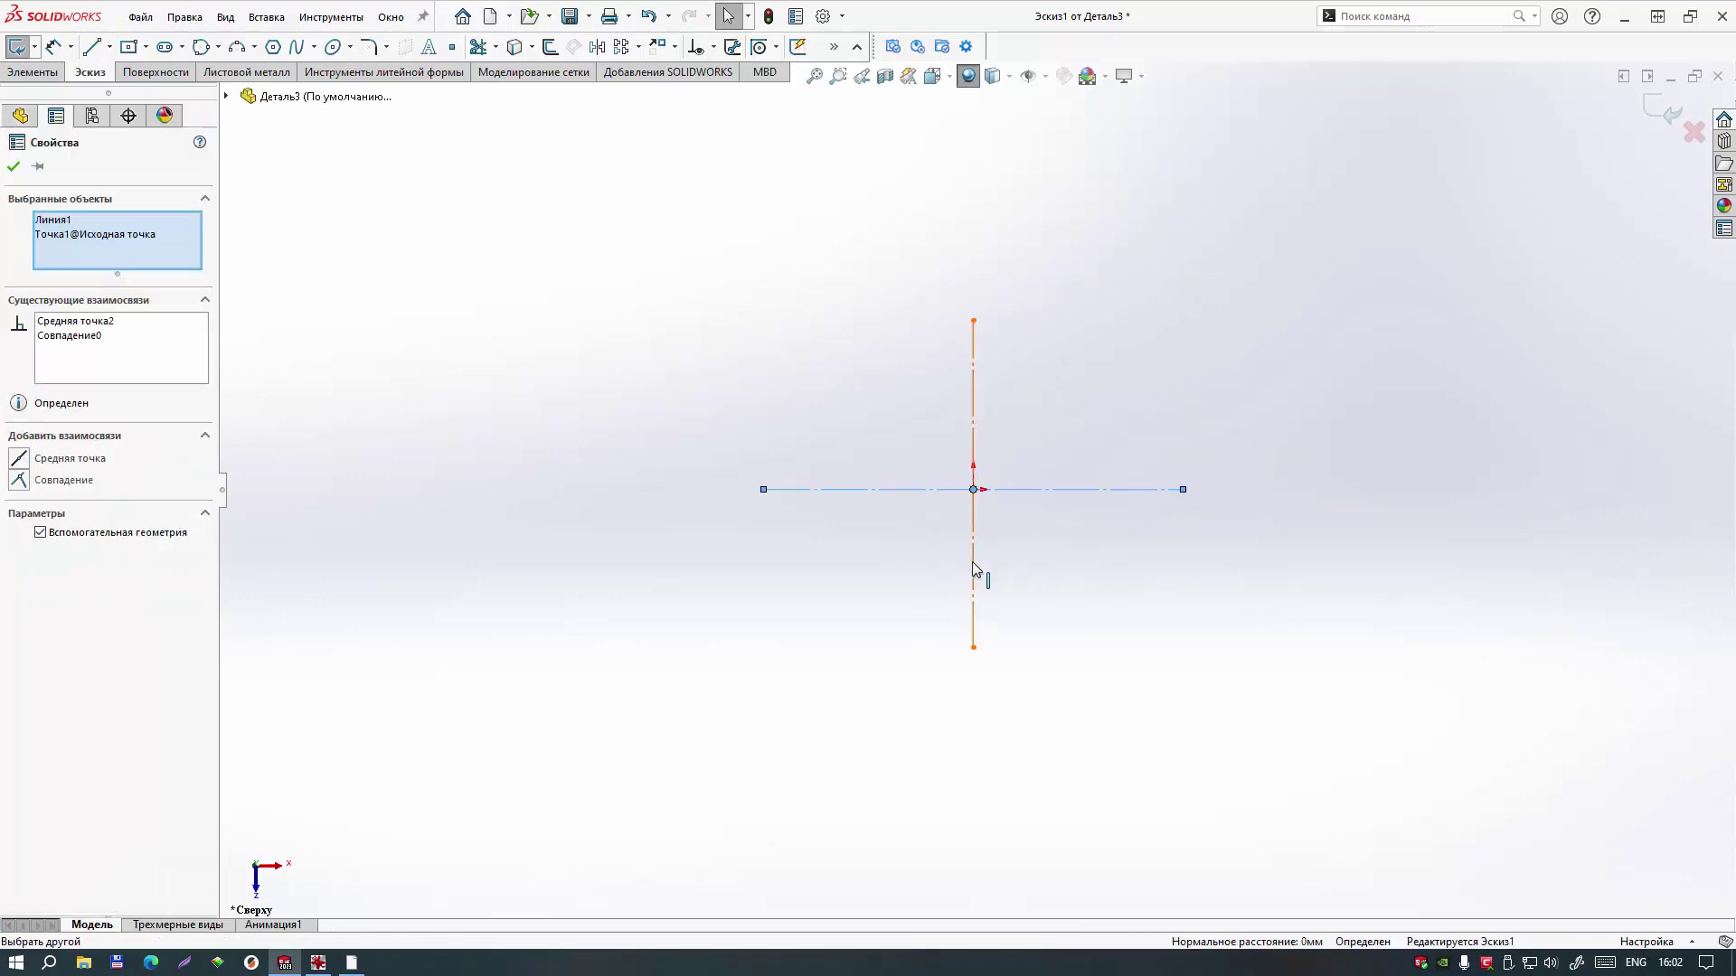
click(973, 575)
ctrl+click(974, 489)
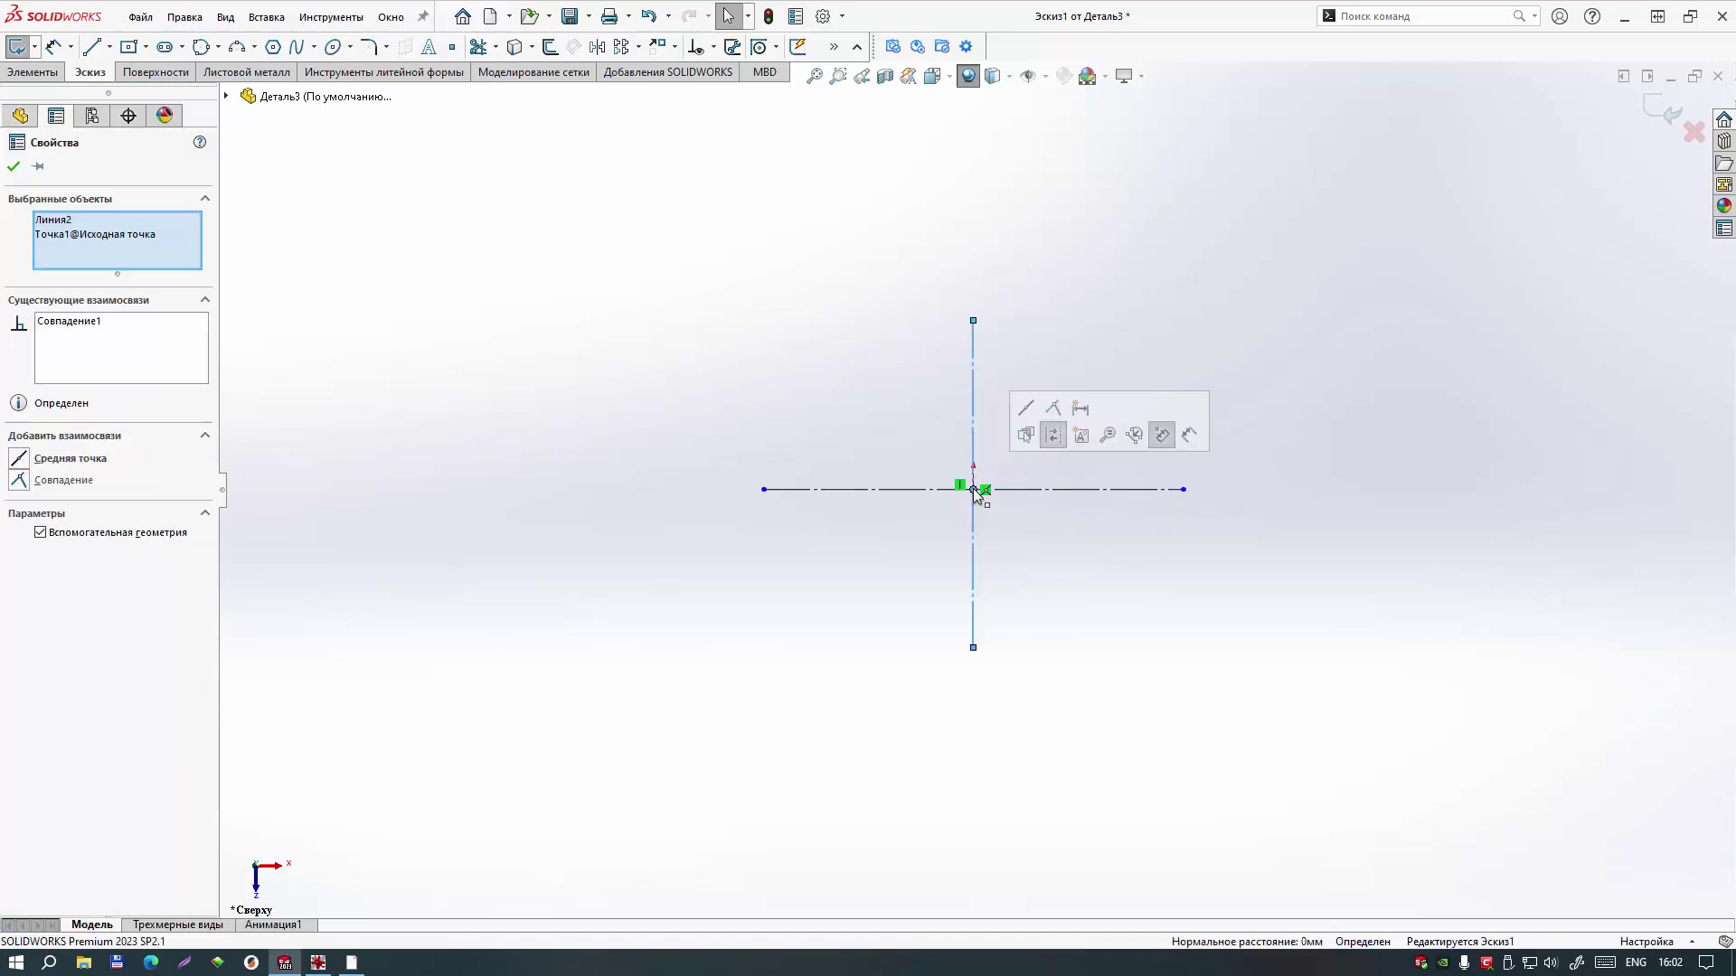
click(1025, 408)
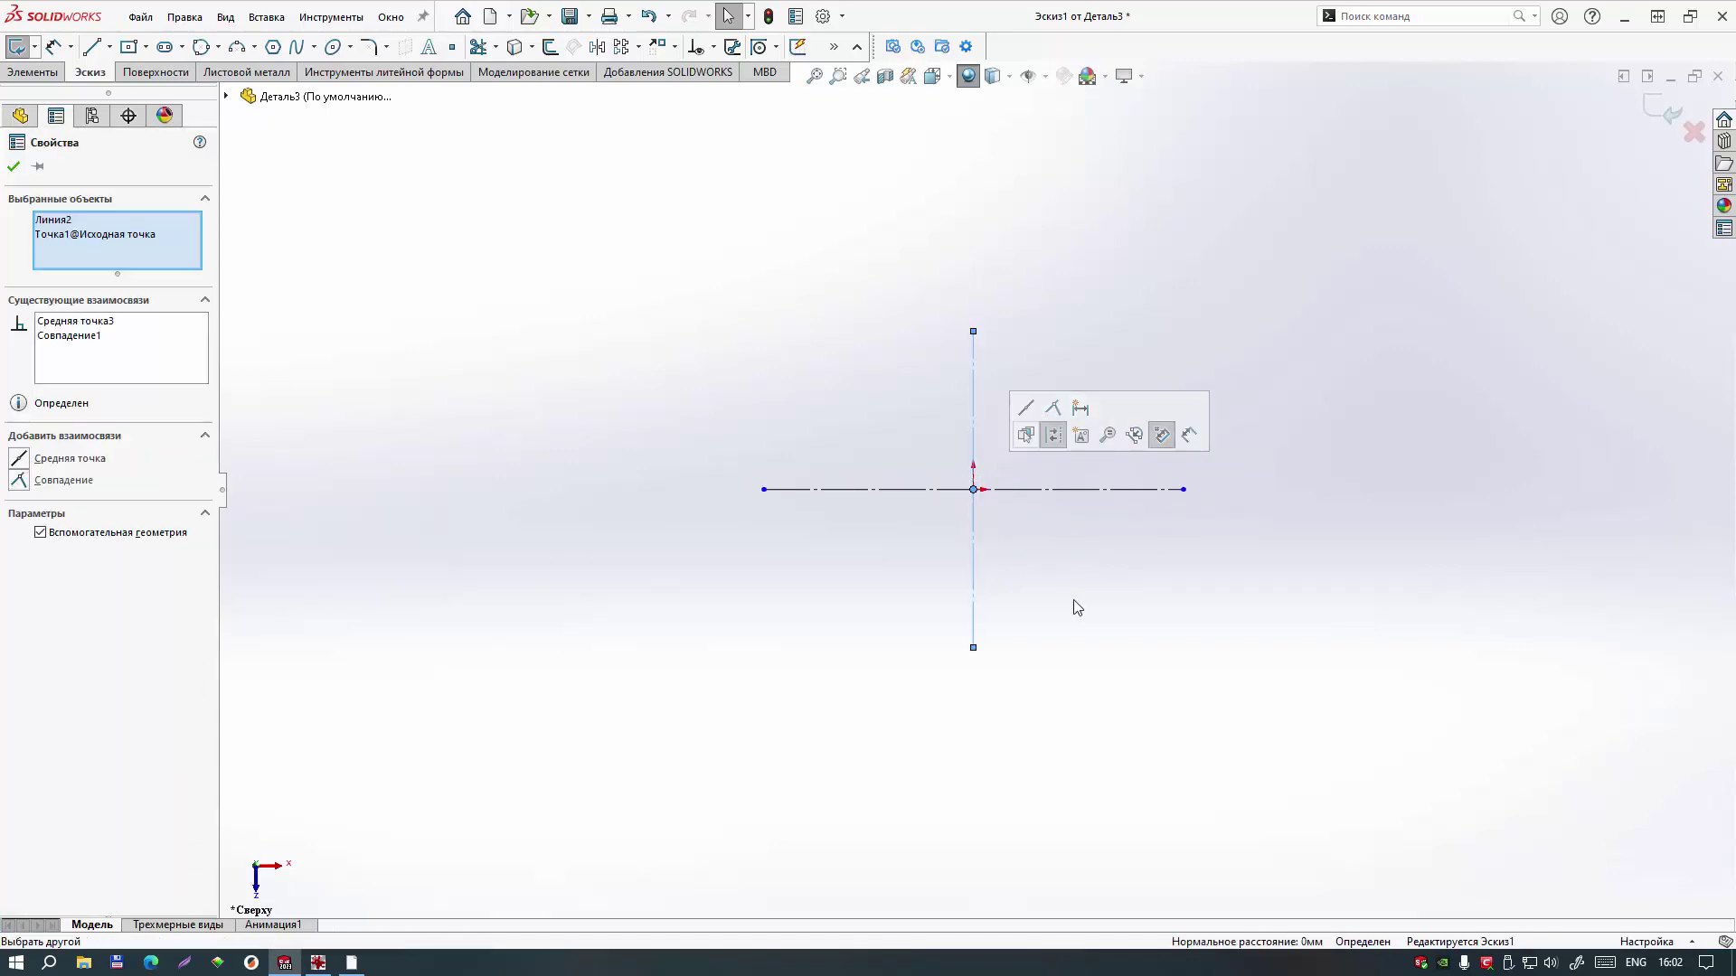
click(1071, 593)
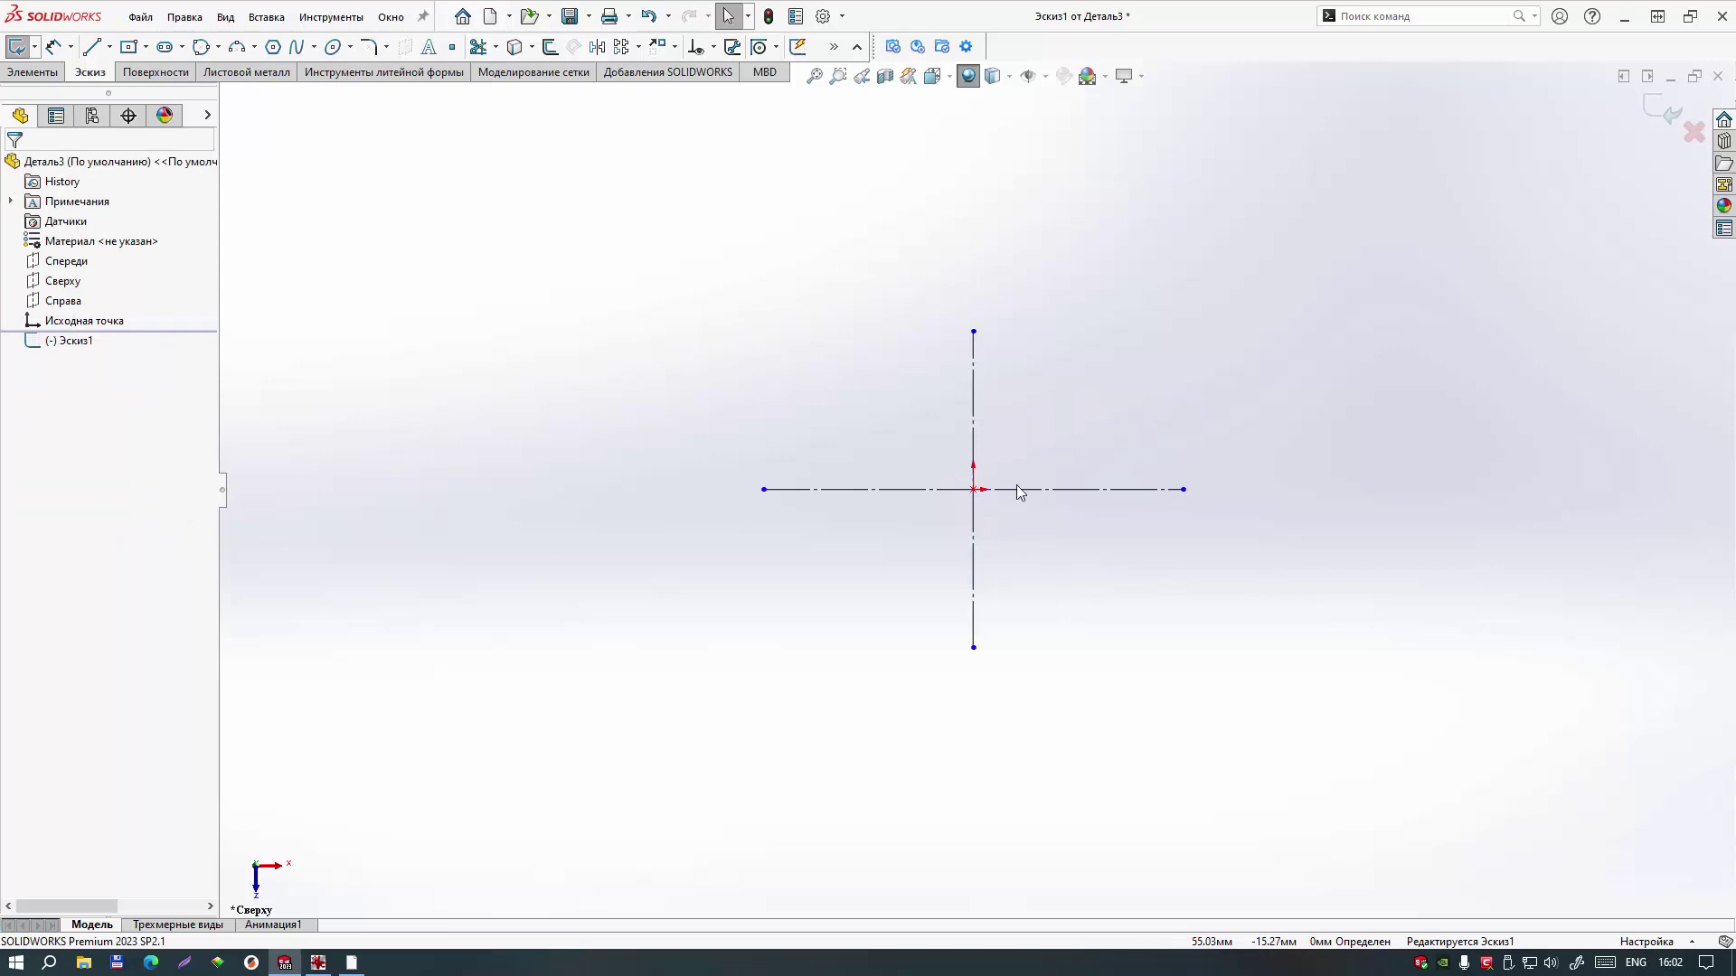
scroll(1000, 507, down, 2)
Step: Draw a circle centred on the origin
key(c)
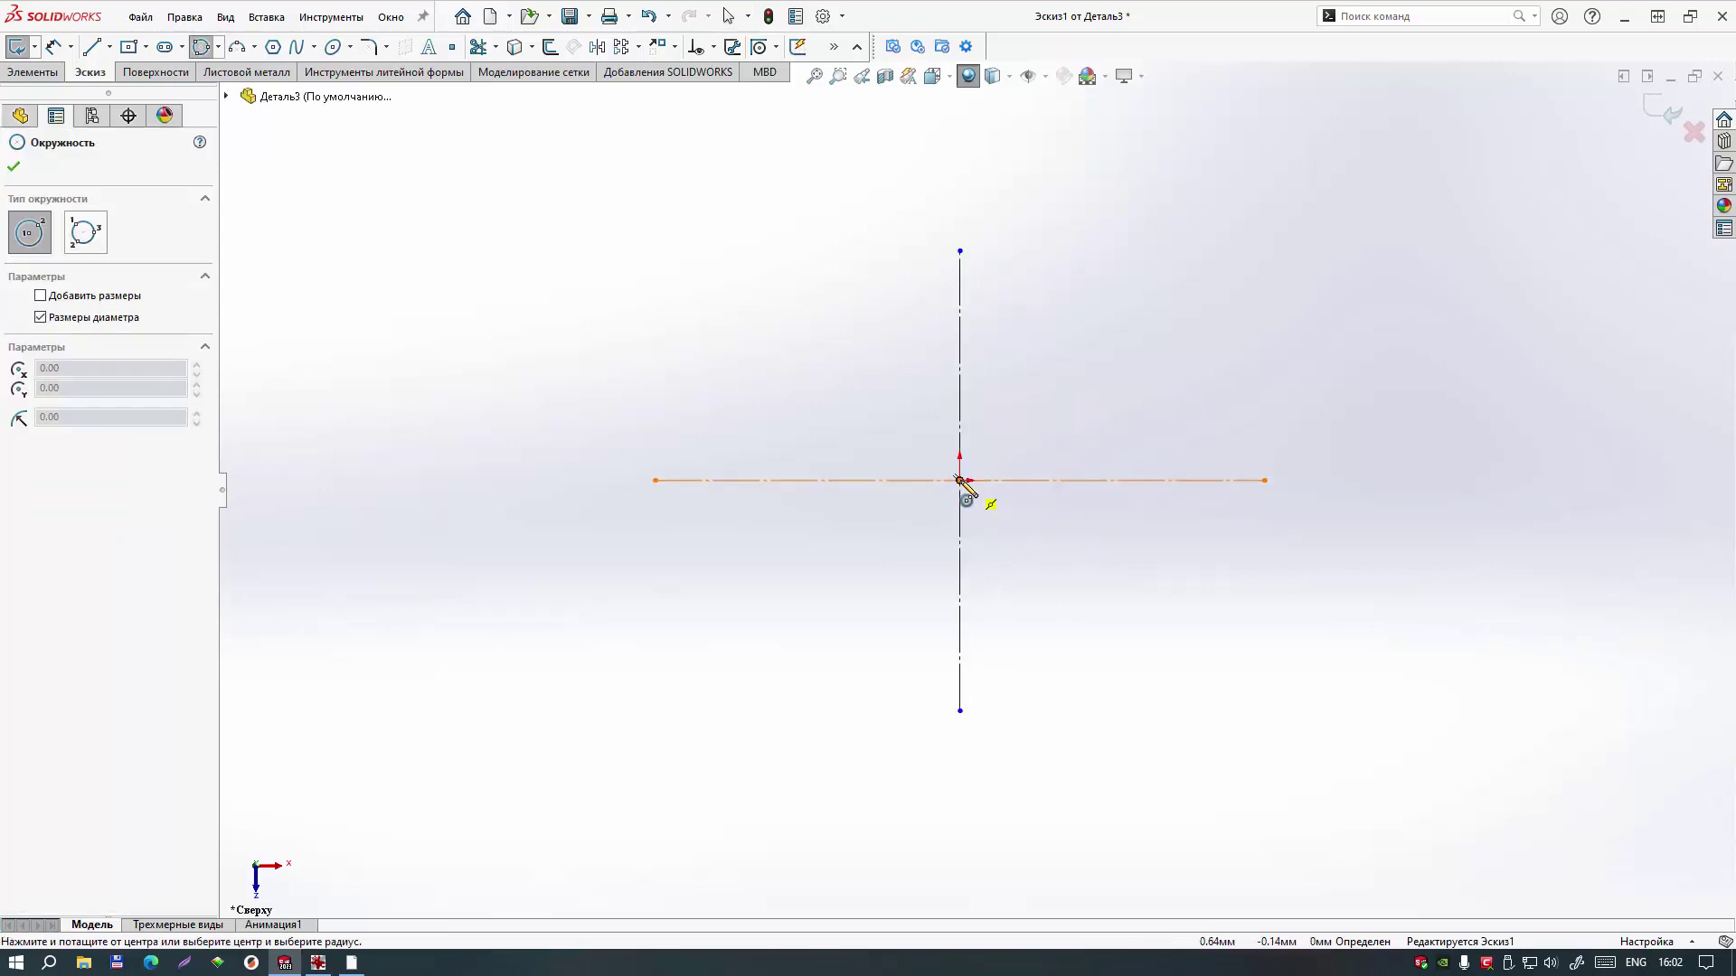
click(960, 480)
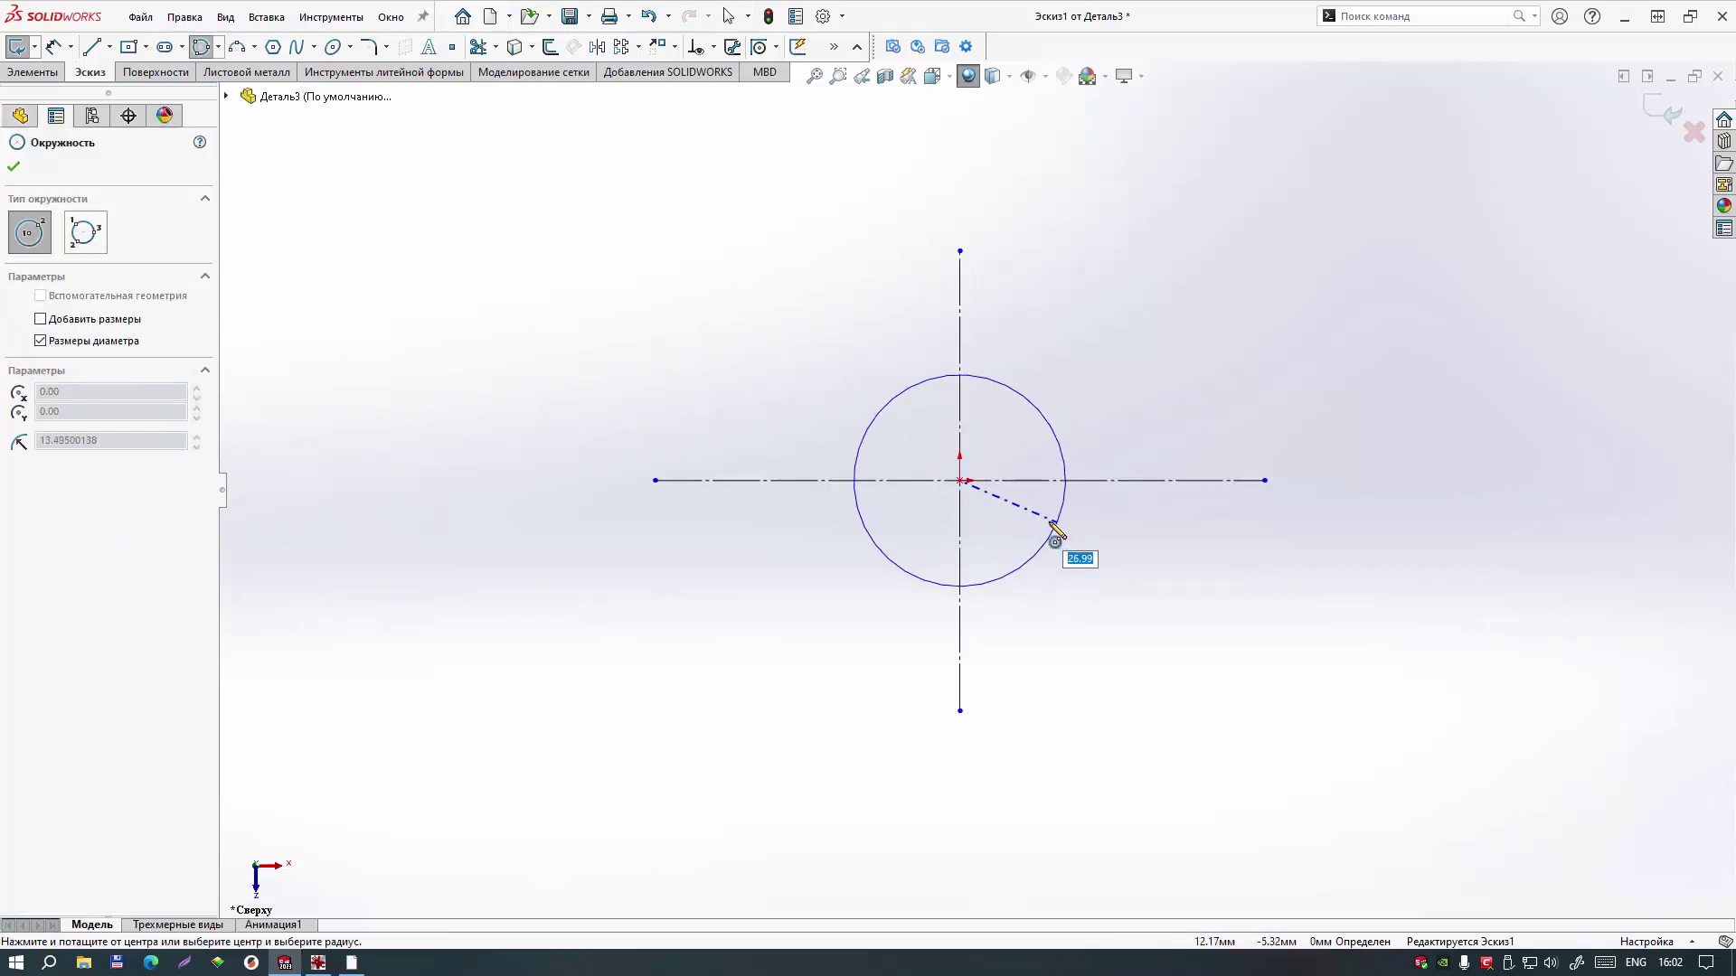
click(1060, 525)
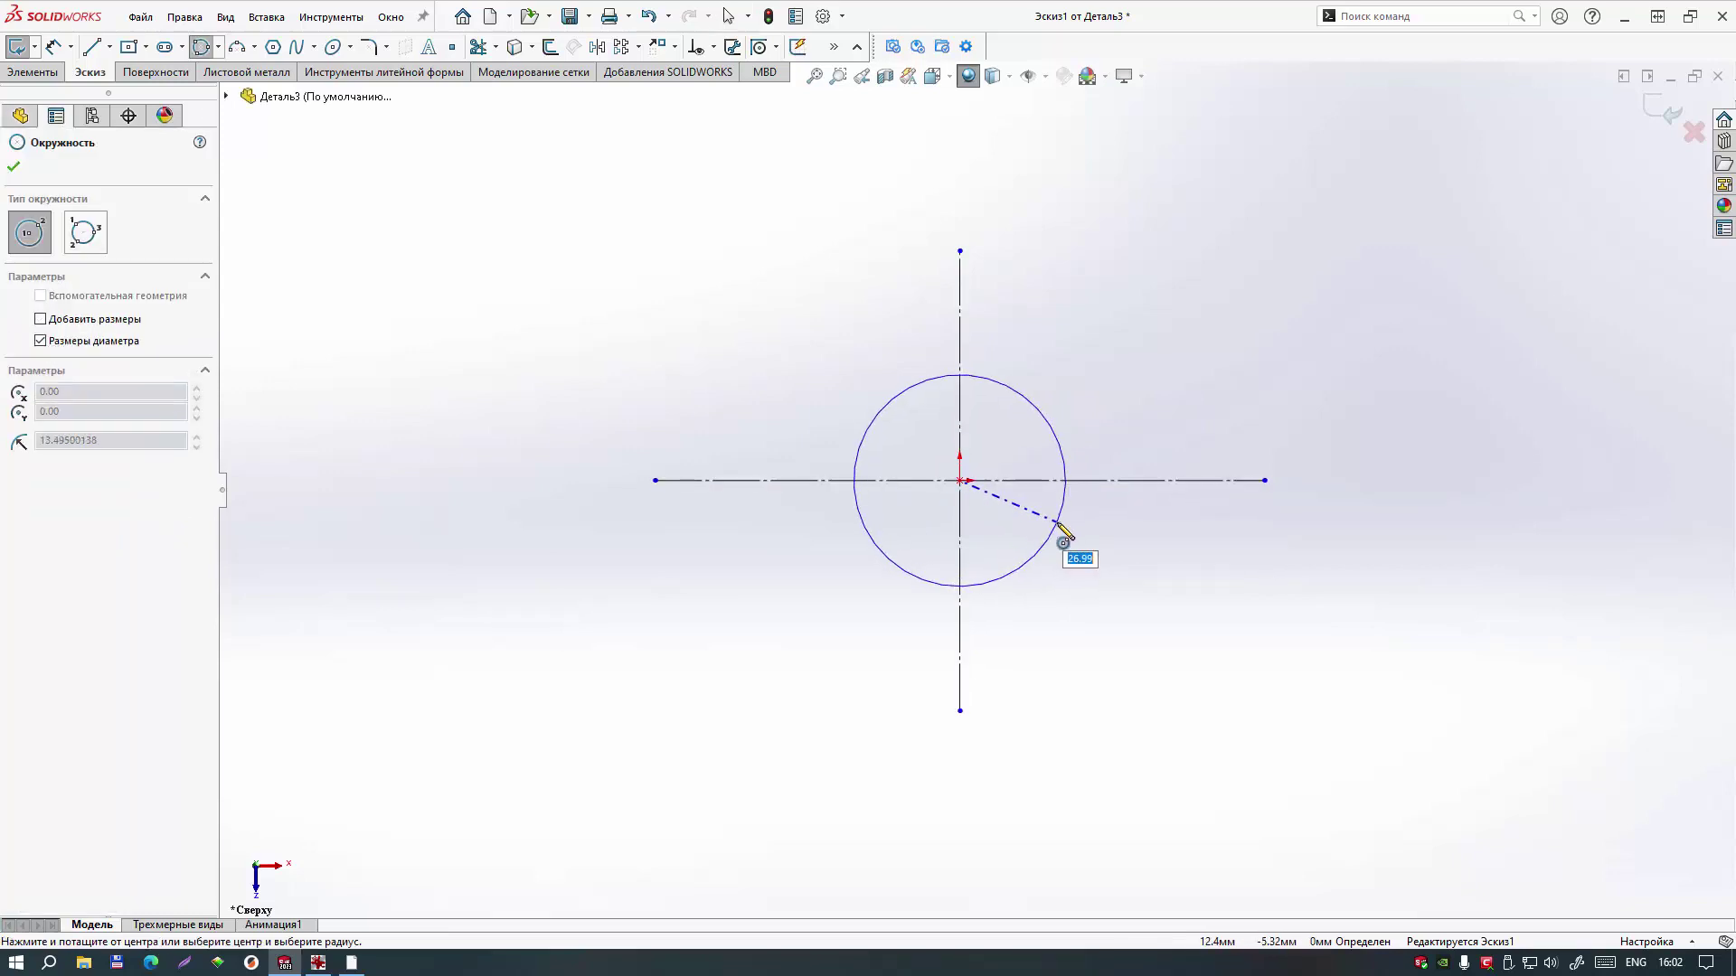
Step: Draw a narrow straight slot rising along the vertical centreline above the circle
click(165, 46)
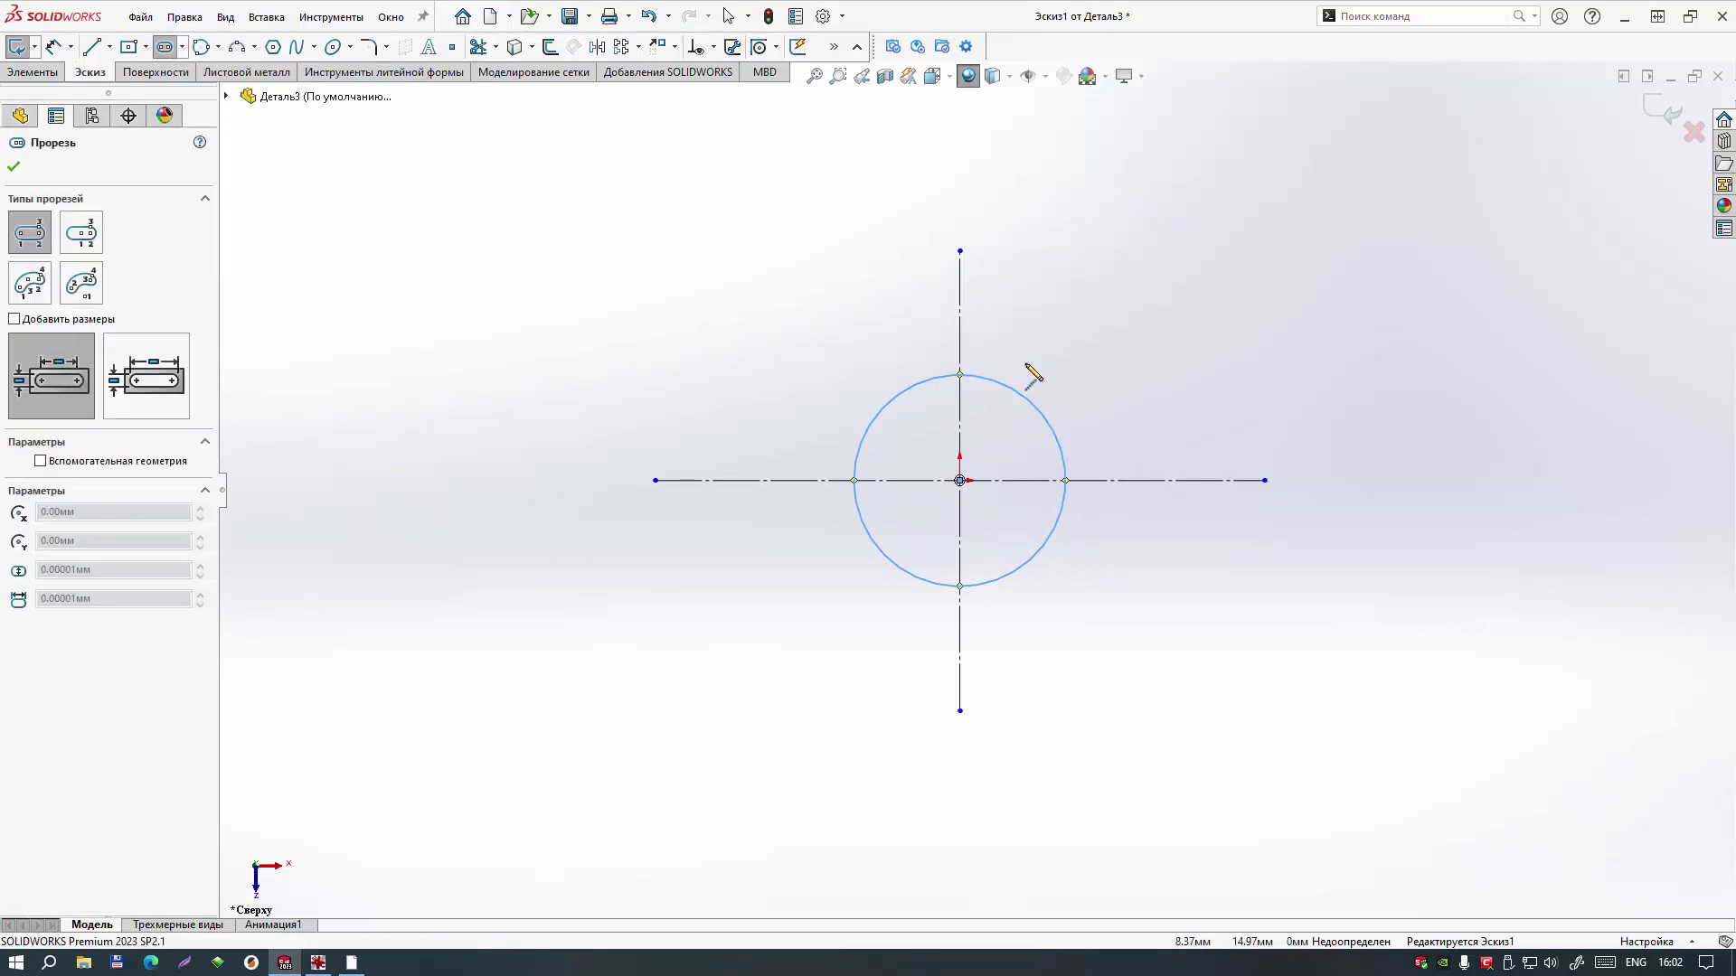
click(959, 308)
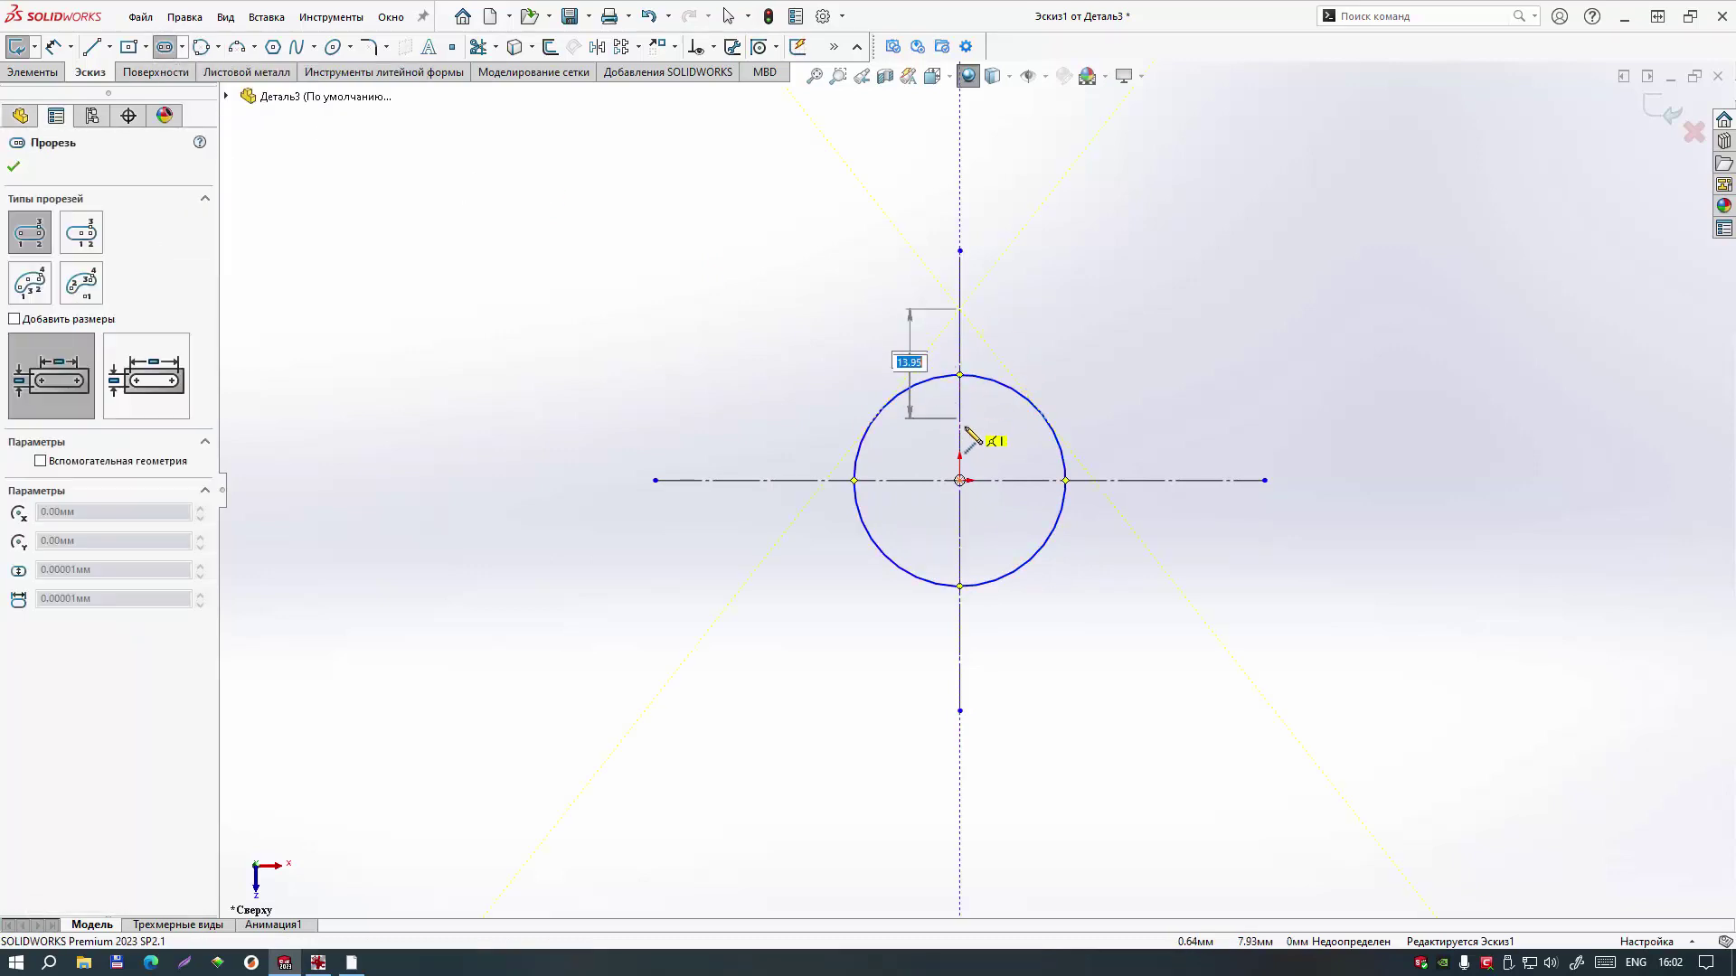
click(959, 433)
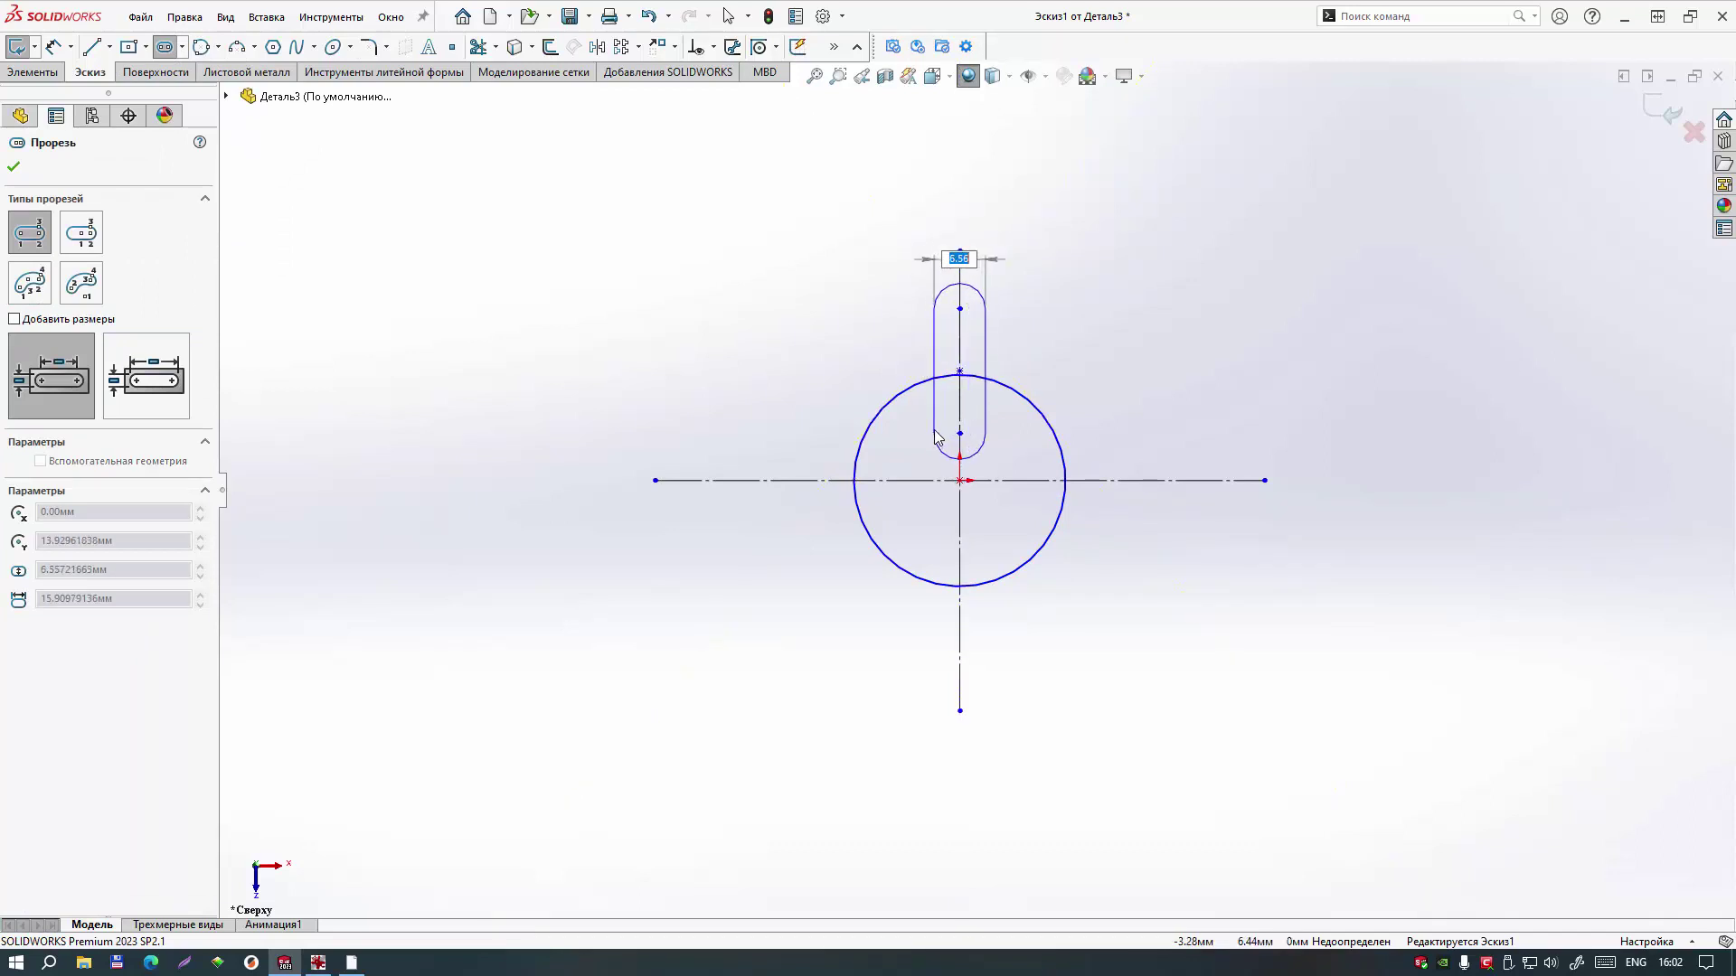
click(933, 434)
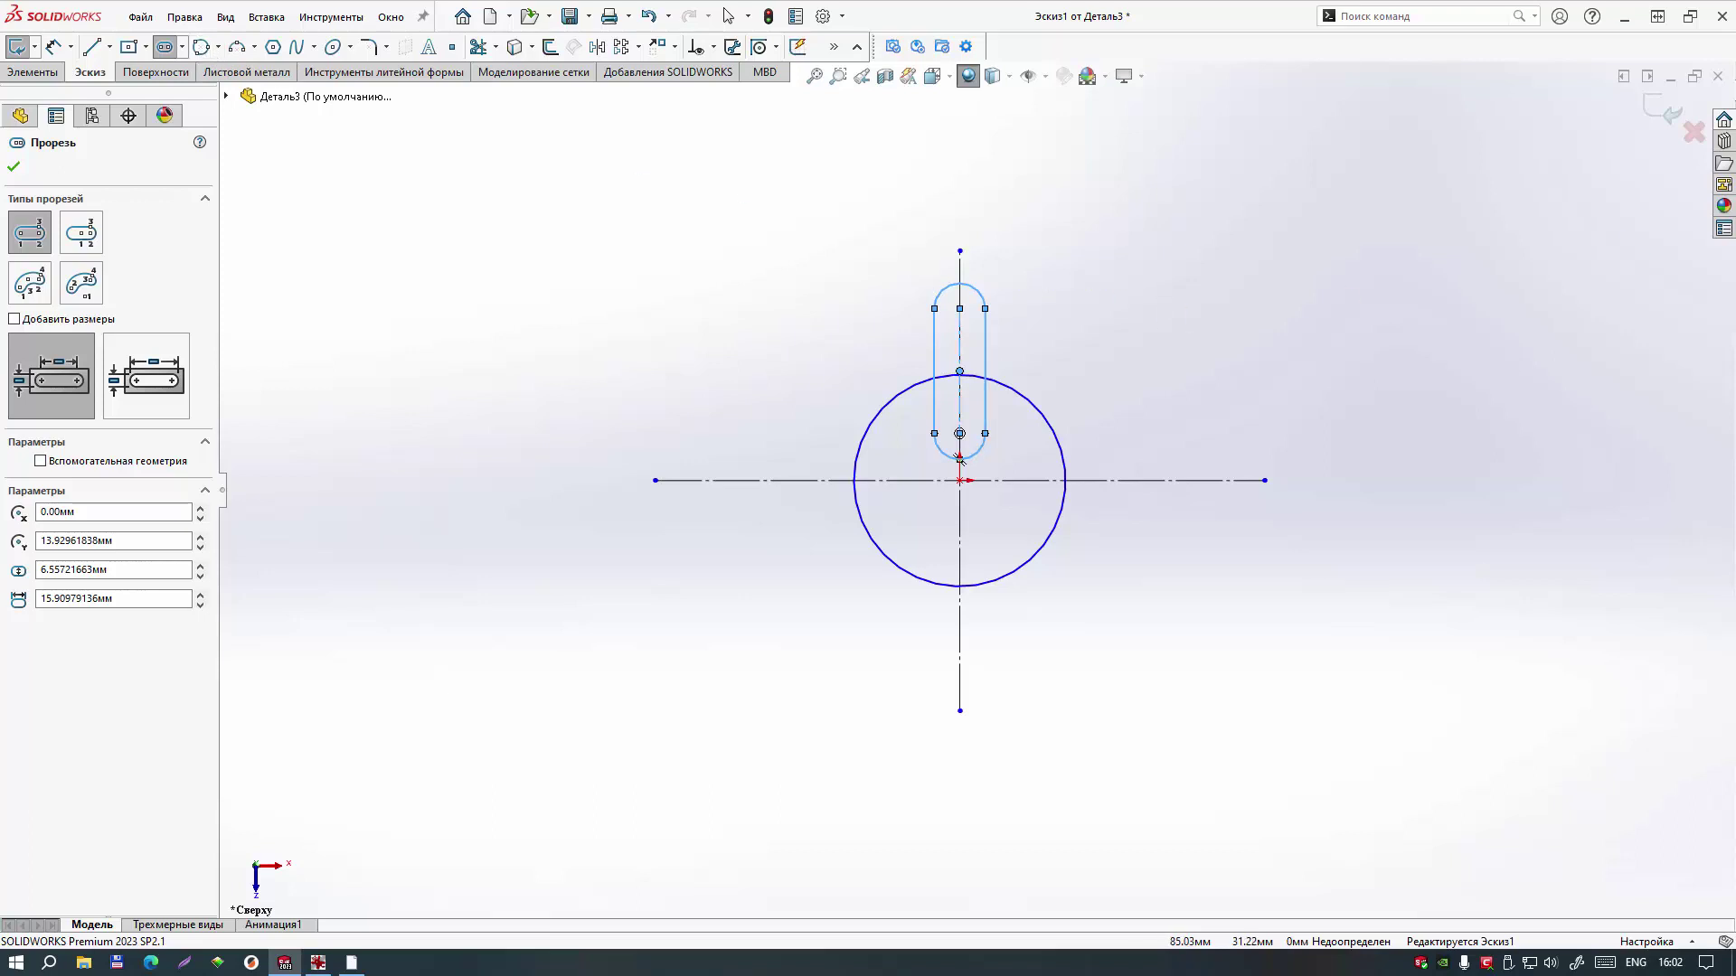
Step: Compare the keyhole against the reference drawing, then exit the Slot tool
key(alt+Tab)
drag(1057, 109, 1006, 176)
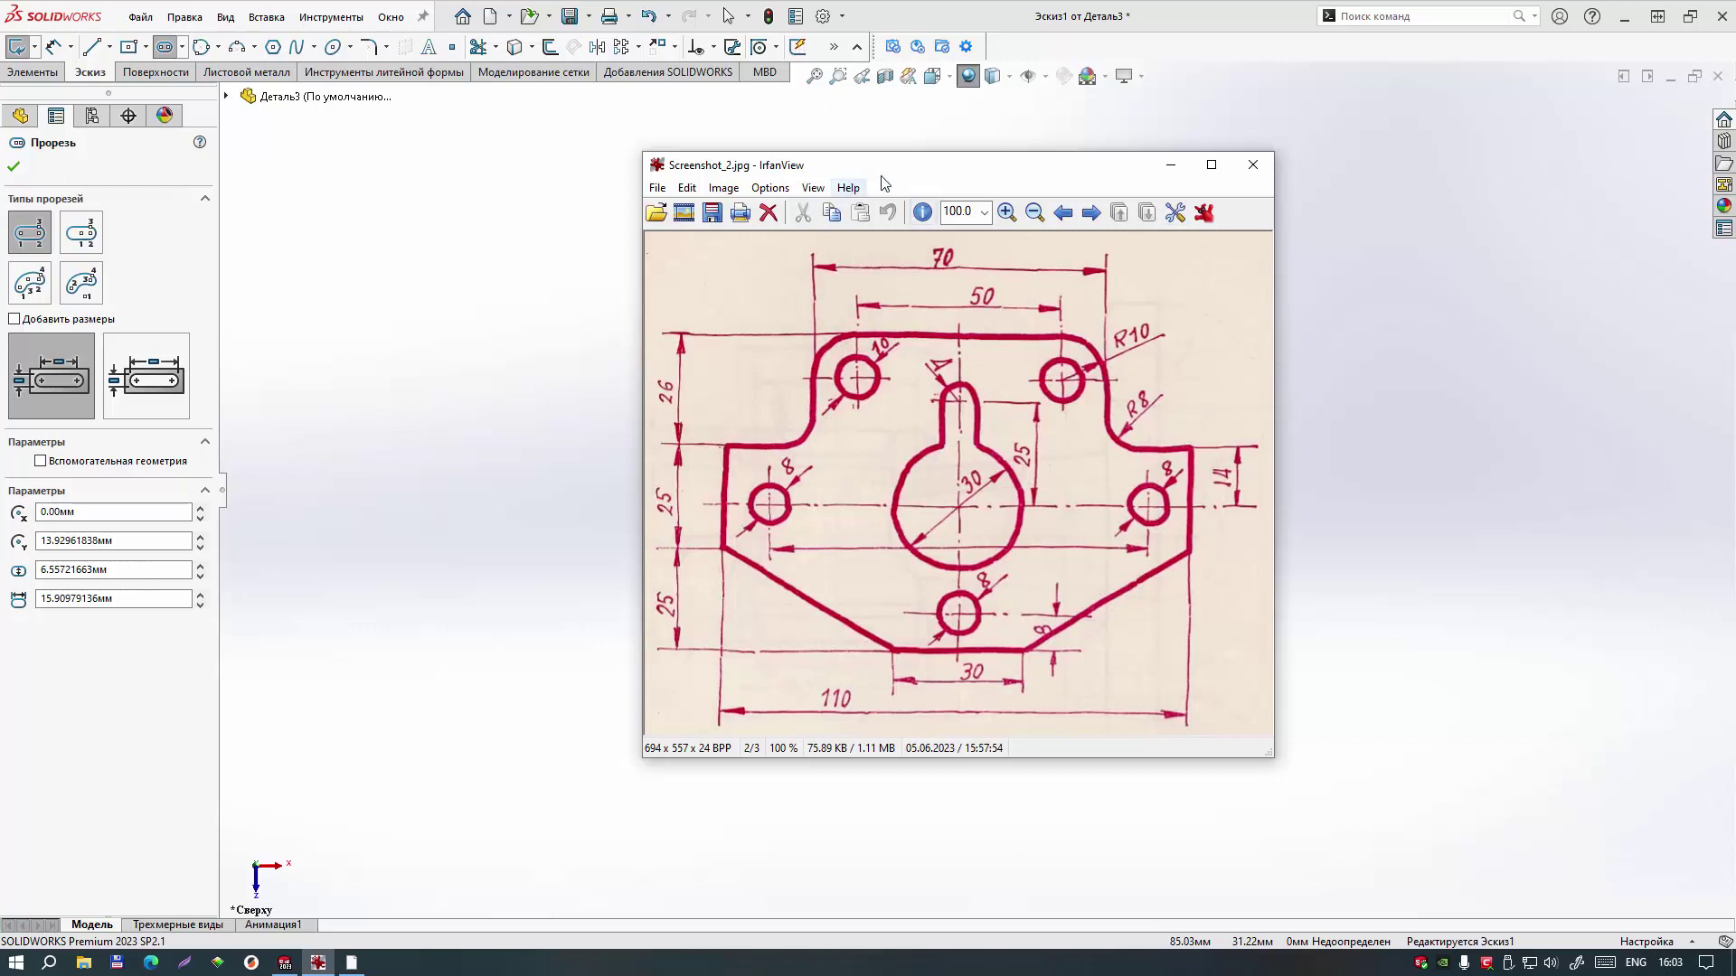
key(Escape)
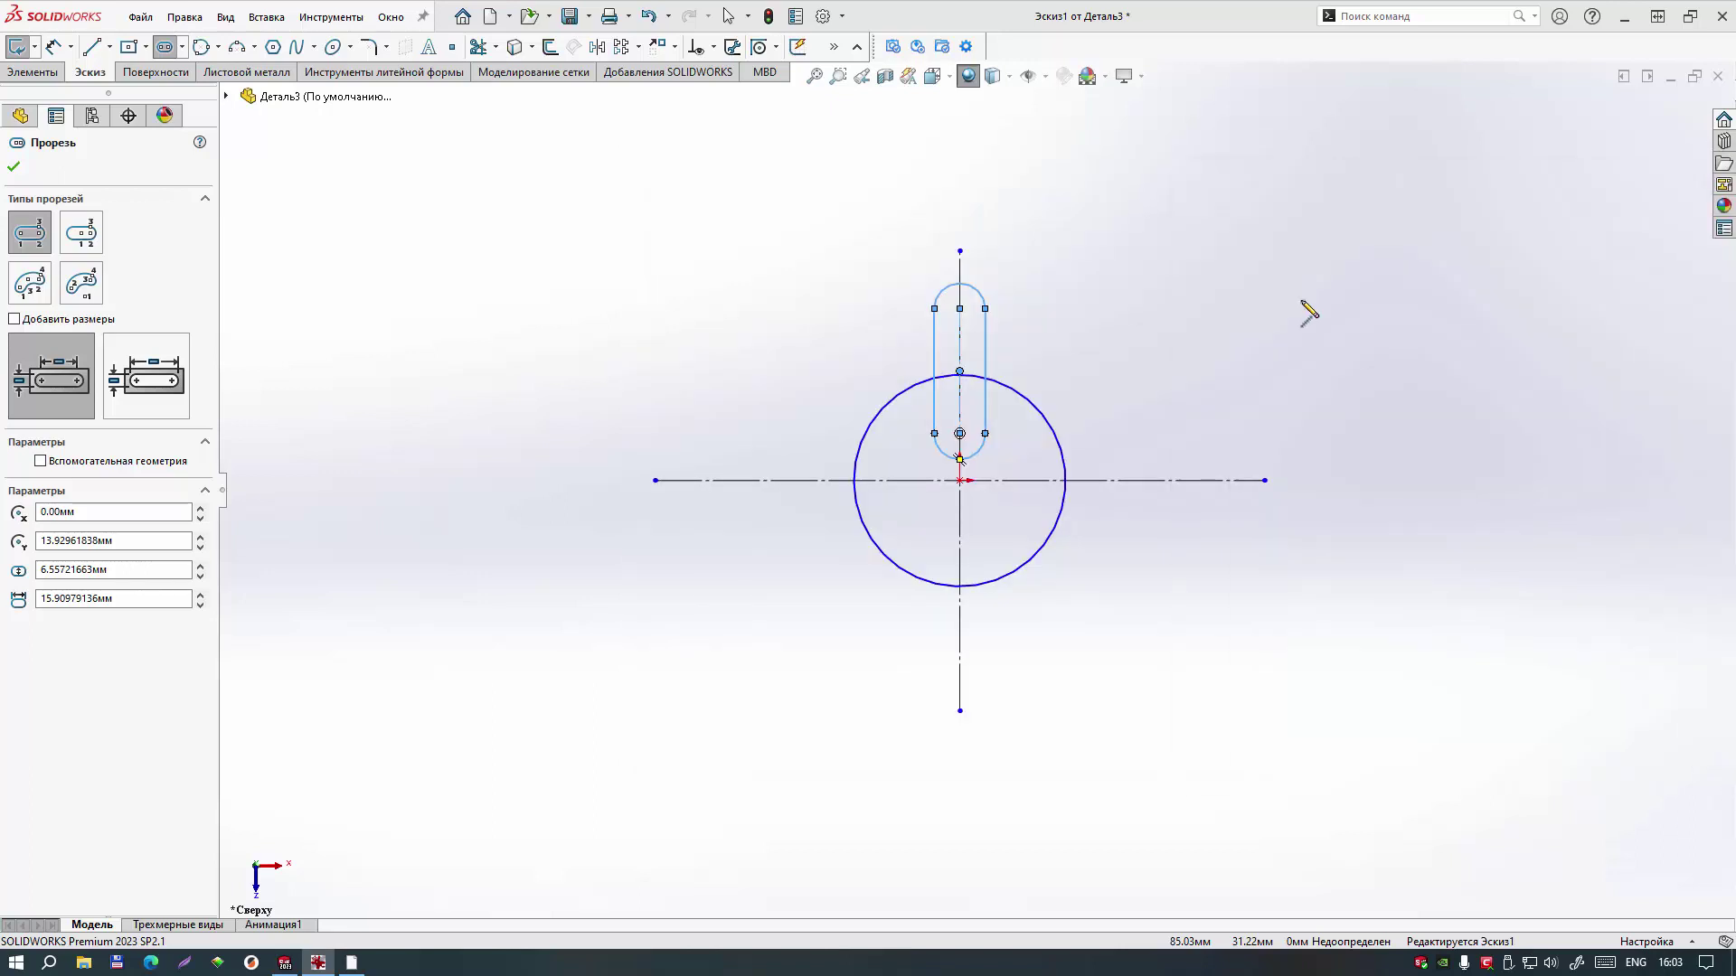
right_click(1151, 341)
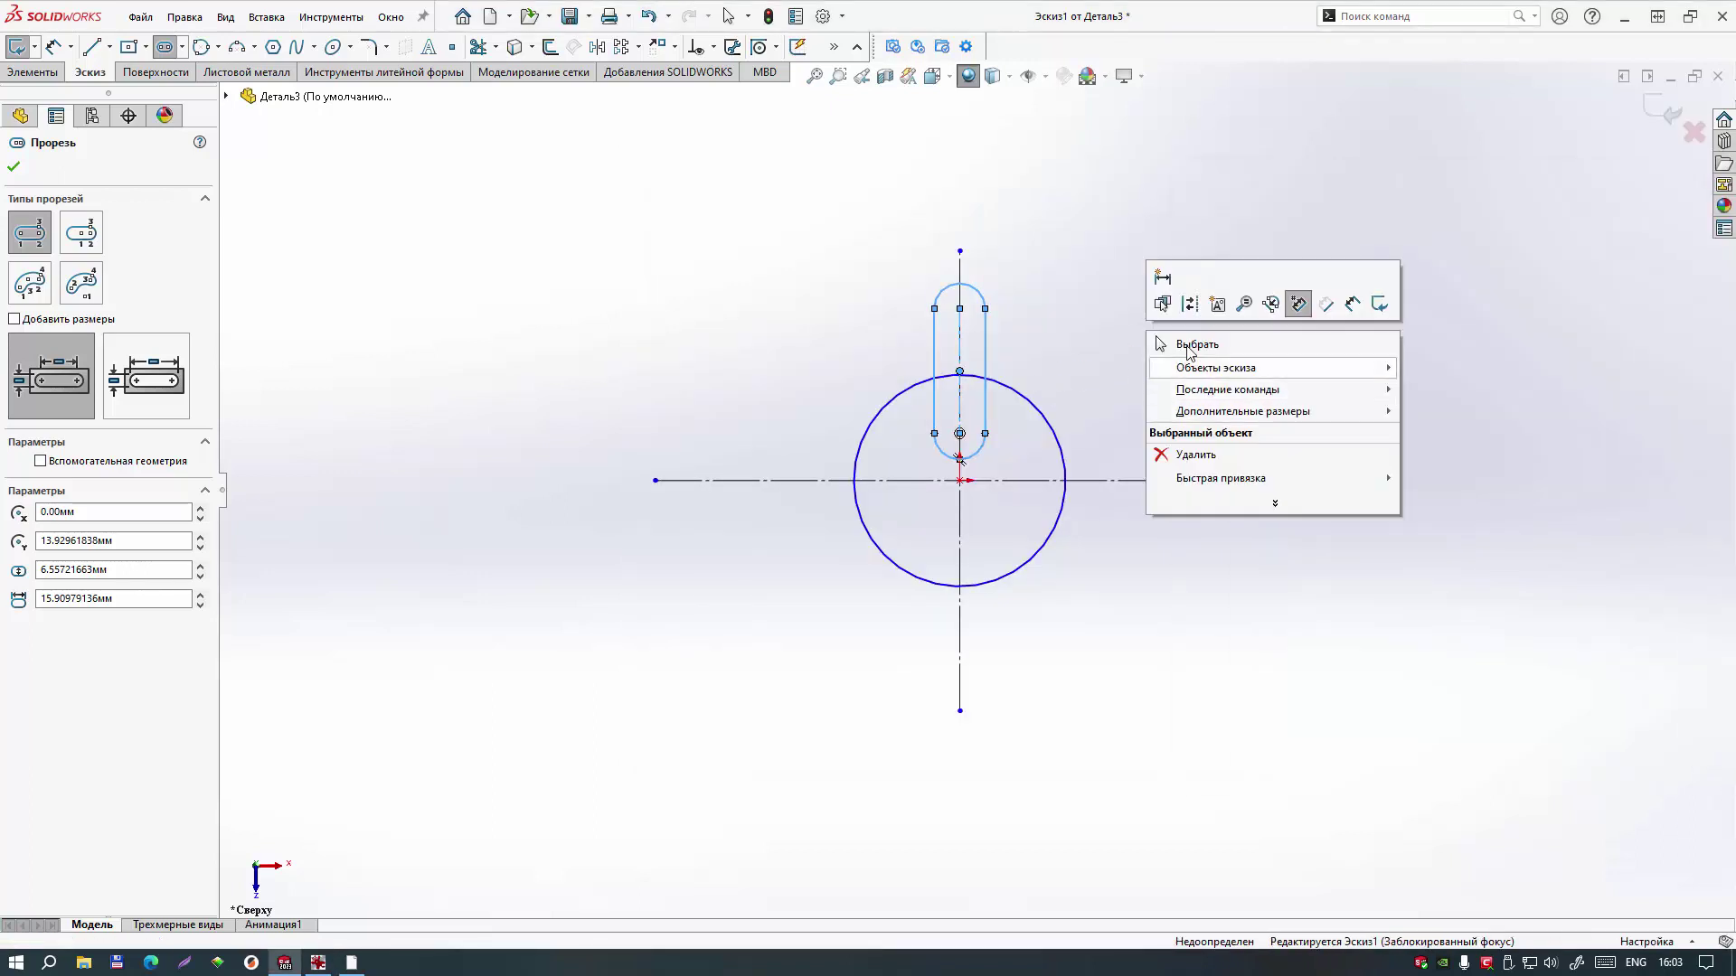
click(1187, 347)
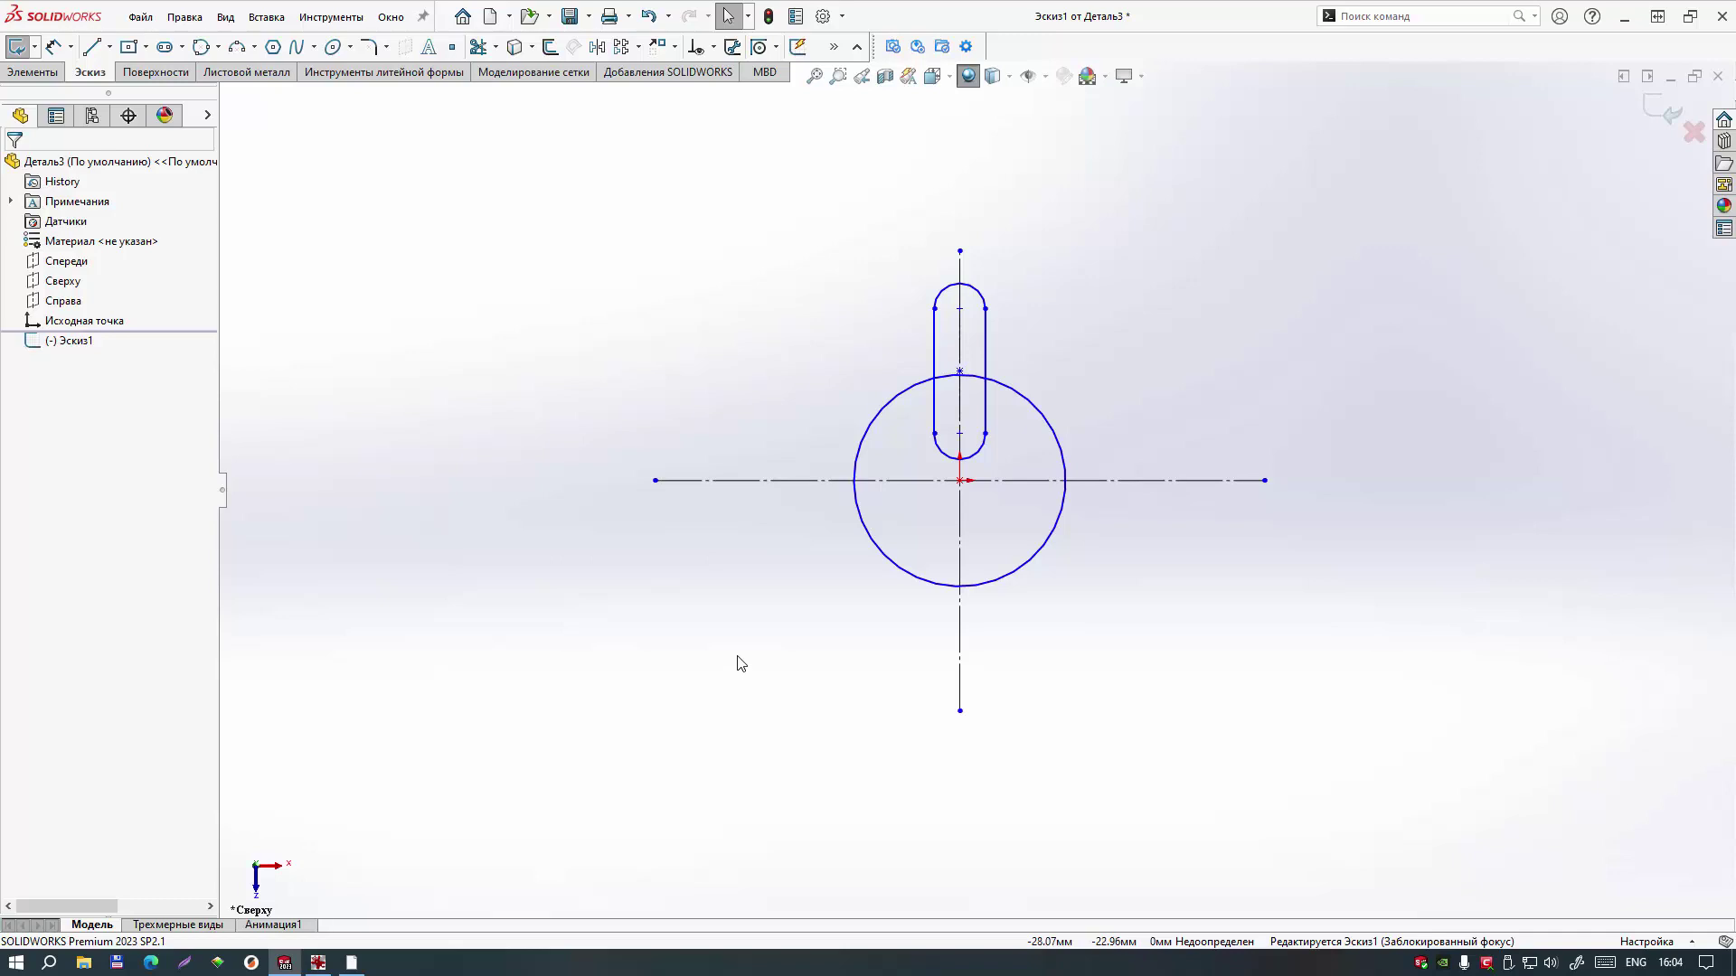
Step: Draw the outline's bottom edge, slanted right corner, right side, right shoulder and top tab edges
key(l)
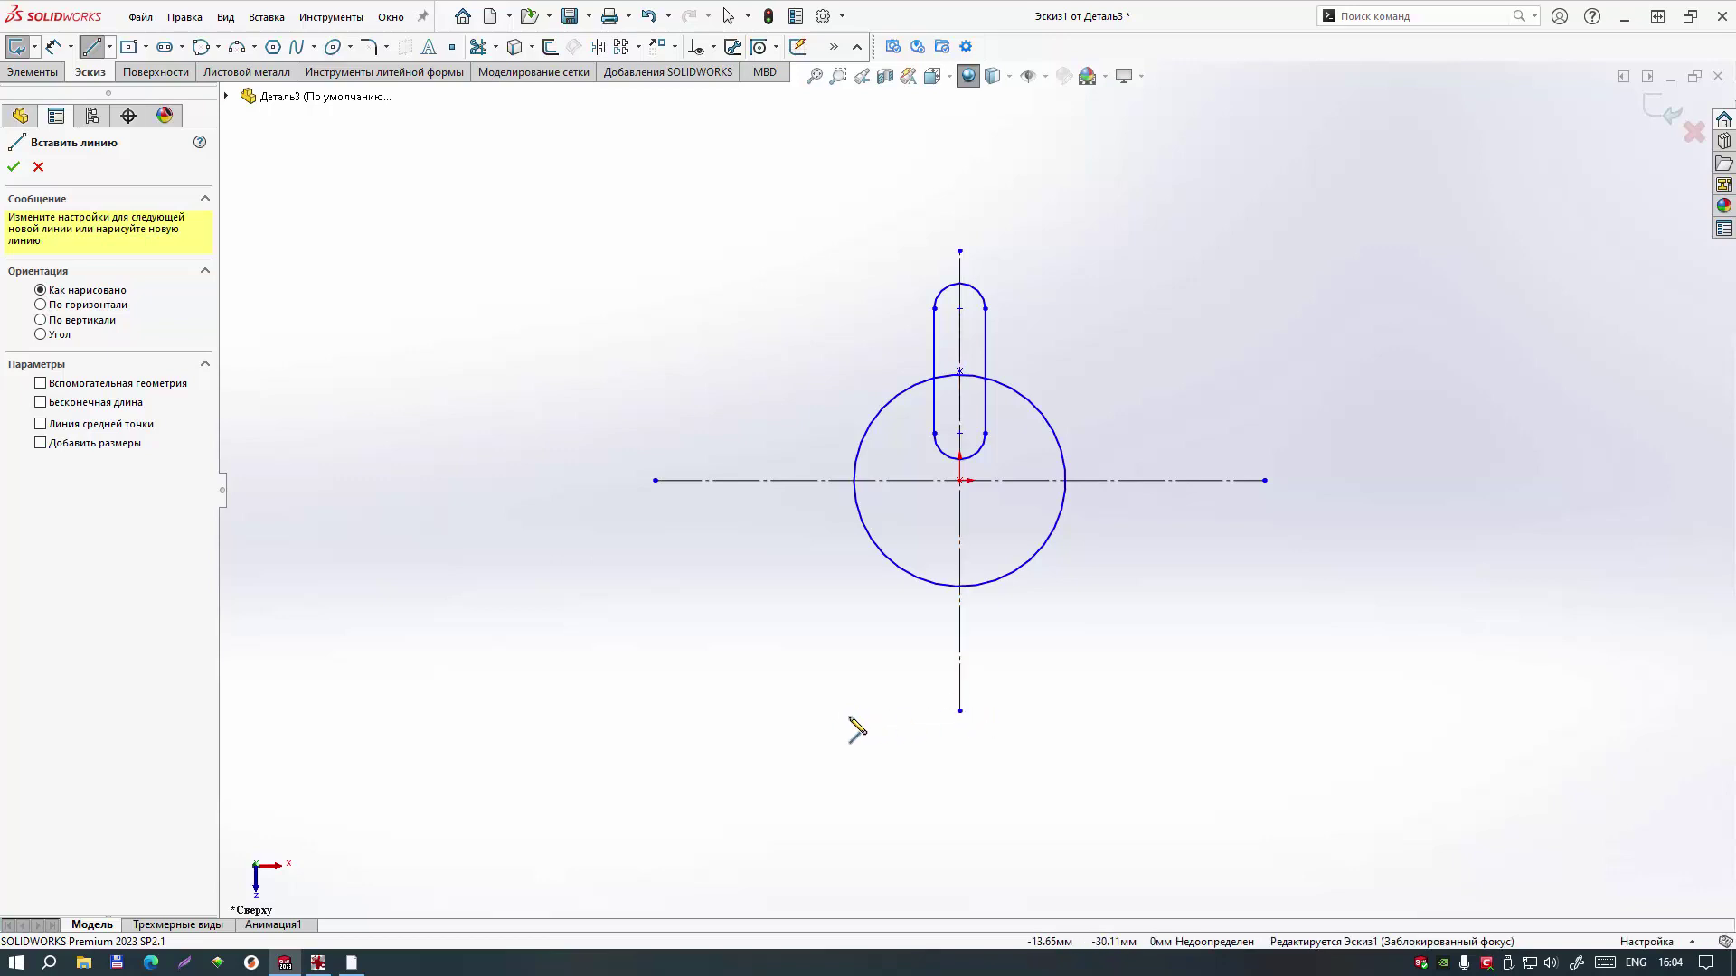
drag(851, 721, 856, 720)
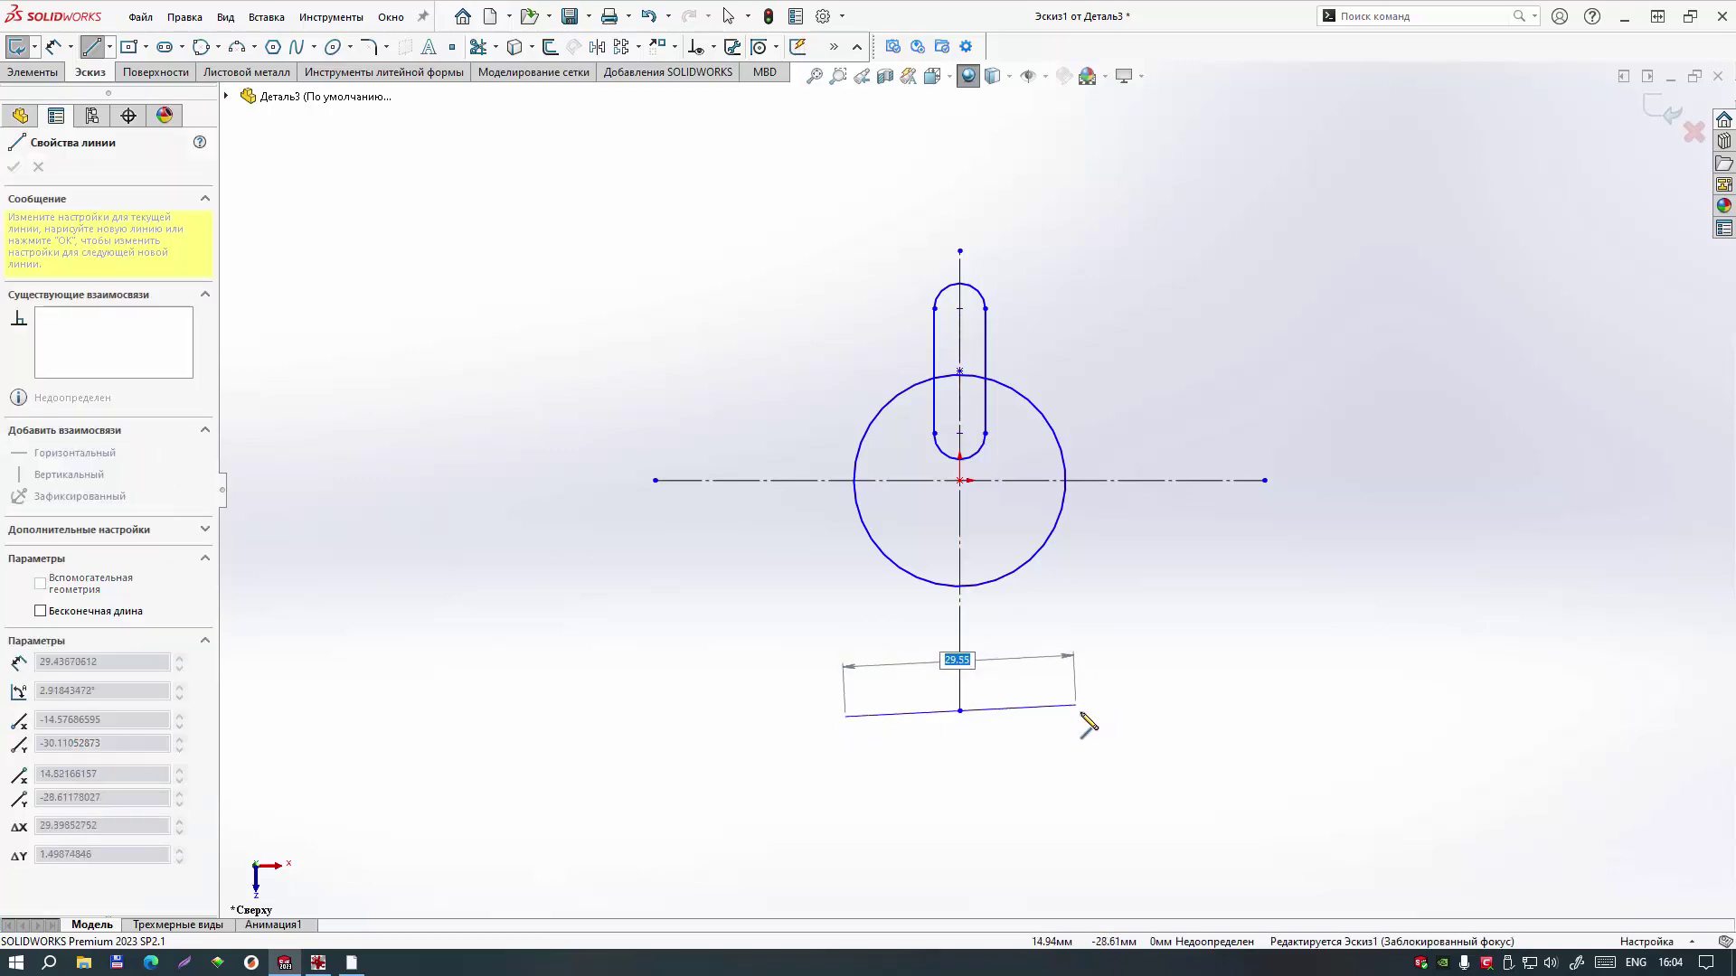
click(1093, 717)
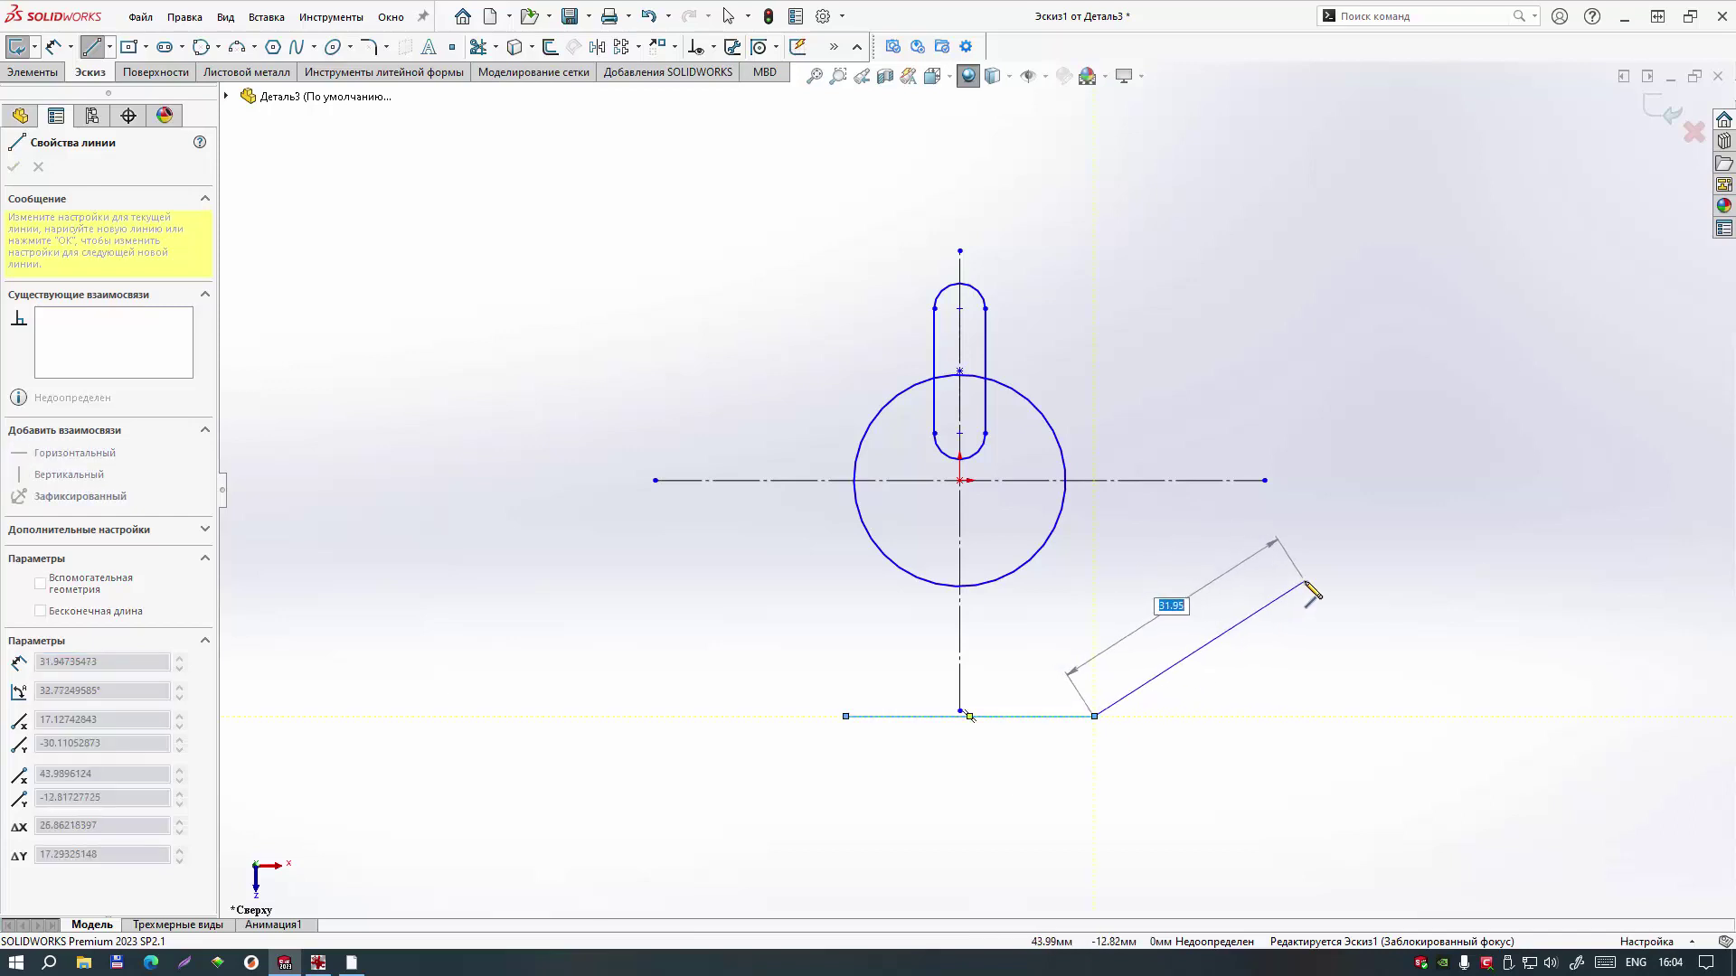
click(1304, 581)
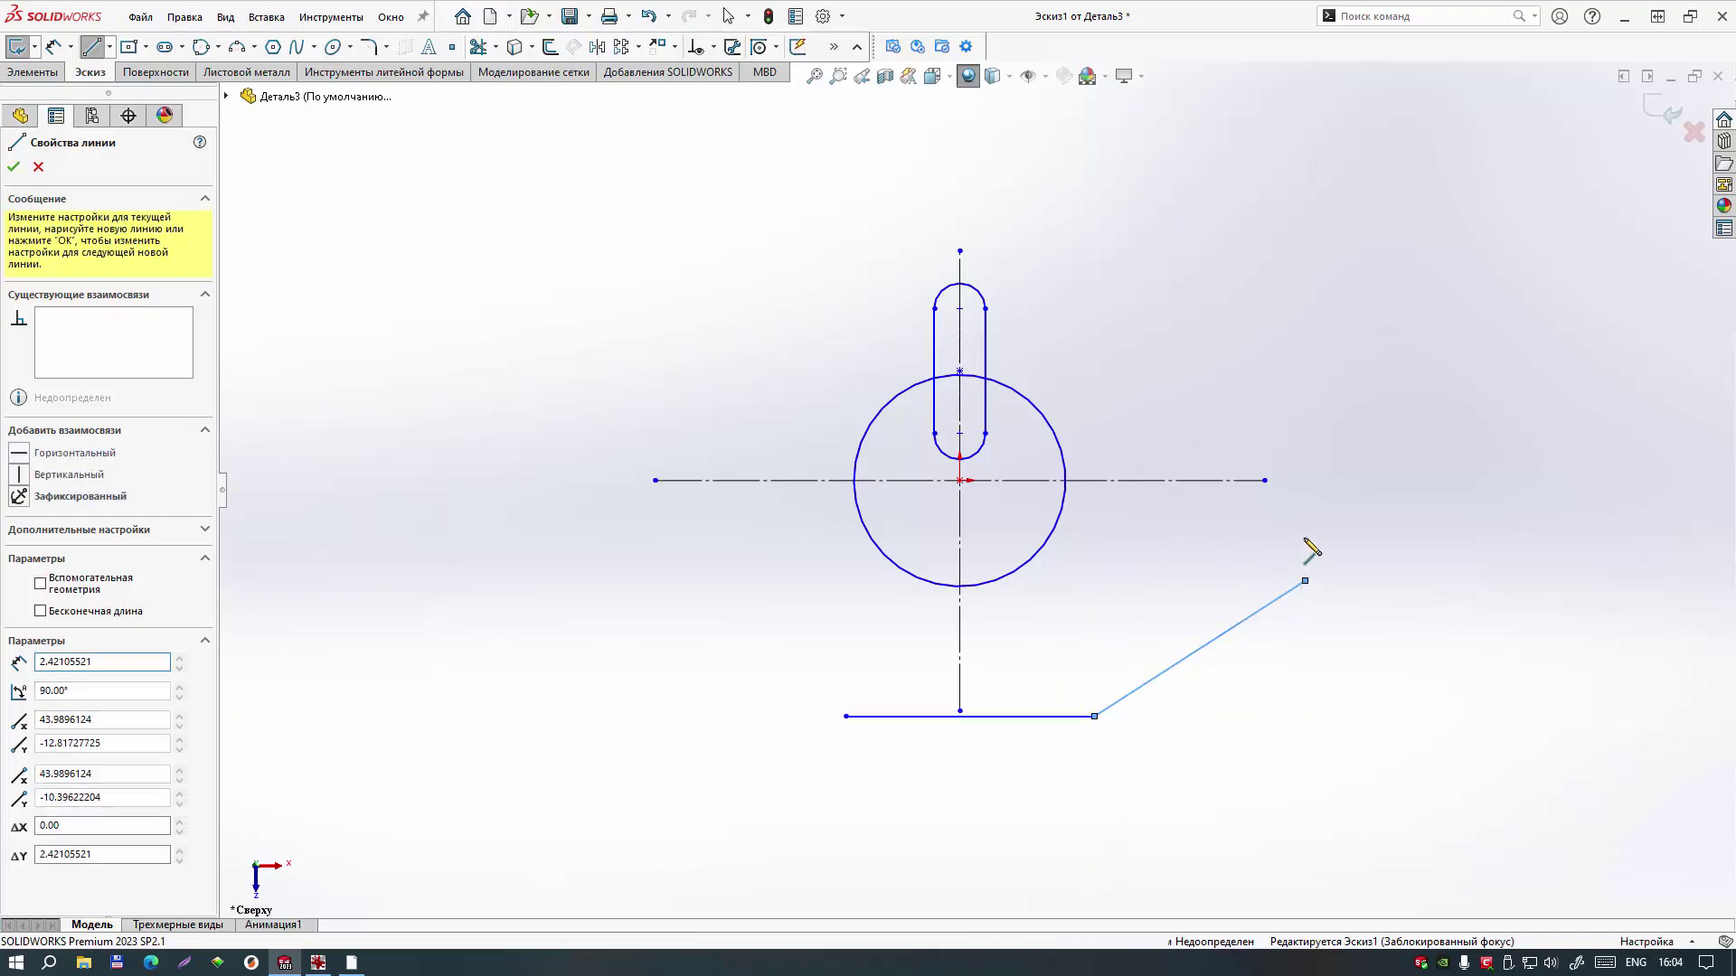
click(1305, 391)
click(1182, 391)
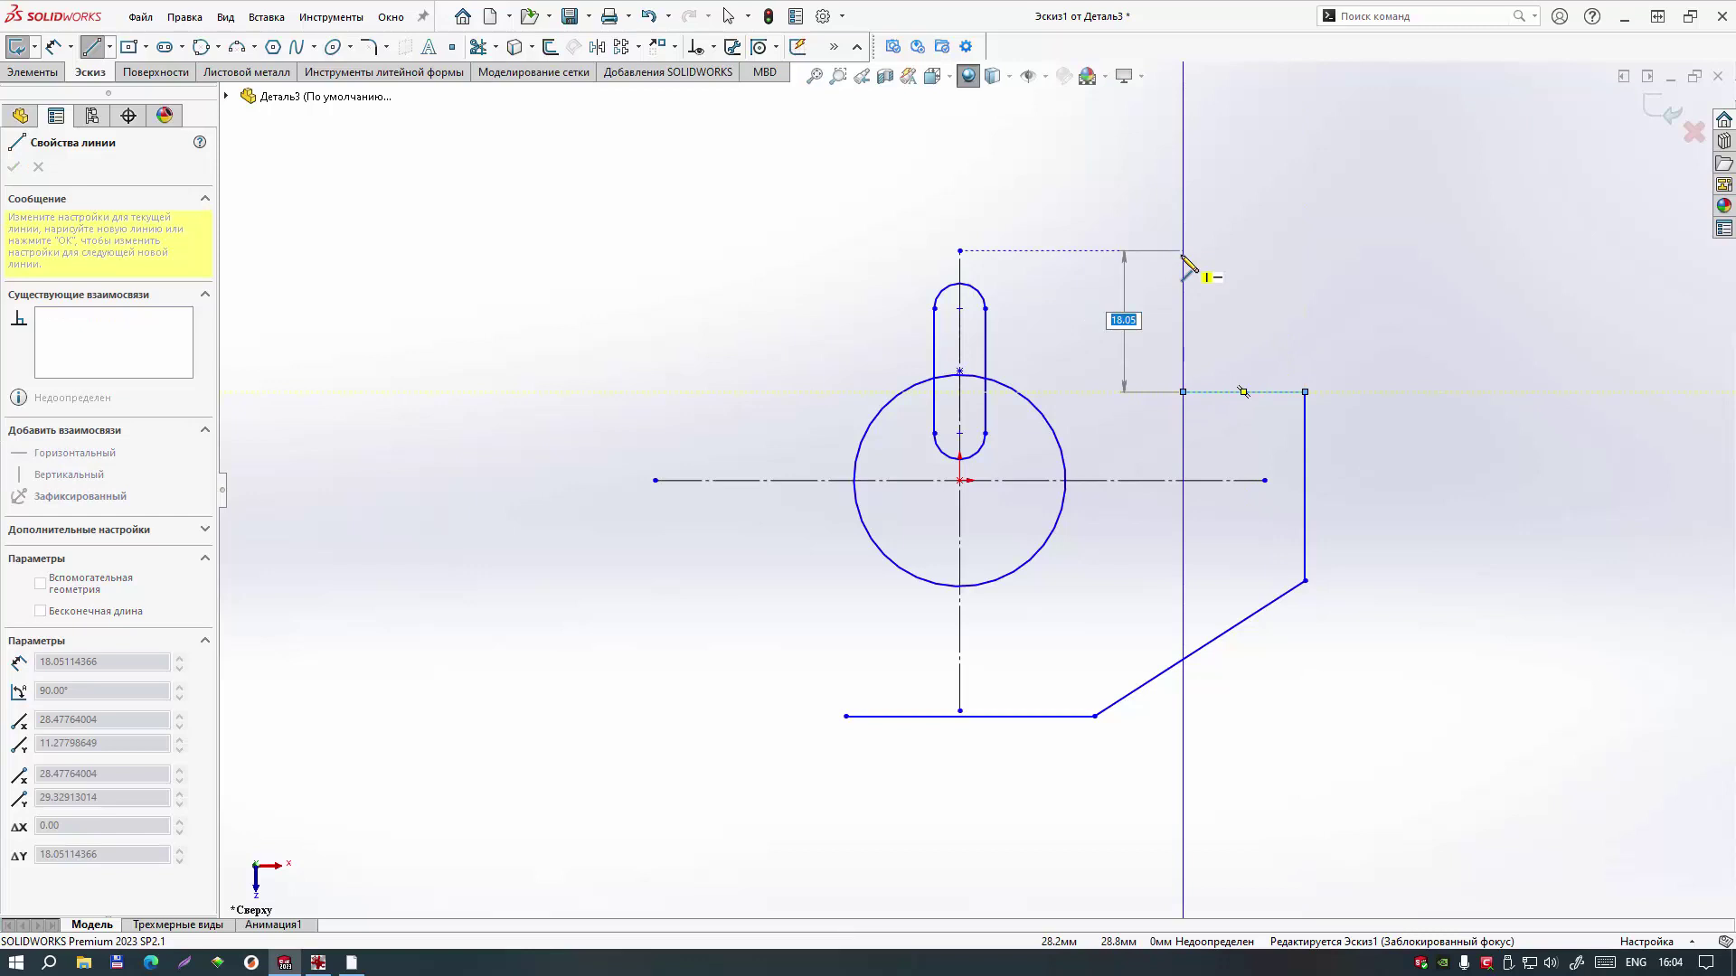
click(1182, 195)
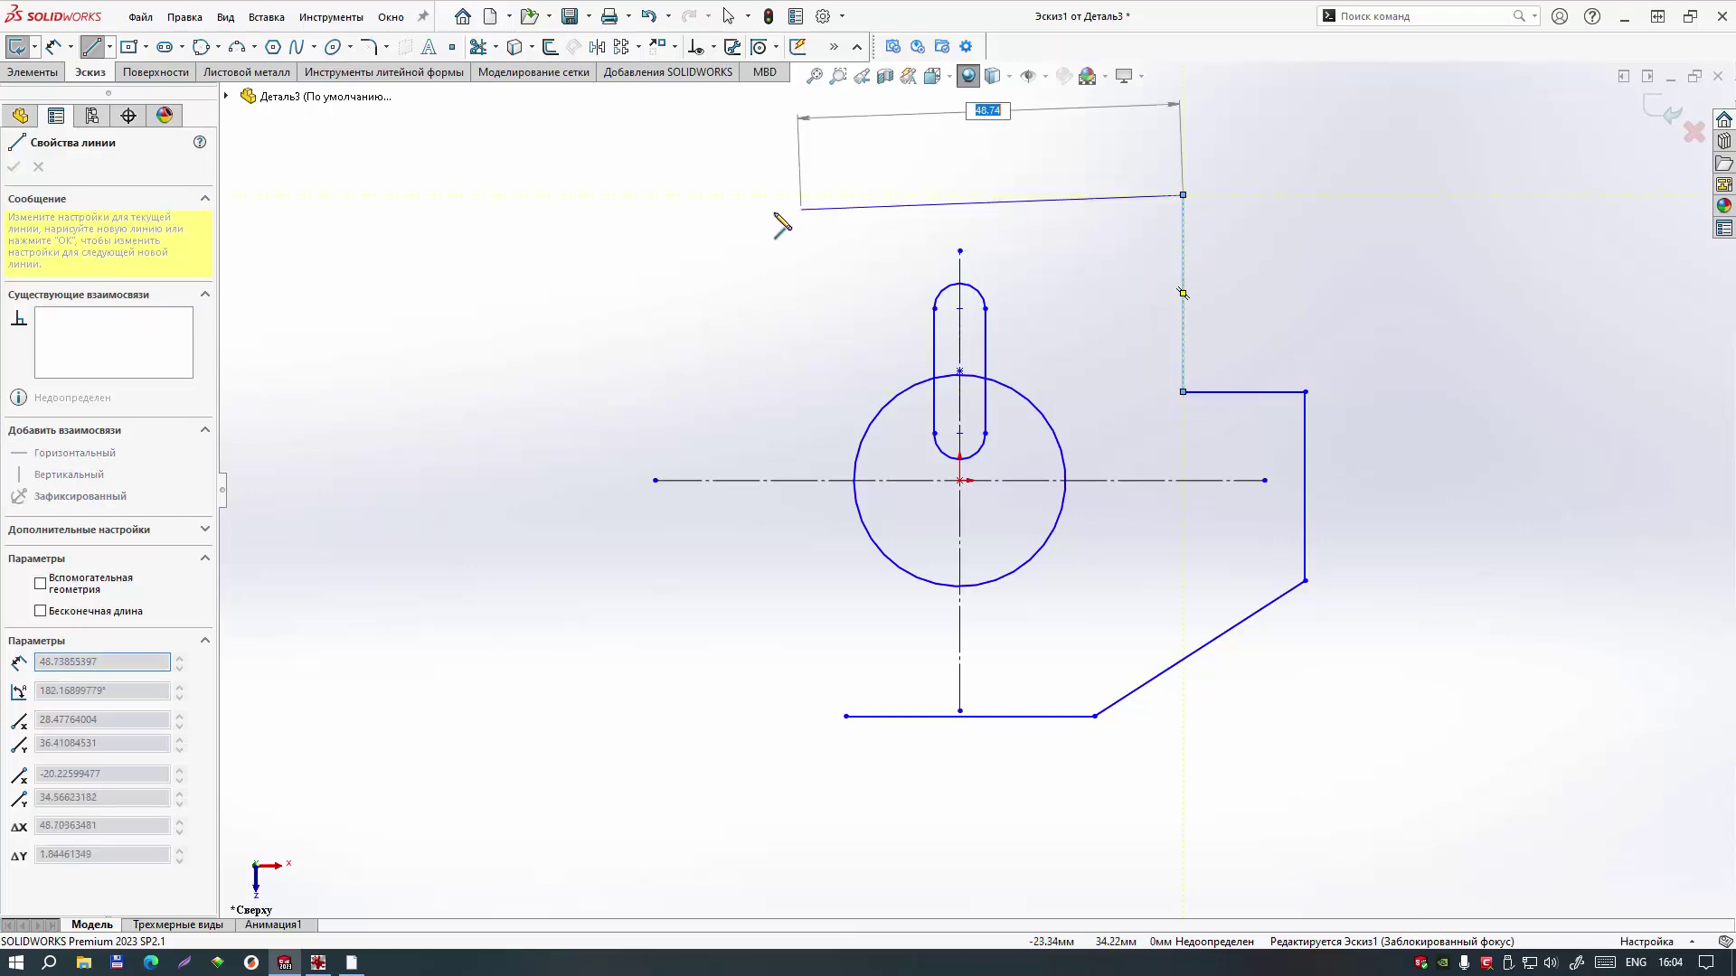
click(779, 194)
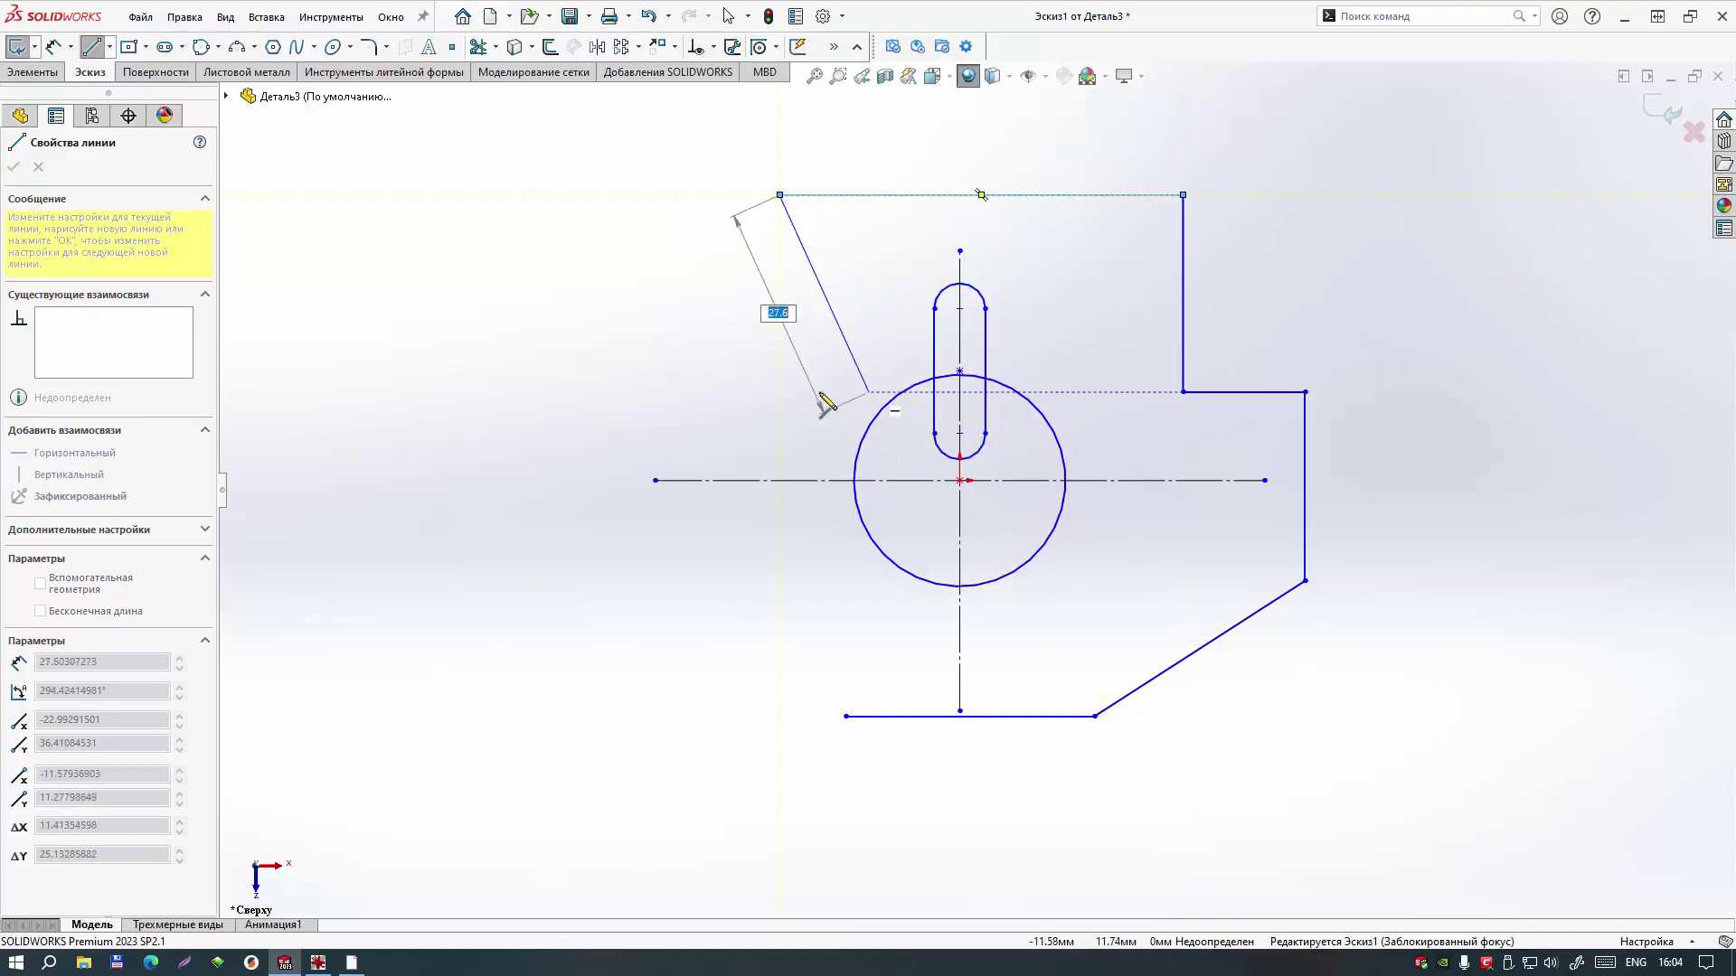
Step: Finish the left tab side, left shoulder, left side and angled lower-left edge, closing the outline
click(779, 392)
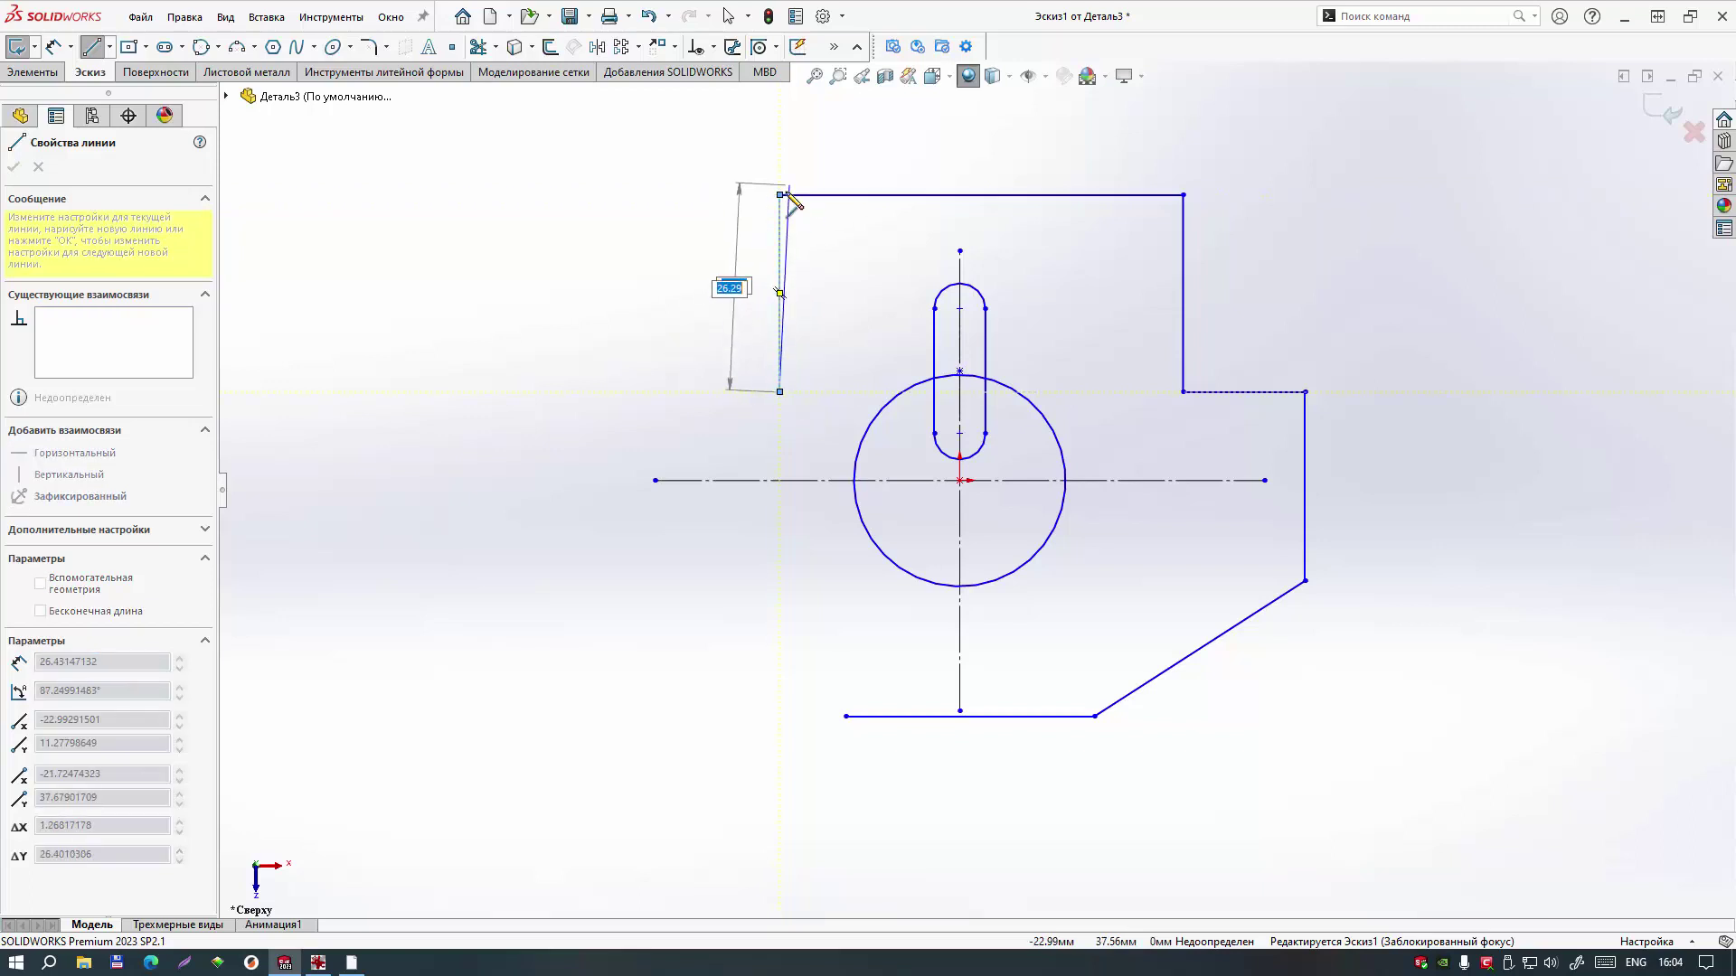
click(627, 391)
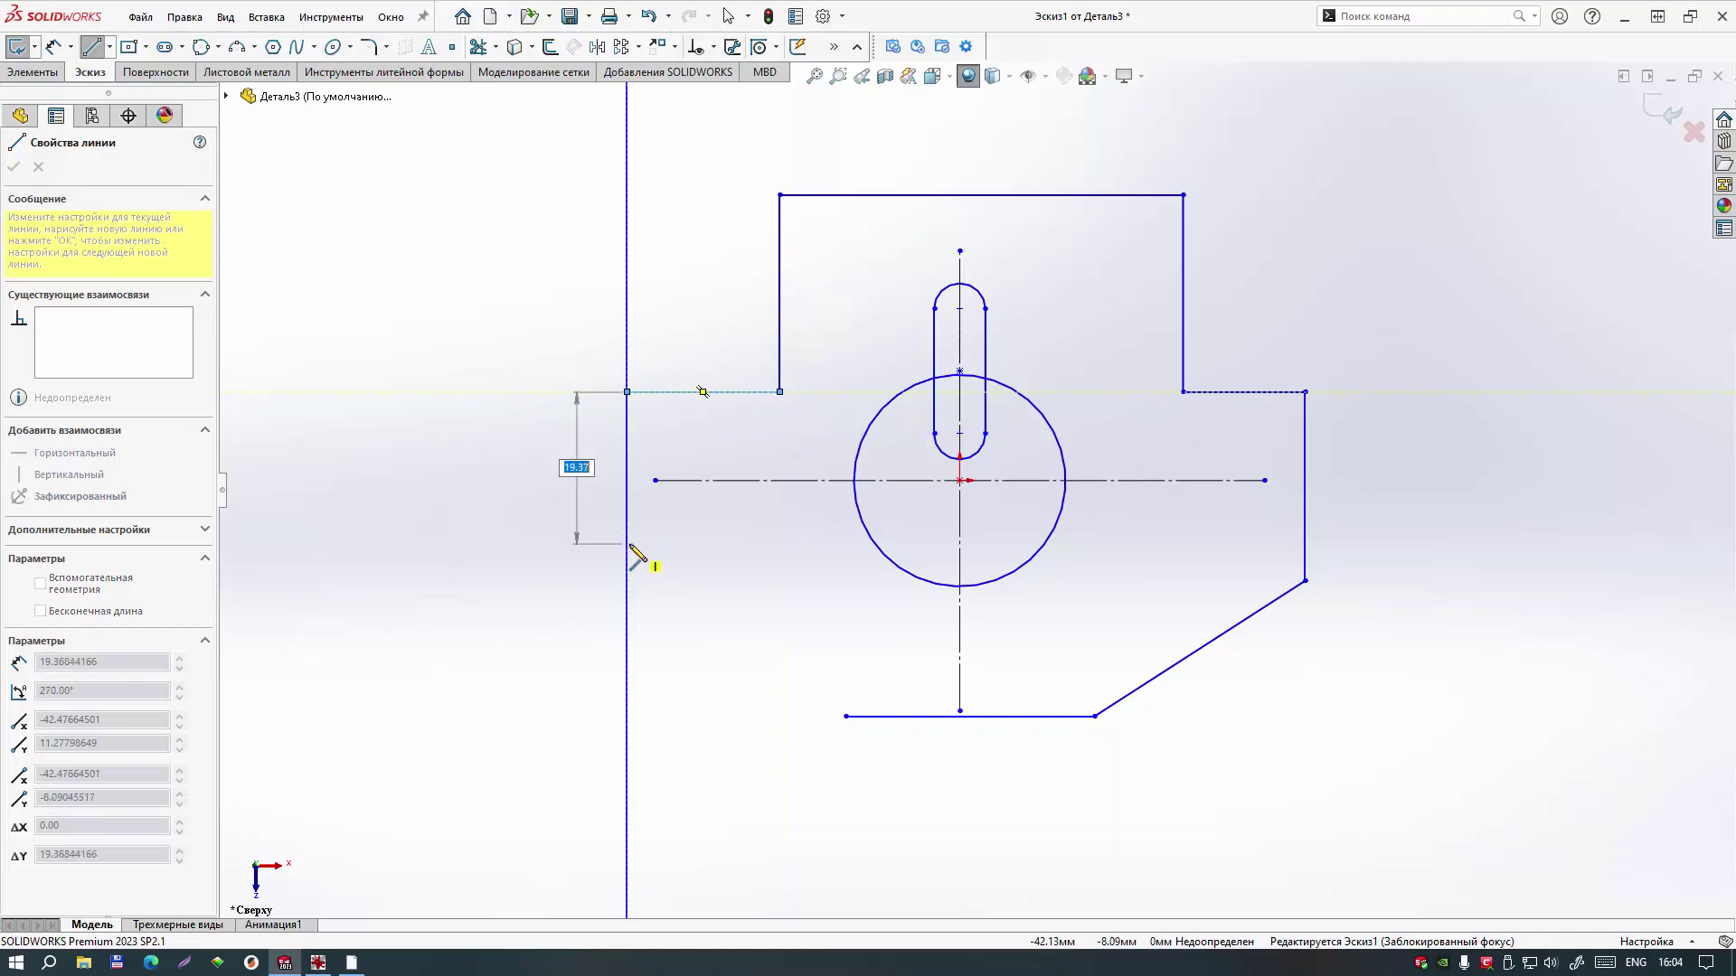
double_click(626, 572)
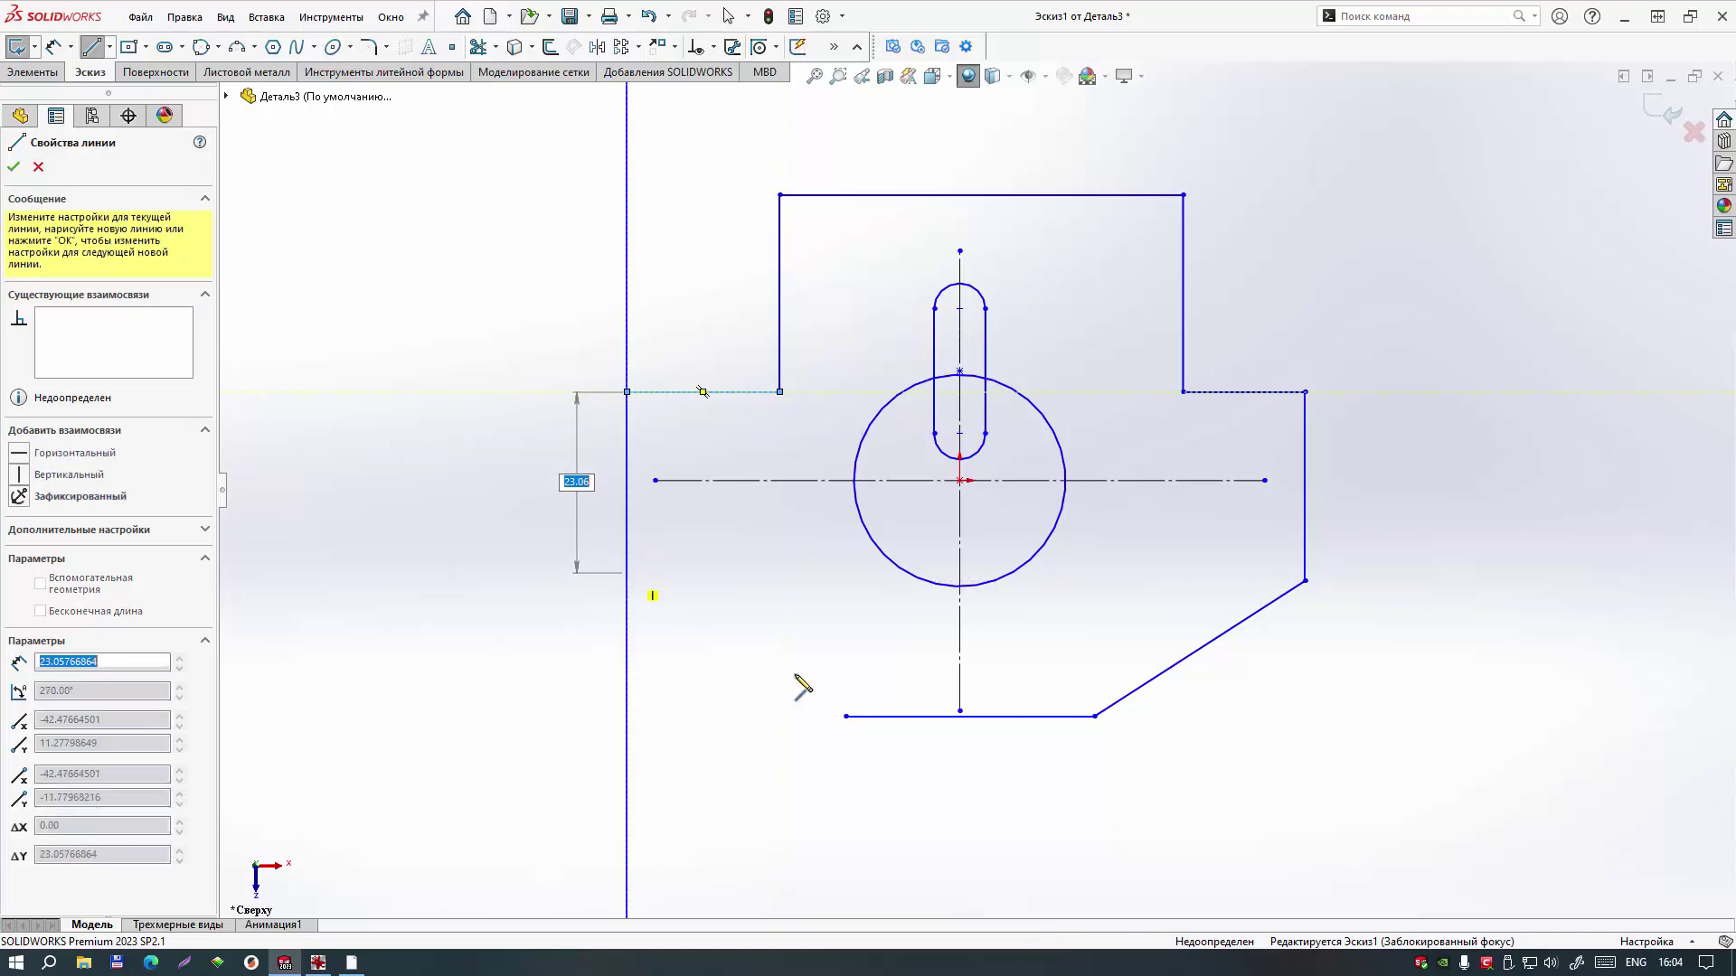
click(626, 572)
double_click(846, 716)
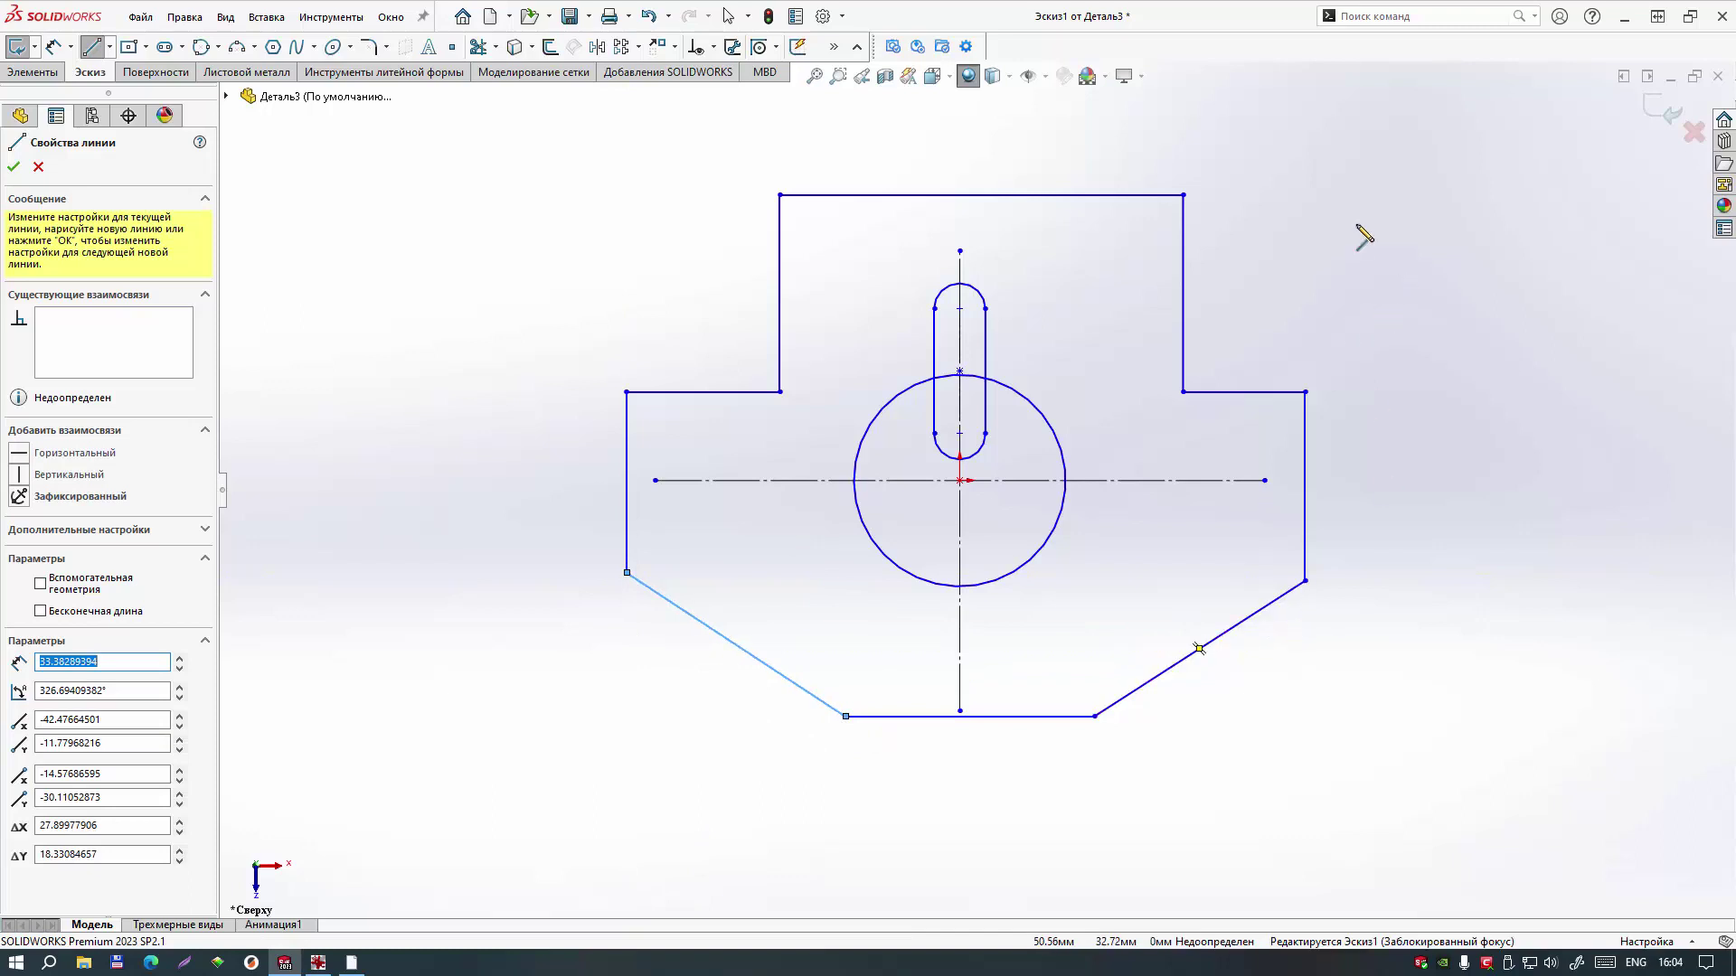
right_click(1295, 226)
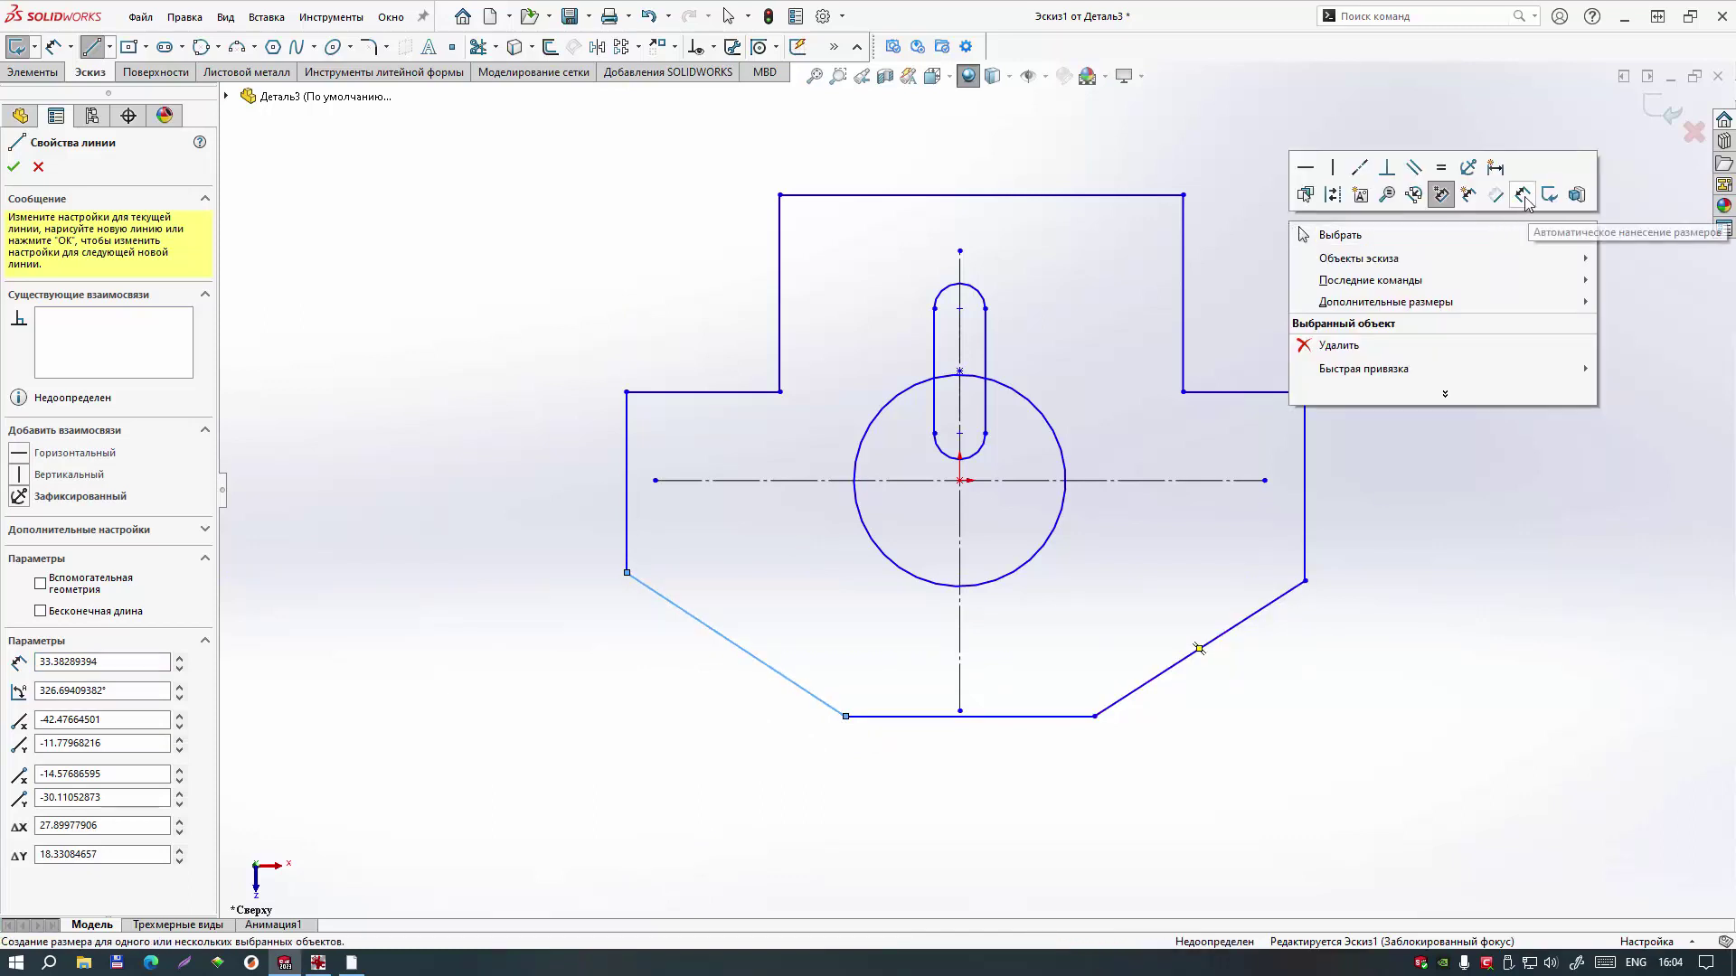
click(1332, 237)
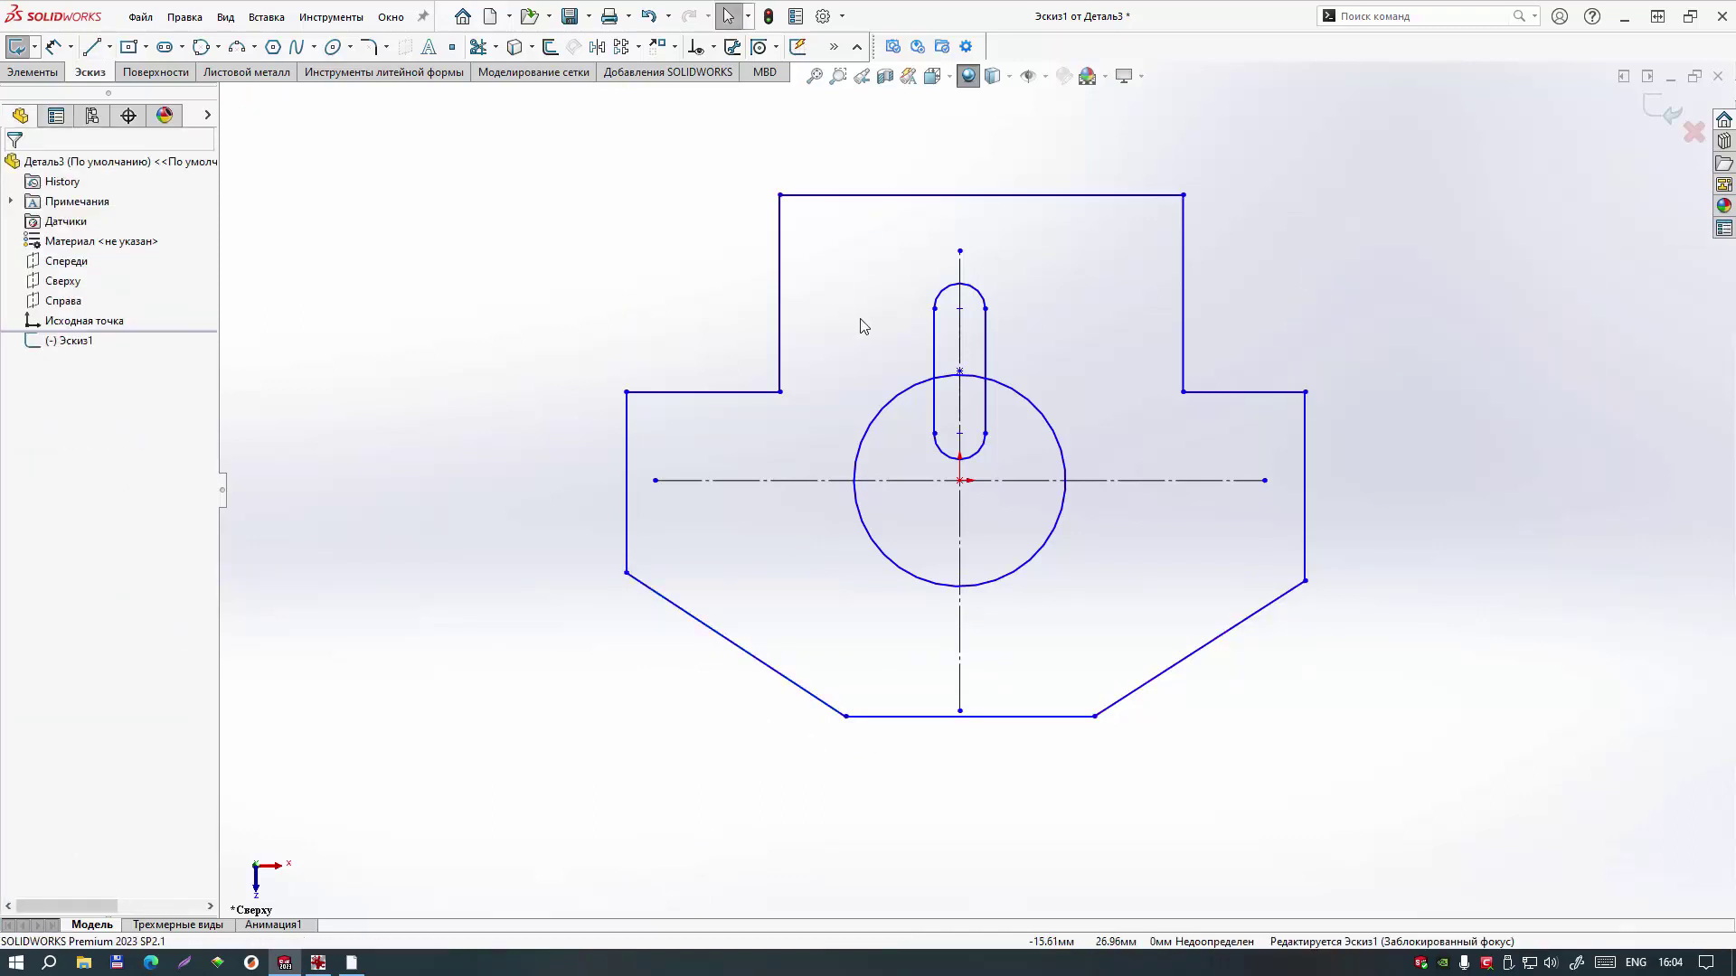
Step: Make the top tab's two sides symmetric about the vertical centreline
click(779, 313)
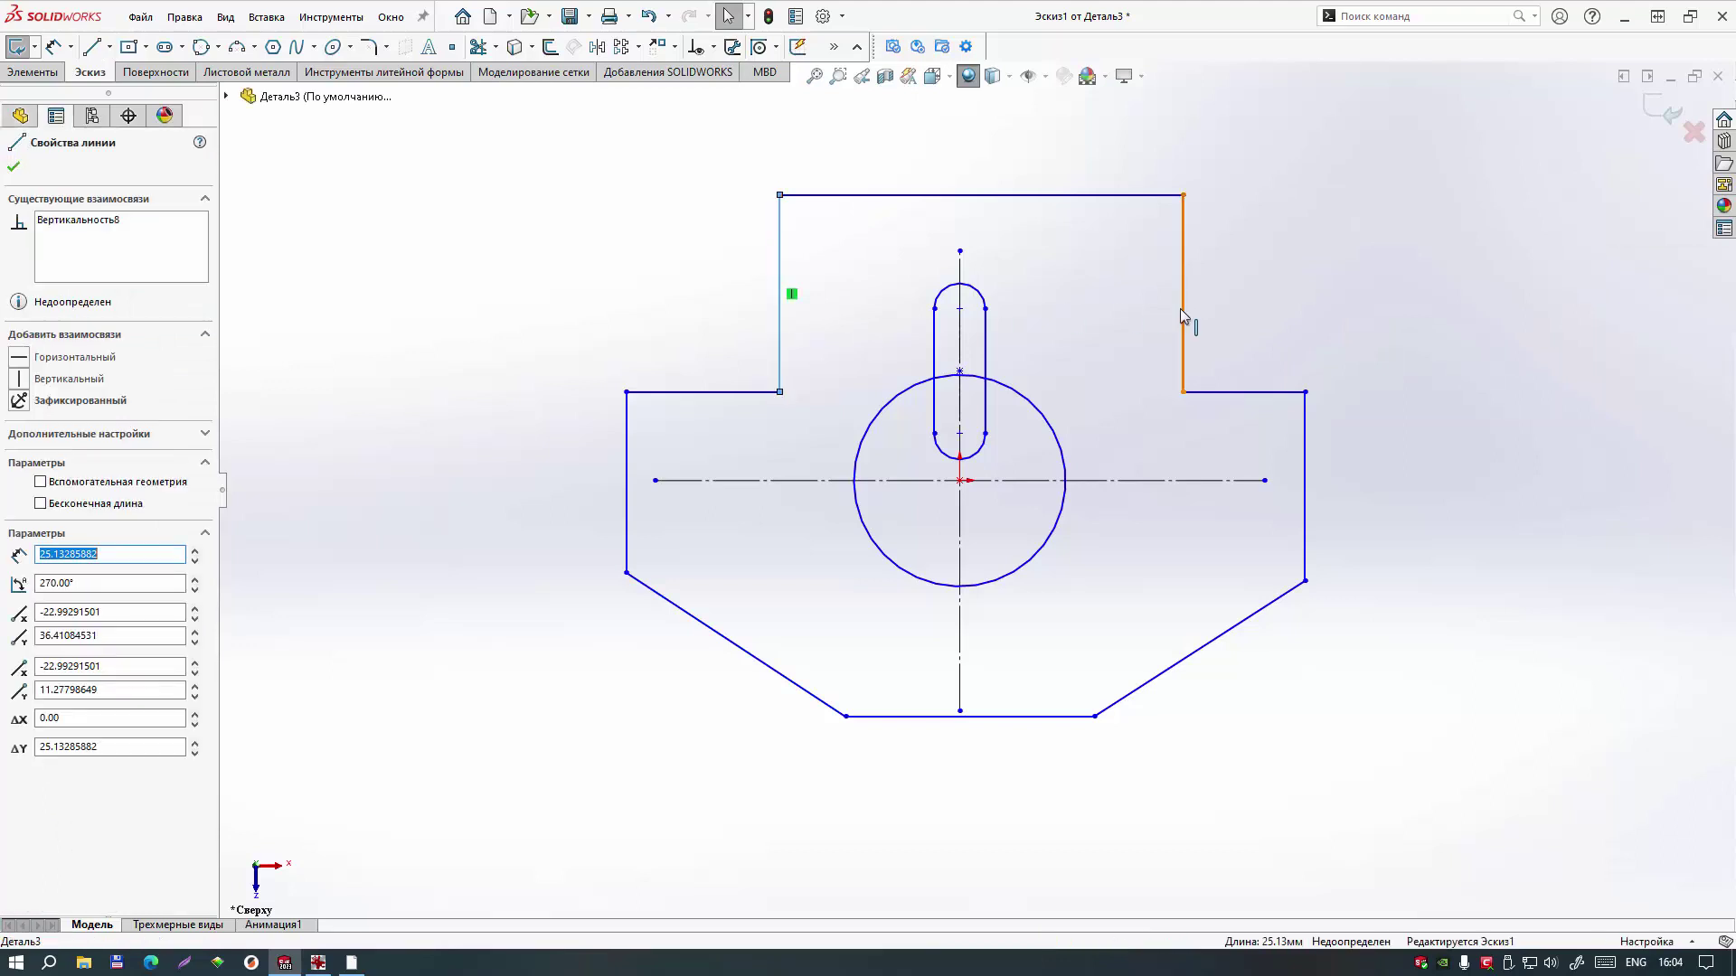
ctrl+click(1181, 312)
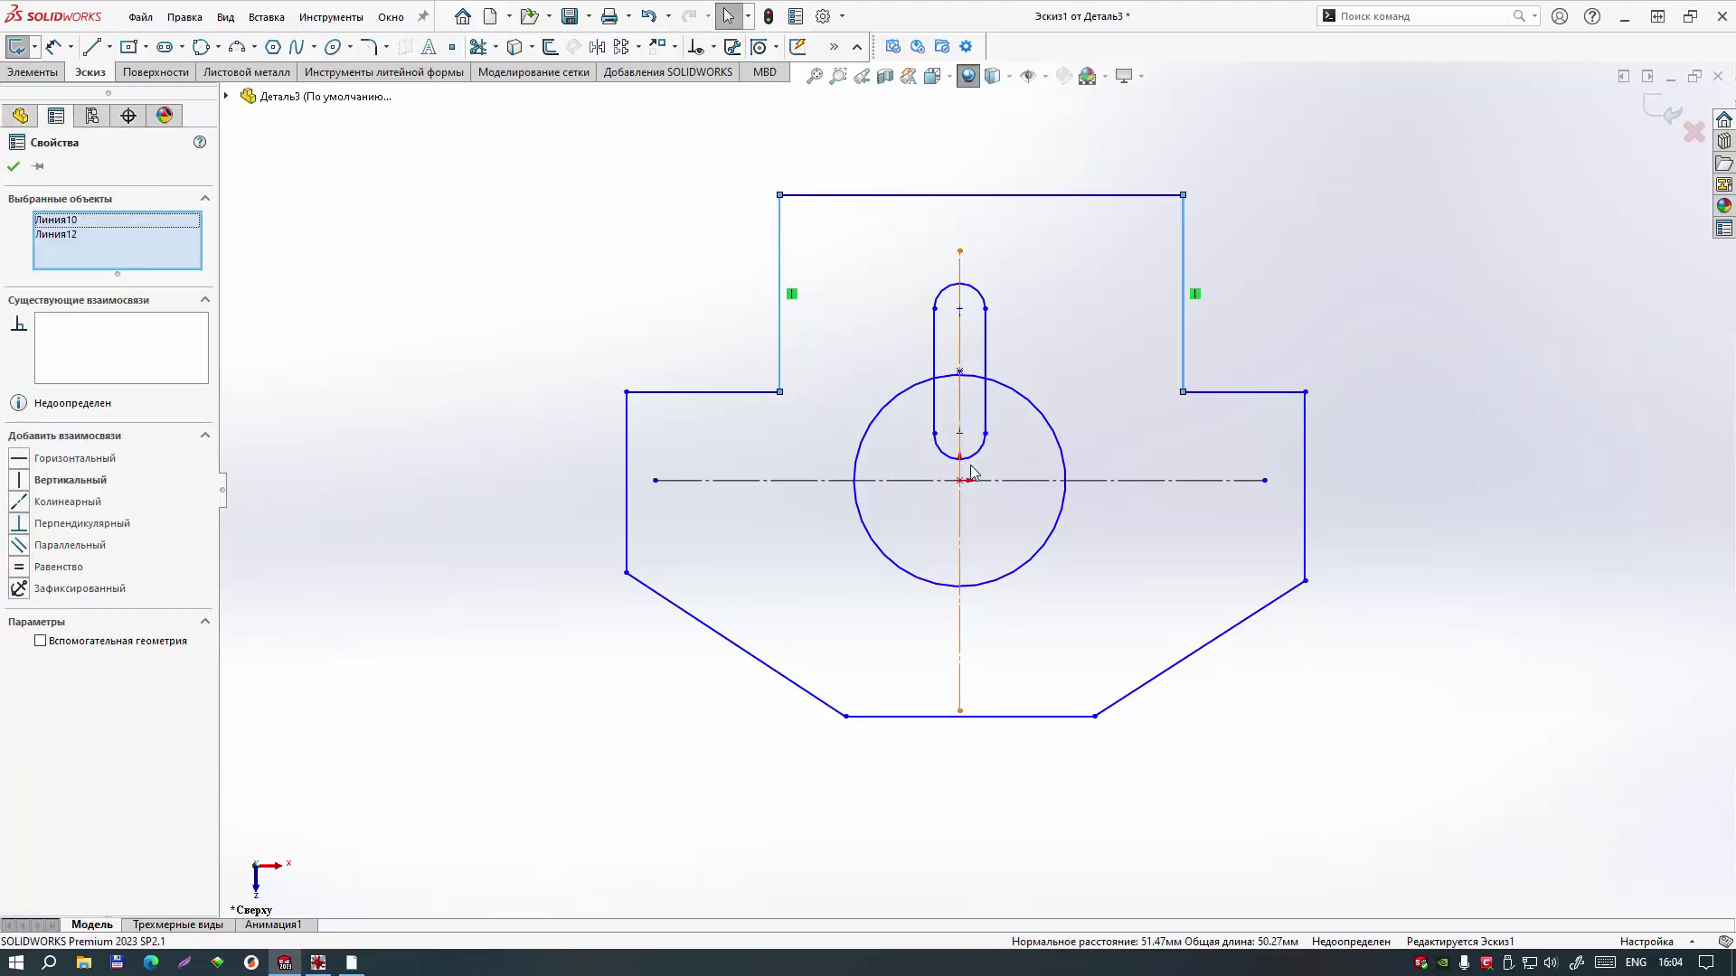
ctrl+click(960, 407)
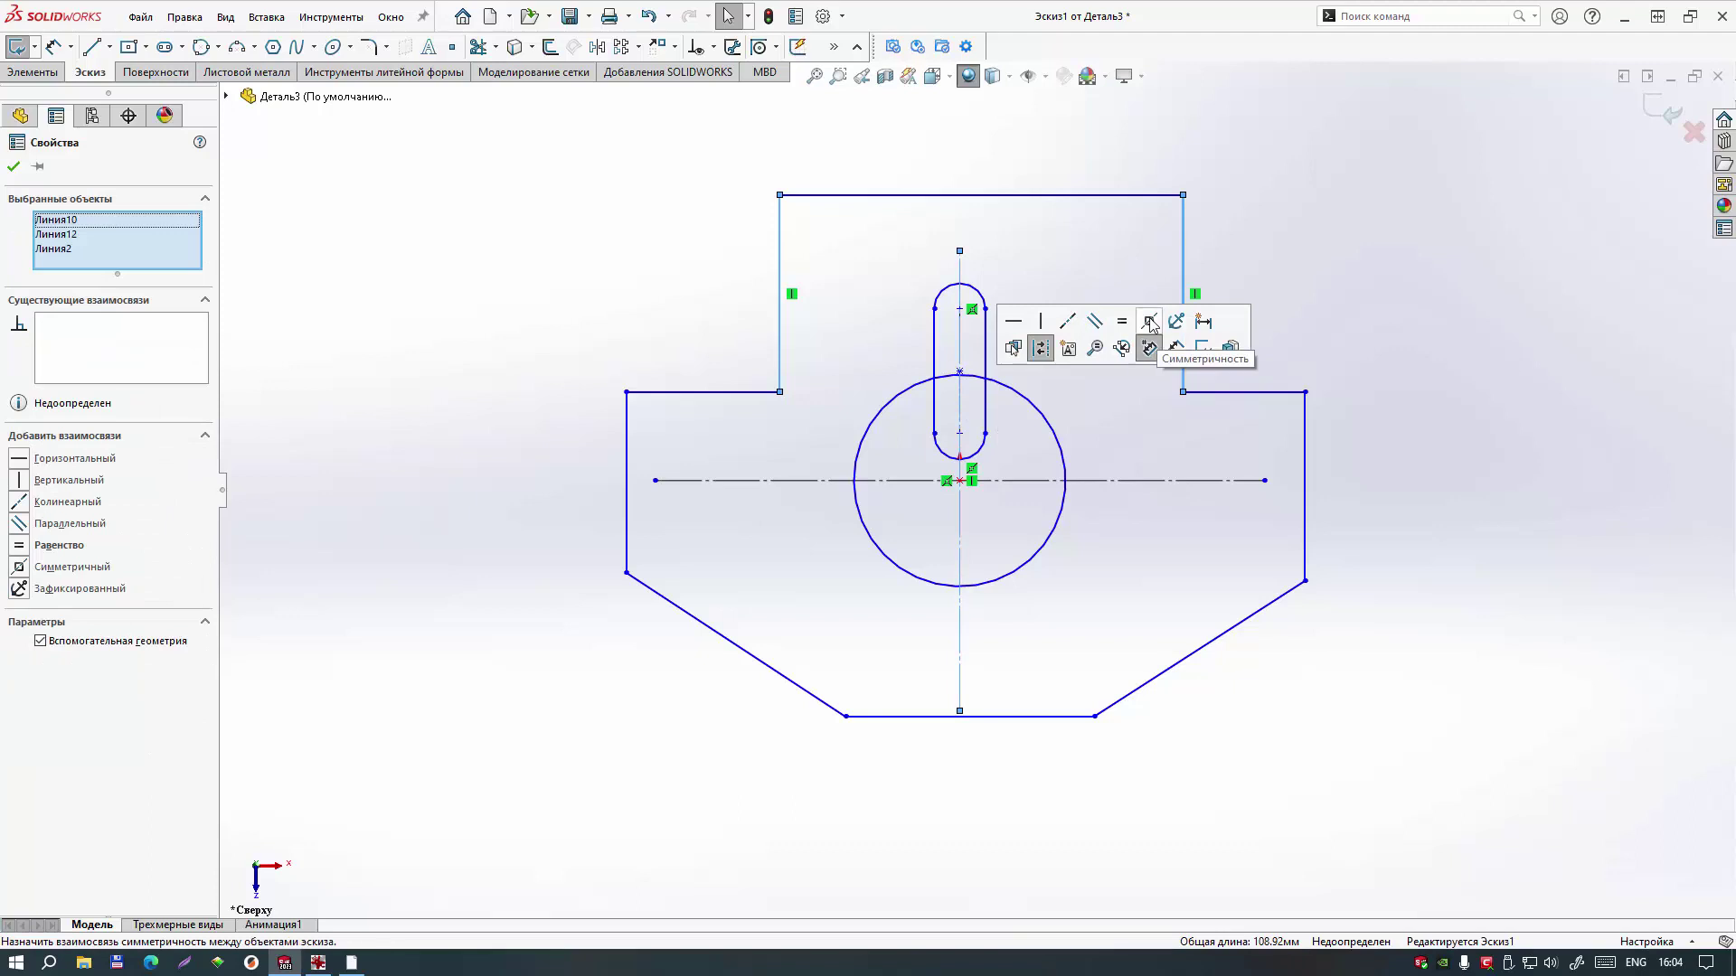
click(1151, 323)
click(1364, 285)
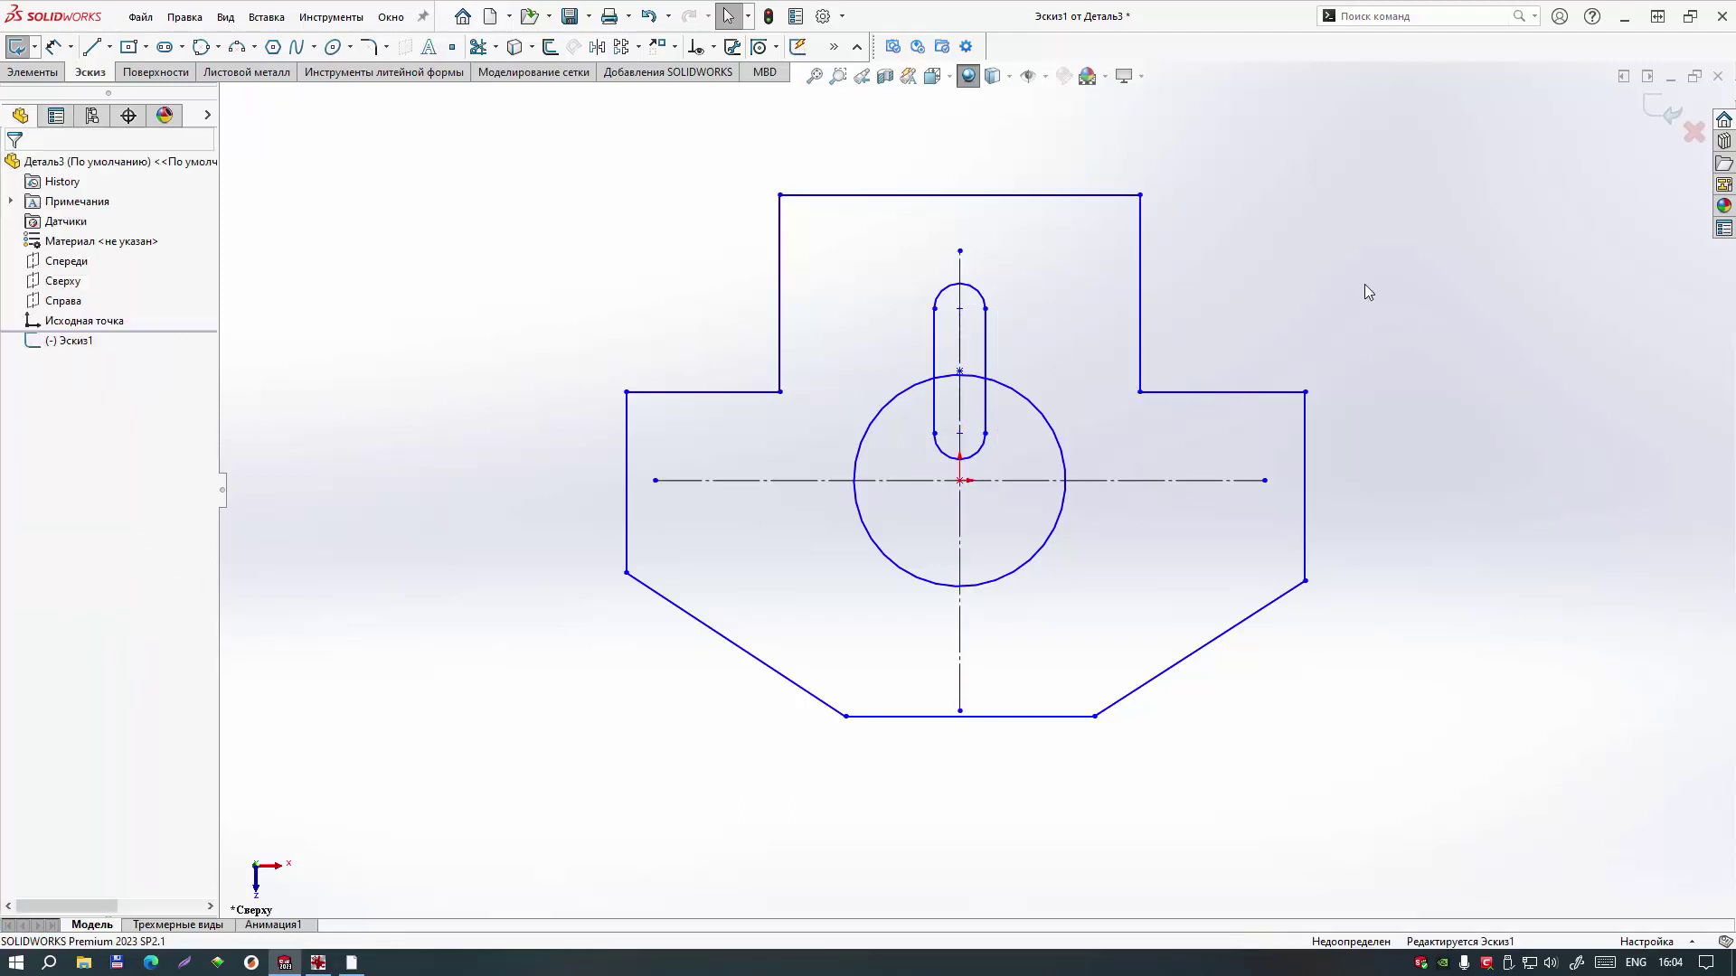
Step: Make the plate's left and right outer sides symmetric about the vertical centreline
click(628, 543)
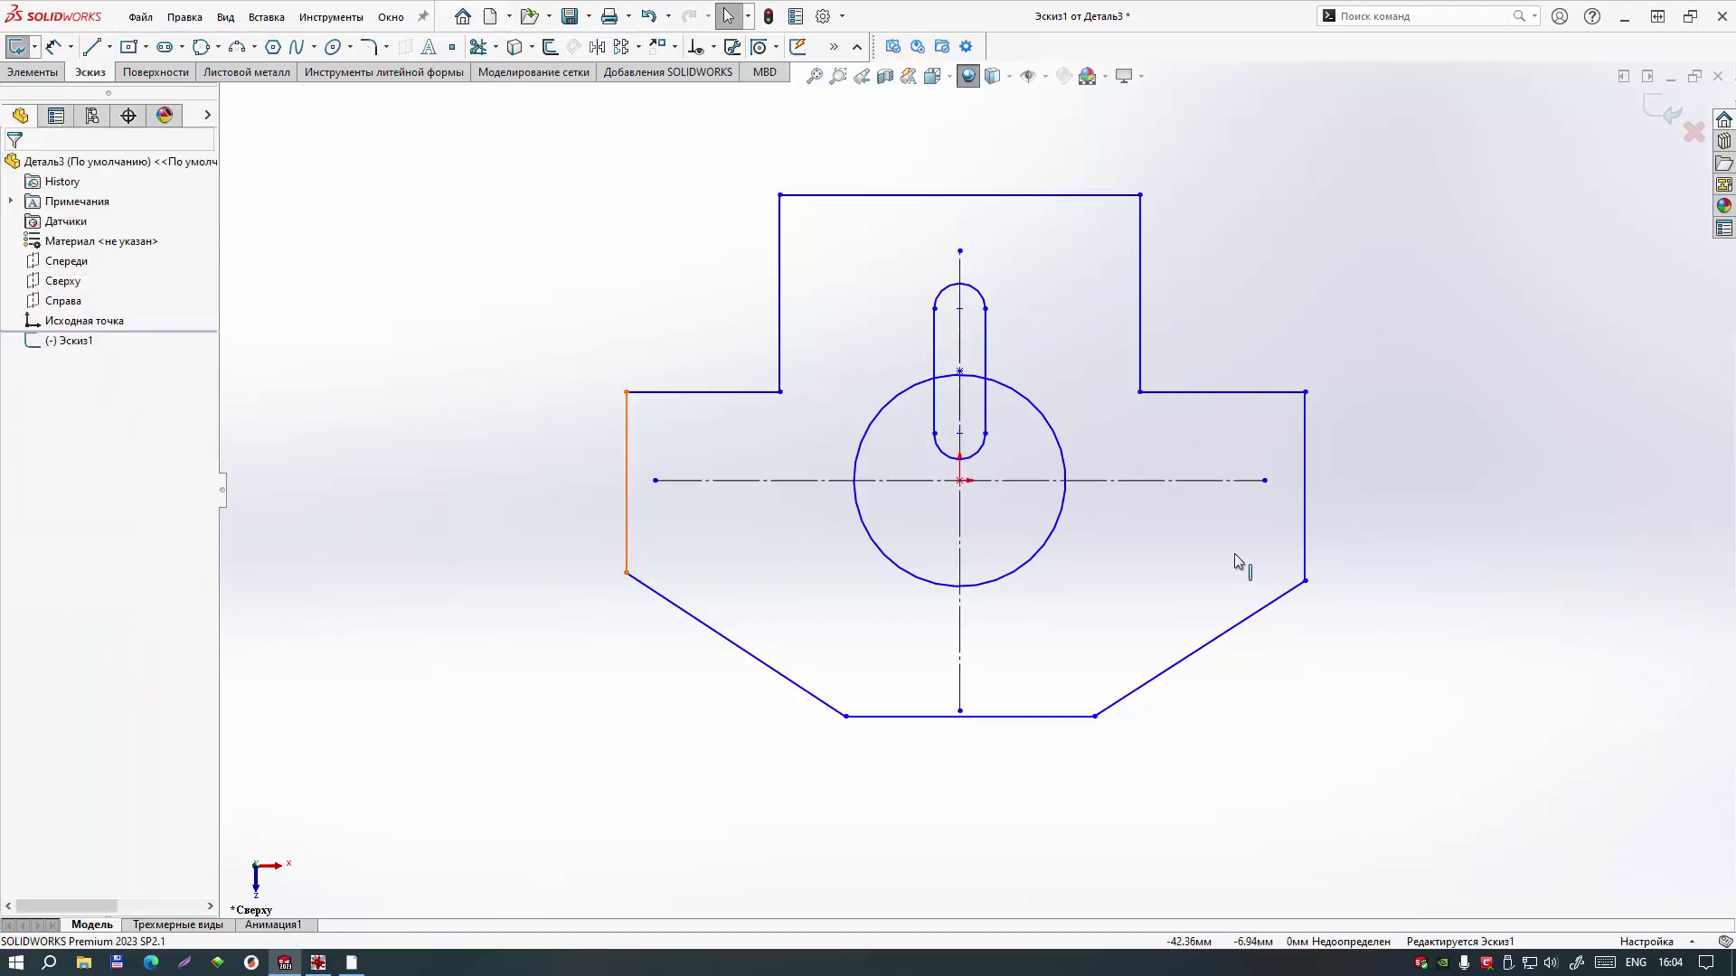
ctrl+click(1306, 543)
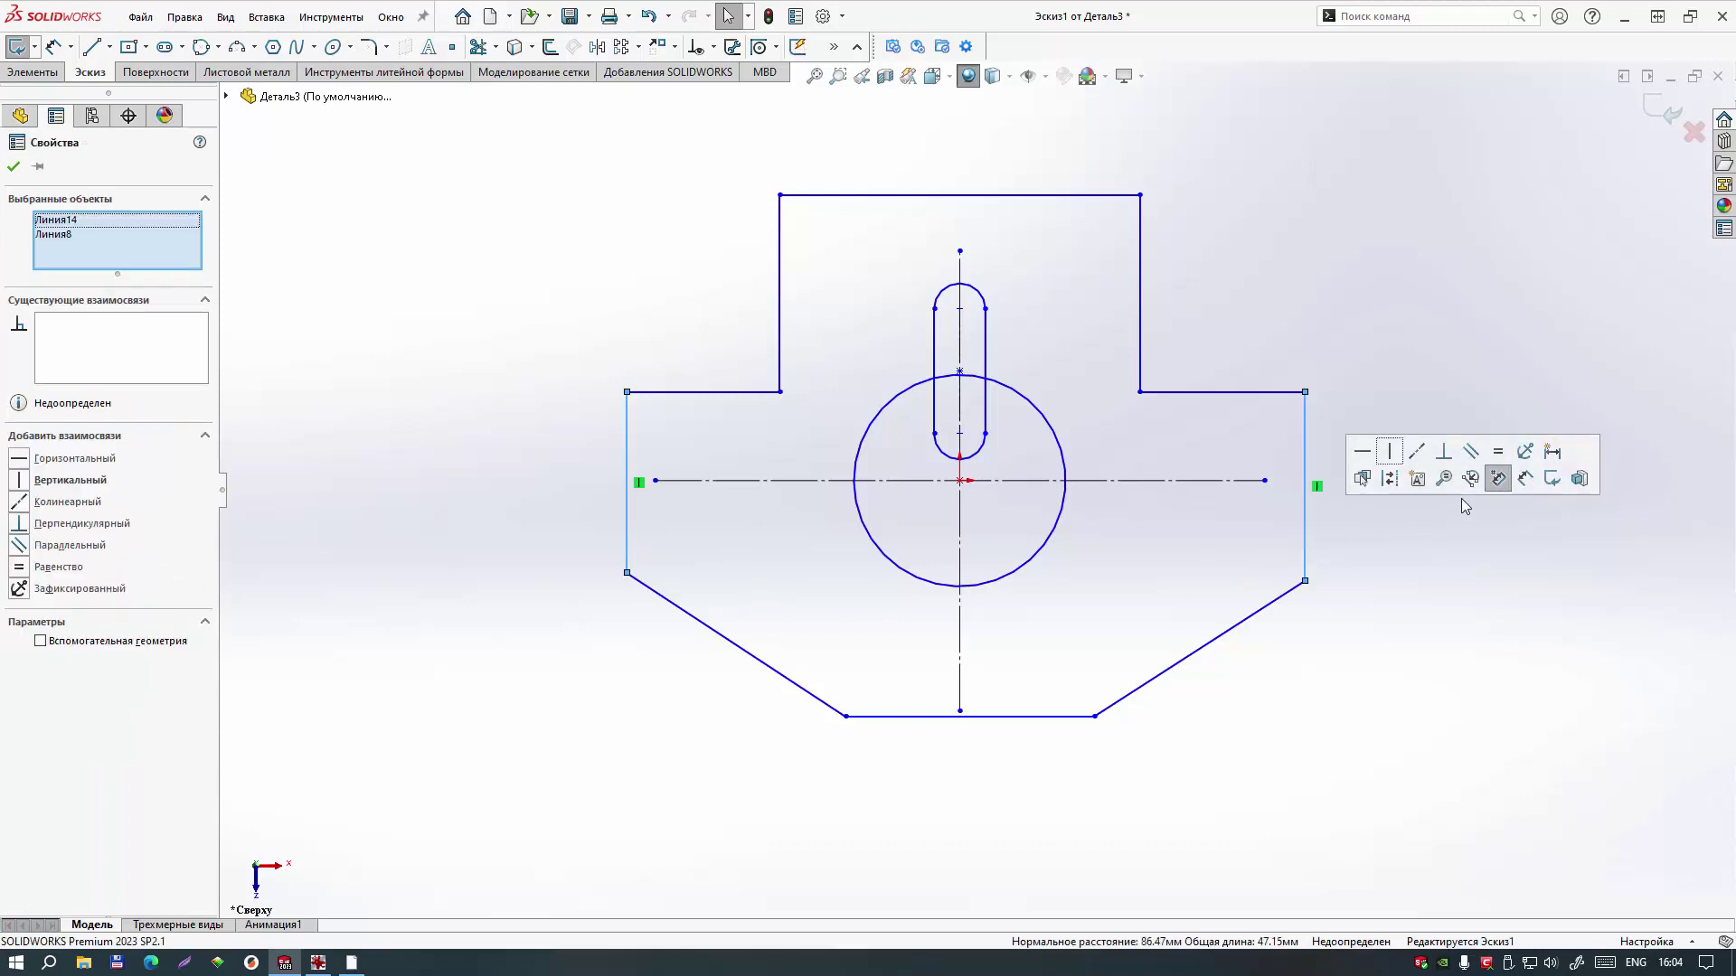
ctrl+click(960, 539)
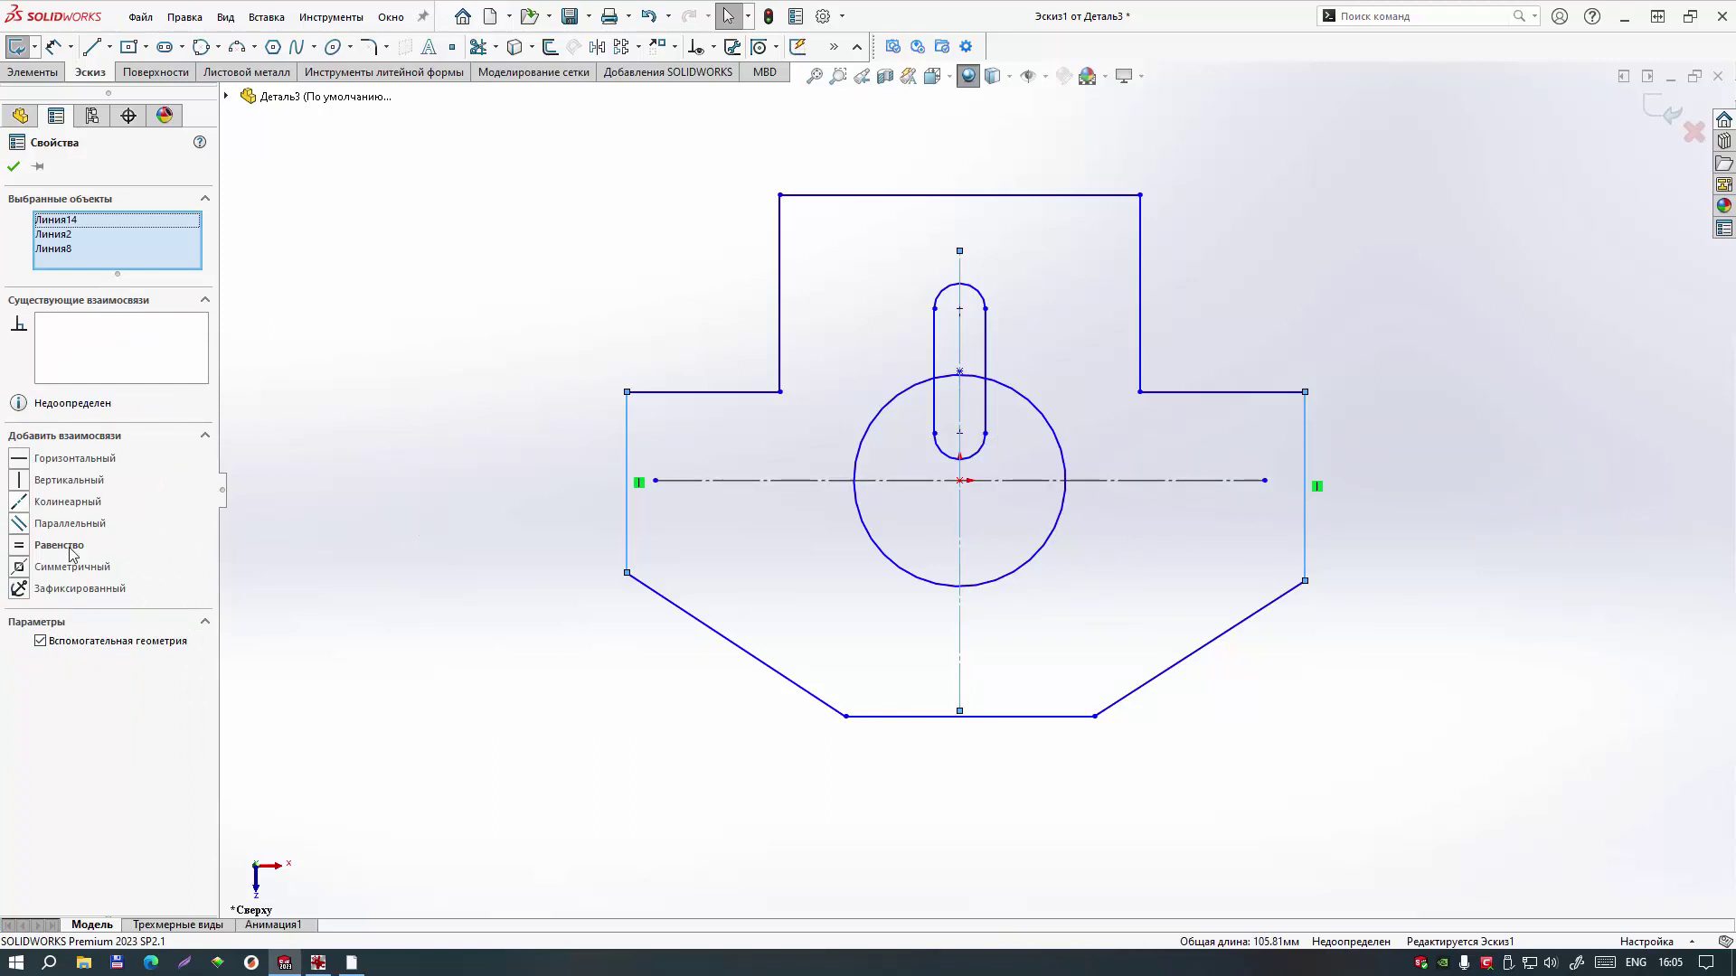
right_click(1141, 519)
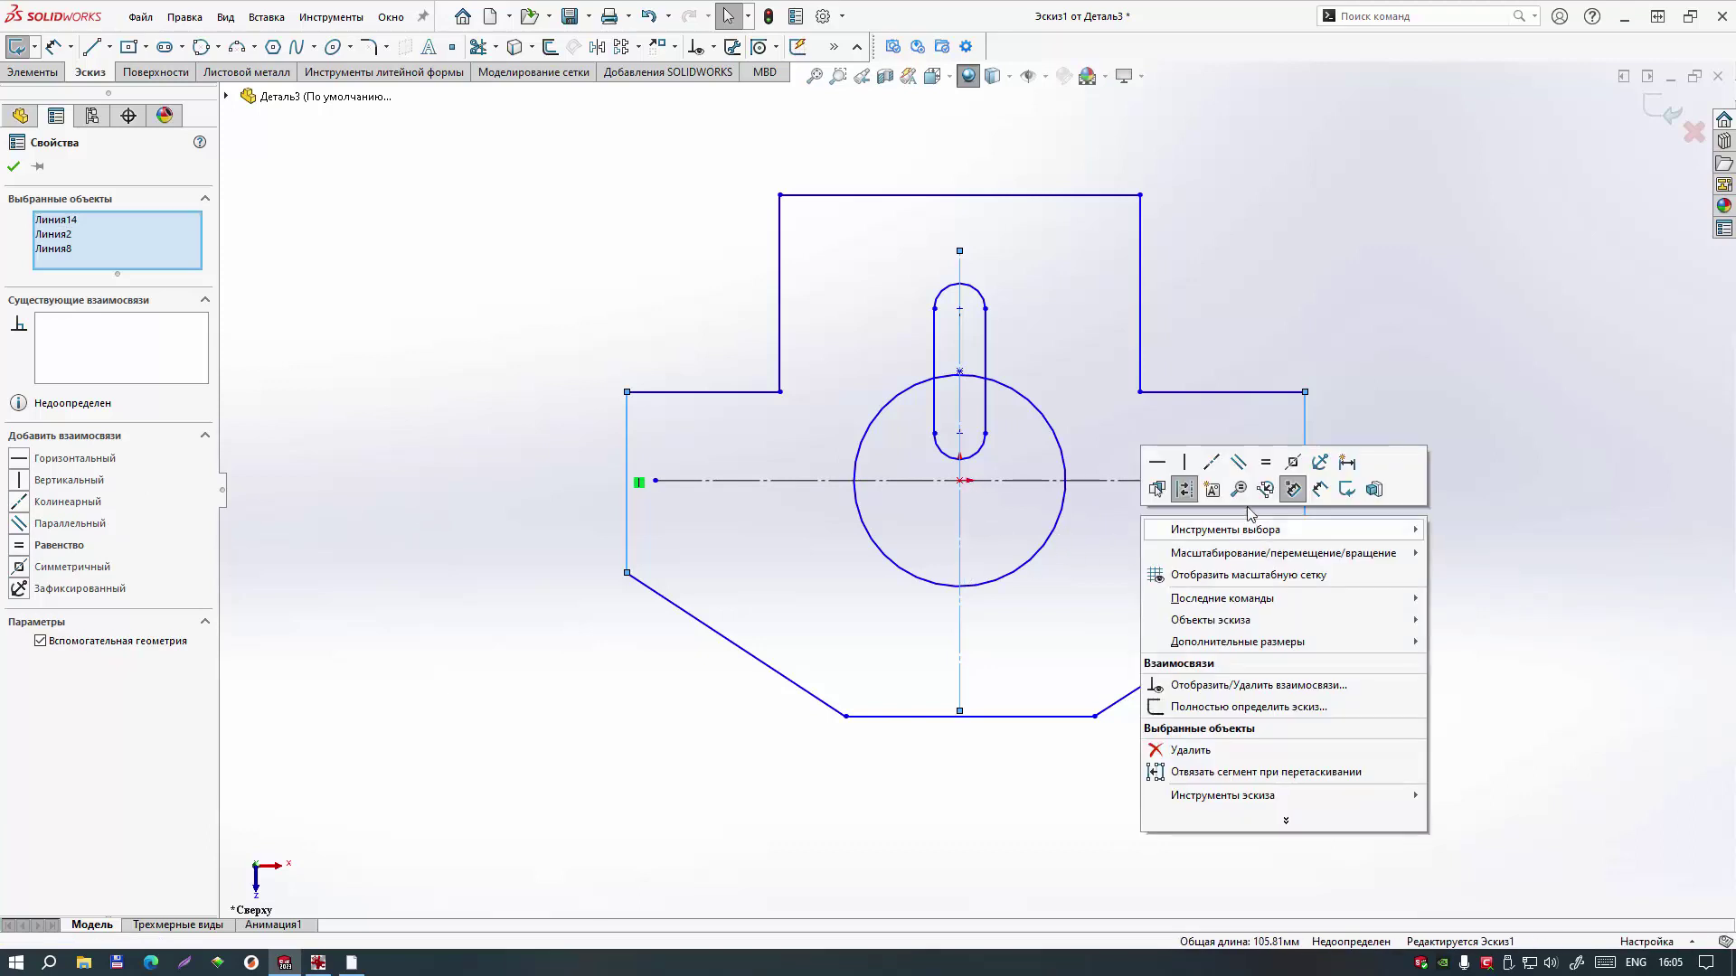
click(1293, 463)
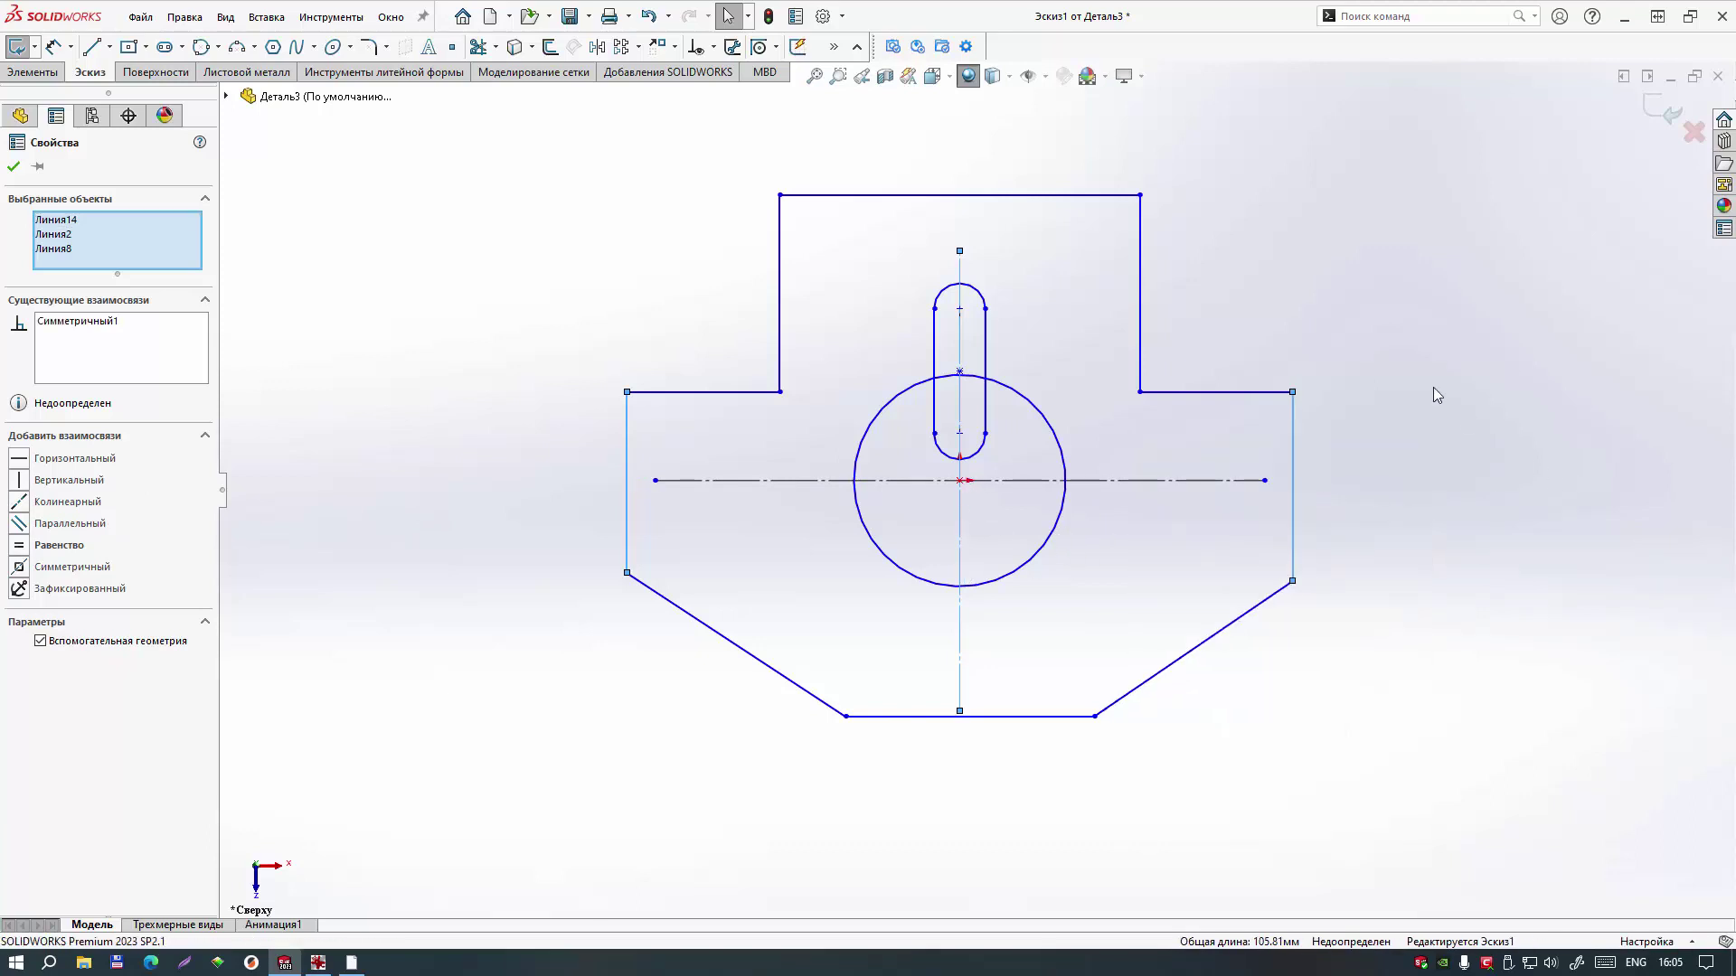
key(Escape)
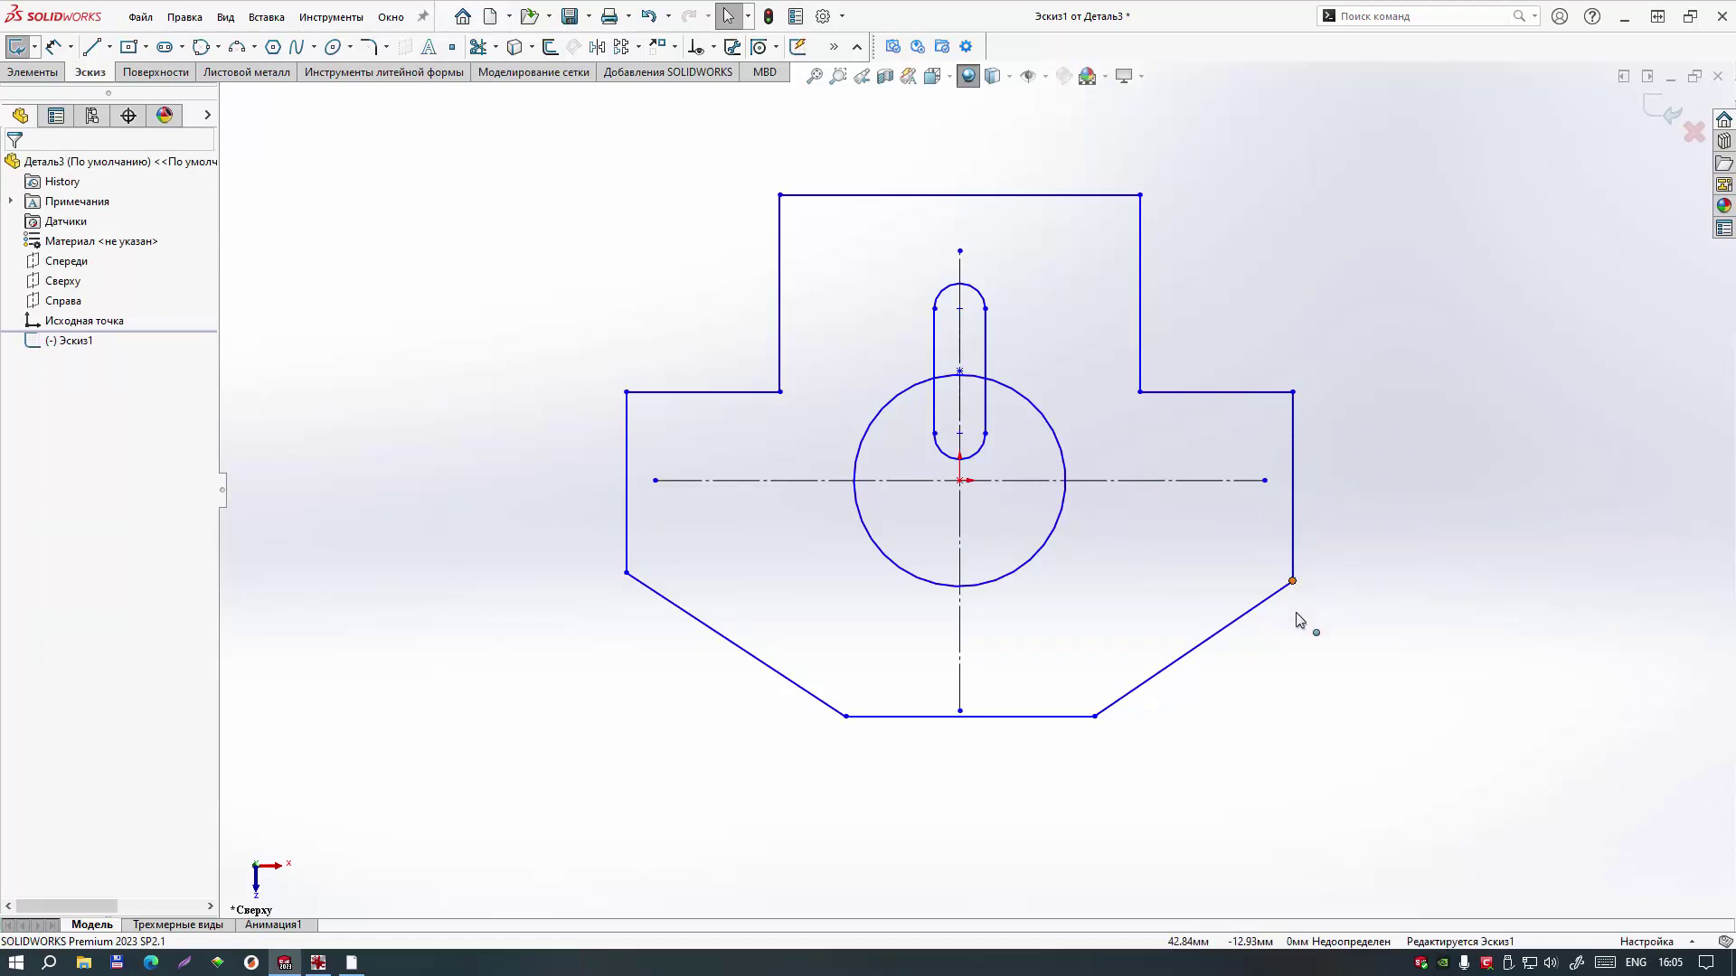
Step: Drag the lower-right corner down to lengthen the right outer side, then box-select around it
drag(1293, 581, 1294, 615)
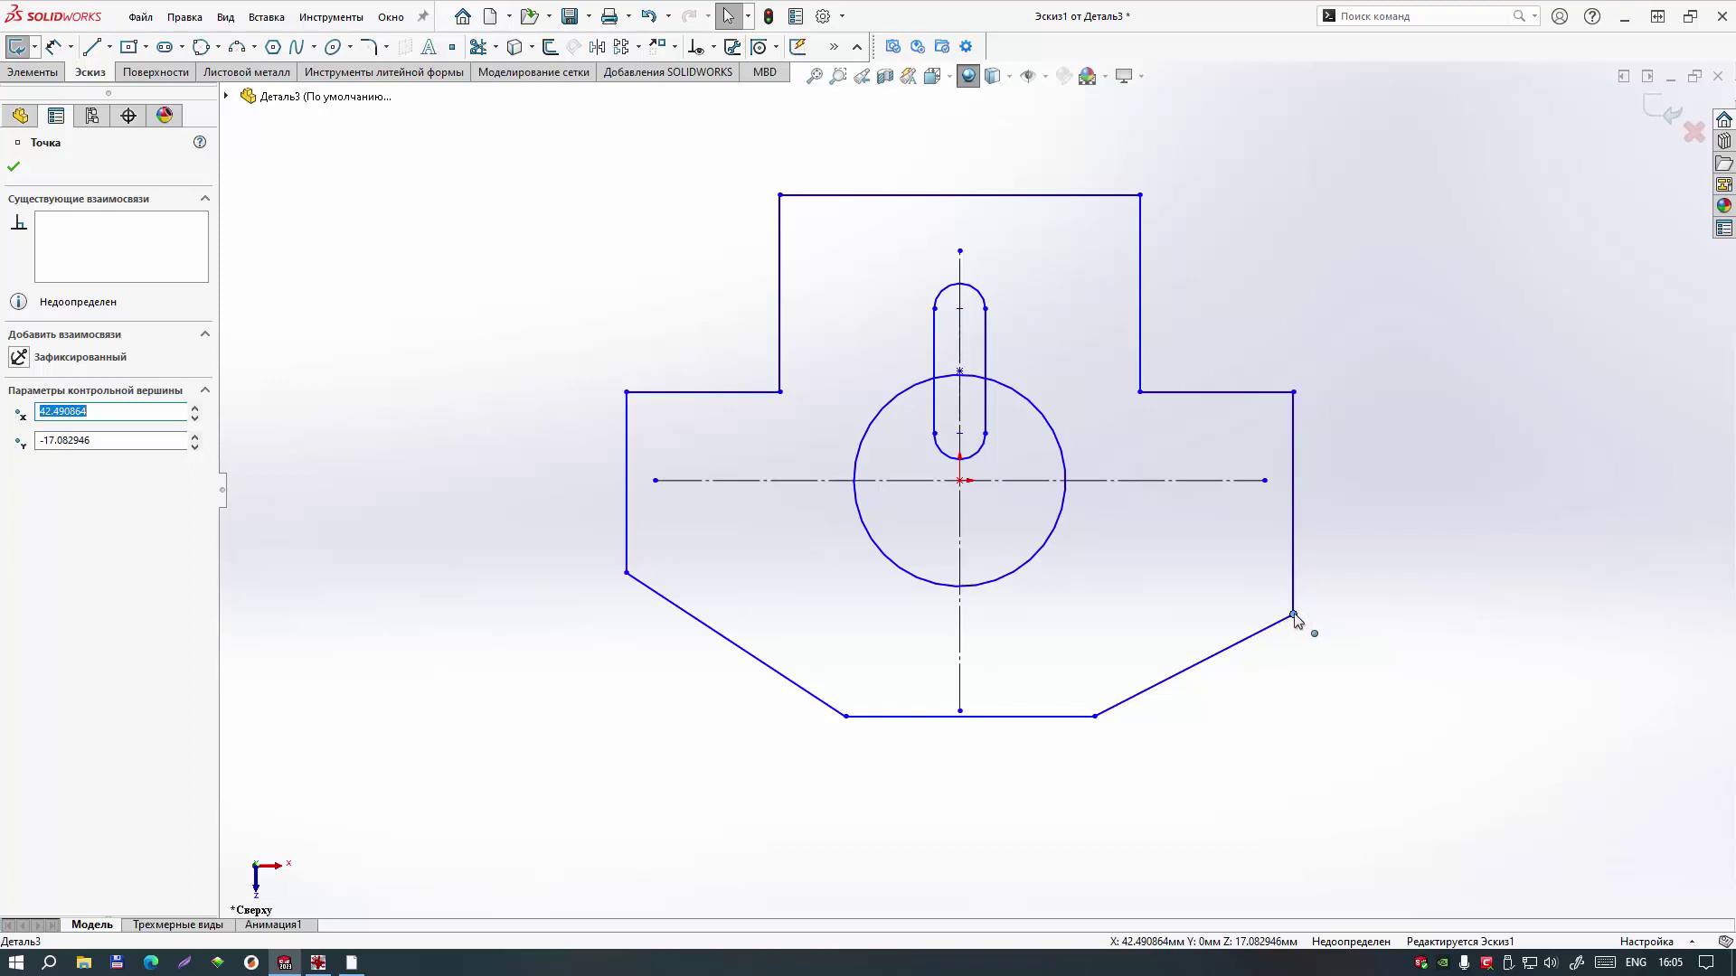
drag(1295, 597, 1299, 600)
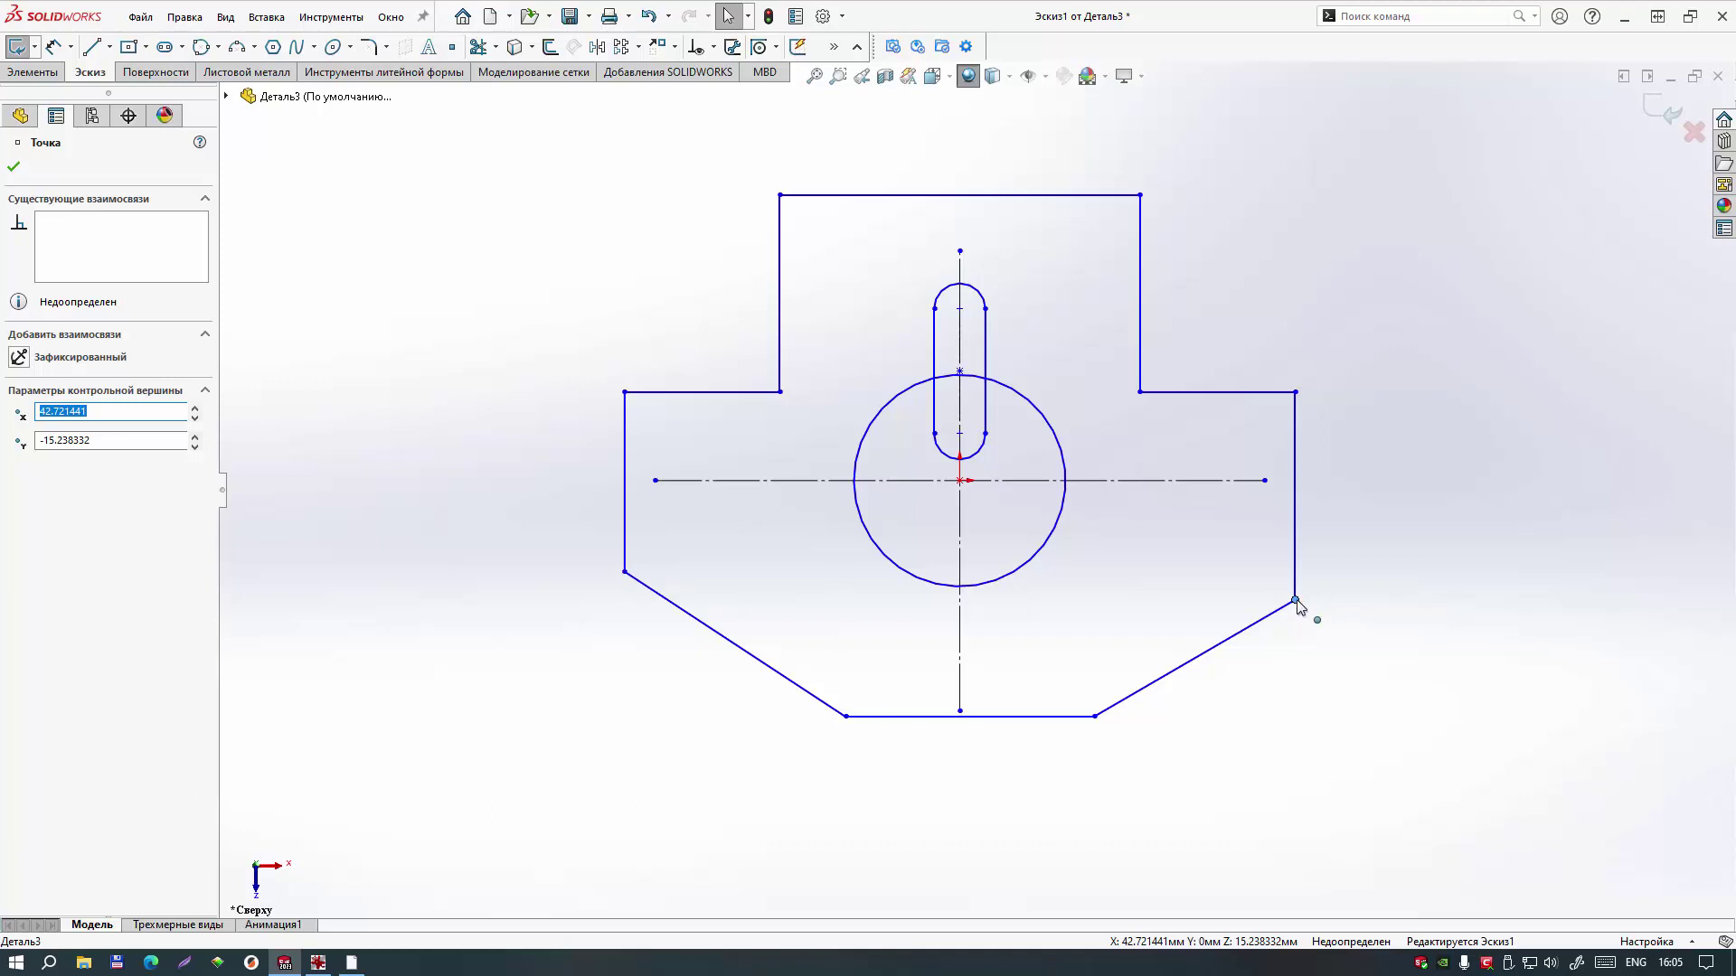
drag(1347, 348, 1284, 636)
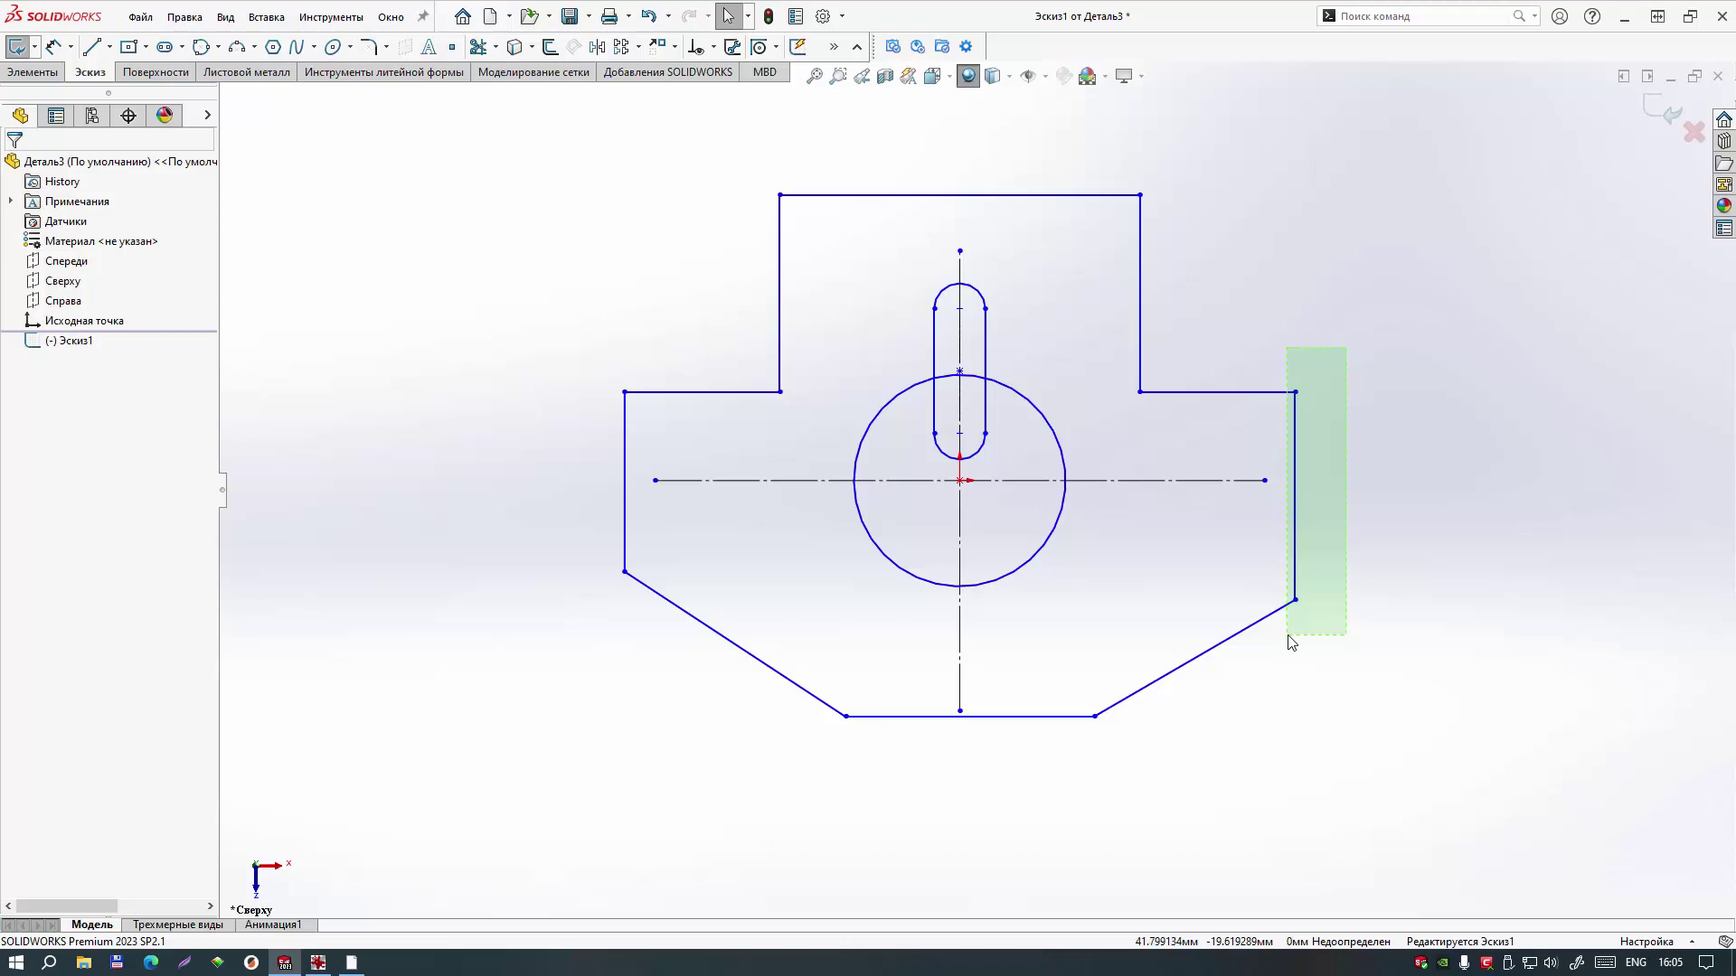
drag(1294, 632, 1387, 593)
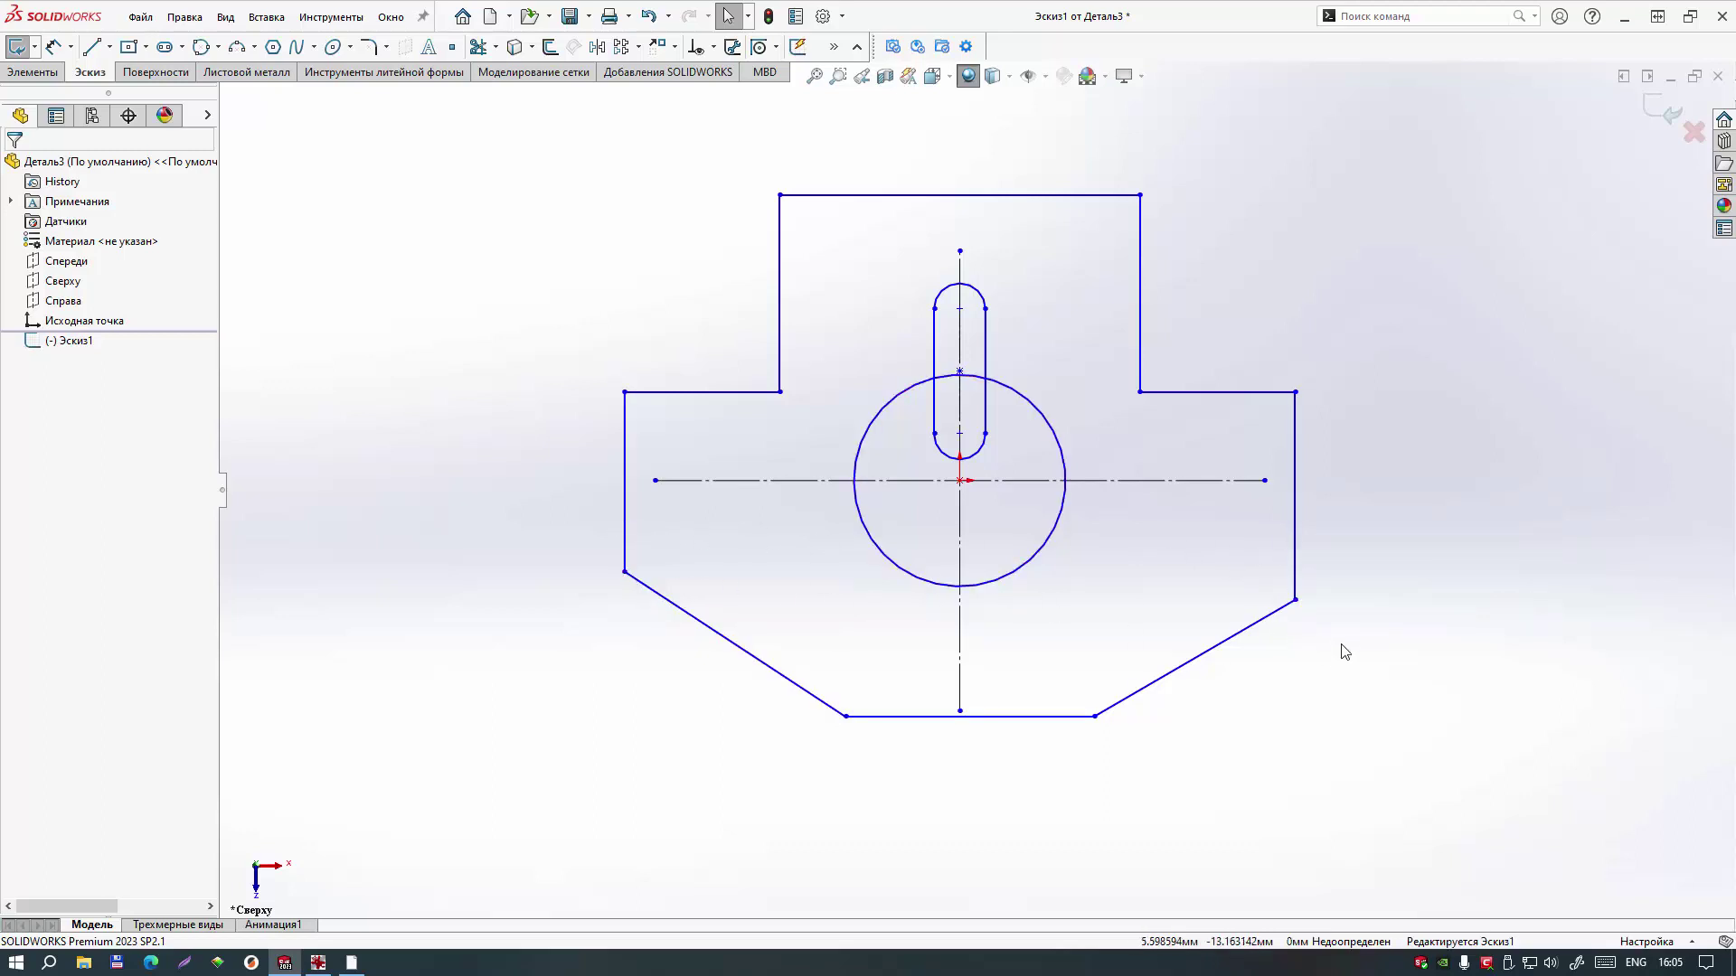
Step: Make the plate's two outer sides equal in length
click(624, 575)
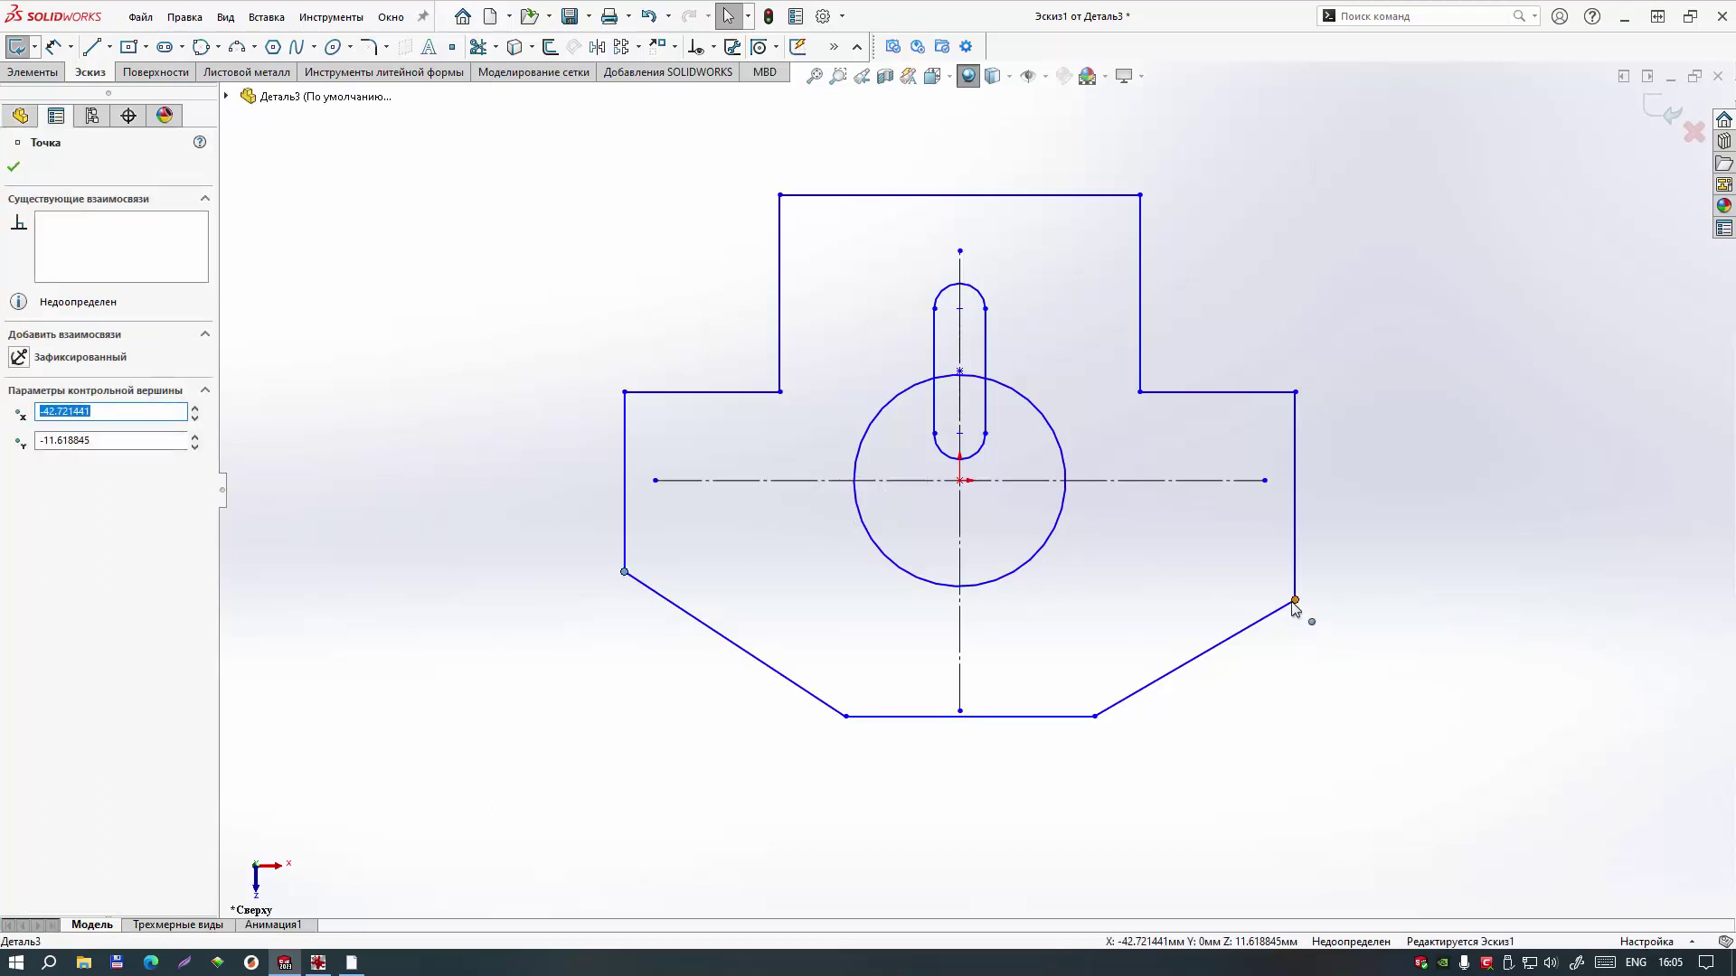
click(1299, 556)
ctrl+click(621, 519)
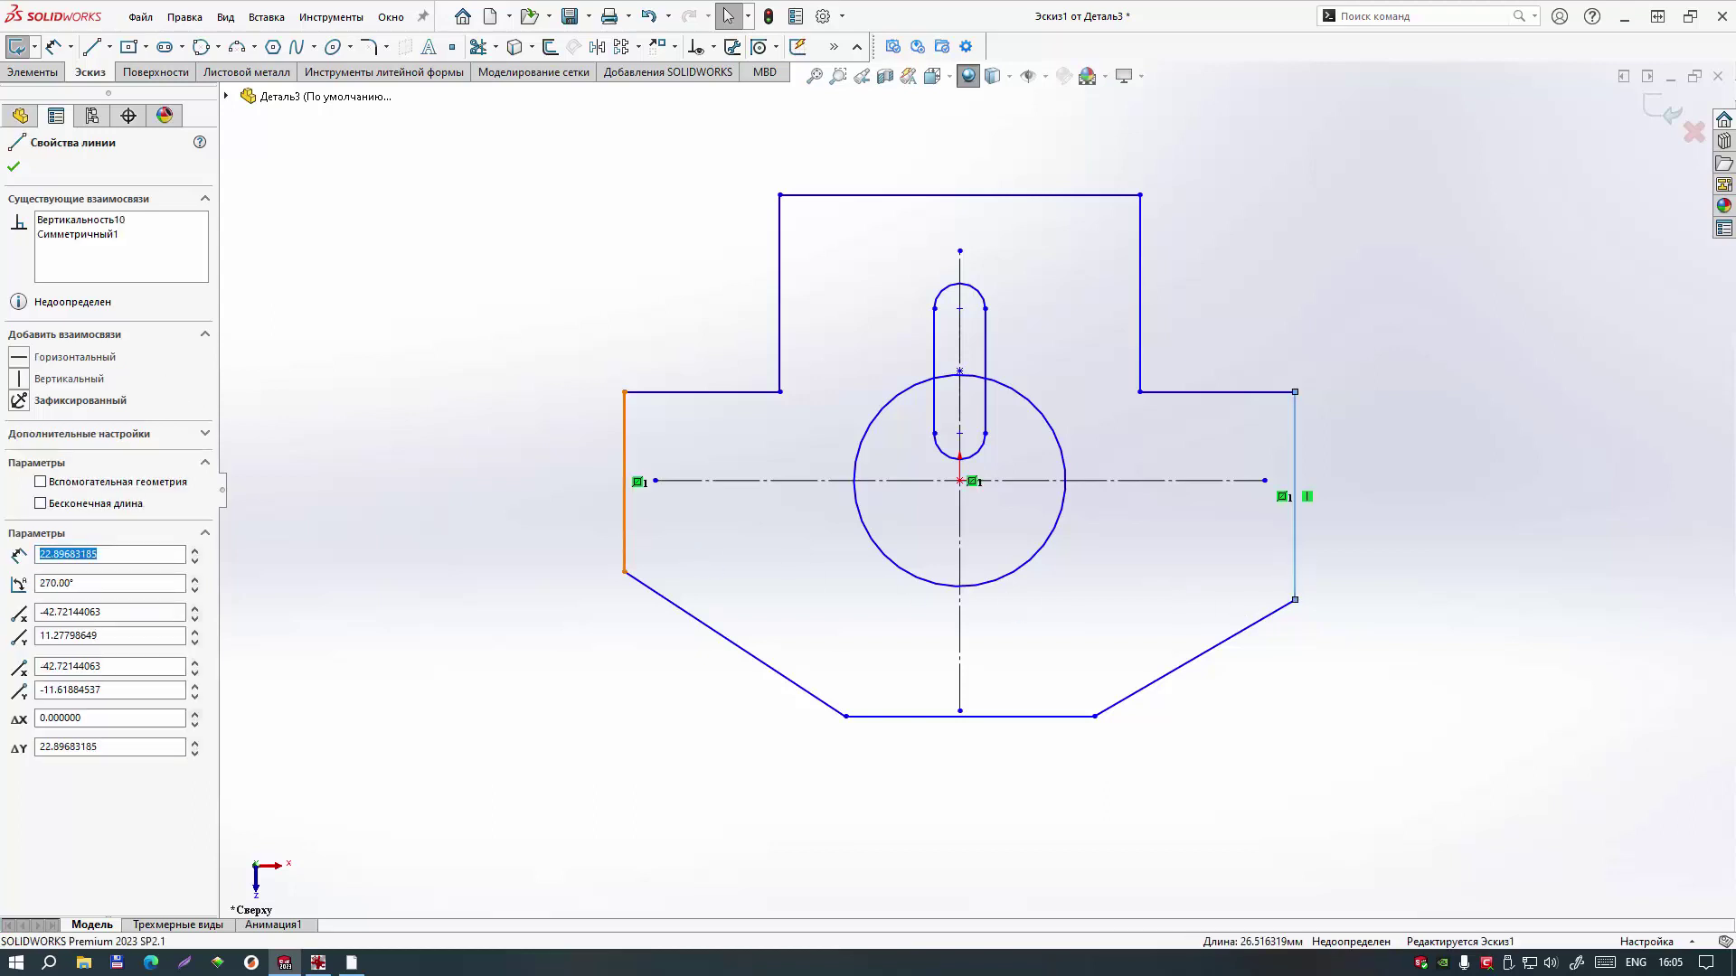
click(810, 438)
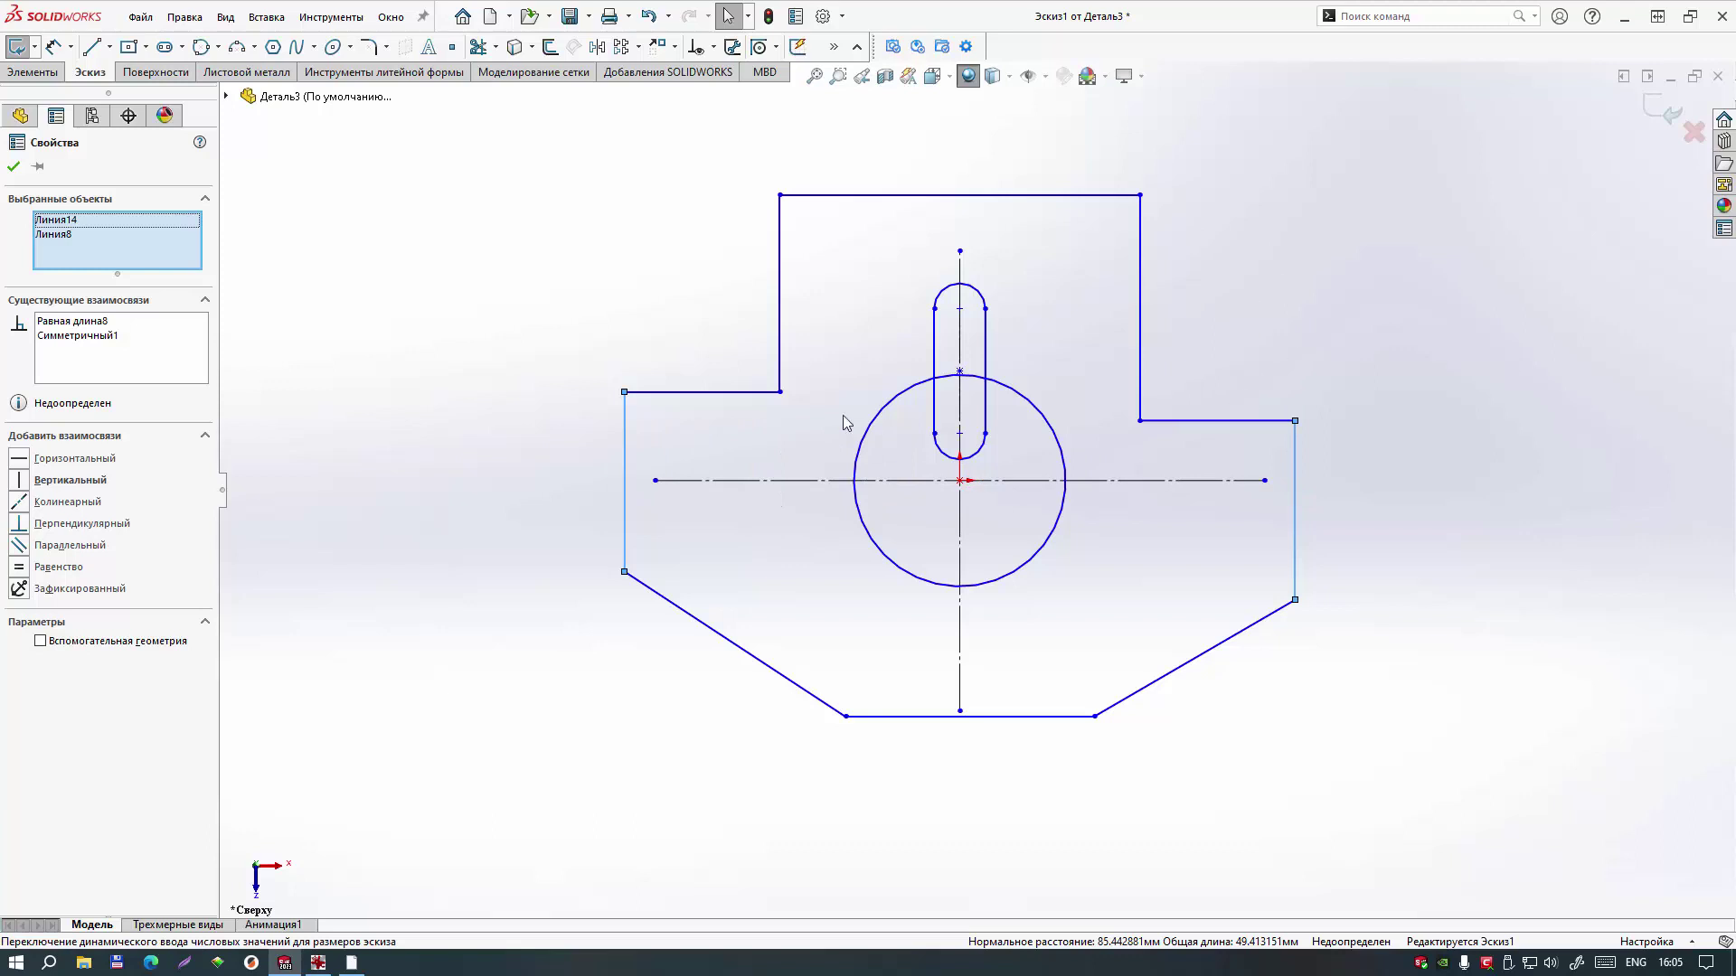
Step: Align the left and right shoulder corners horizontally
click(780, 395)
ctrl+click(1139, 420)
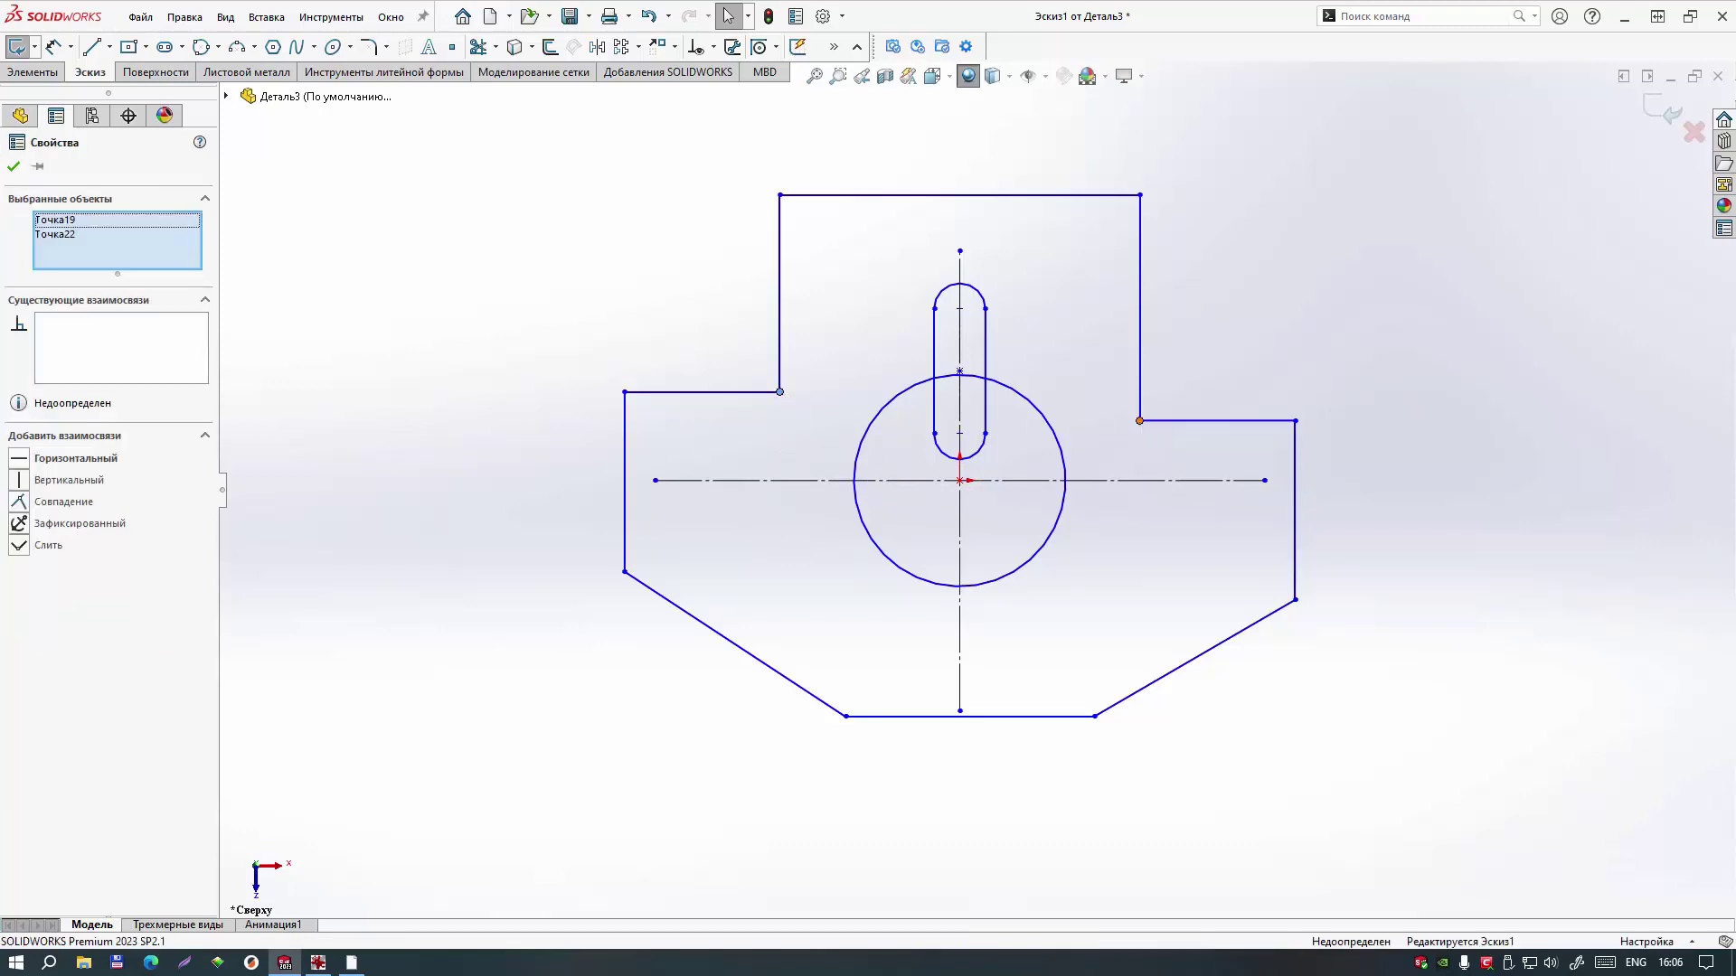
click(1193, 341)
click(1233, 241)
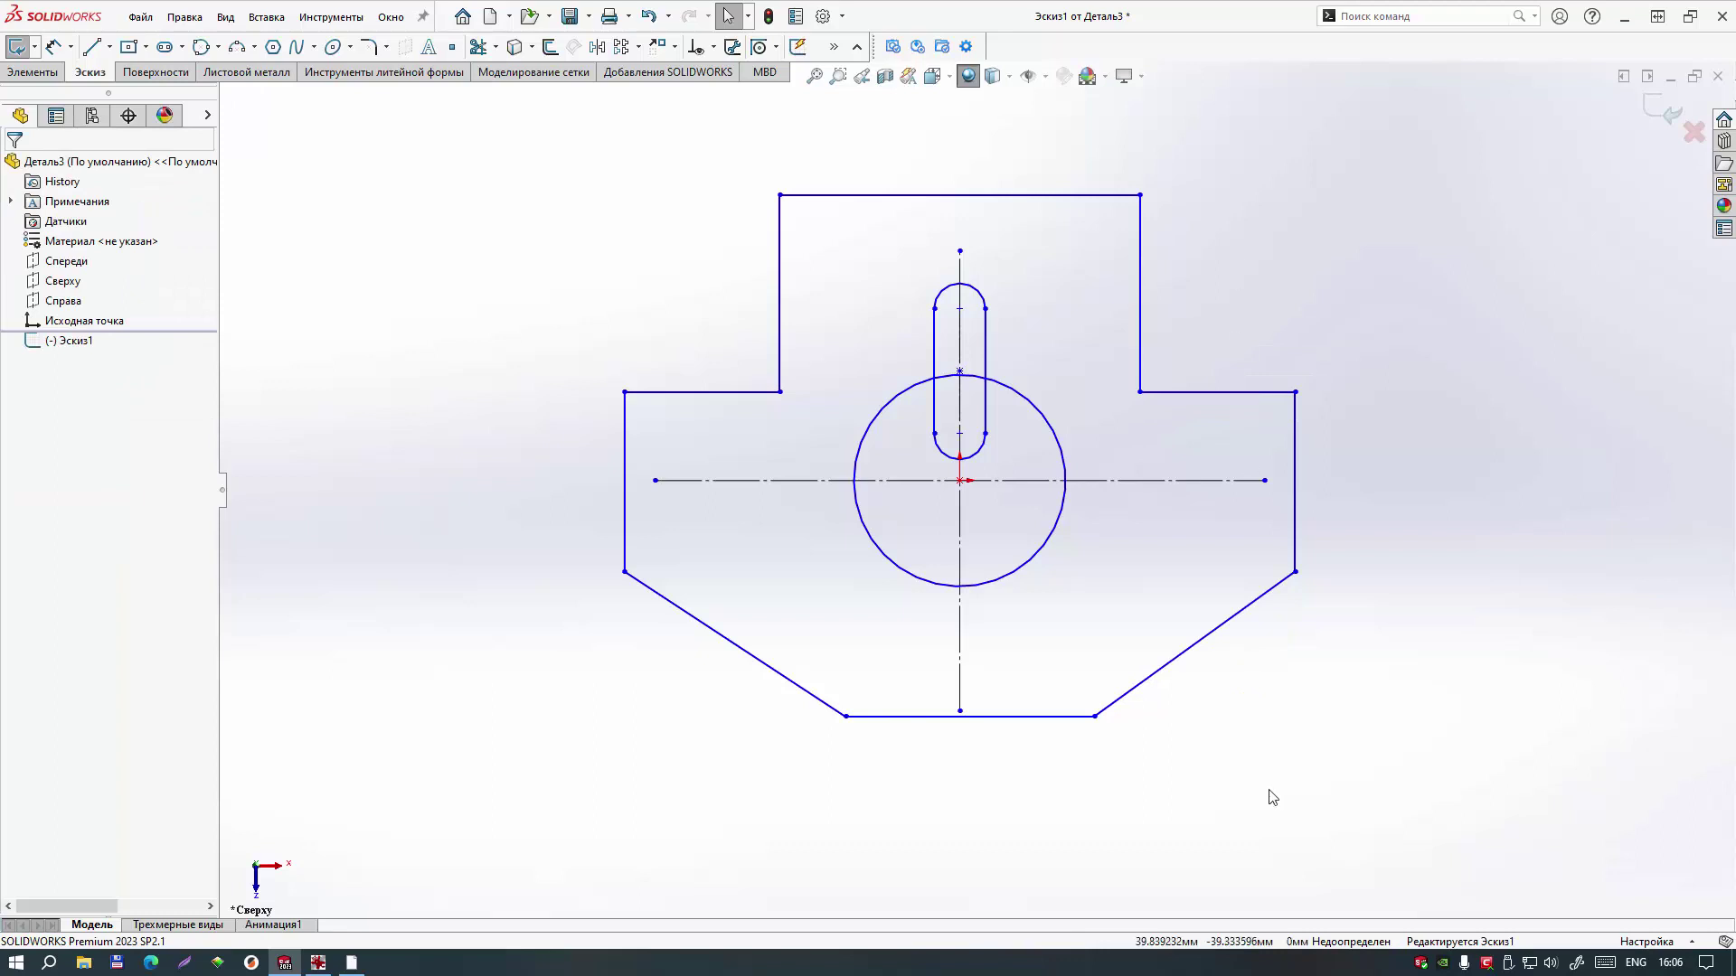
Step: Add a Midpoint relation between the bottom edge and the centreline's lower end
click(966, 716)
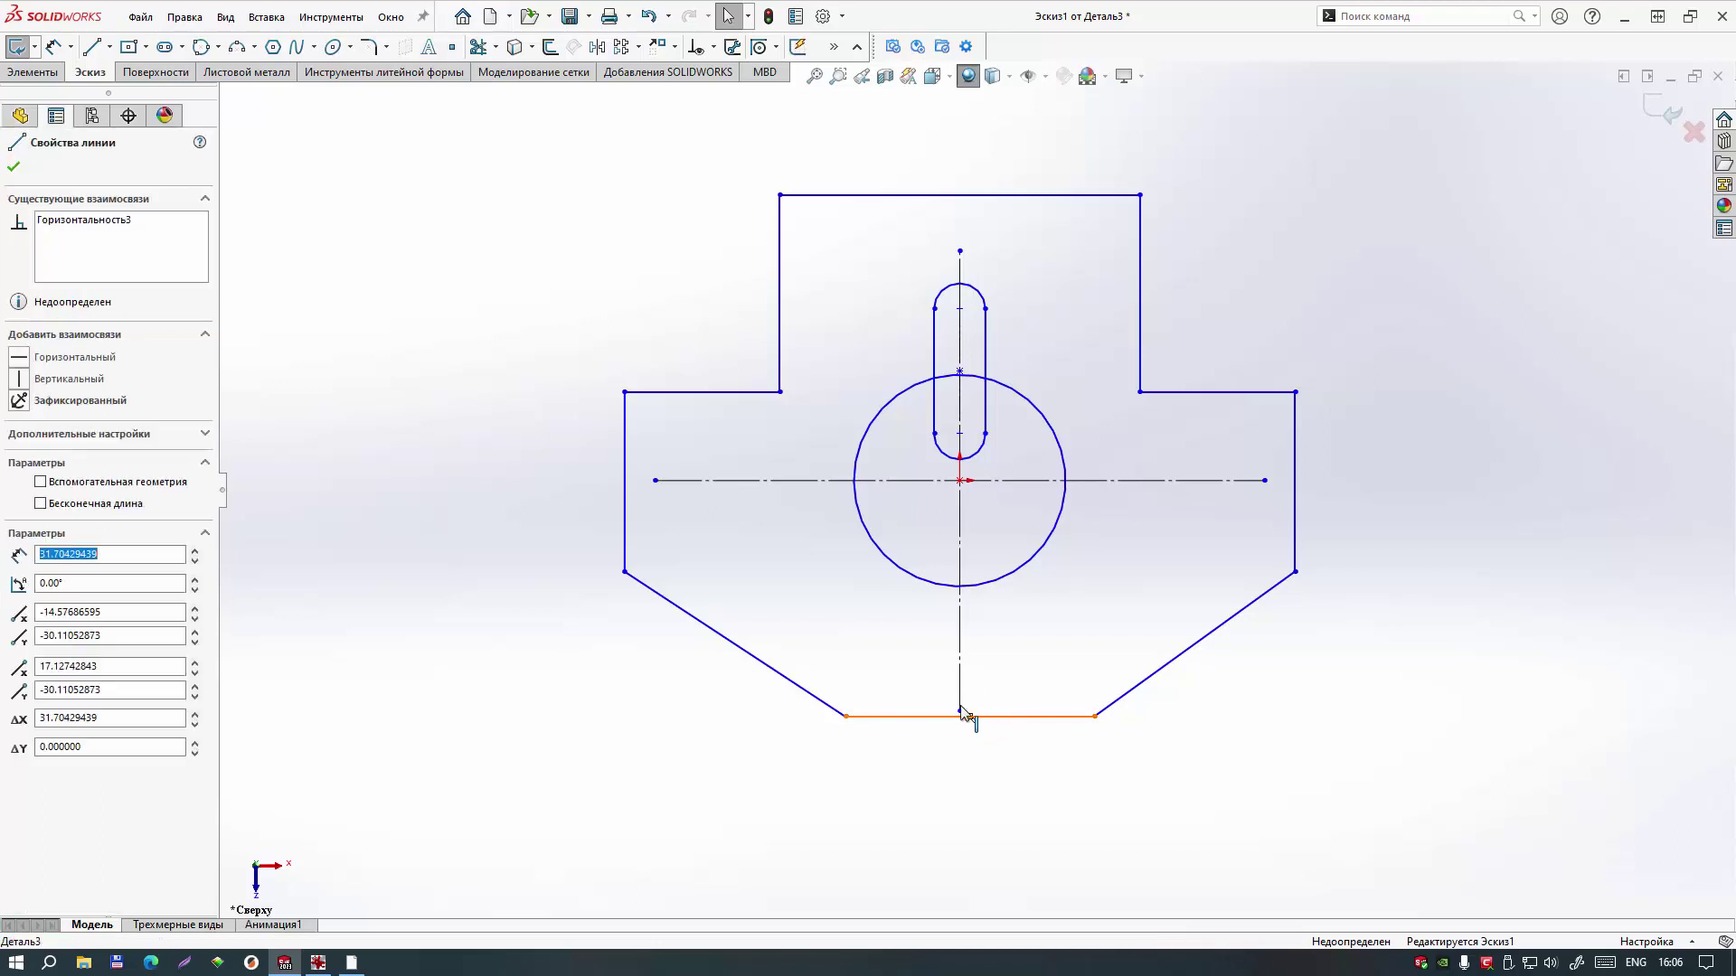
ctrl+click(959, 712)
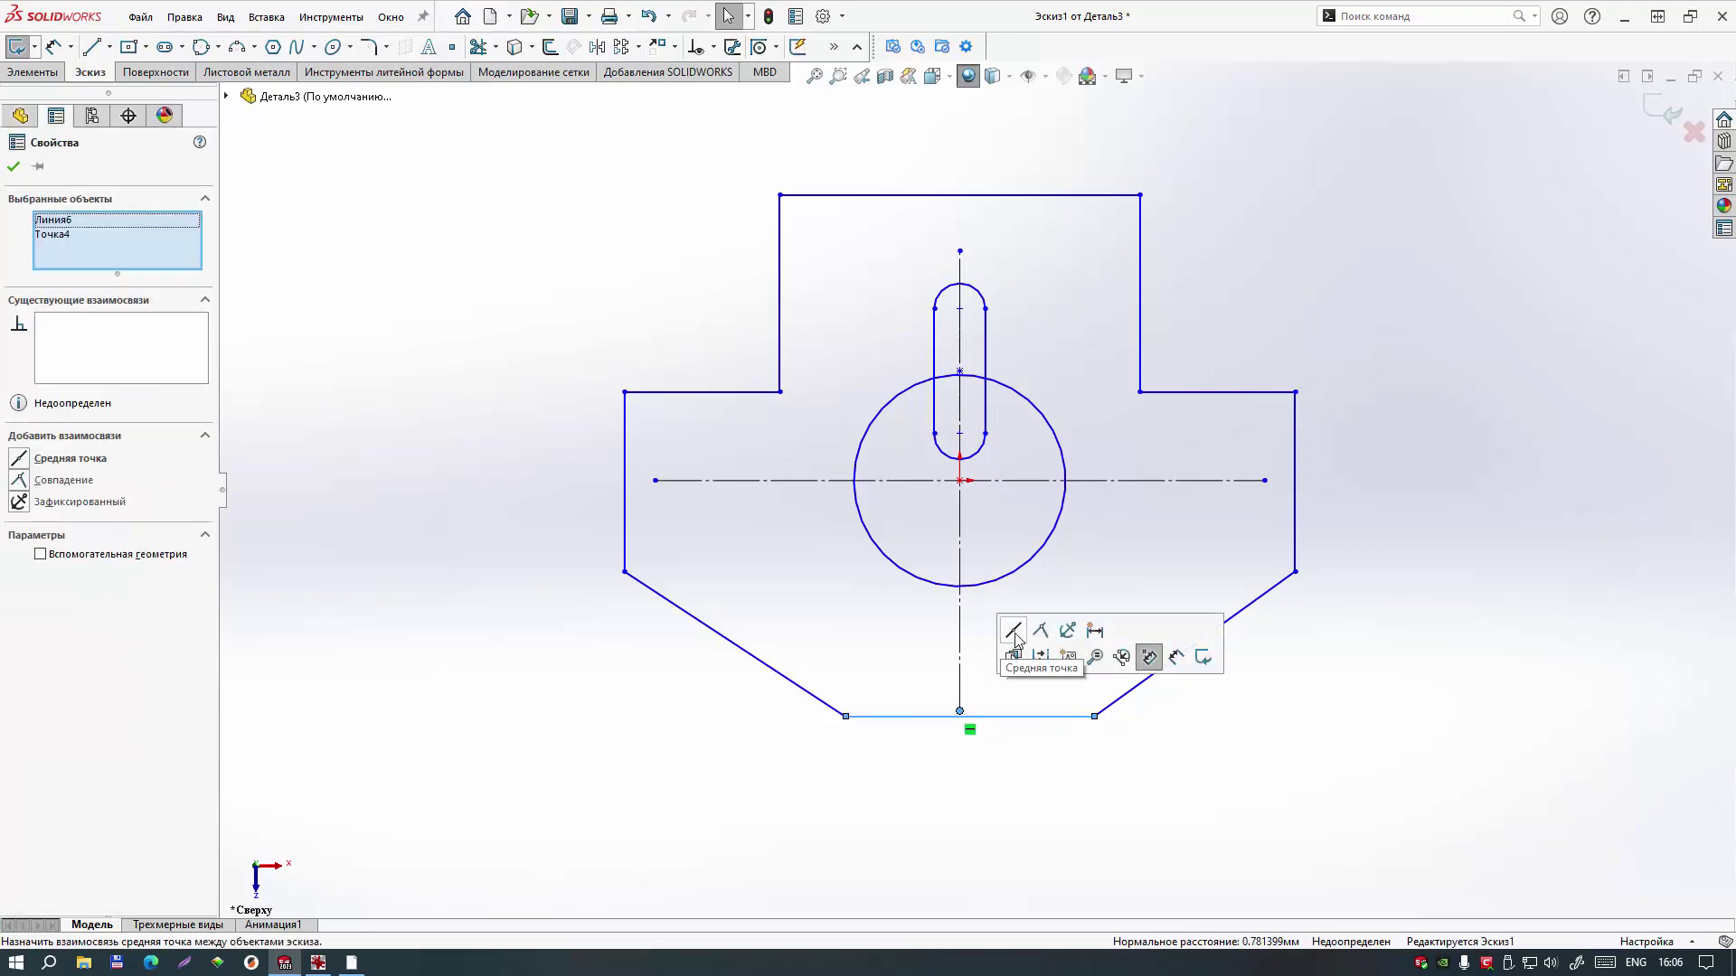
click(1013, 632)
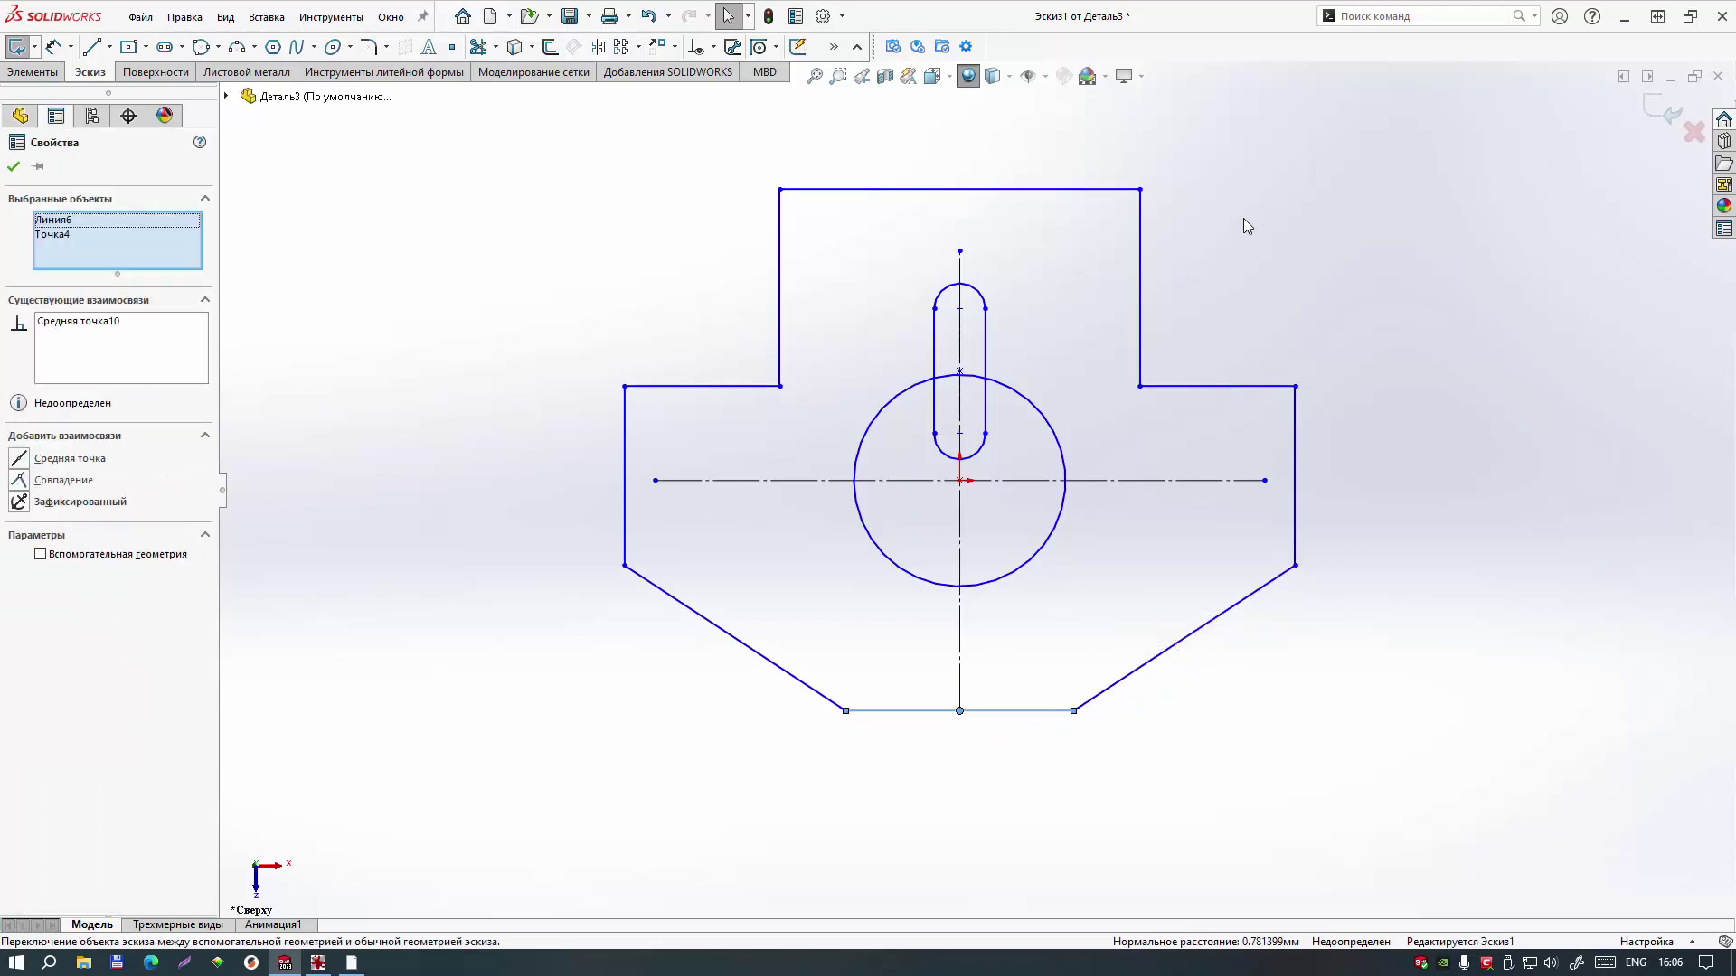
click(1251, 241)
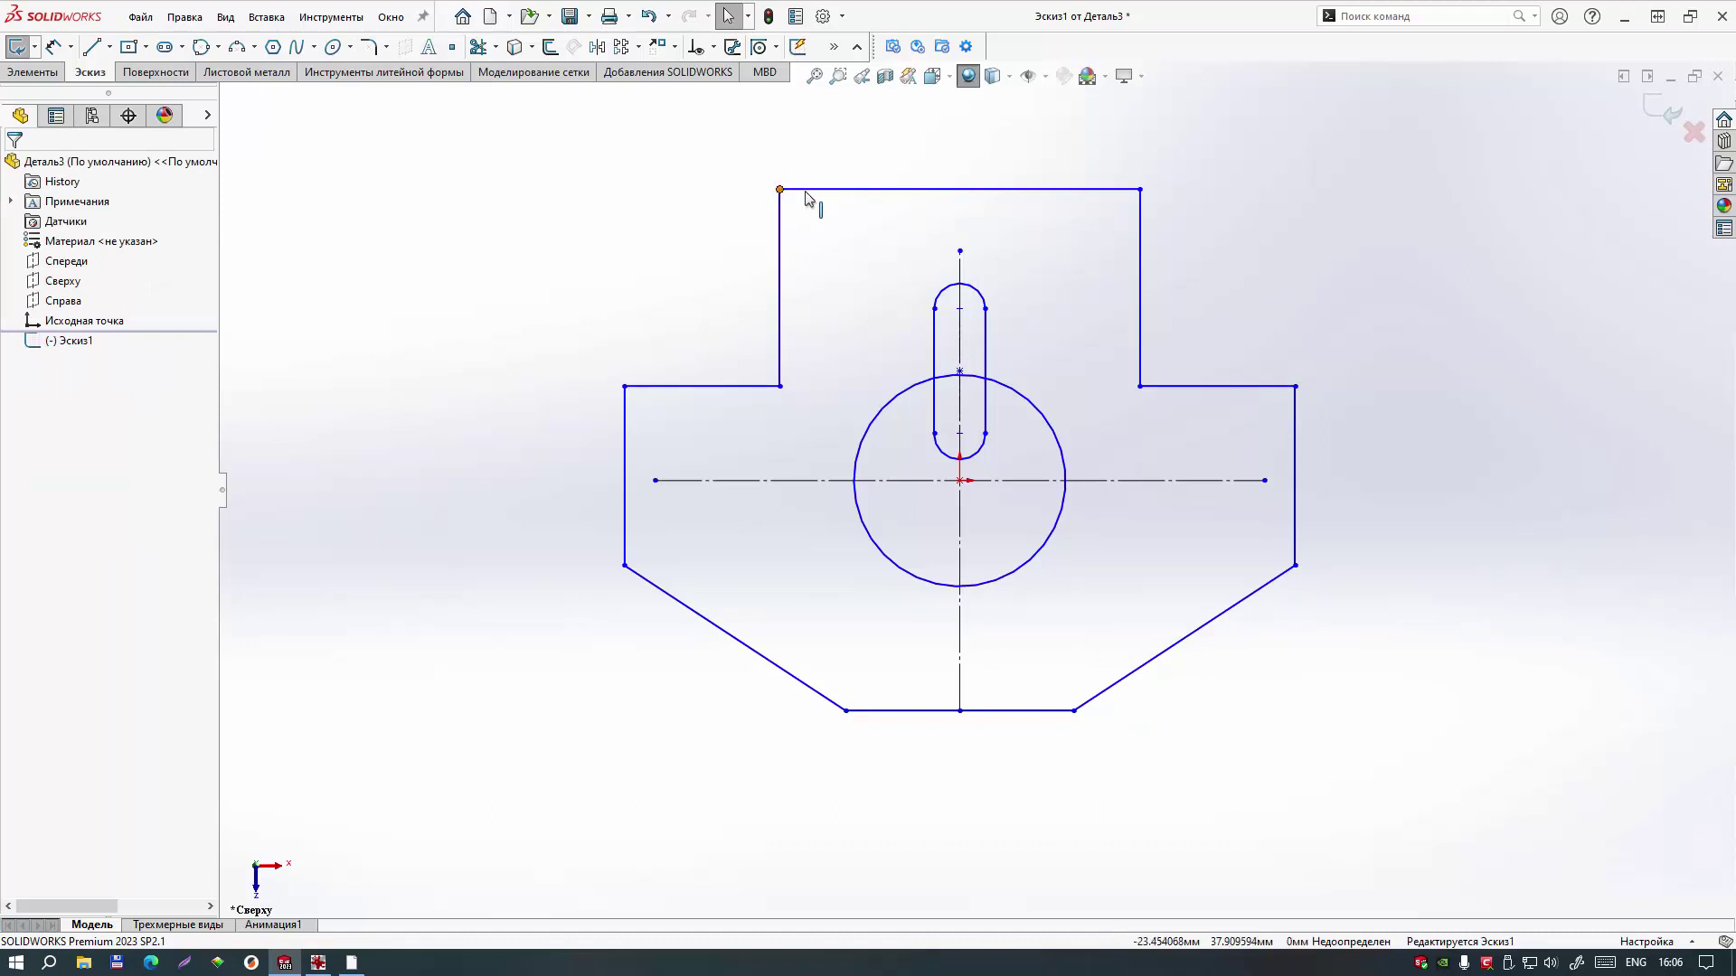
Step: Fillet the tab's two top corners with R10
click(367, 54)
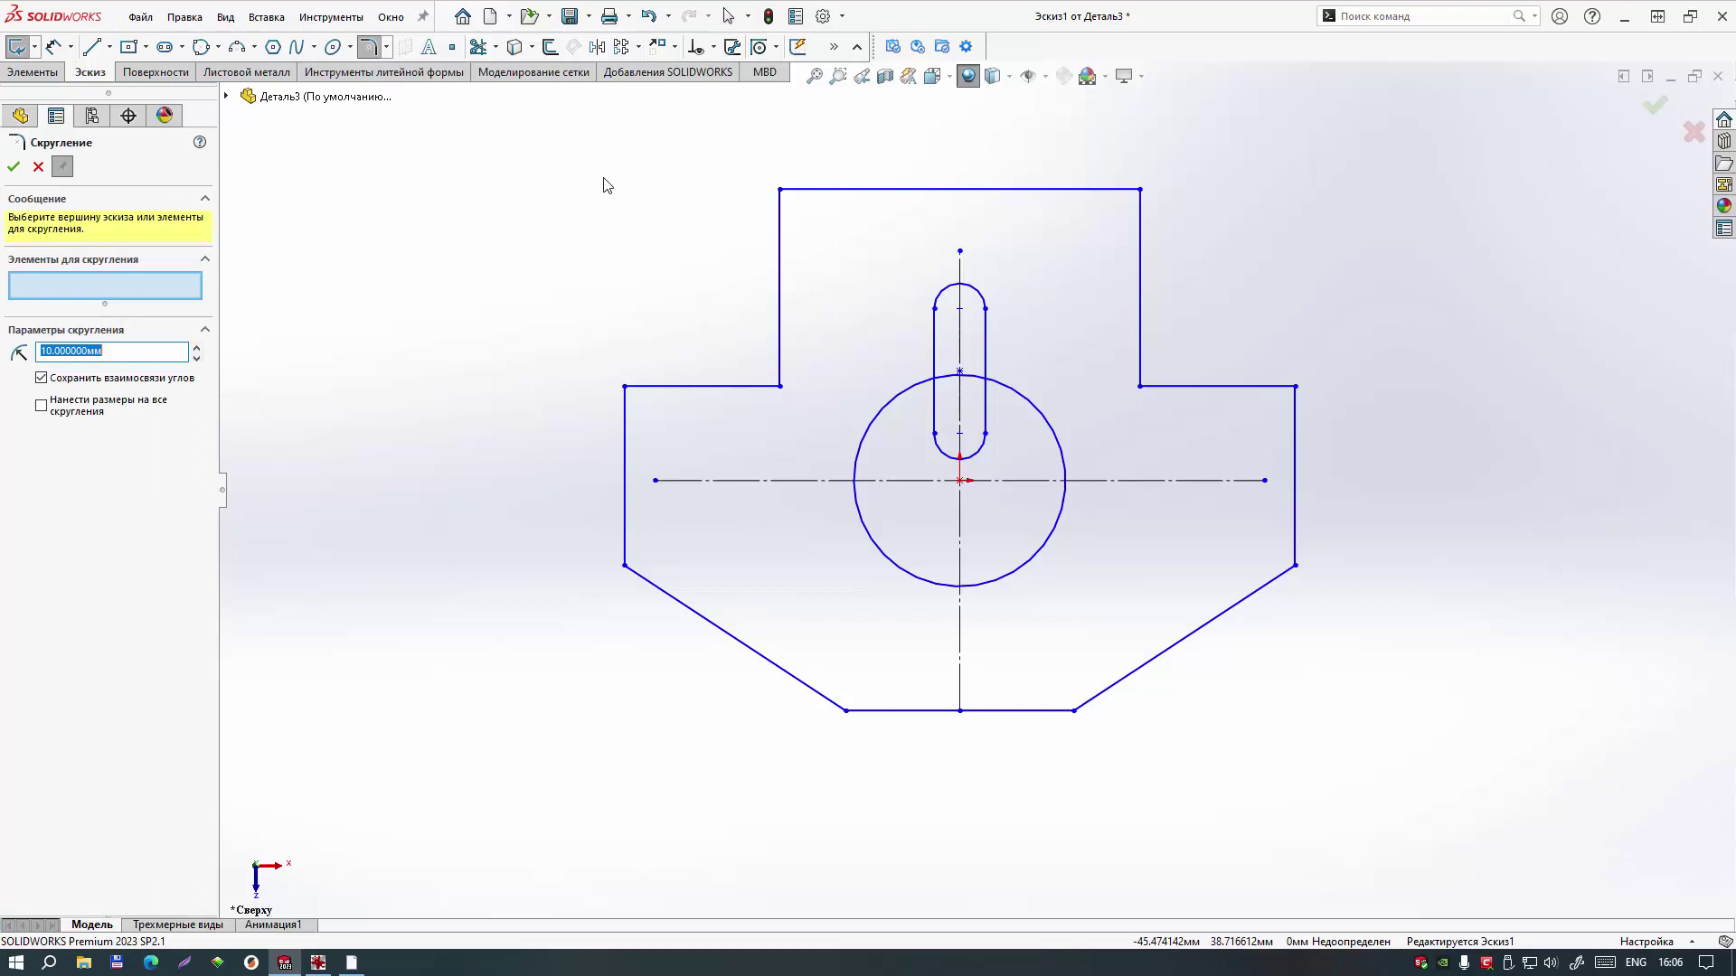
click(782, 191)
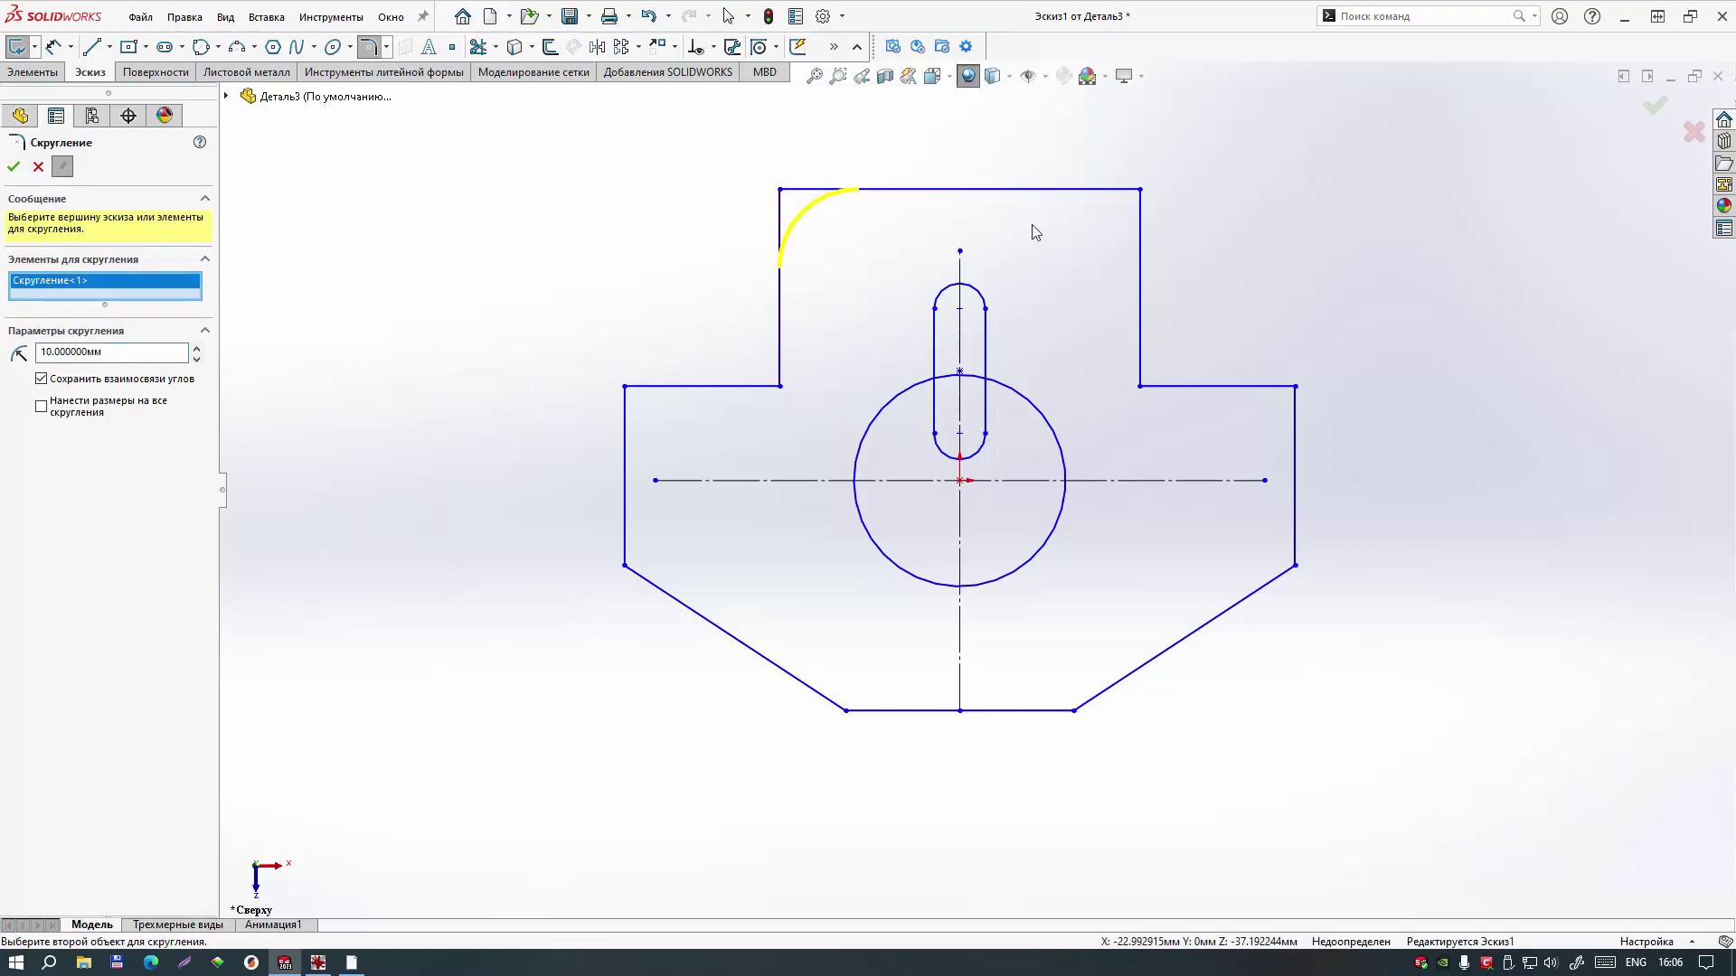
click(1140, 189)
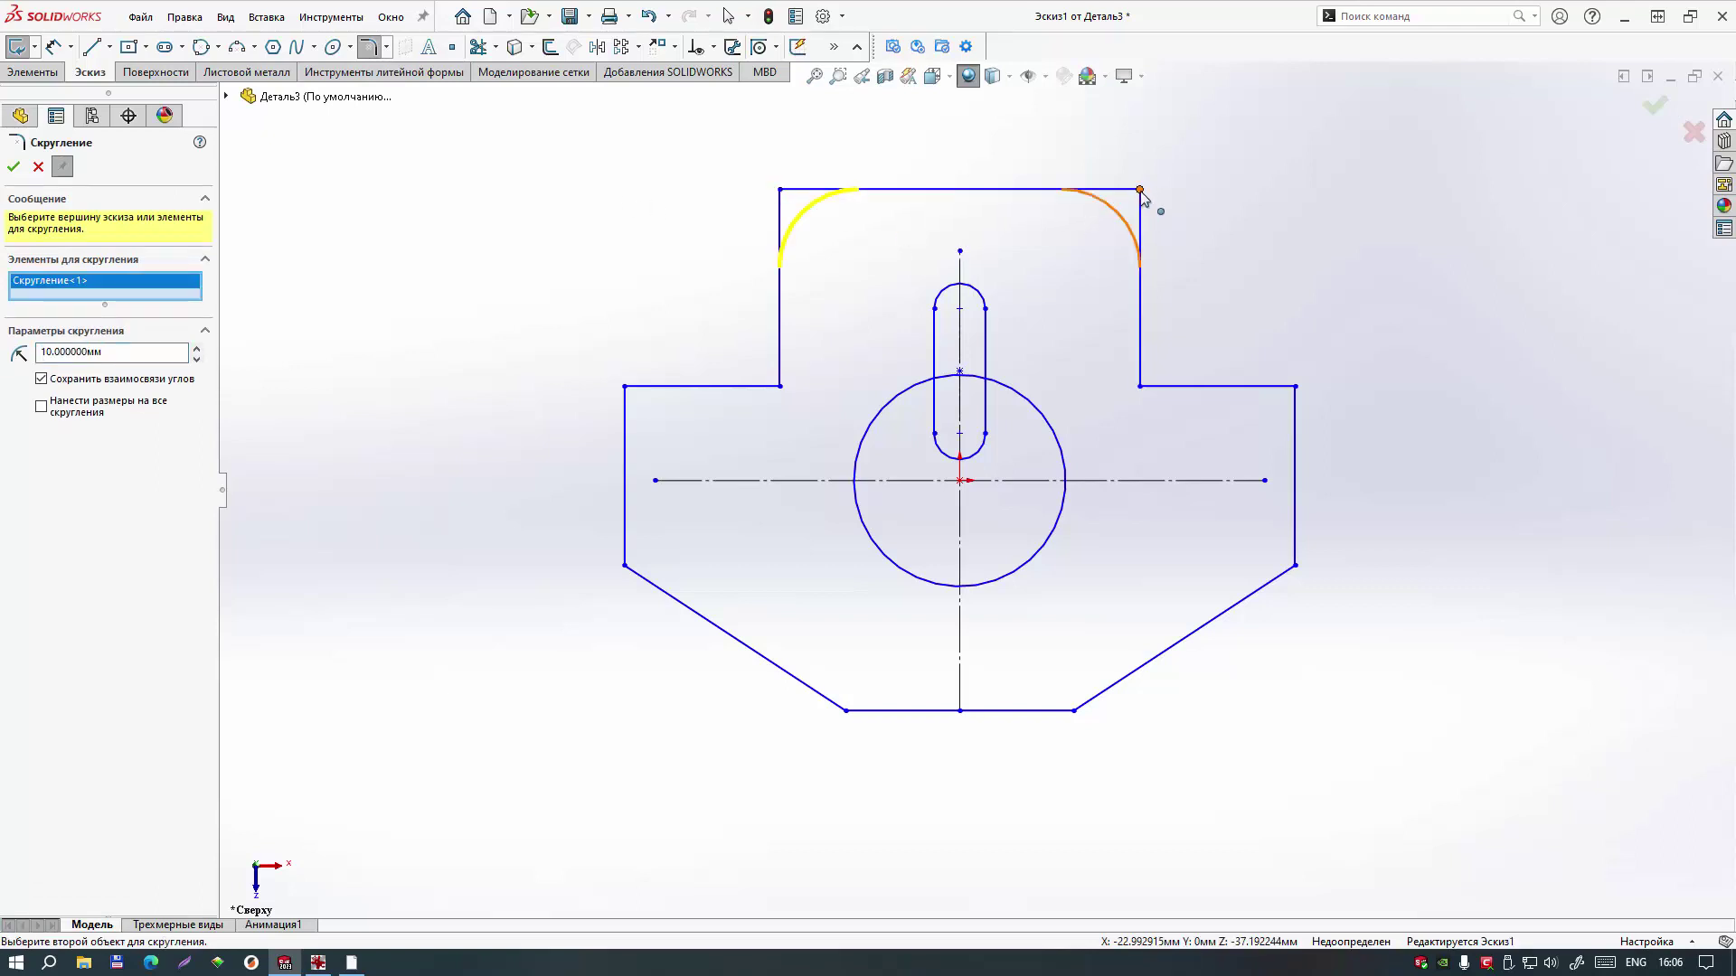
right_click(1195, 238)
Step: Fillet the two inner shoulder corners with R8 and finish the fillet command
double_click(123, 351)
text(8)
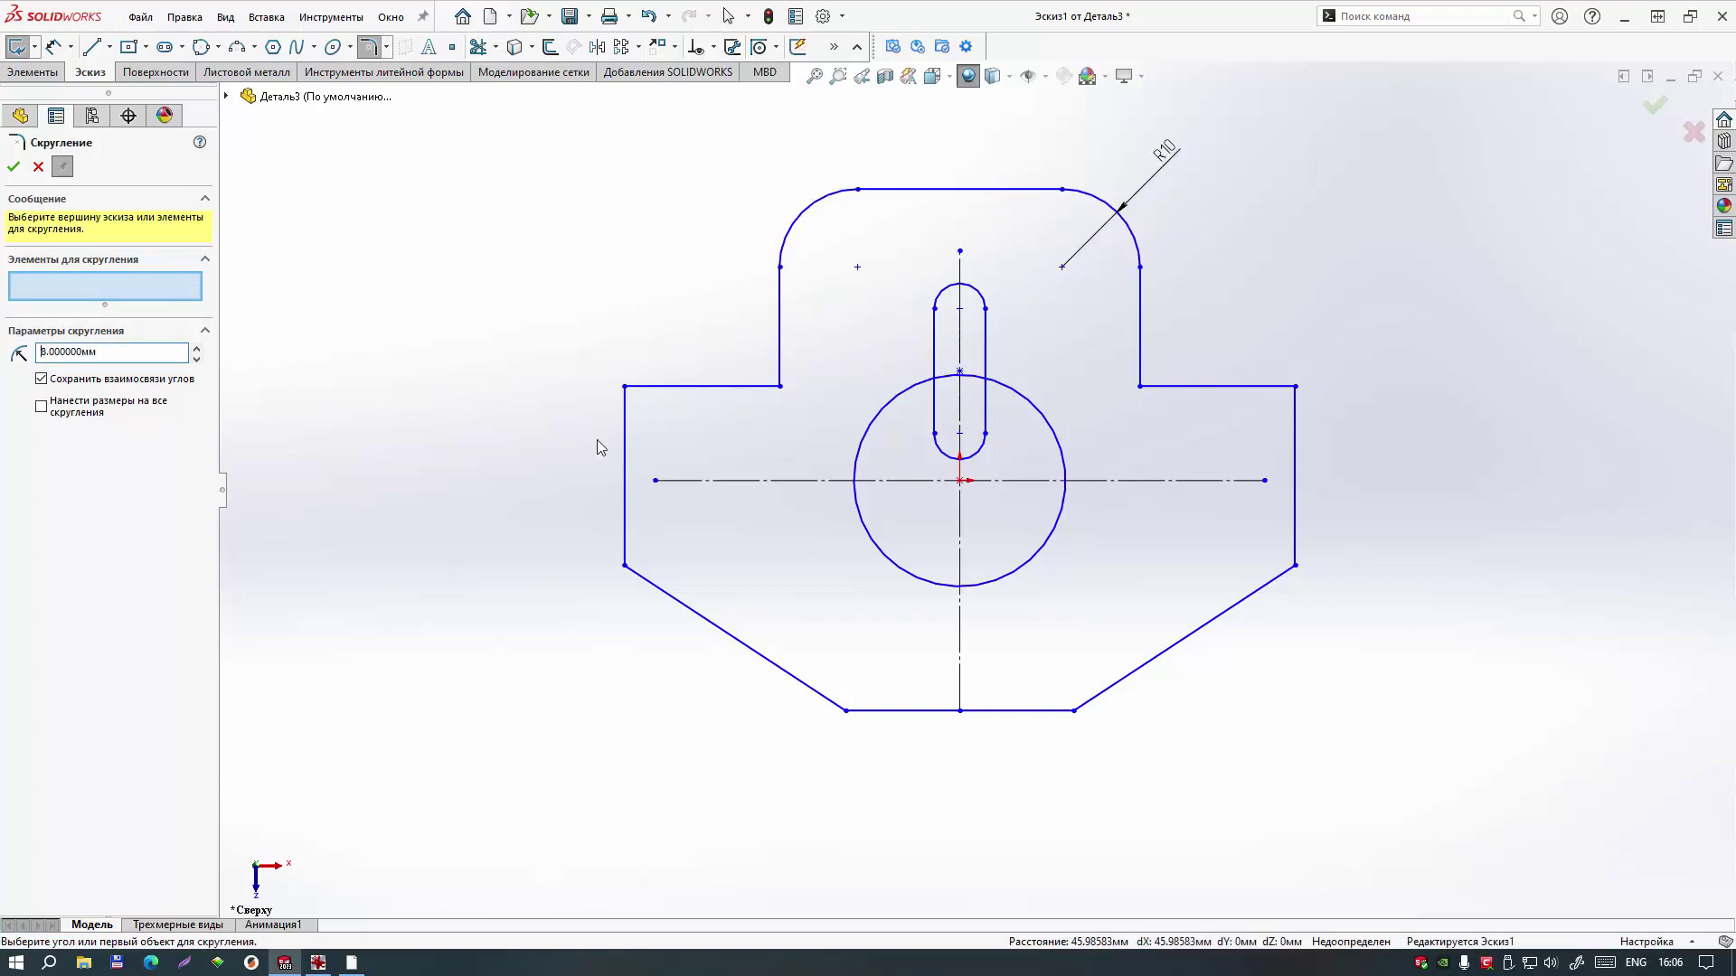
click(780, 386)
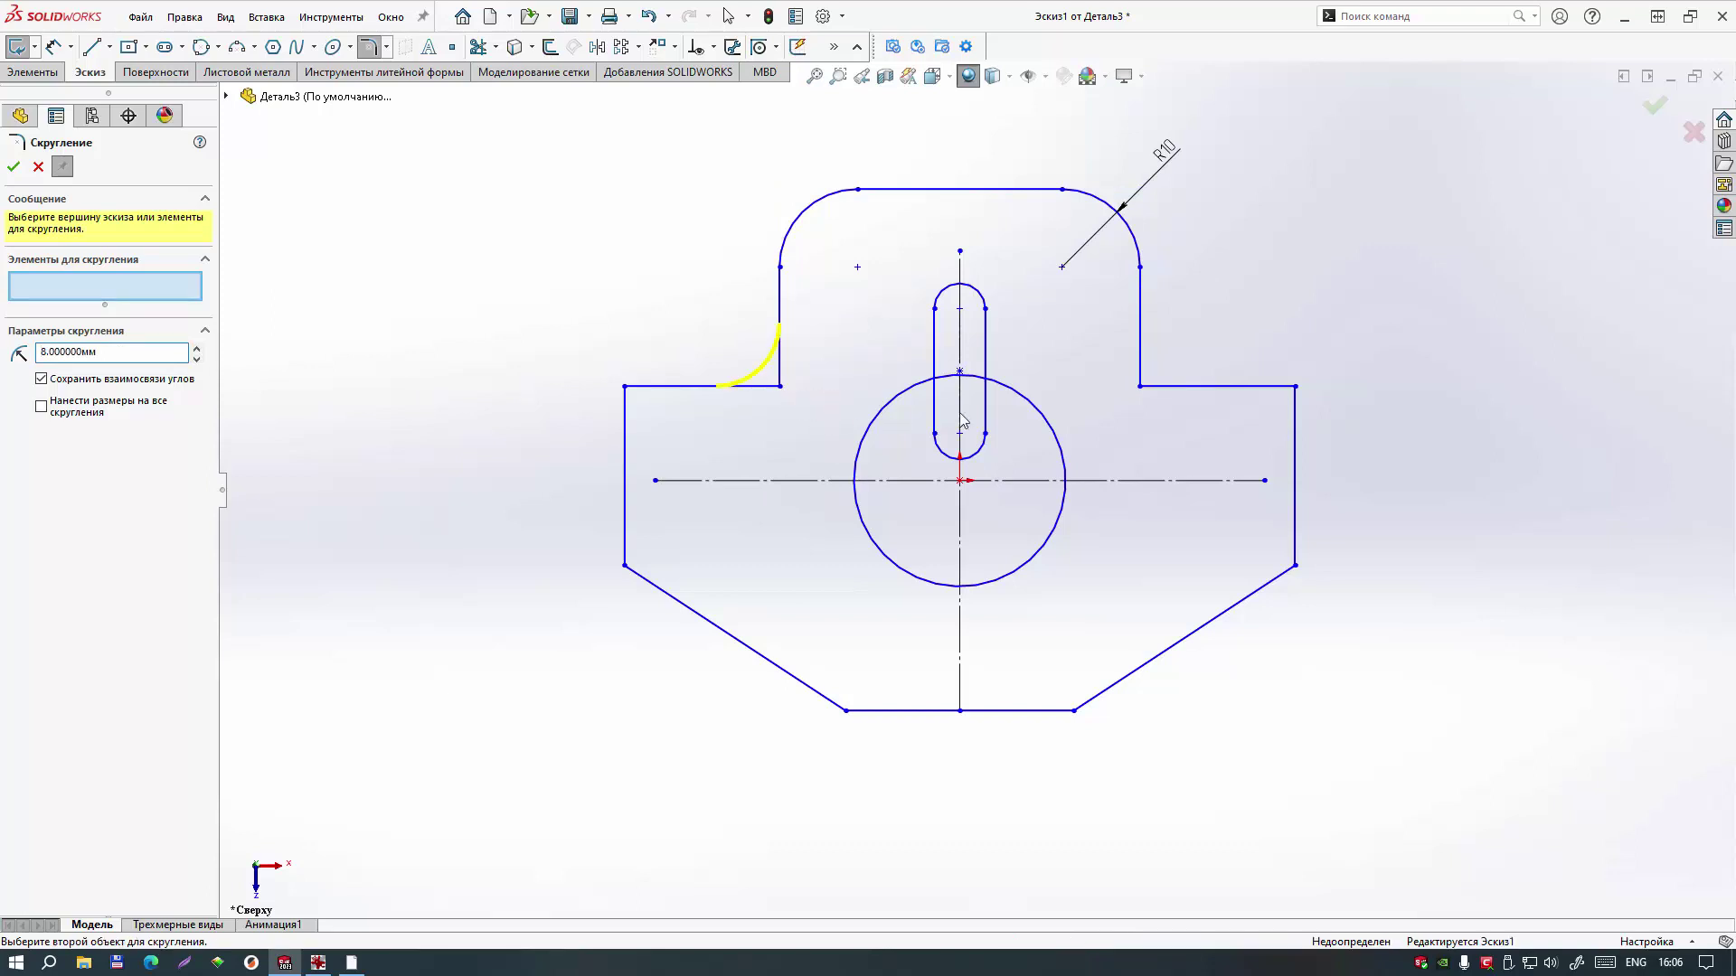
click(1140, 386)
right_click(1167, 432)
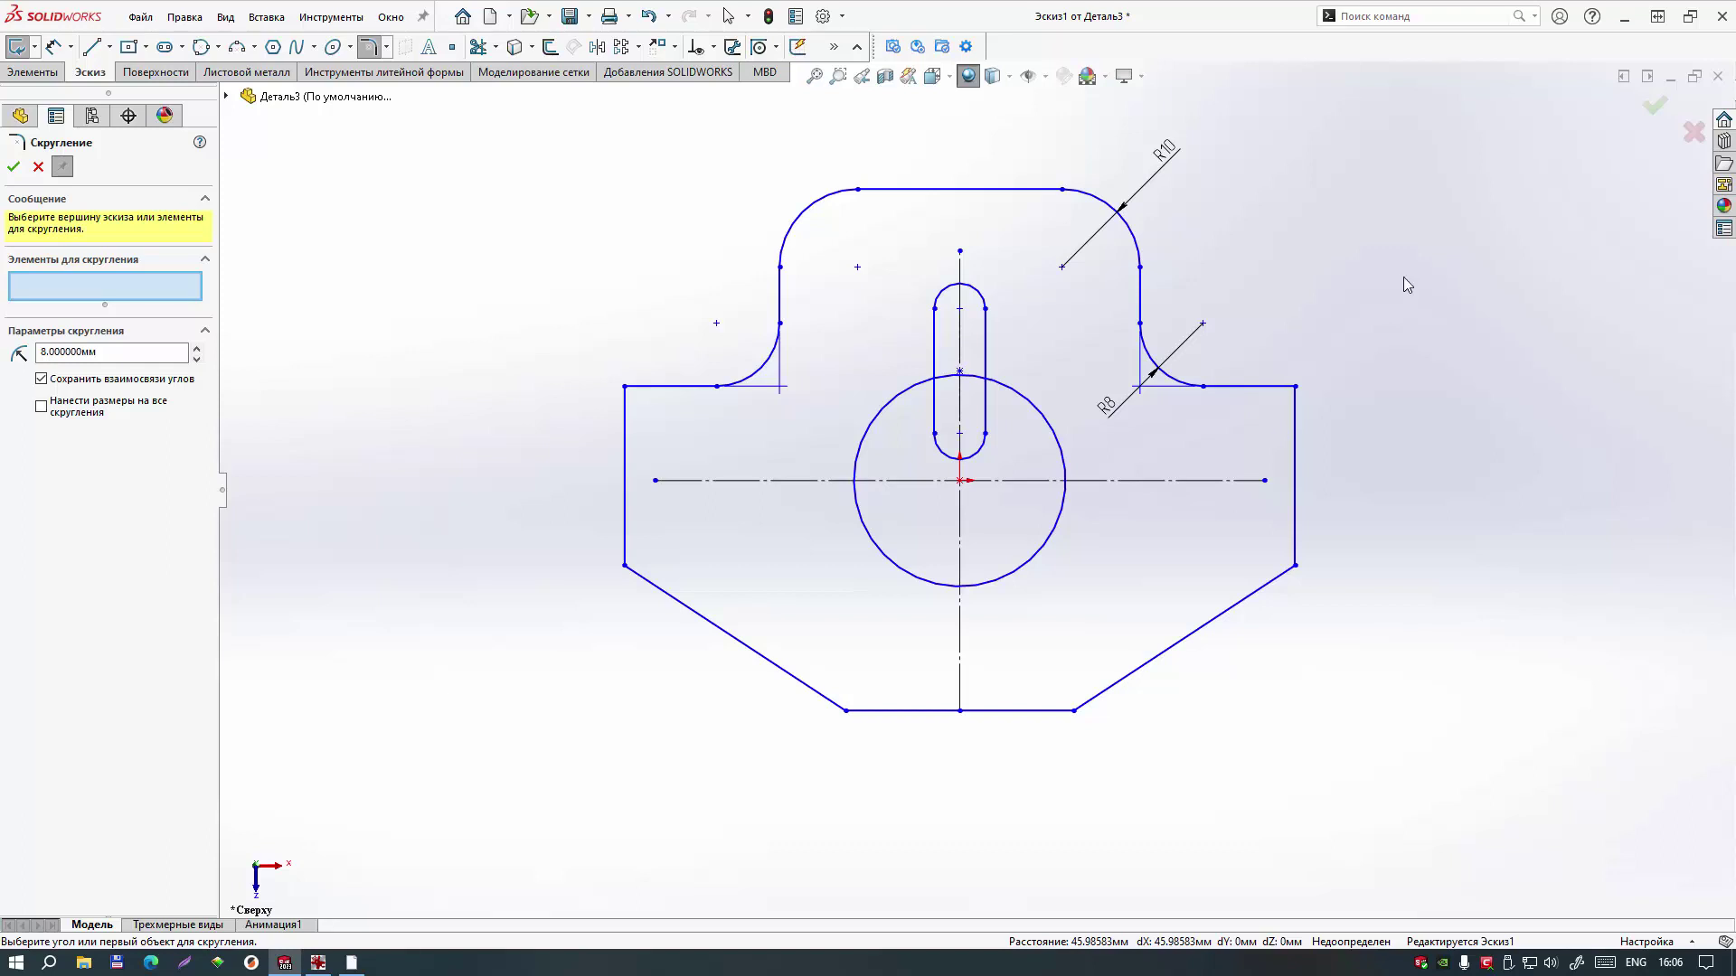
right_click(1327, 203)
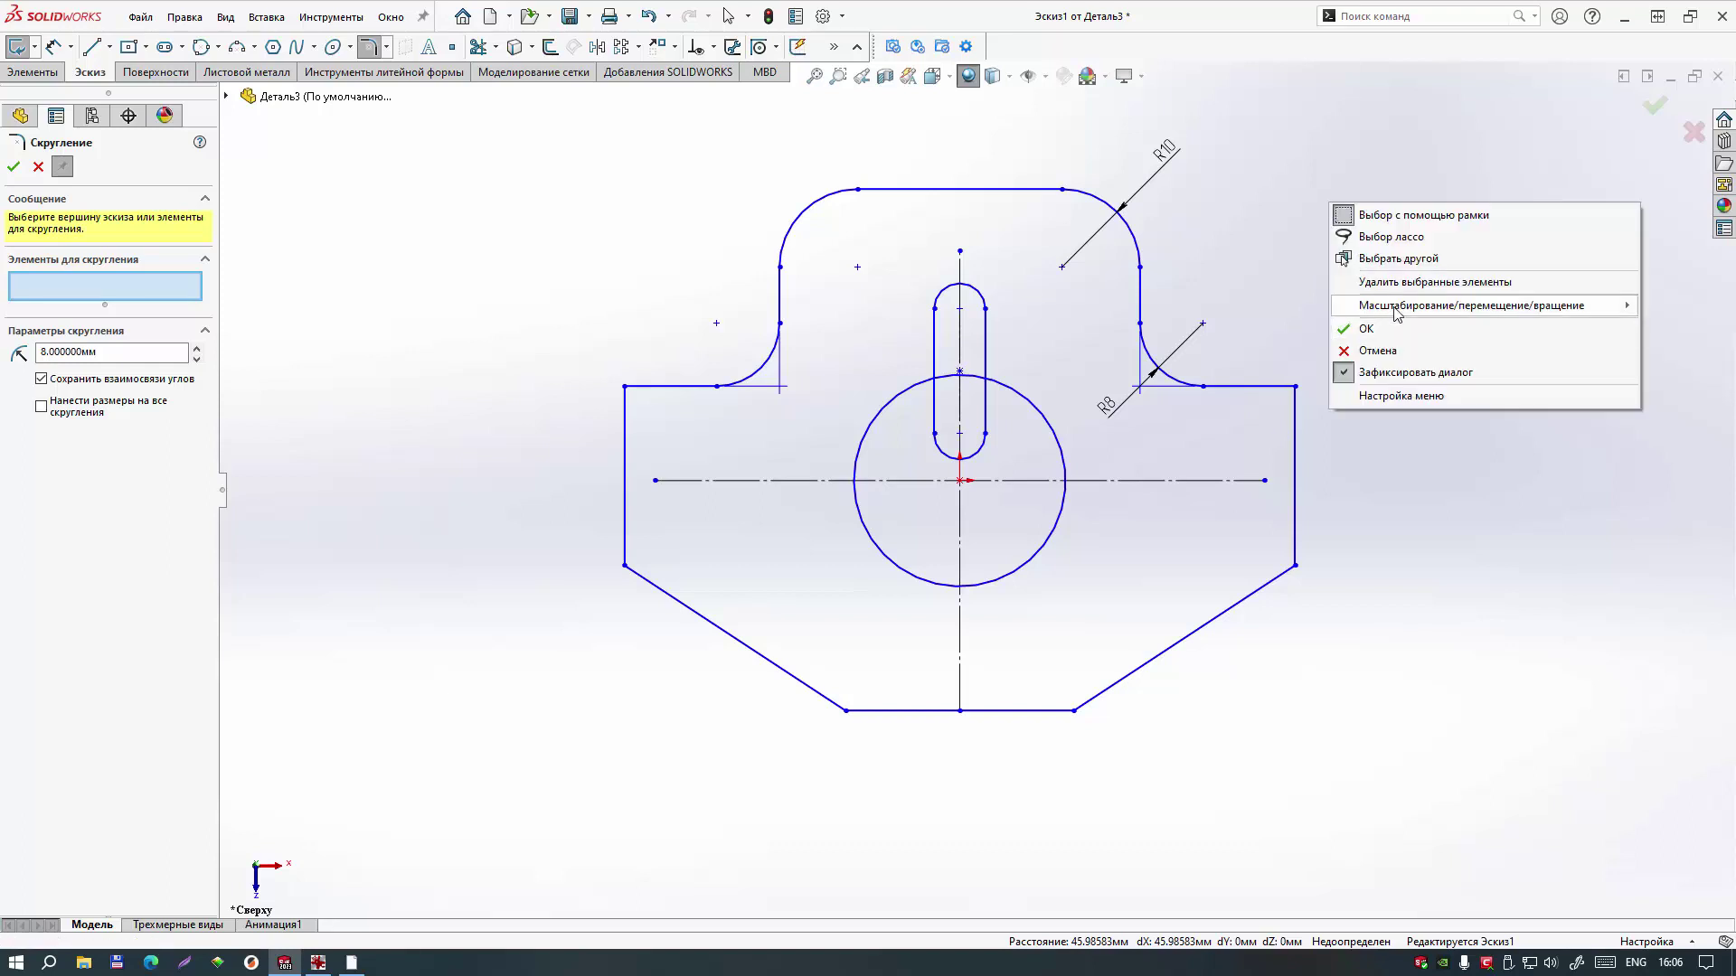
click(1408, 333)
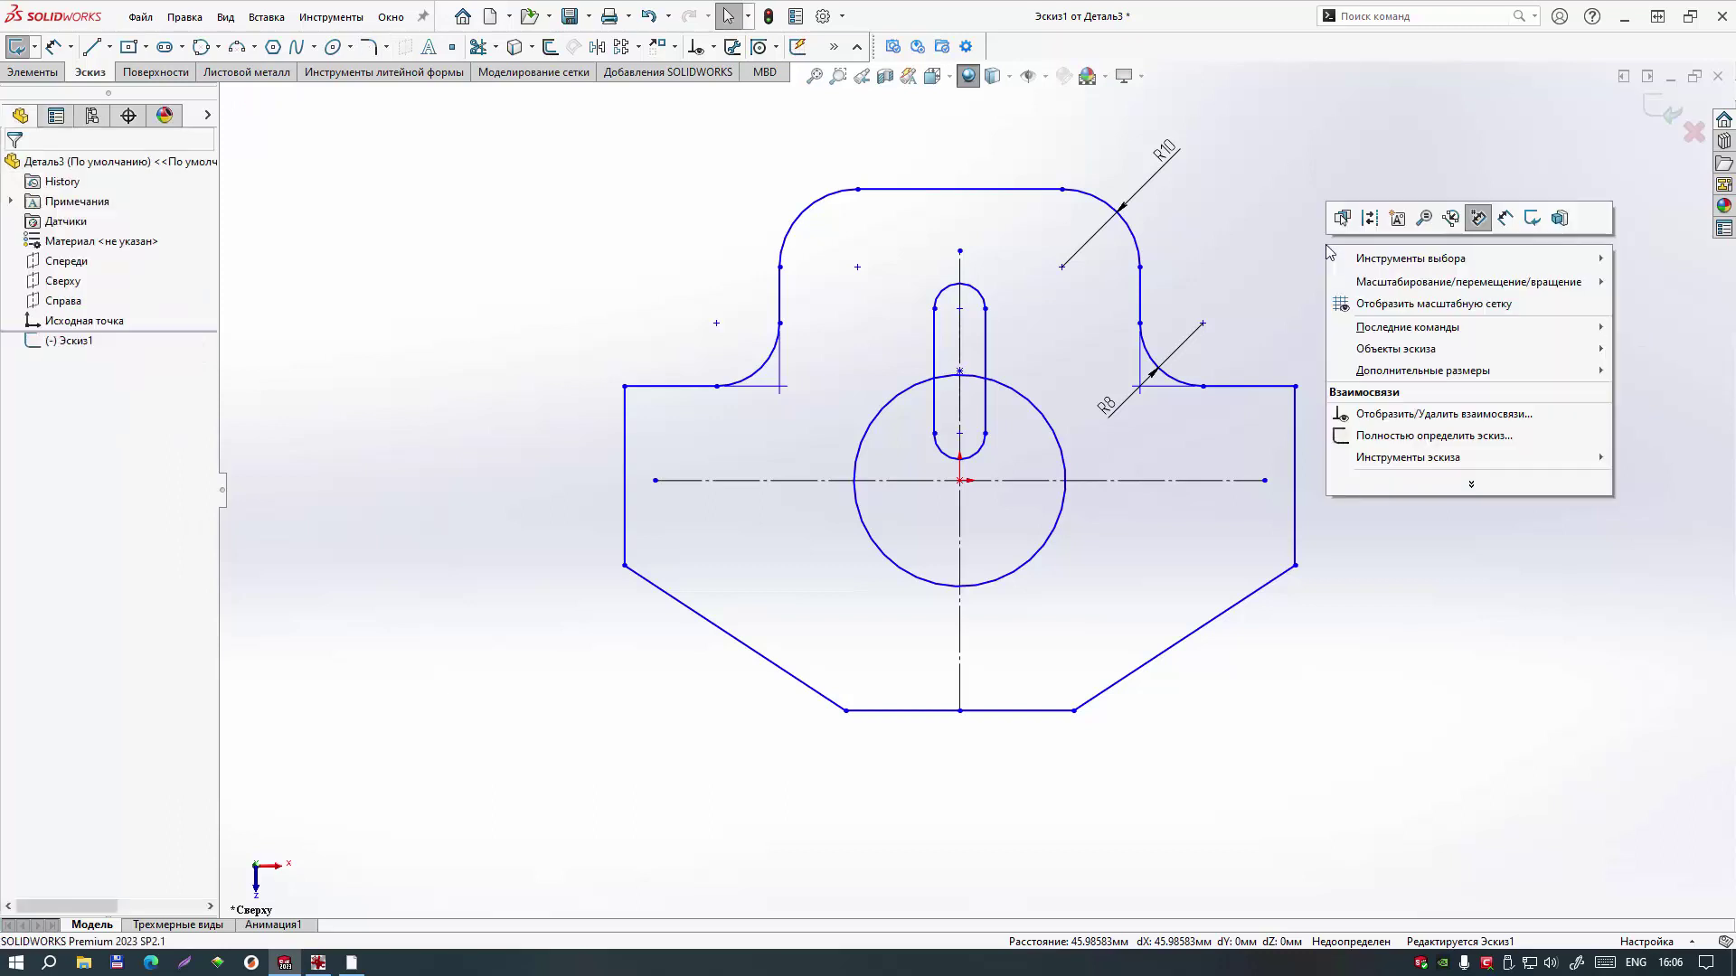
right_click(1325, 244)
click(1506, 219)
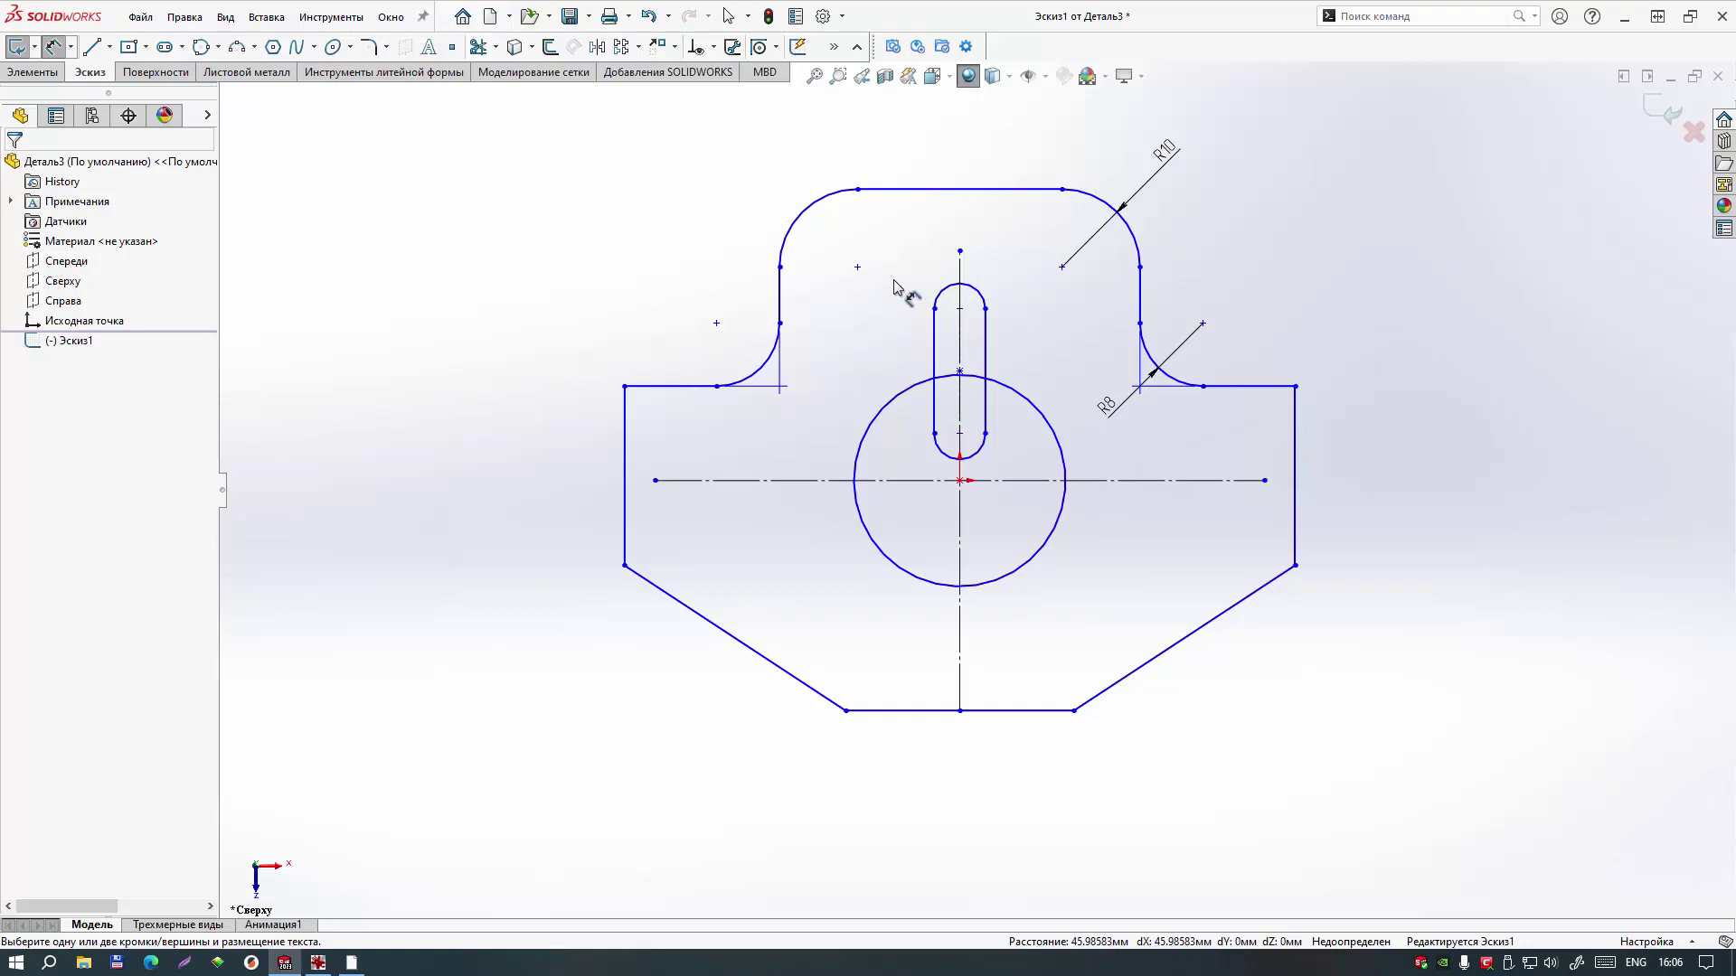
Step: Dimension the distance between the top fillet centres as 50 mm
click(857, 267)
click(1062, 267)
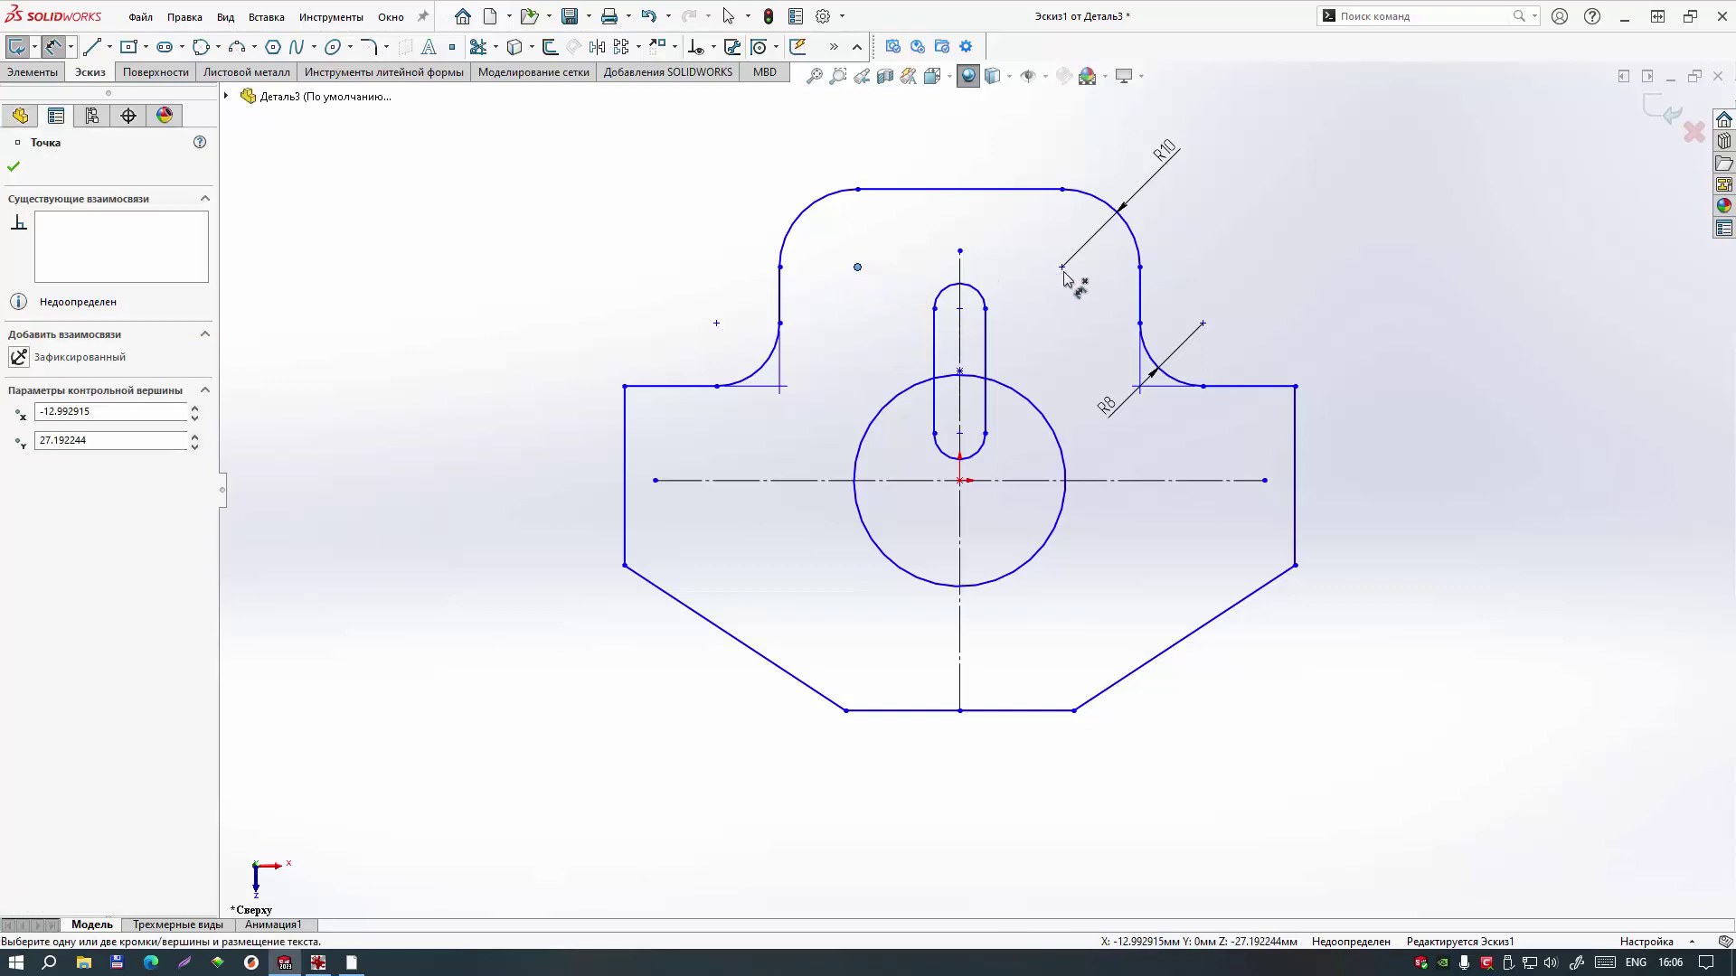
click(976, 142)
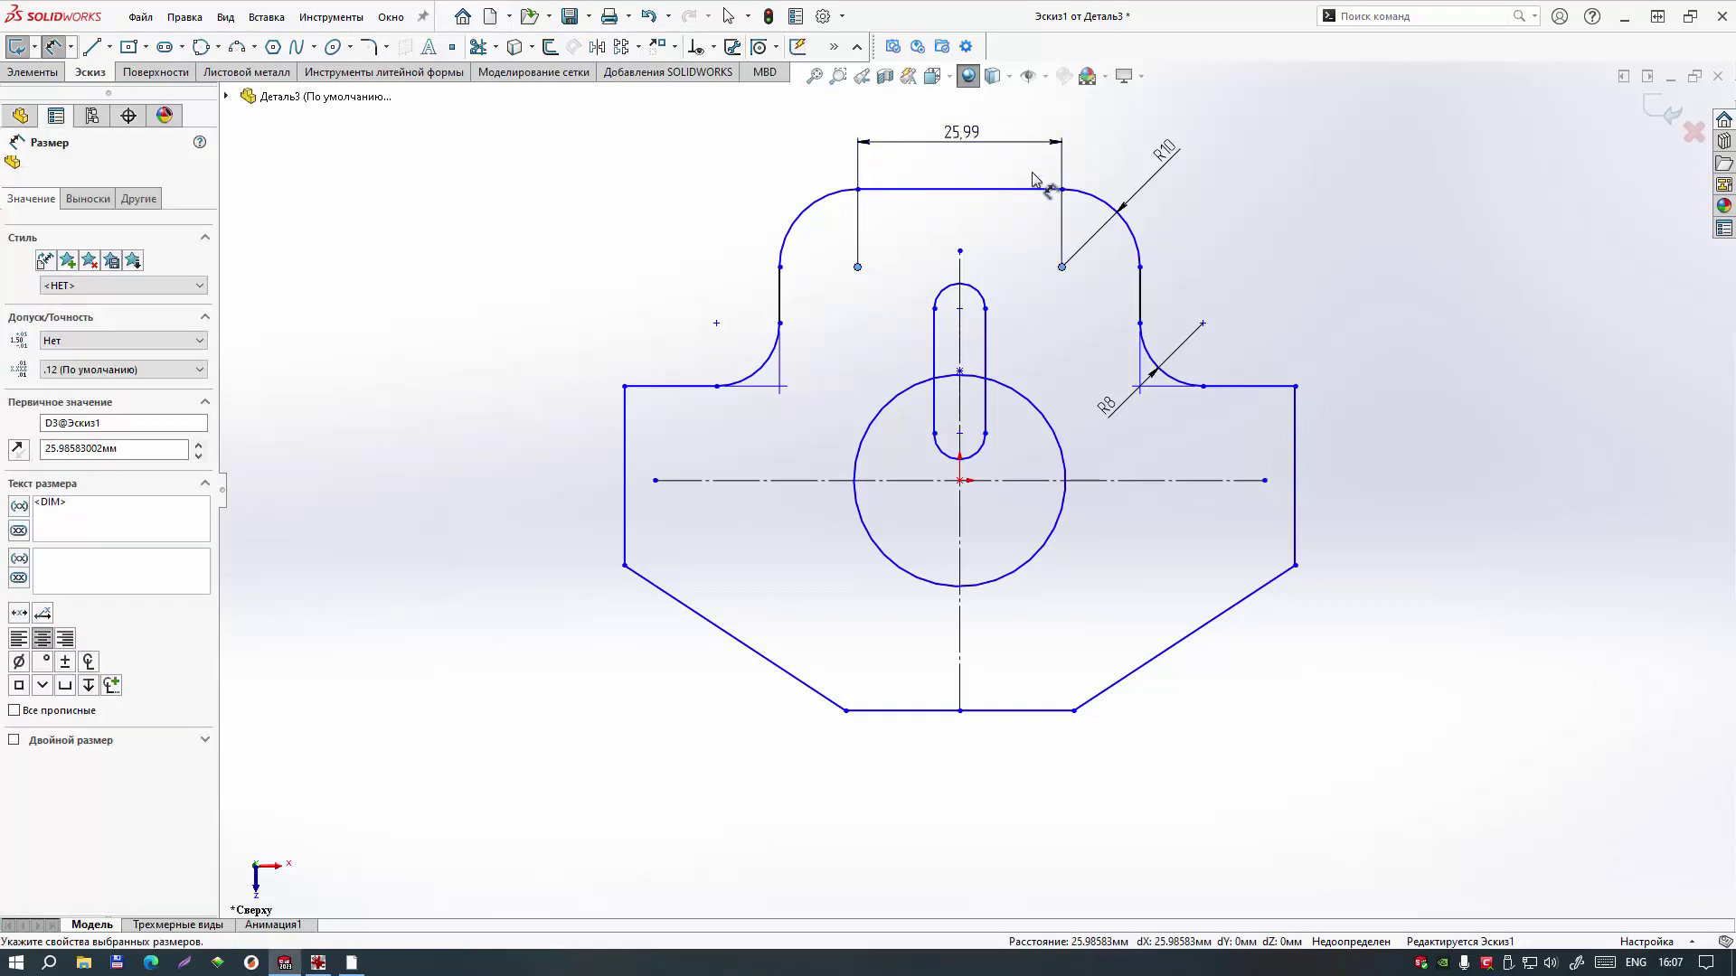
text(50)
key(Return)
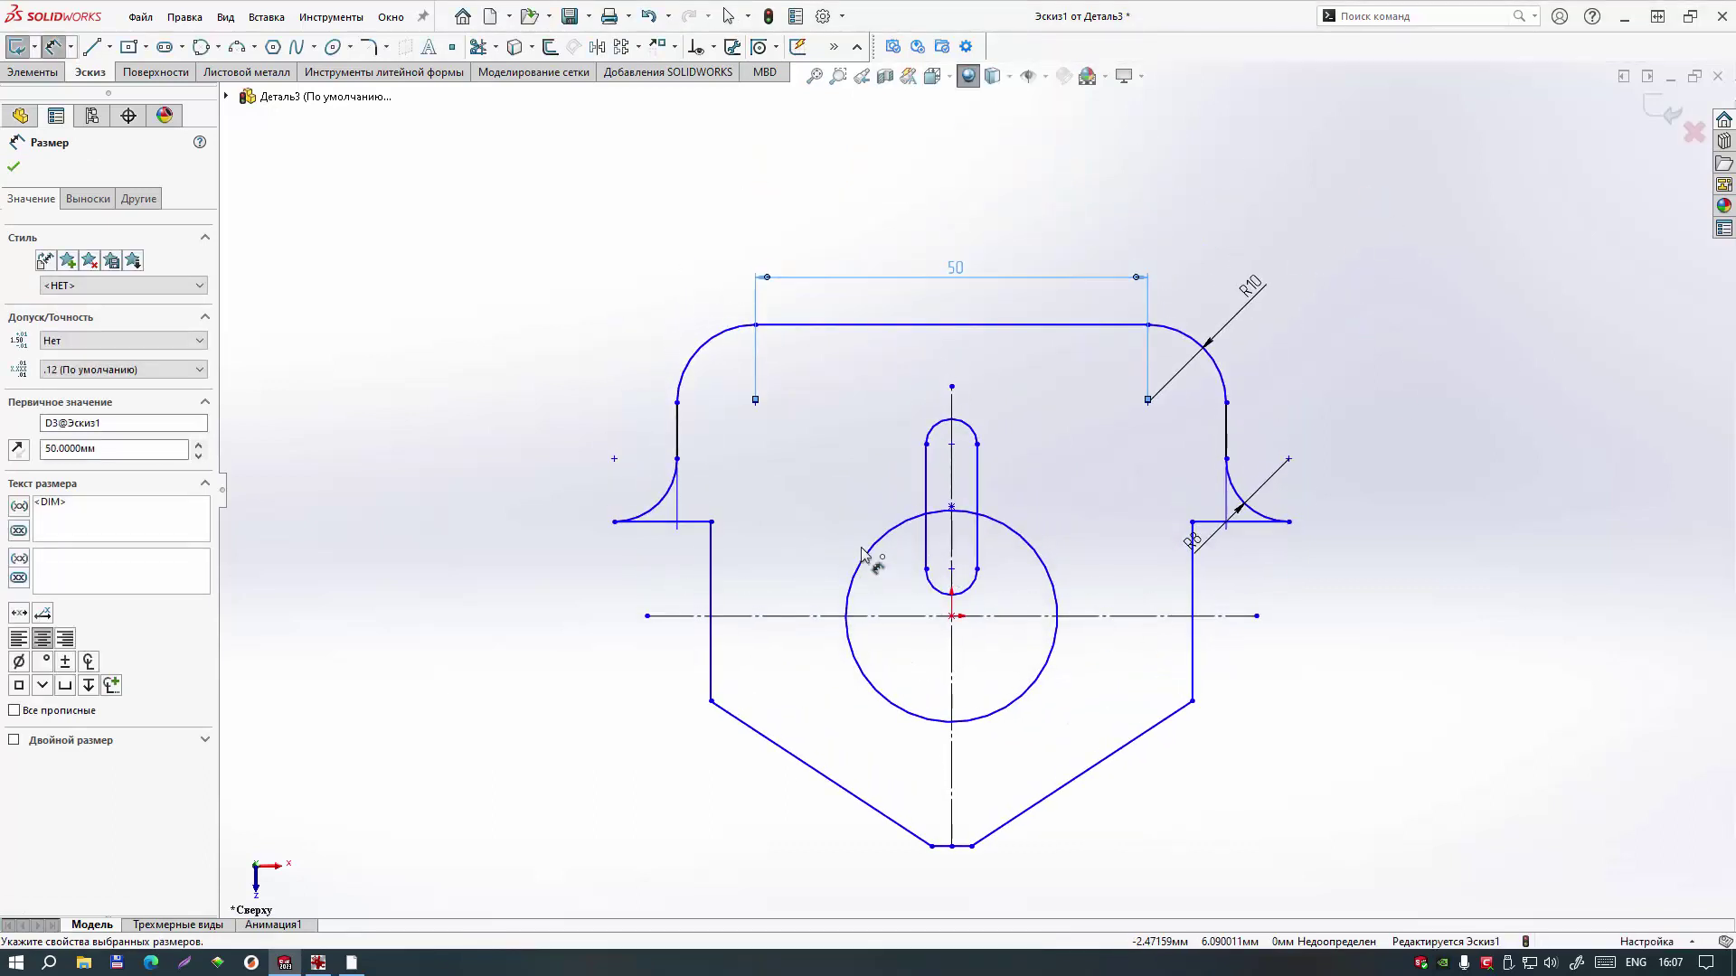
Step: Drag the lower body's left side outward to widen the plate
right_click(797, 491)
click(847, 535)
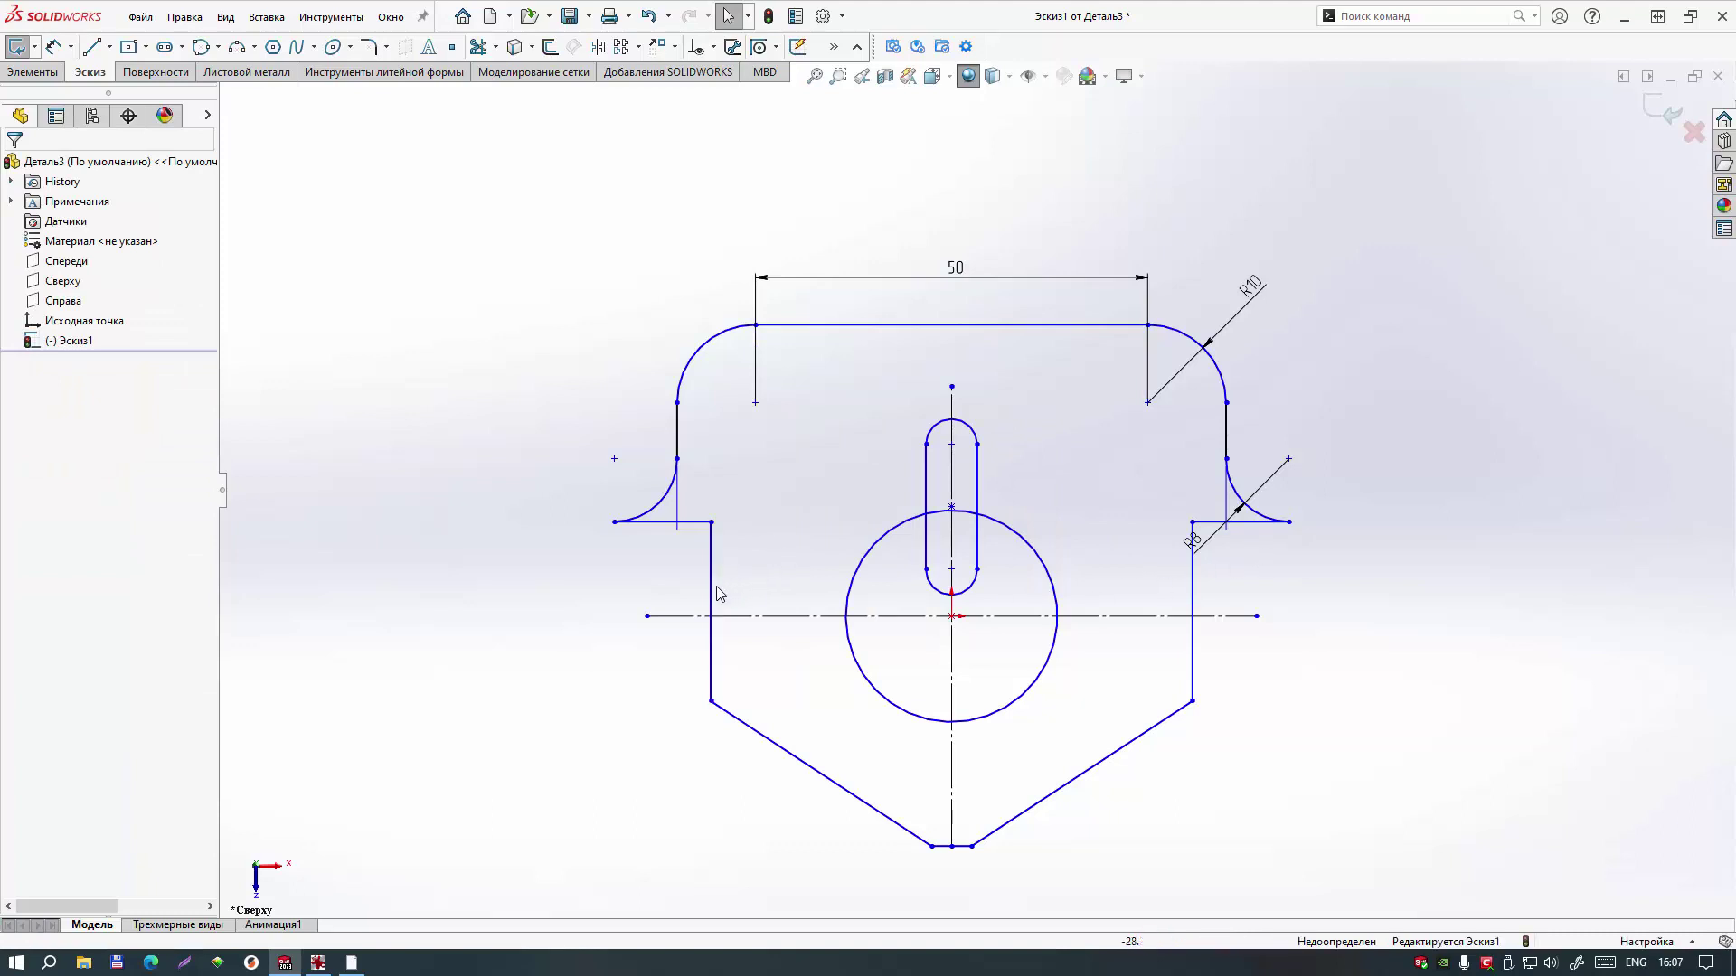
drag(711, 597, 567, 605)
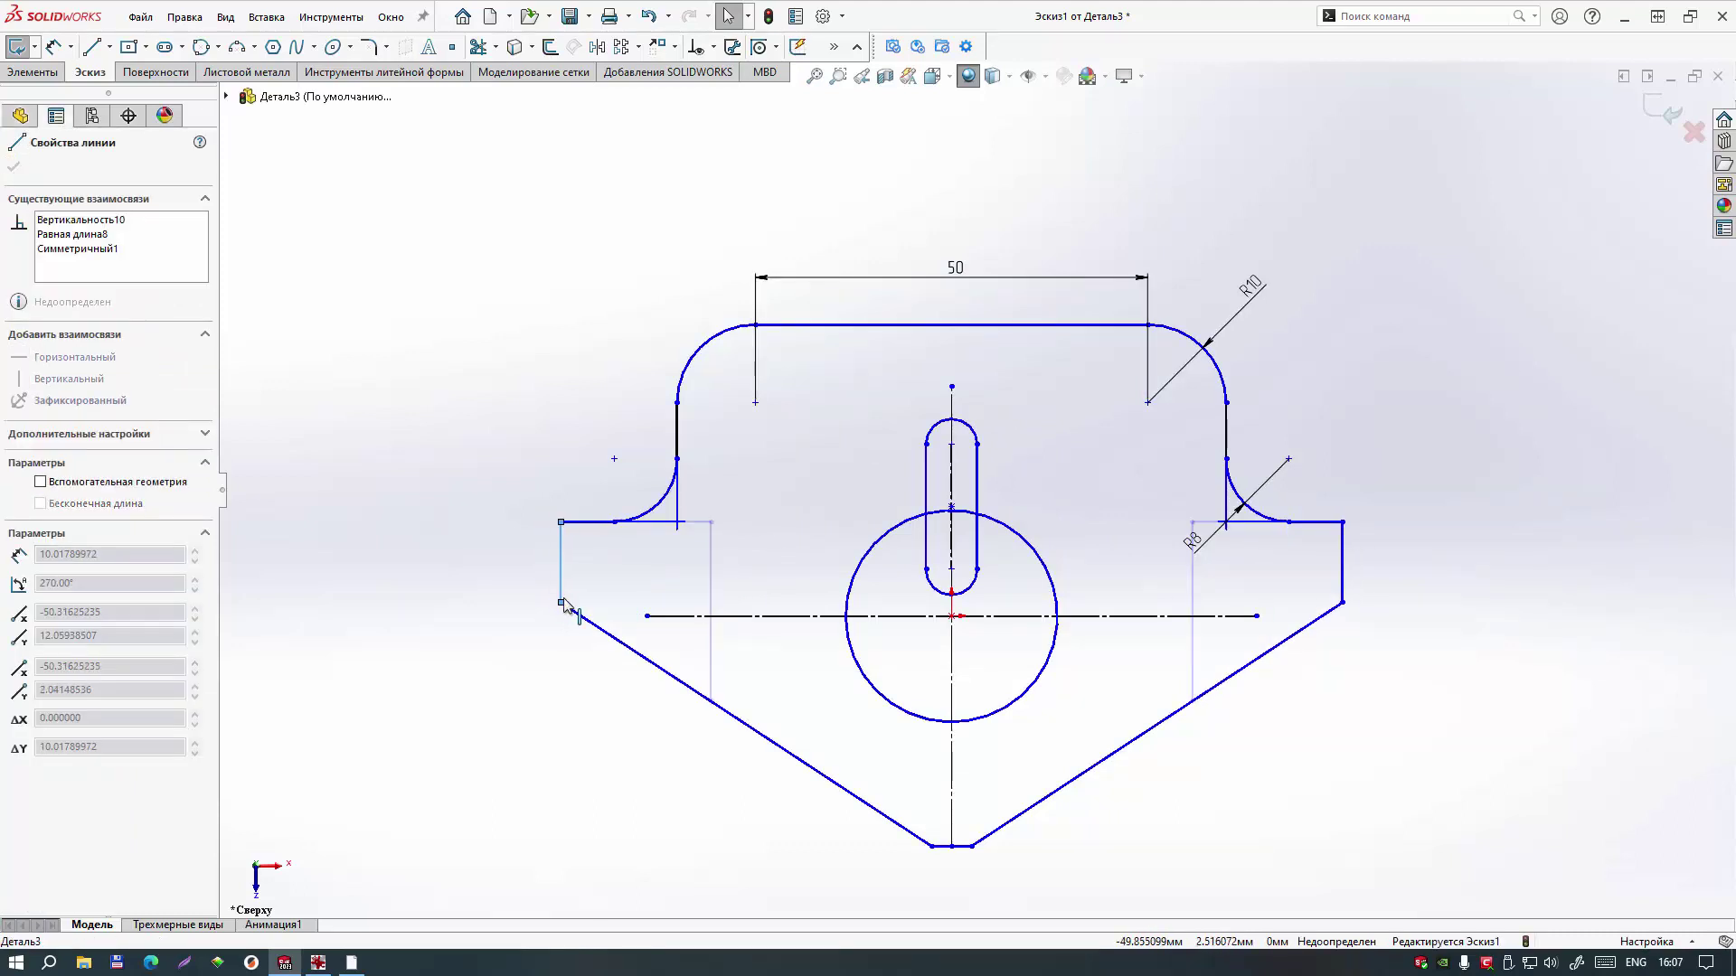
click(841, 389)
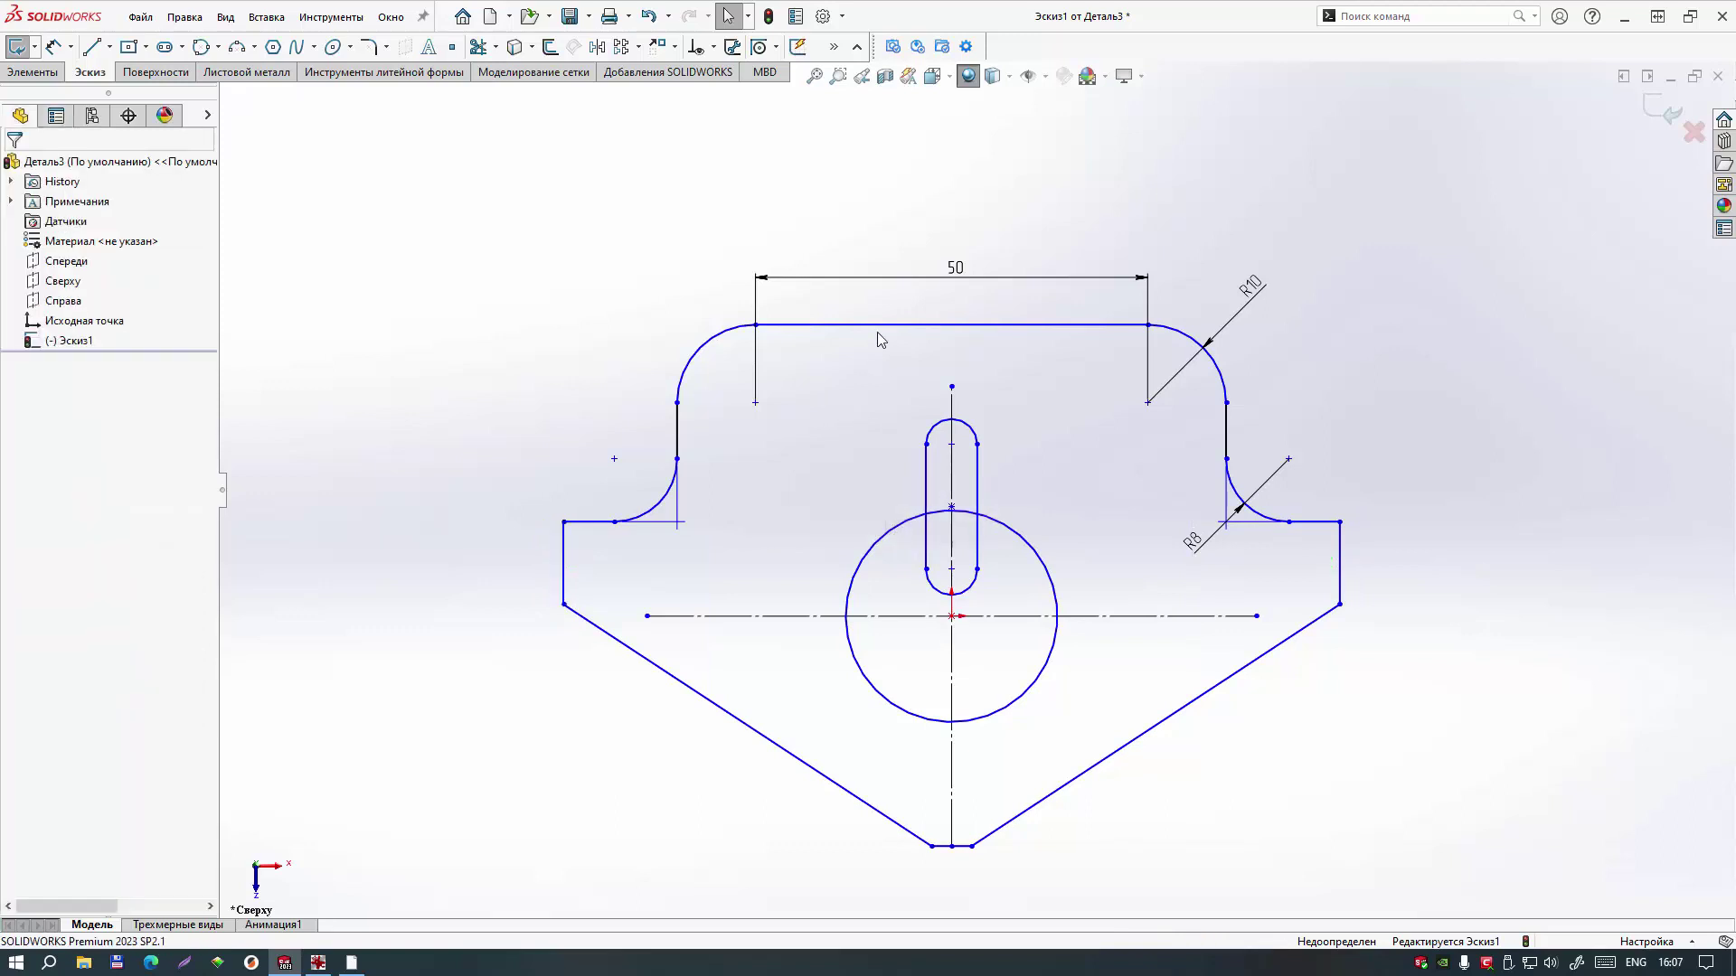
Step: Add a 70 mm overall width dimension across the tab as a reference (driven) dimension
right_click(907, 169)
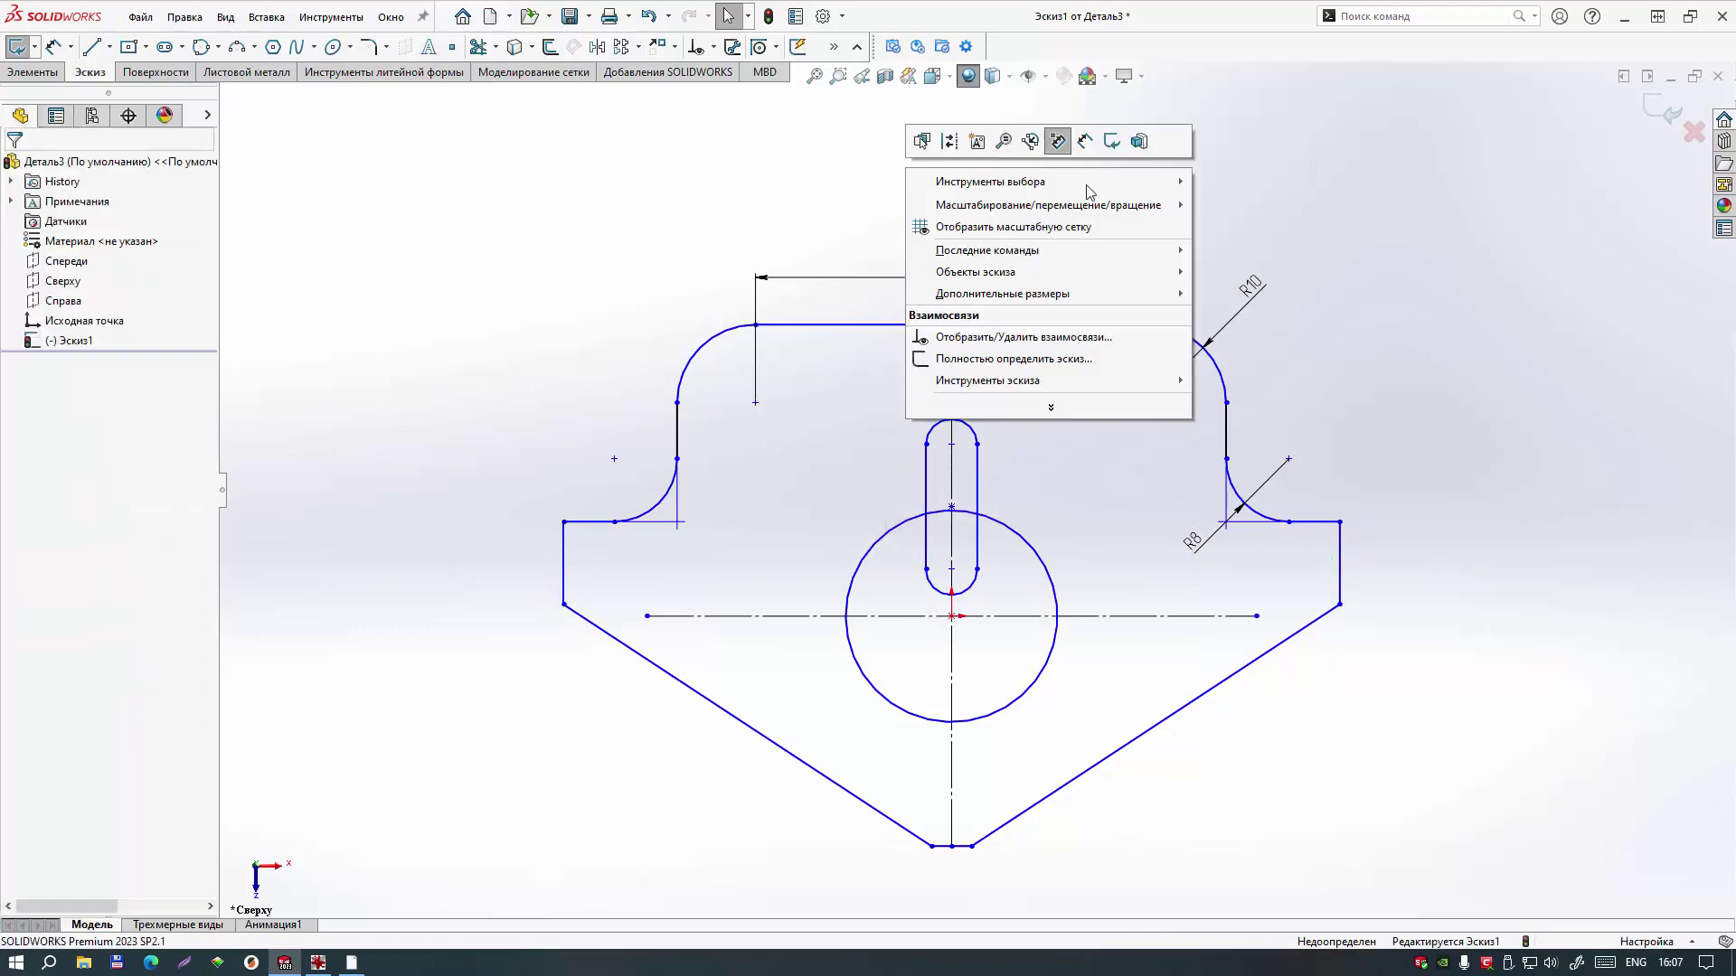
click(1086, 142)
click(677, 434)
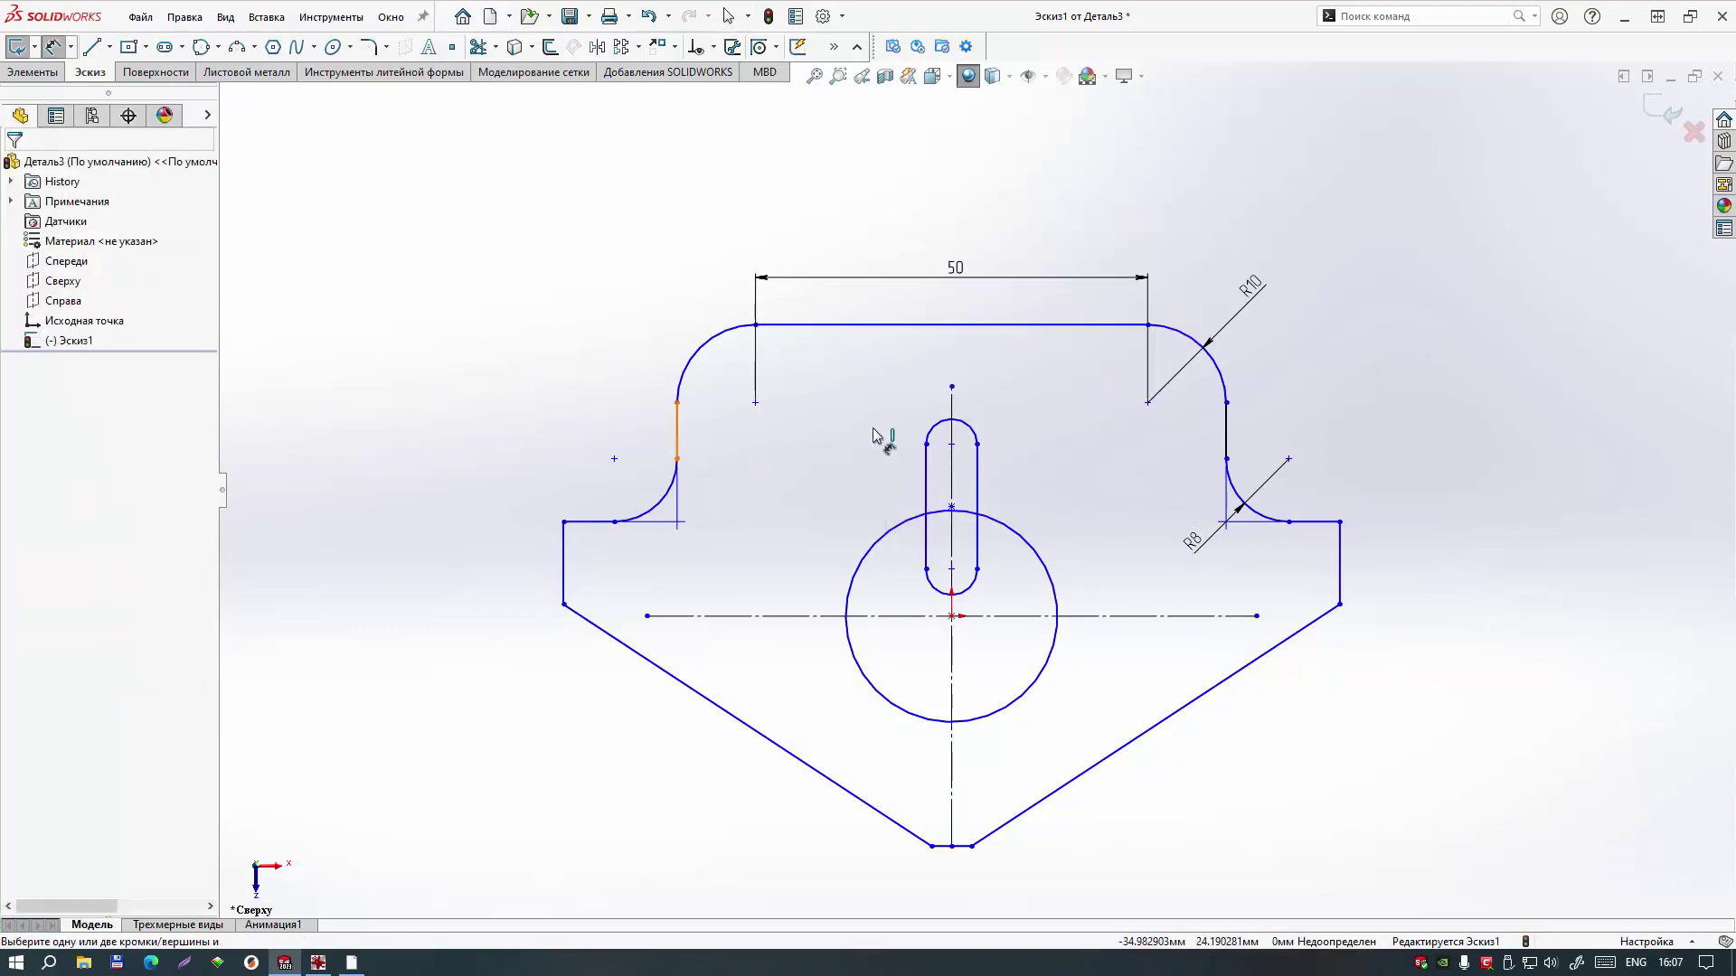
click(1222, 418)
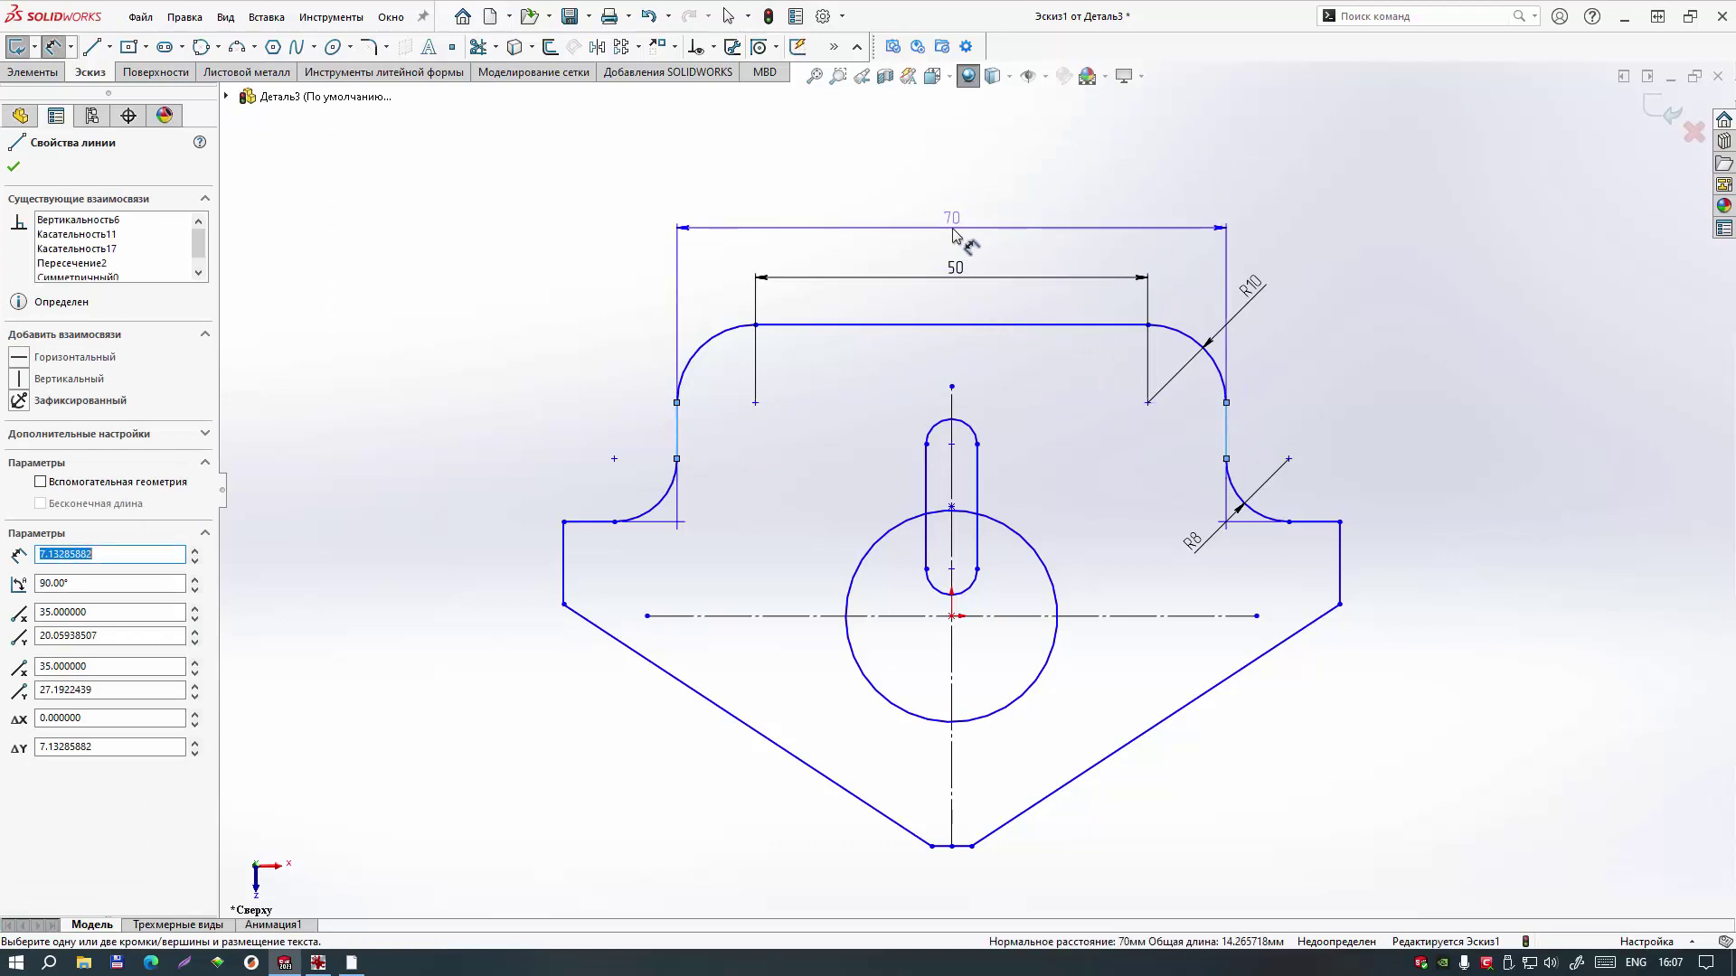
click(956, 233)
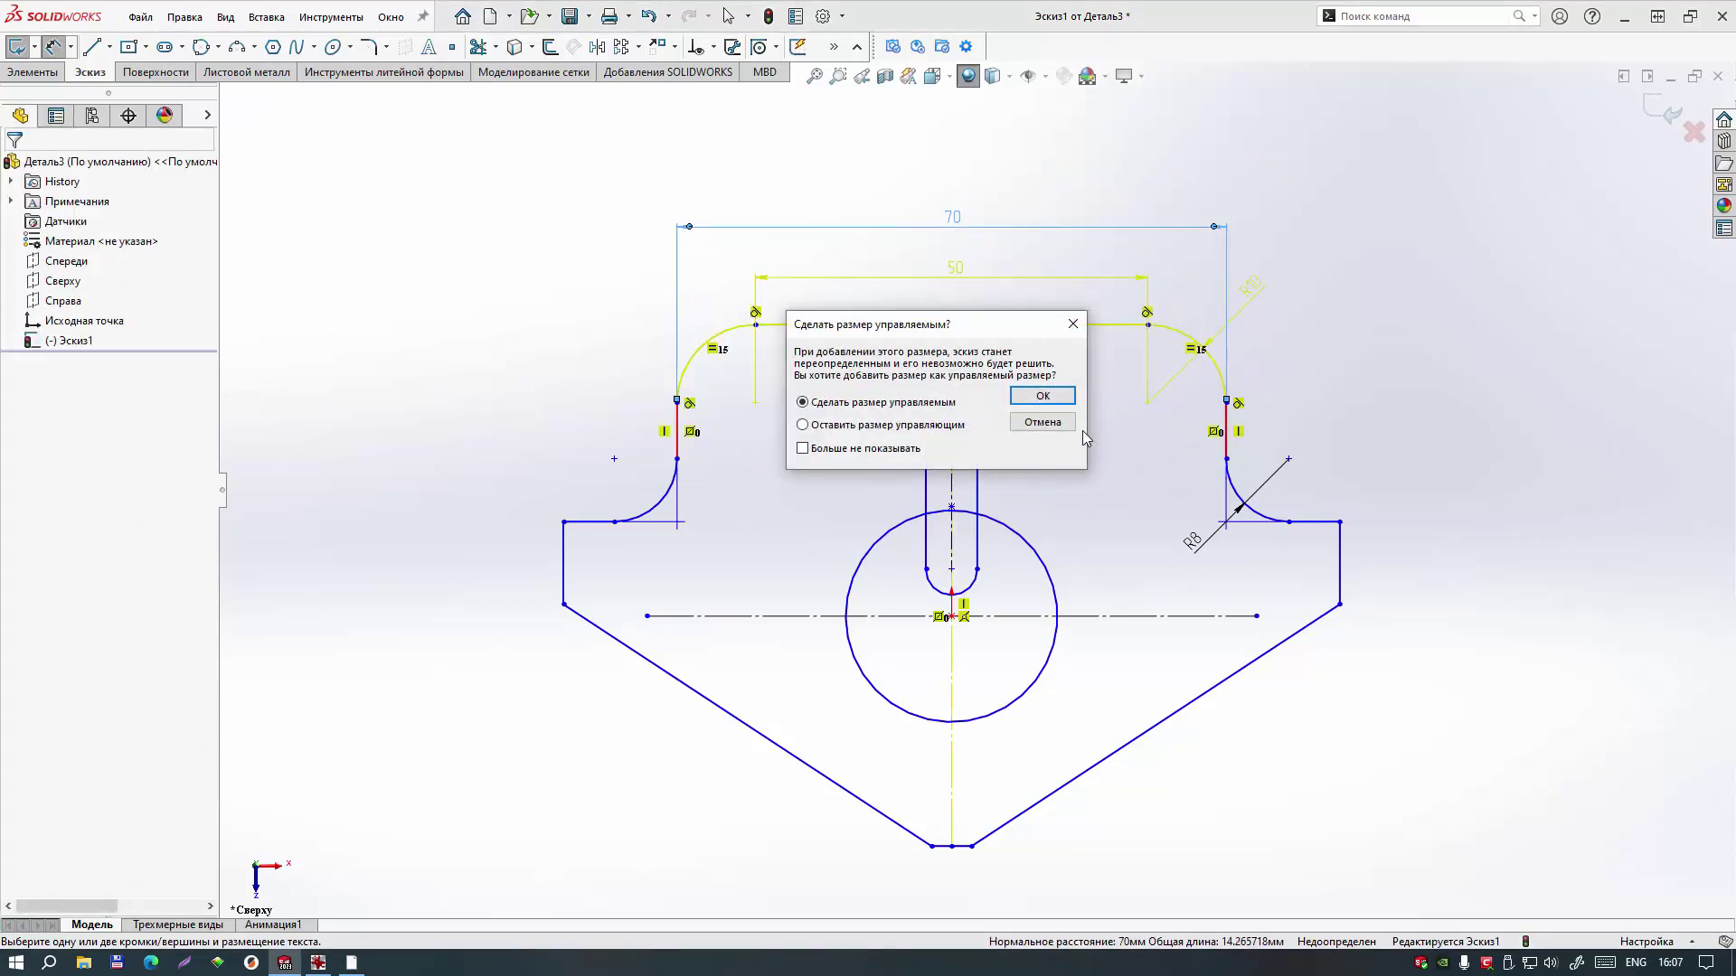
click(1054, 395)
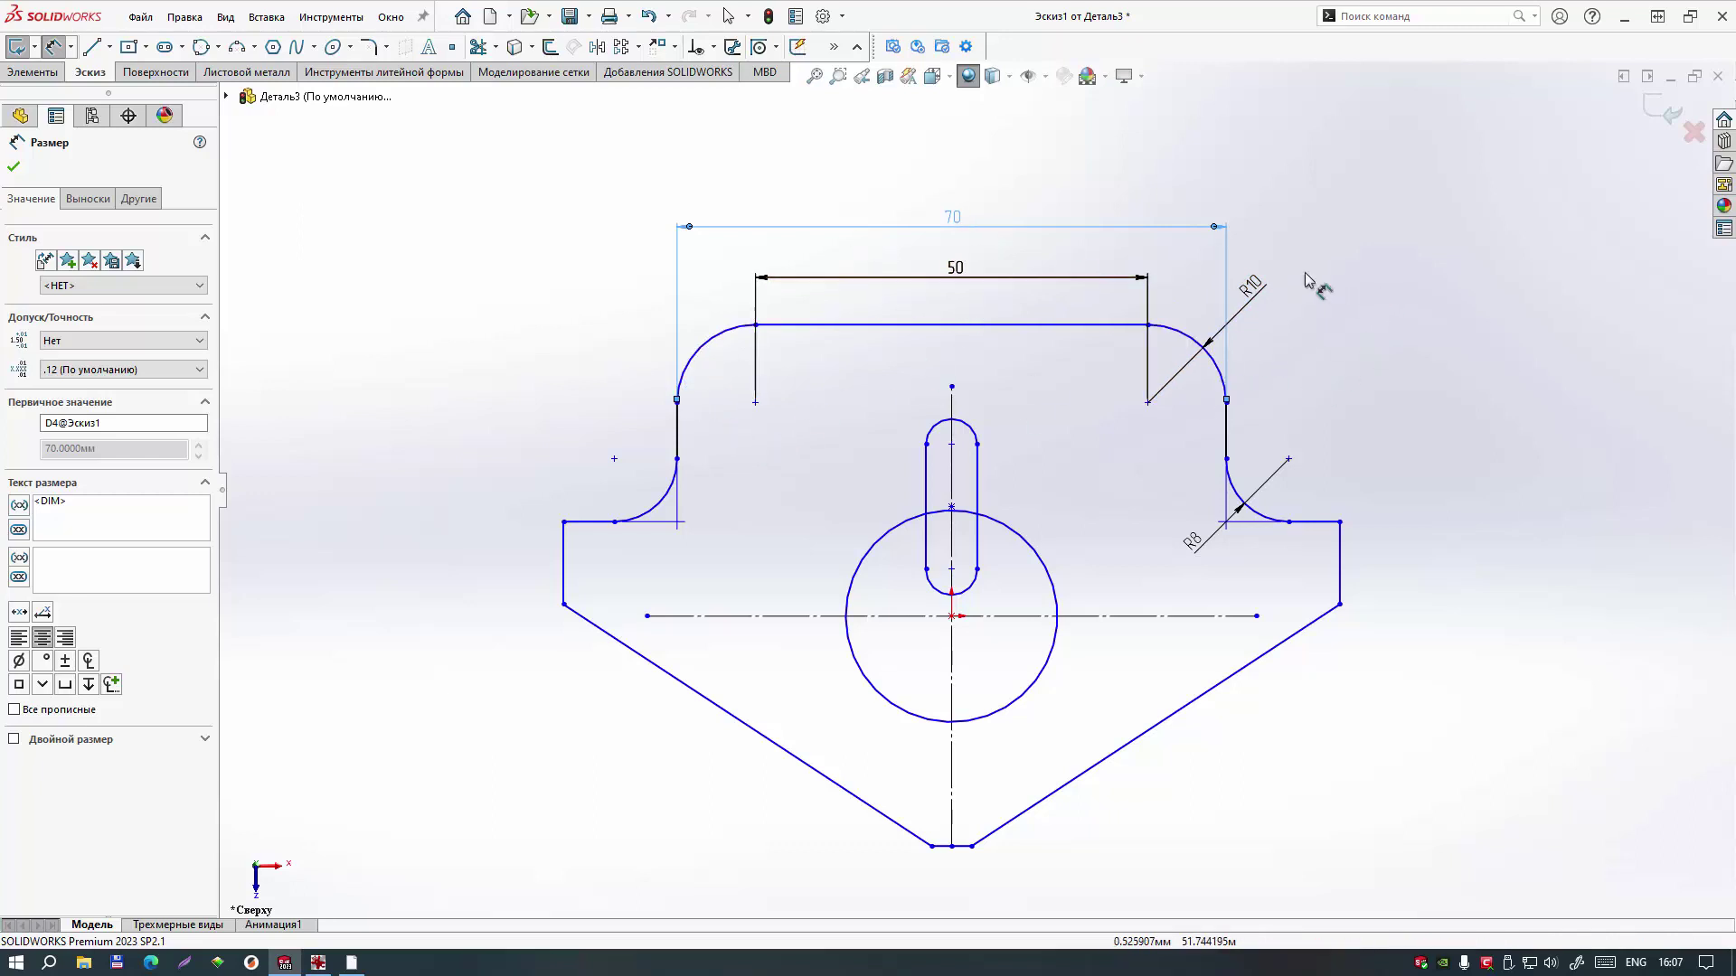
click(1347, 233)
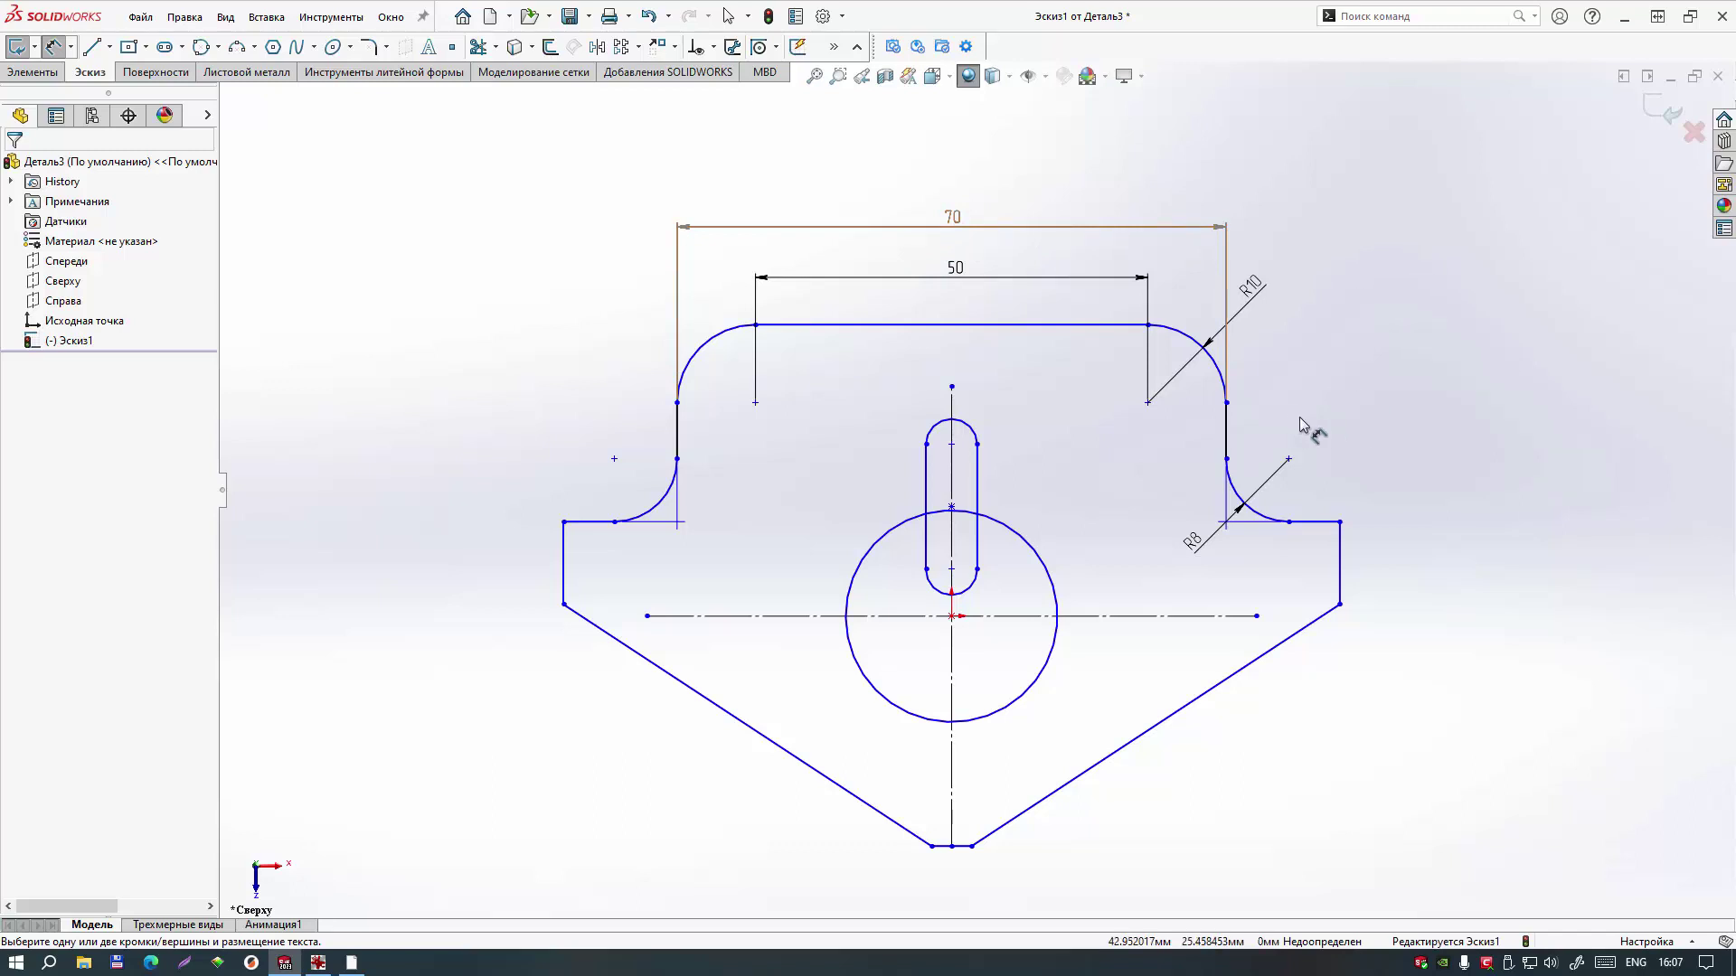
Step: Dimension the tab height to 26 mm and the lower body's left side to 25 mm
click(596, 525)
click(805, 327)
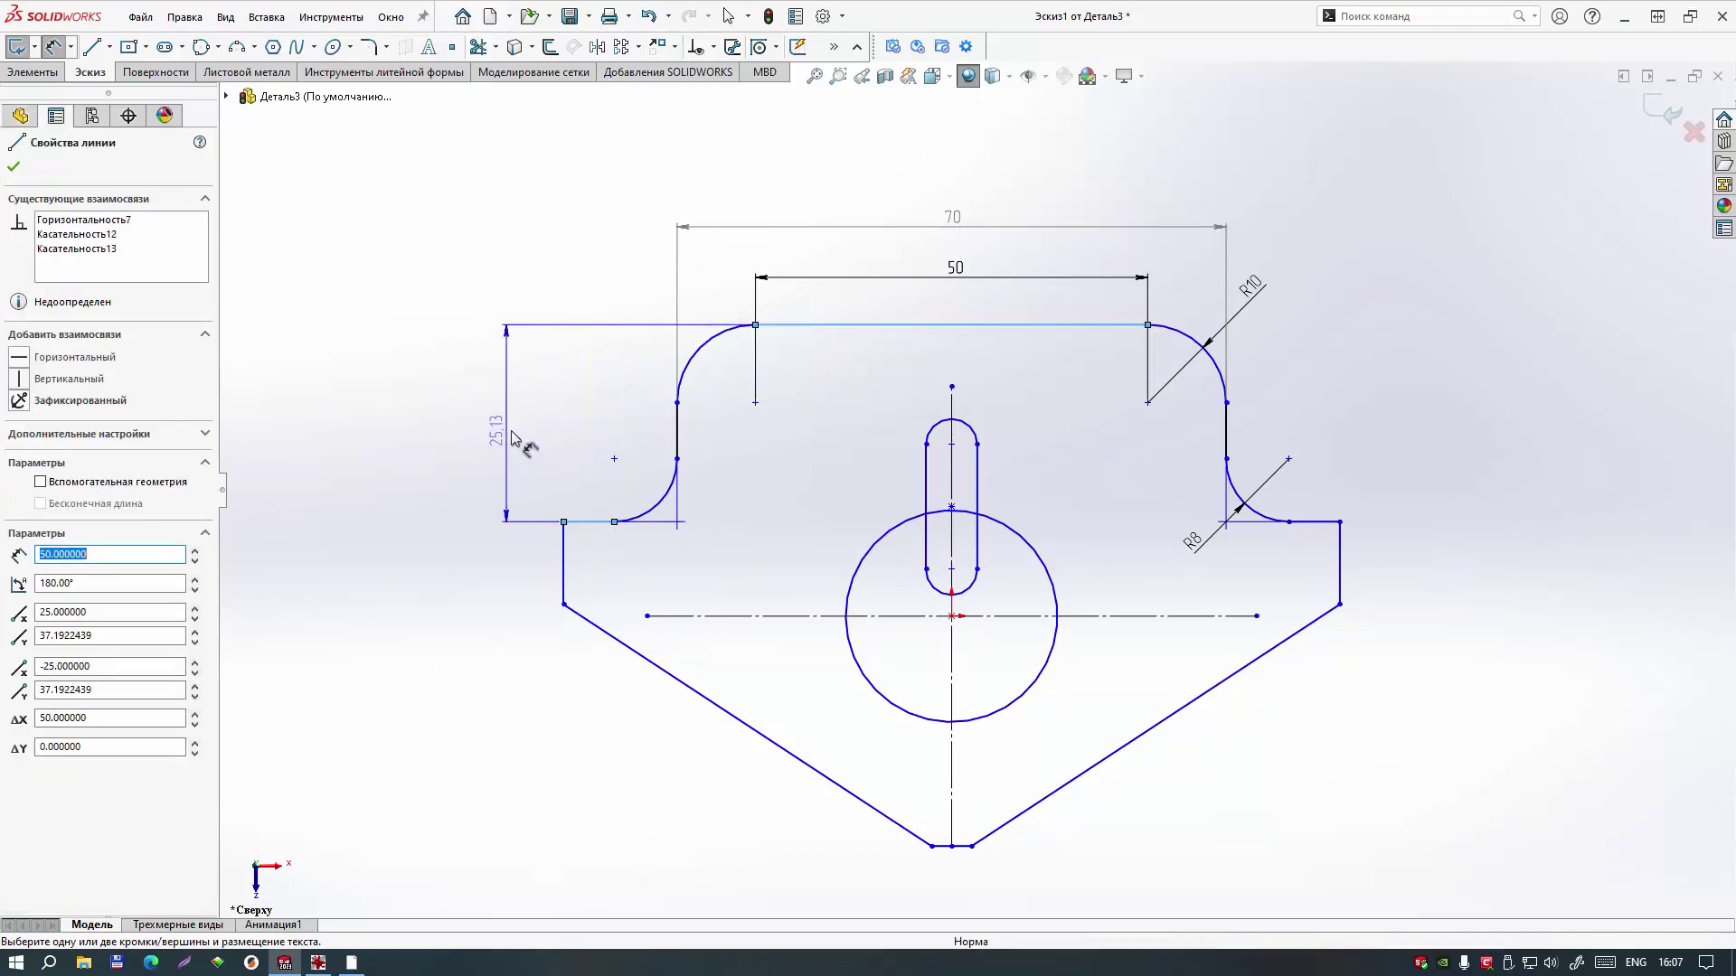
click(510, 438)
text(26)
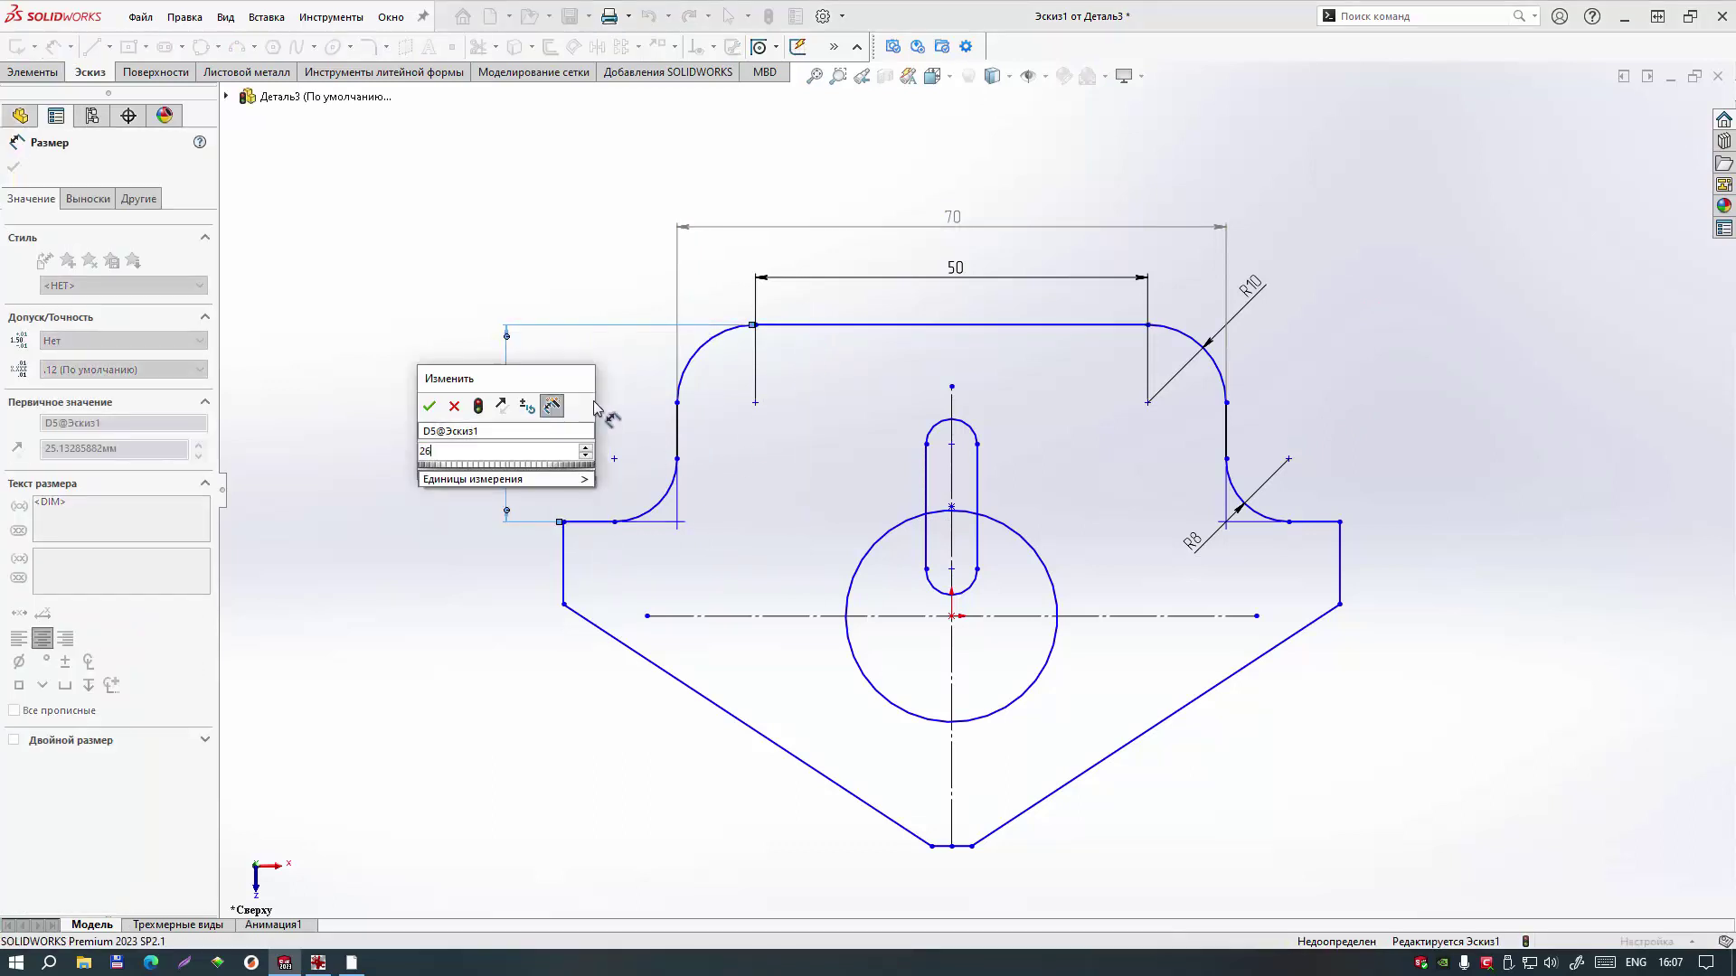
key(Return)
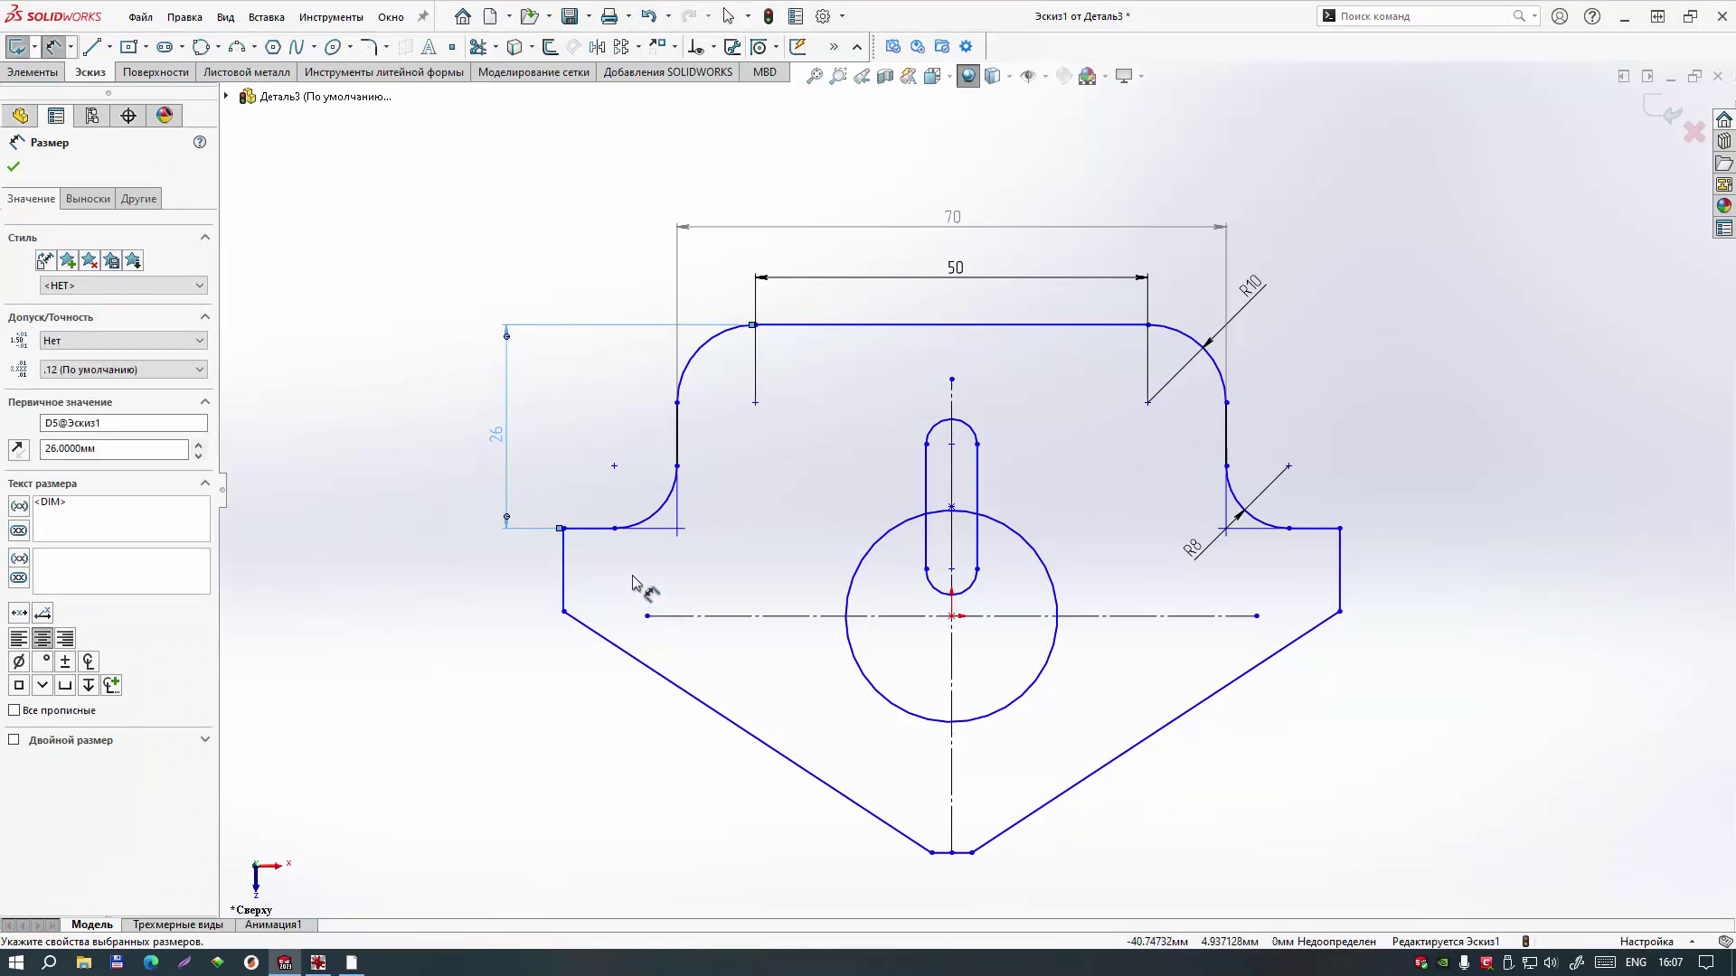
click(563, 569)
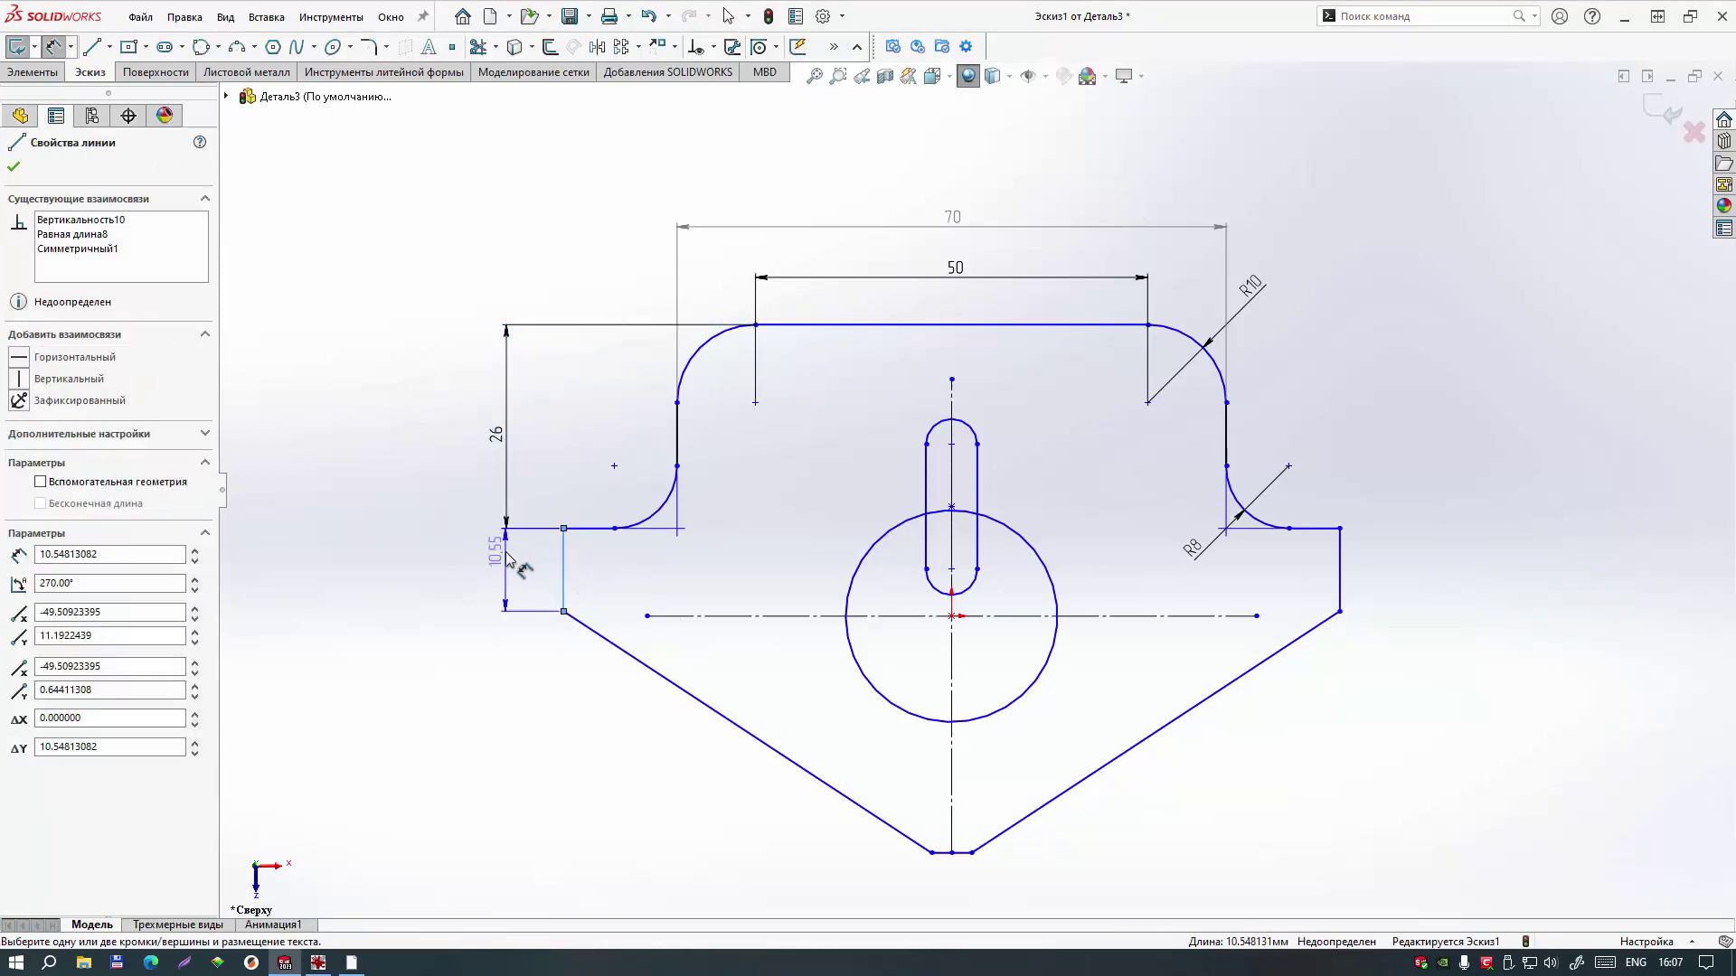
click(508, 560)
text(2)
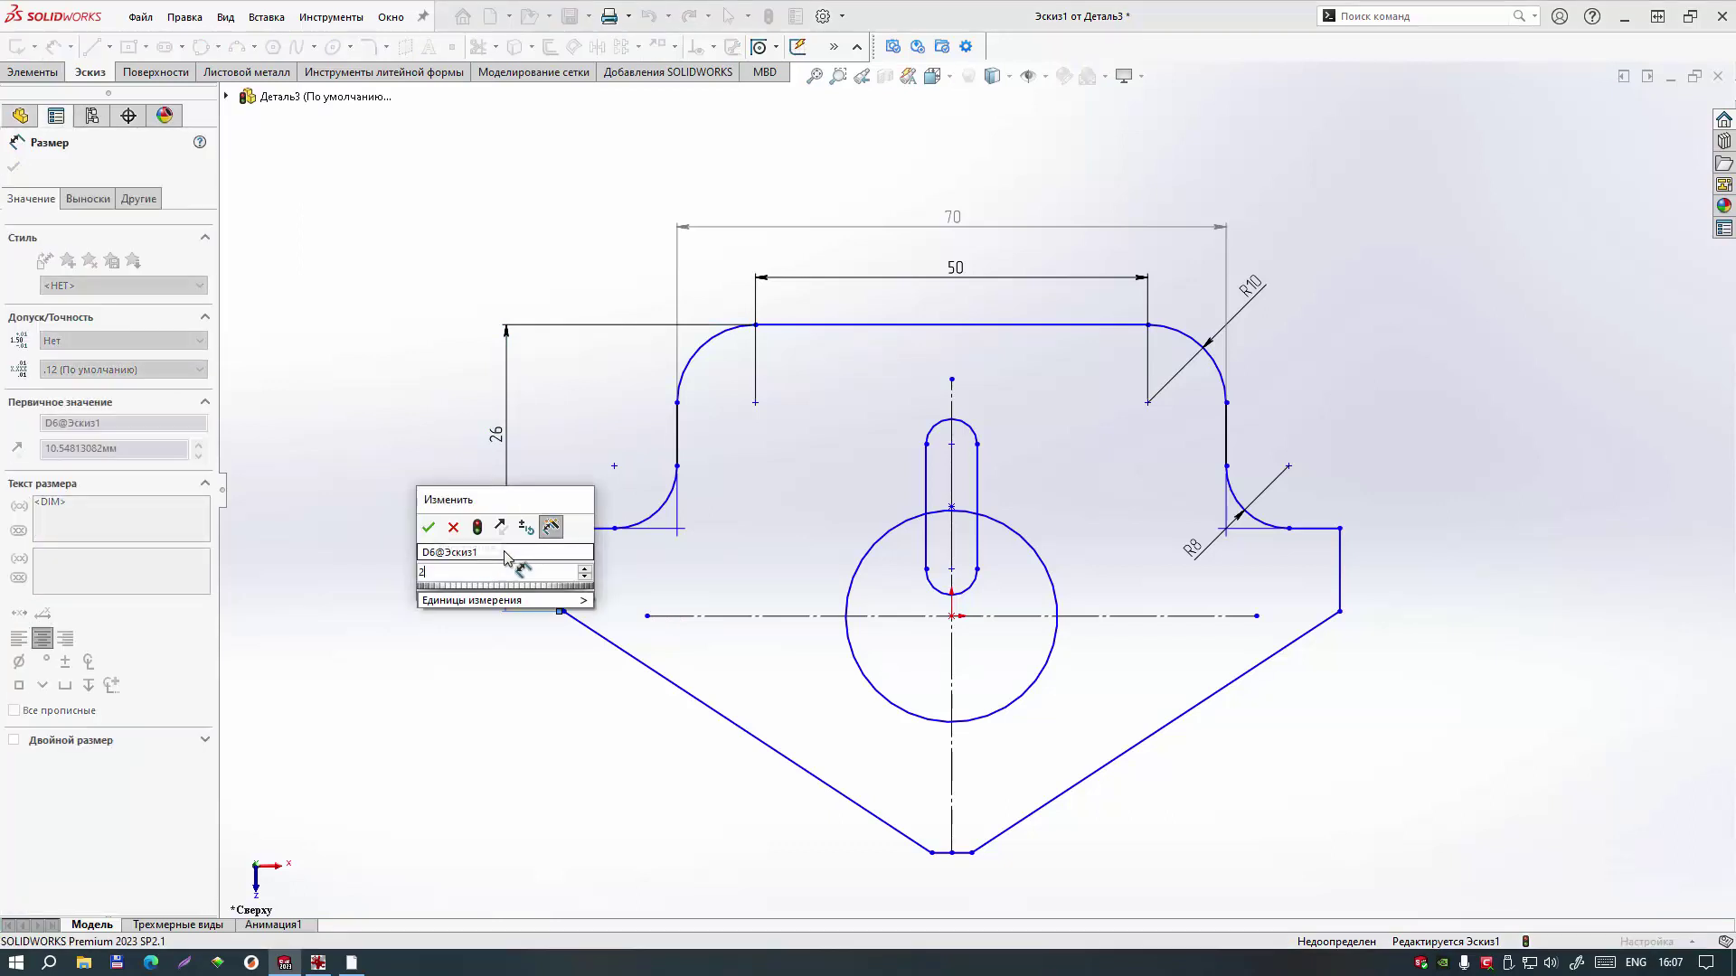
text(5)
key(Return)
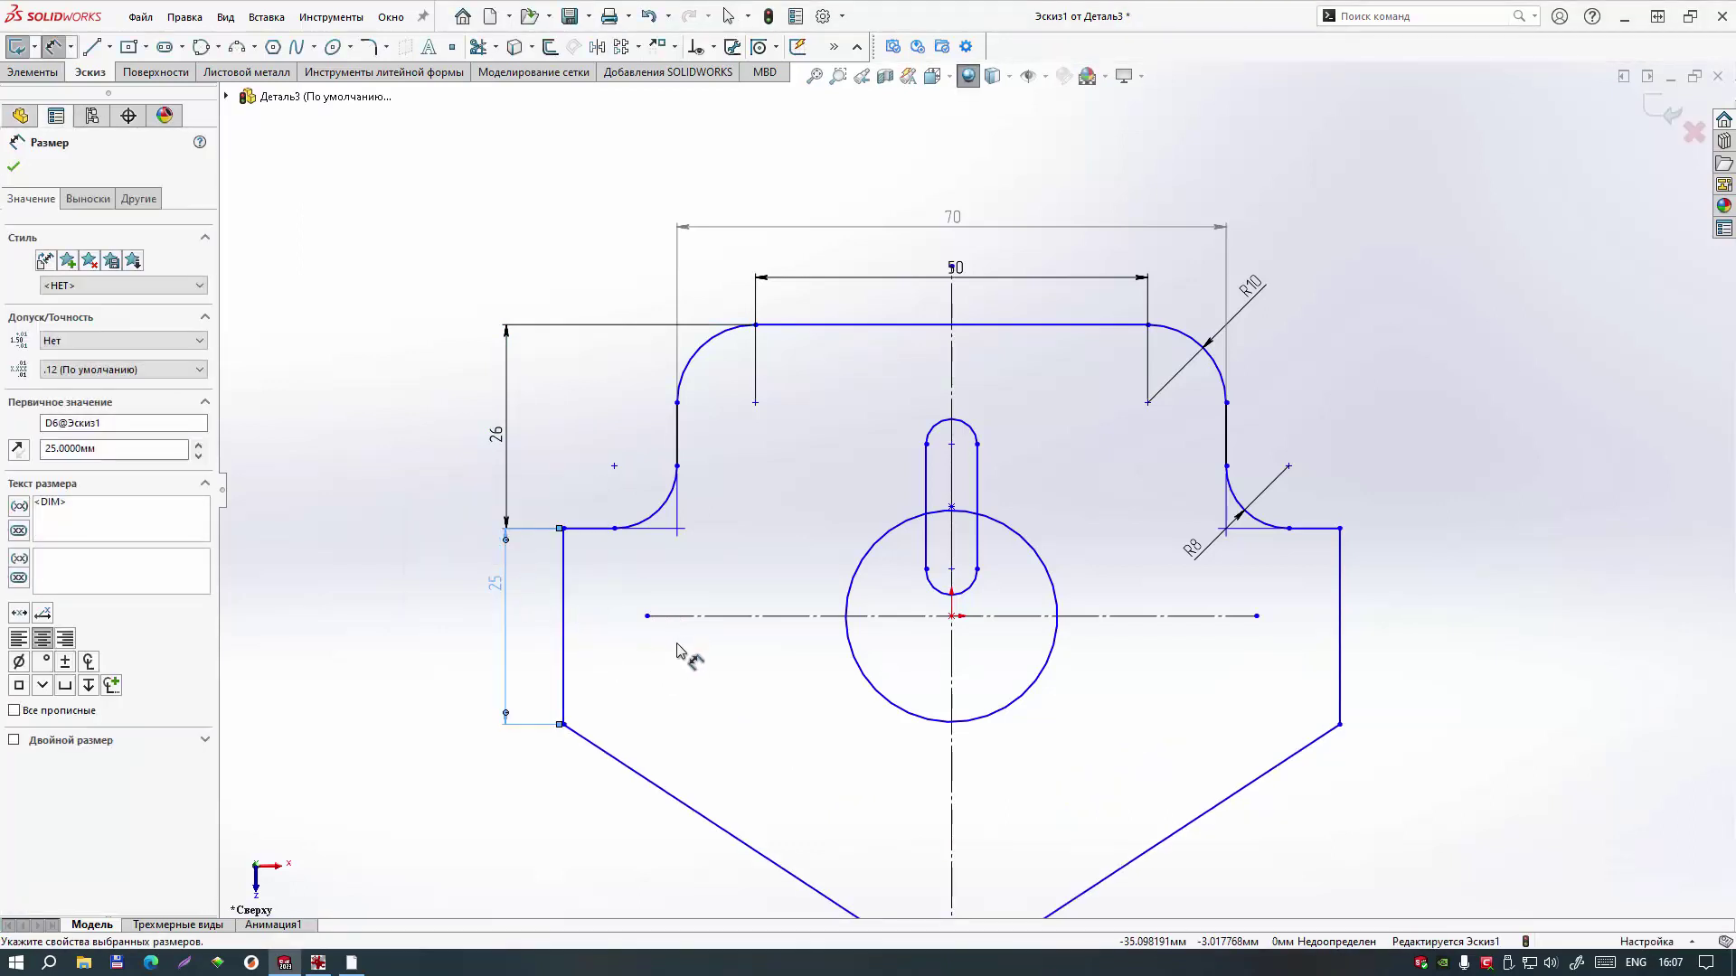
Step: Set the lower chamfered section's vertical height to 25 mm
scroll(687, 660, up, 3)
scroll(931, 588, down, 2)
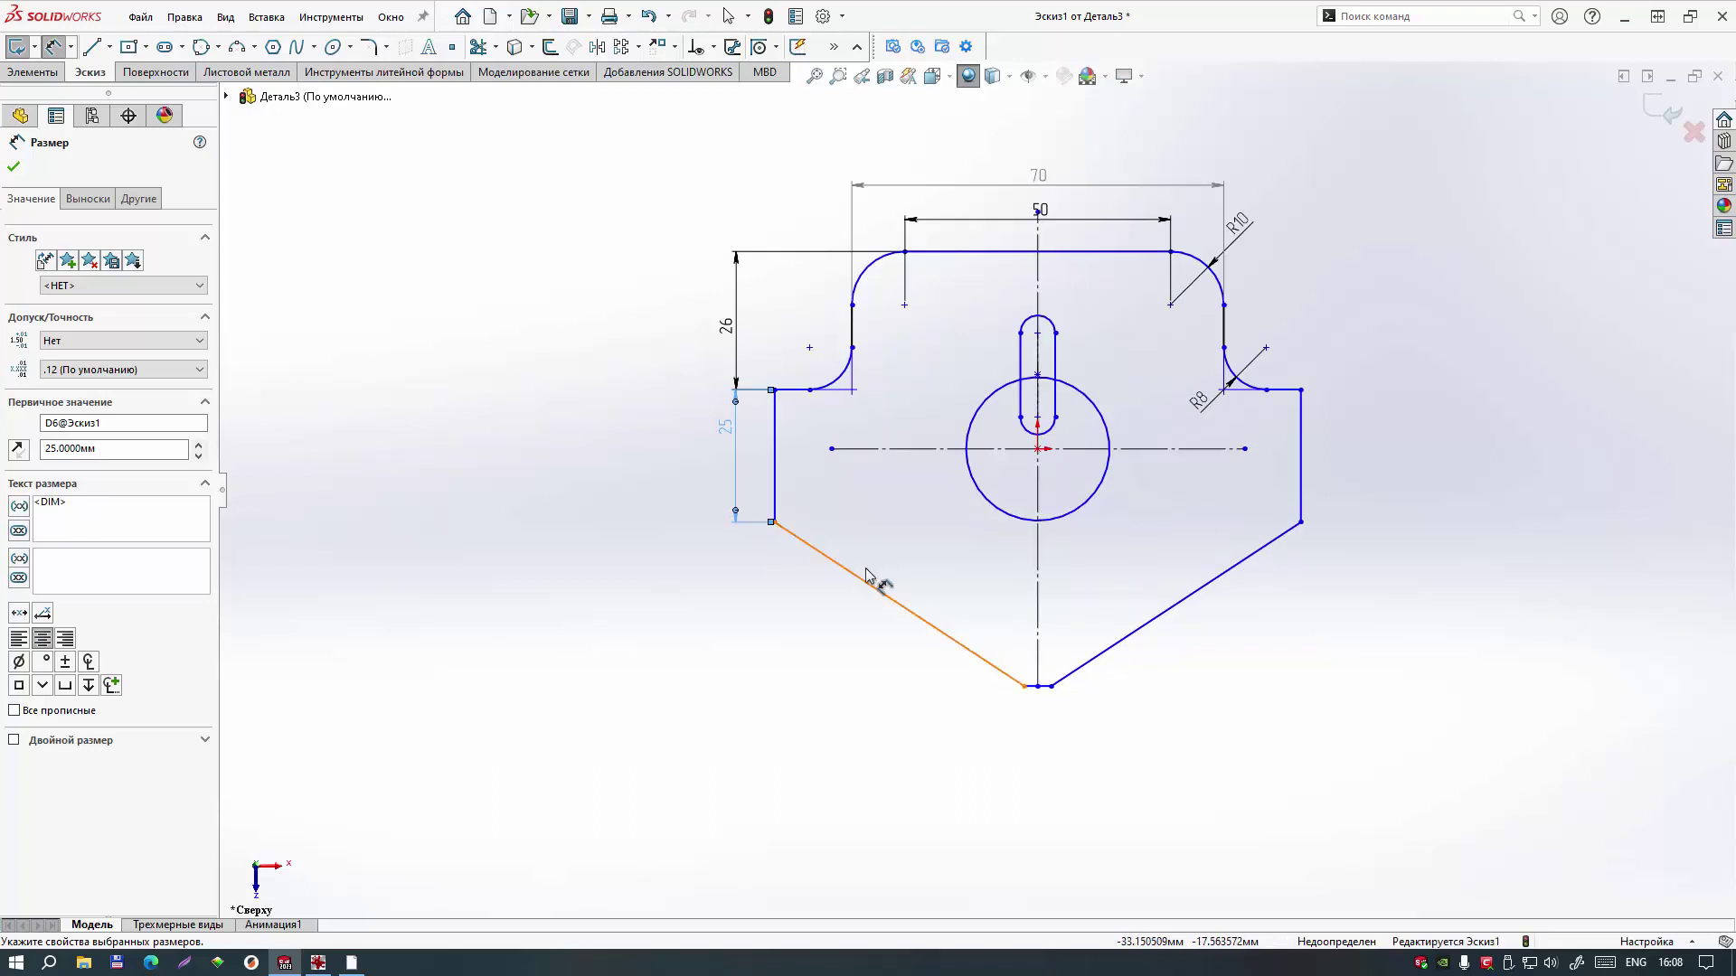
click(775, 522)
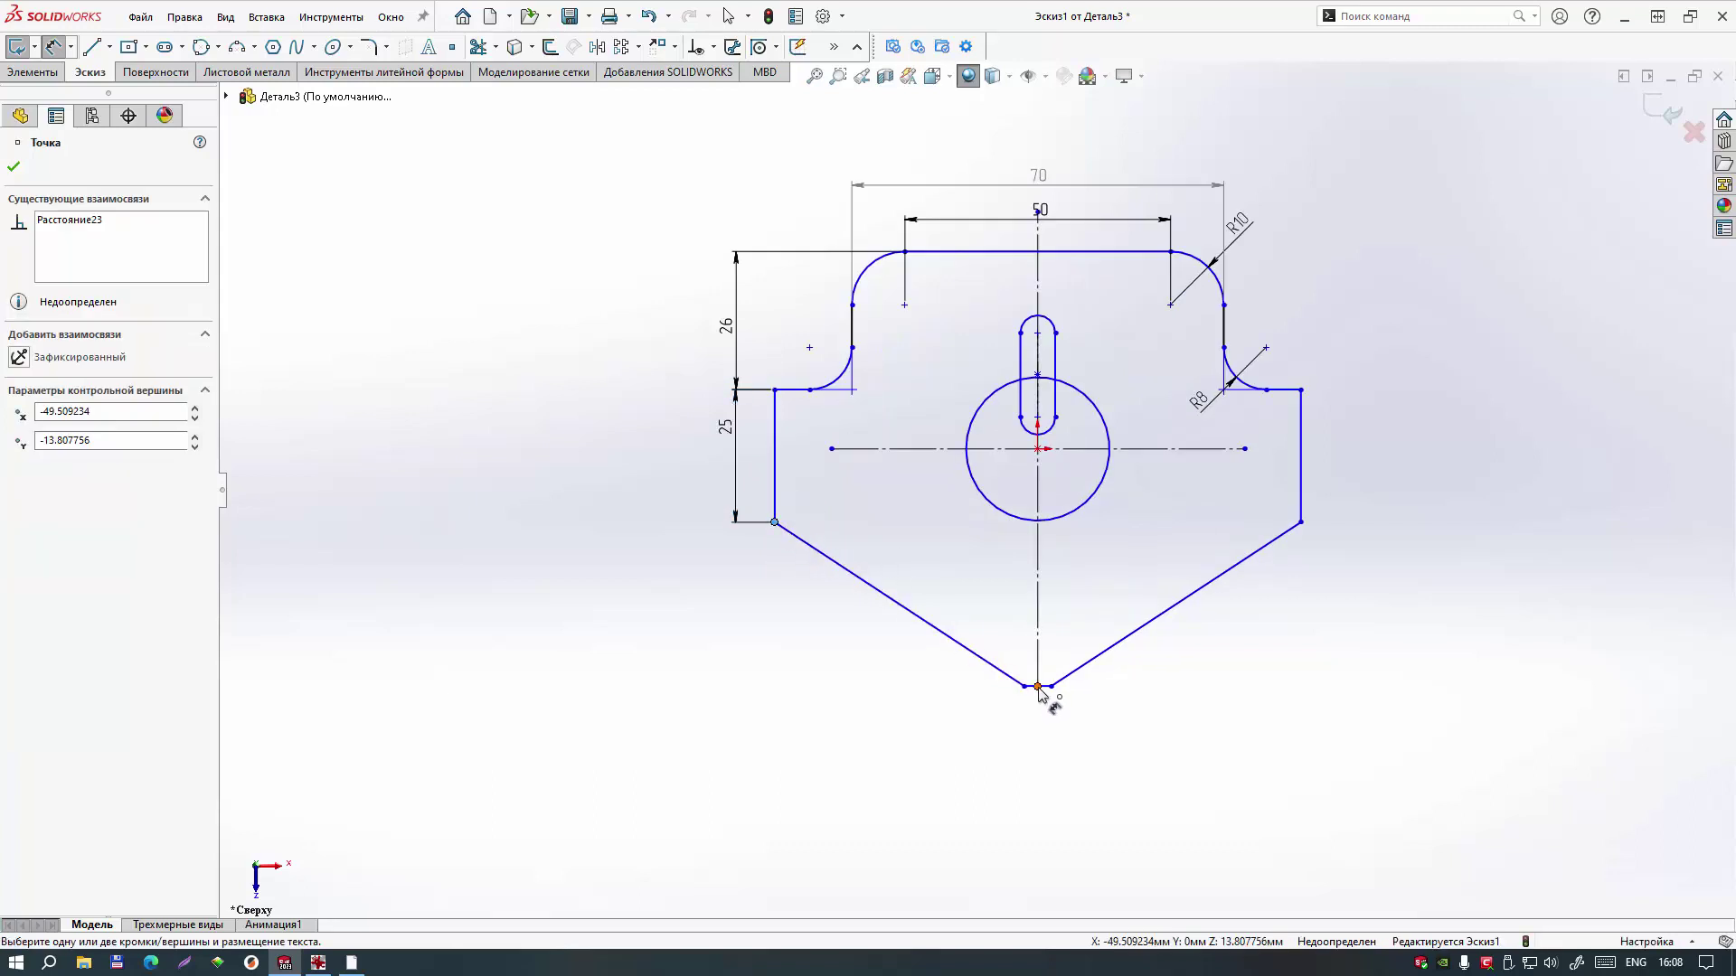
click(1038, 687)
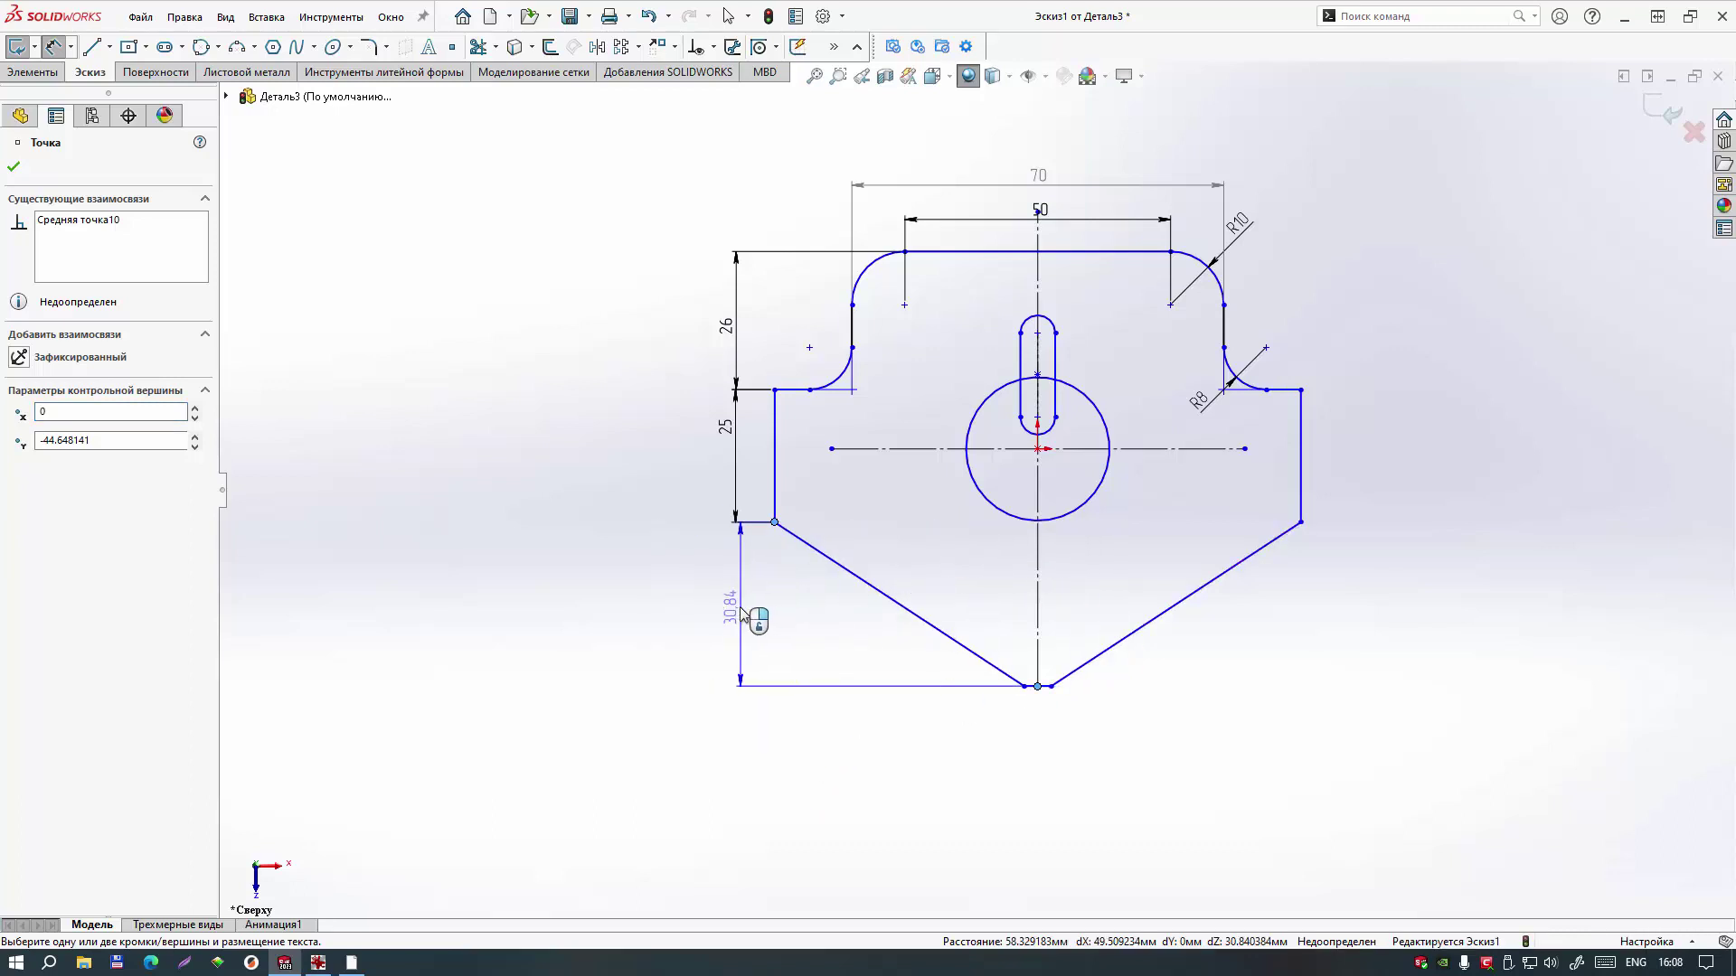
click(739, 619)
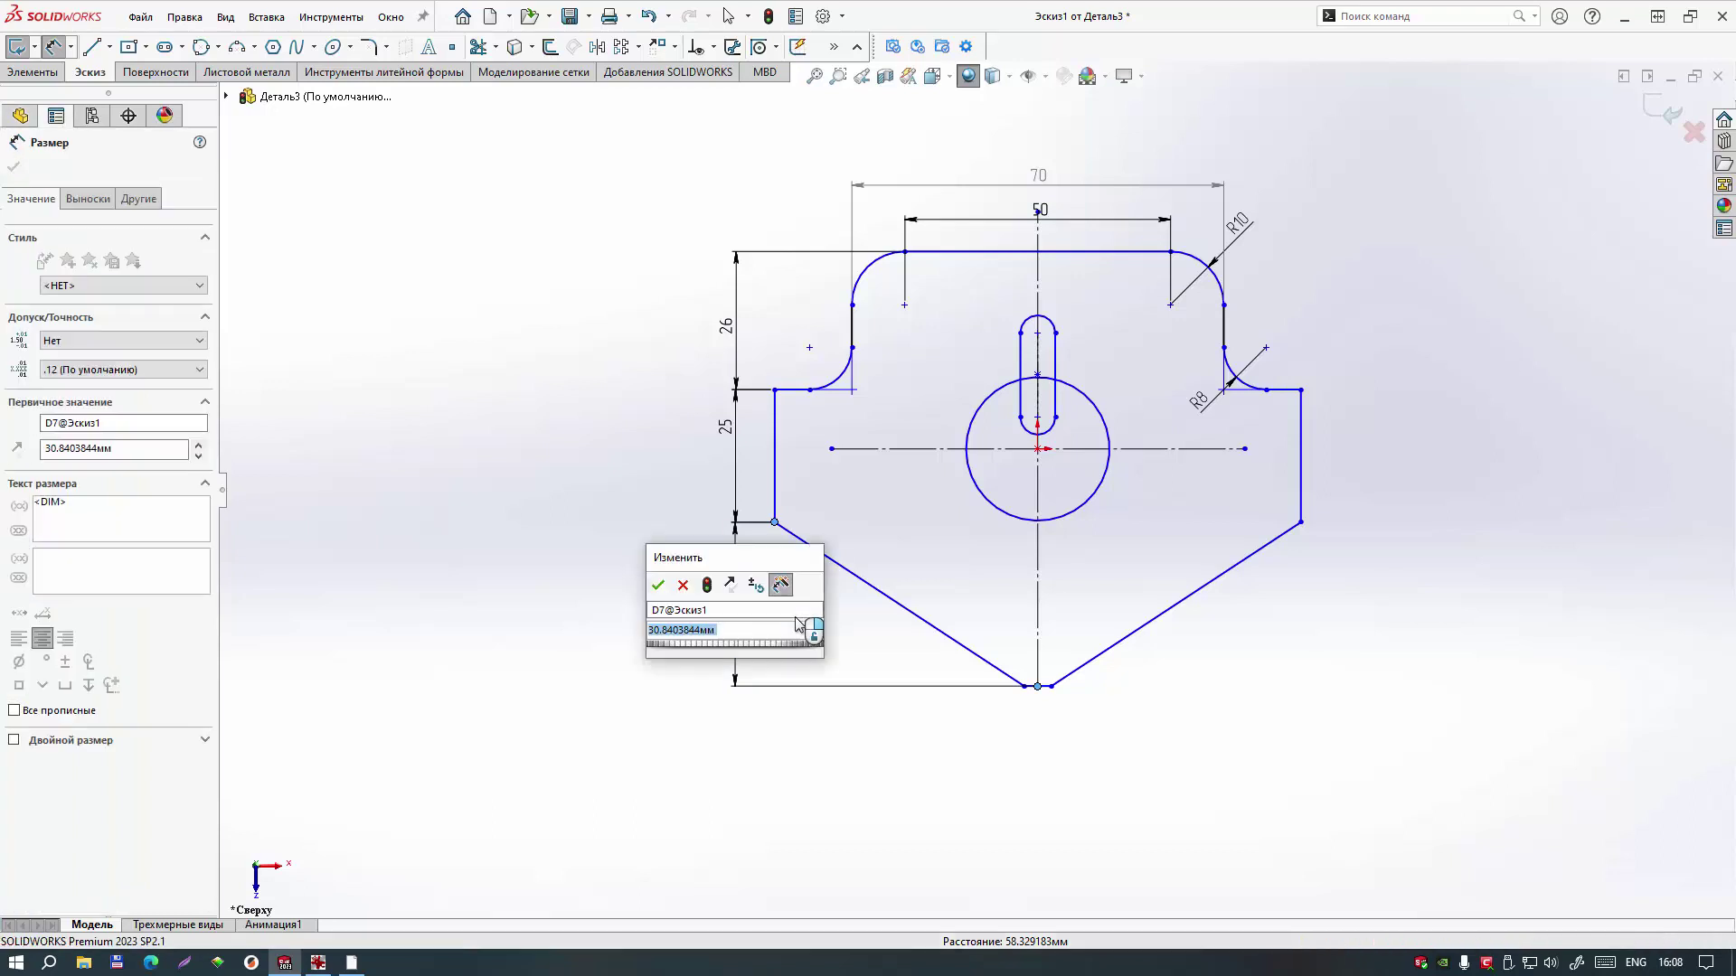
text(25)
key(Return)
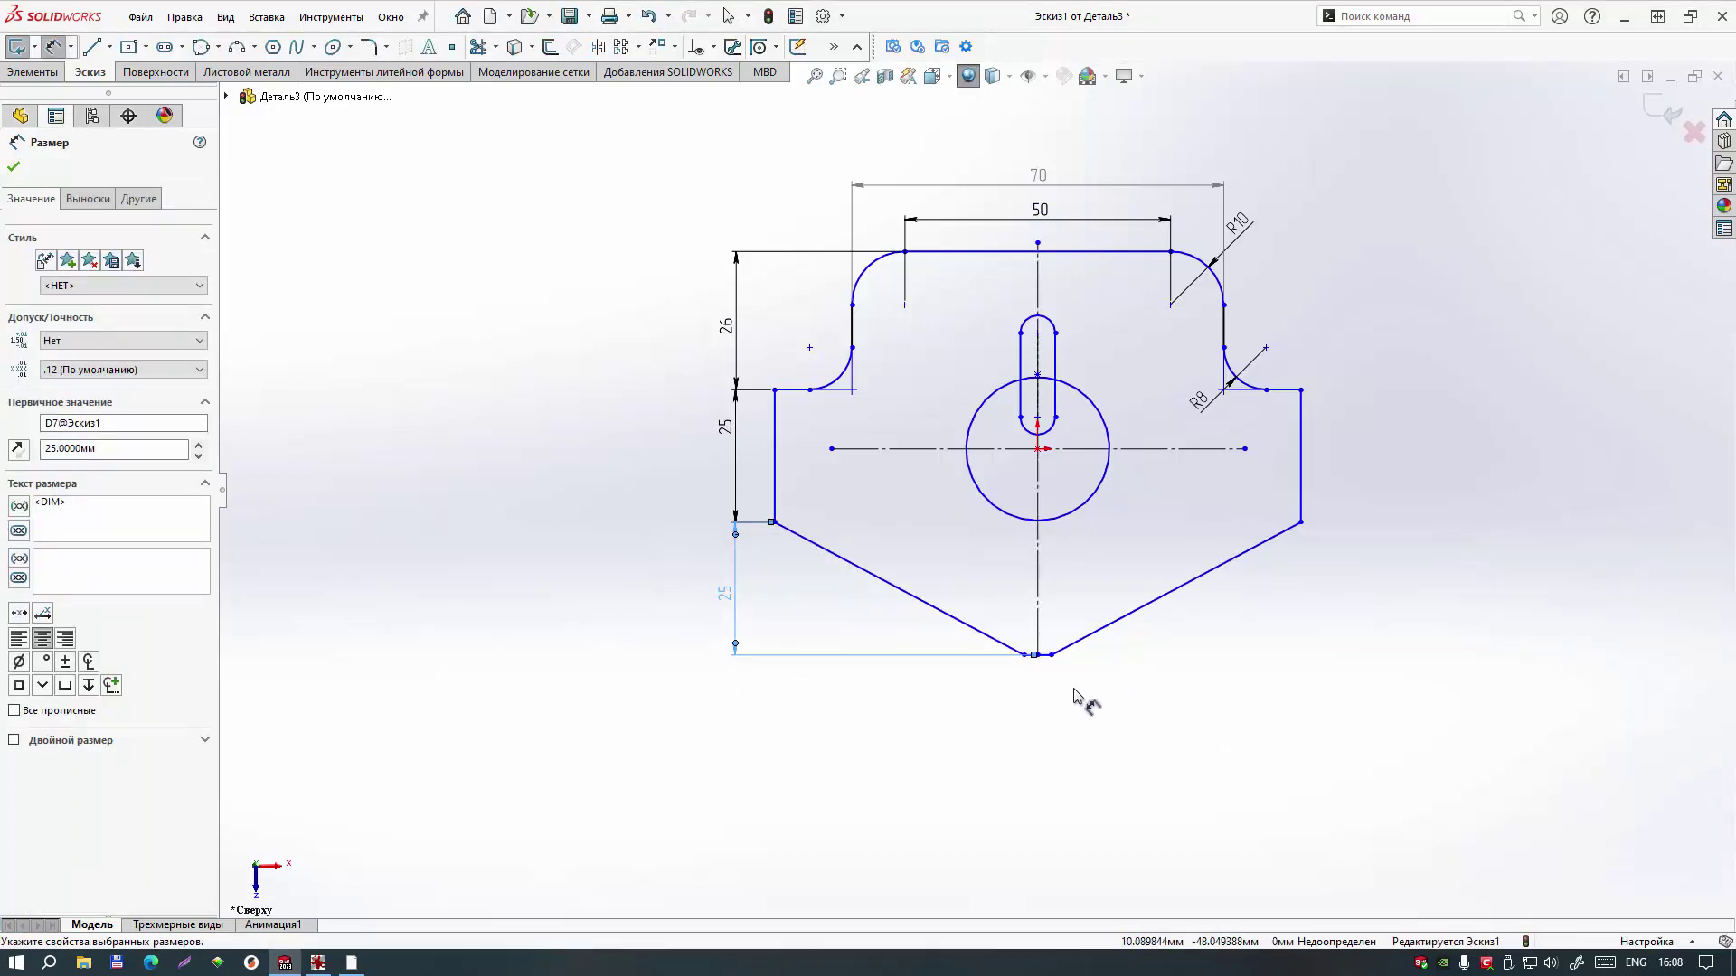
Step: Dimension the short flat bottom edge at 30 mm wide
scroll(1076, 697, down, 3)
scroll(976, 583, down, 1)
click(970, 570)
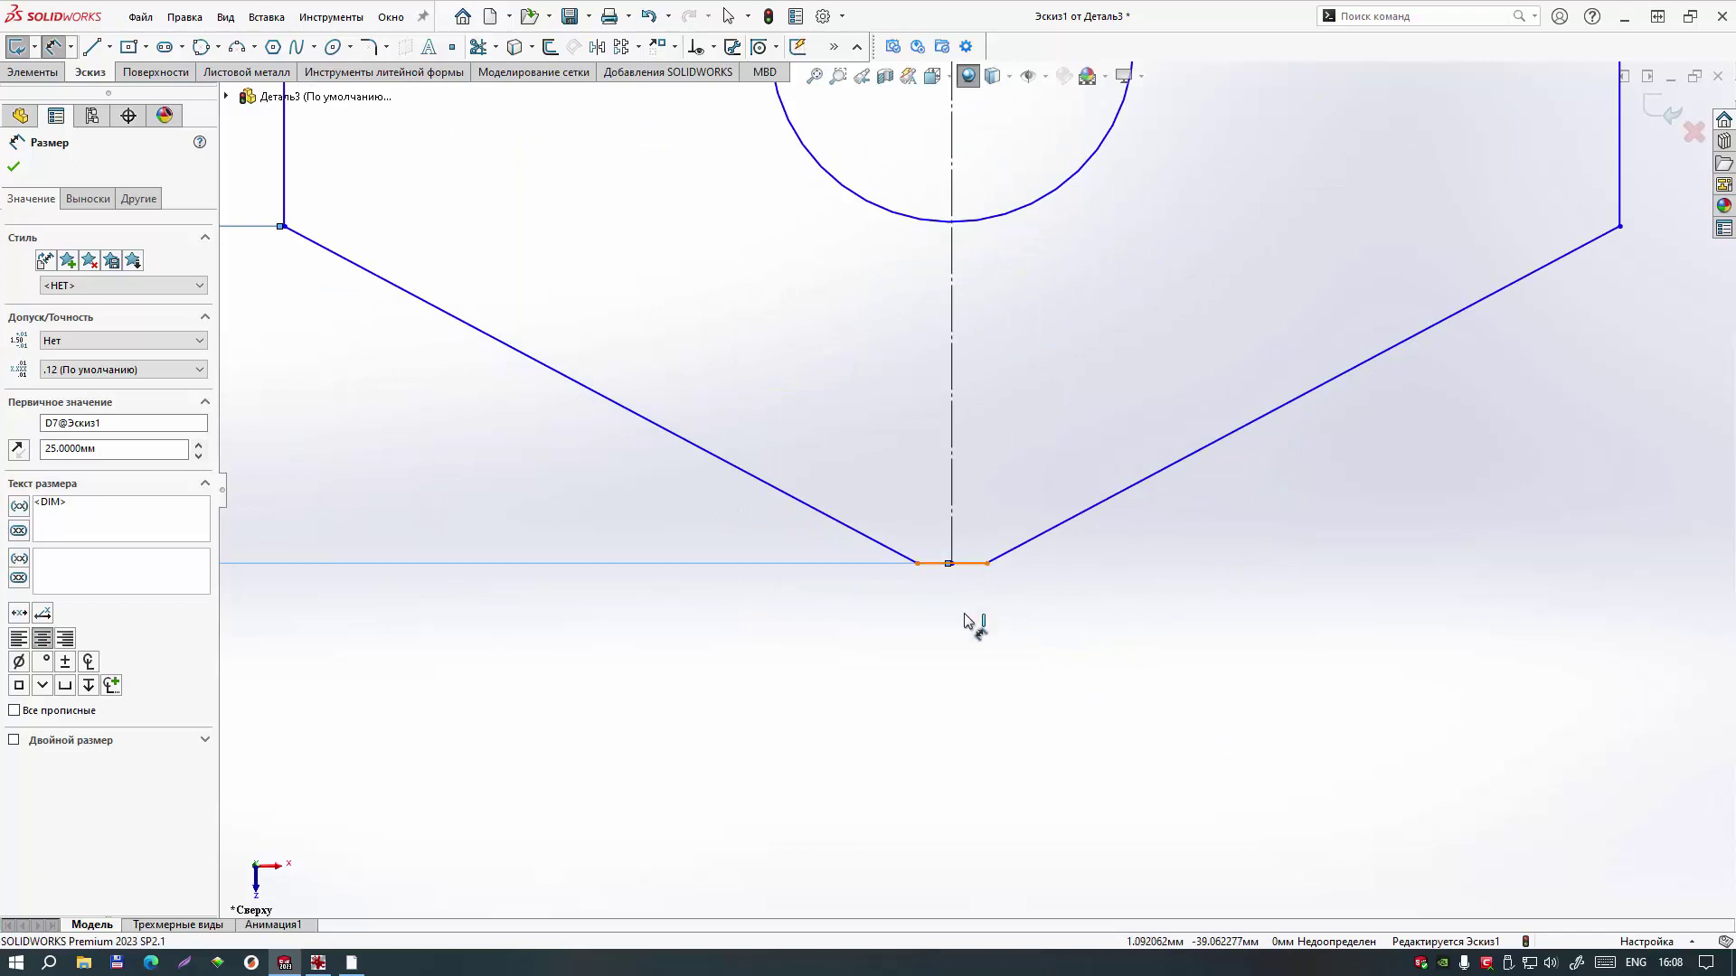
click(954, 671)
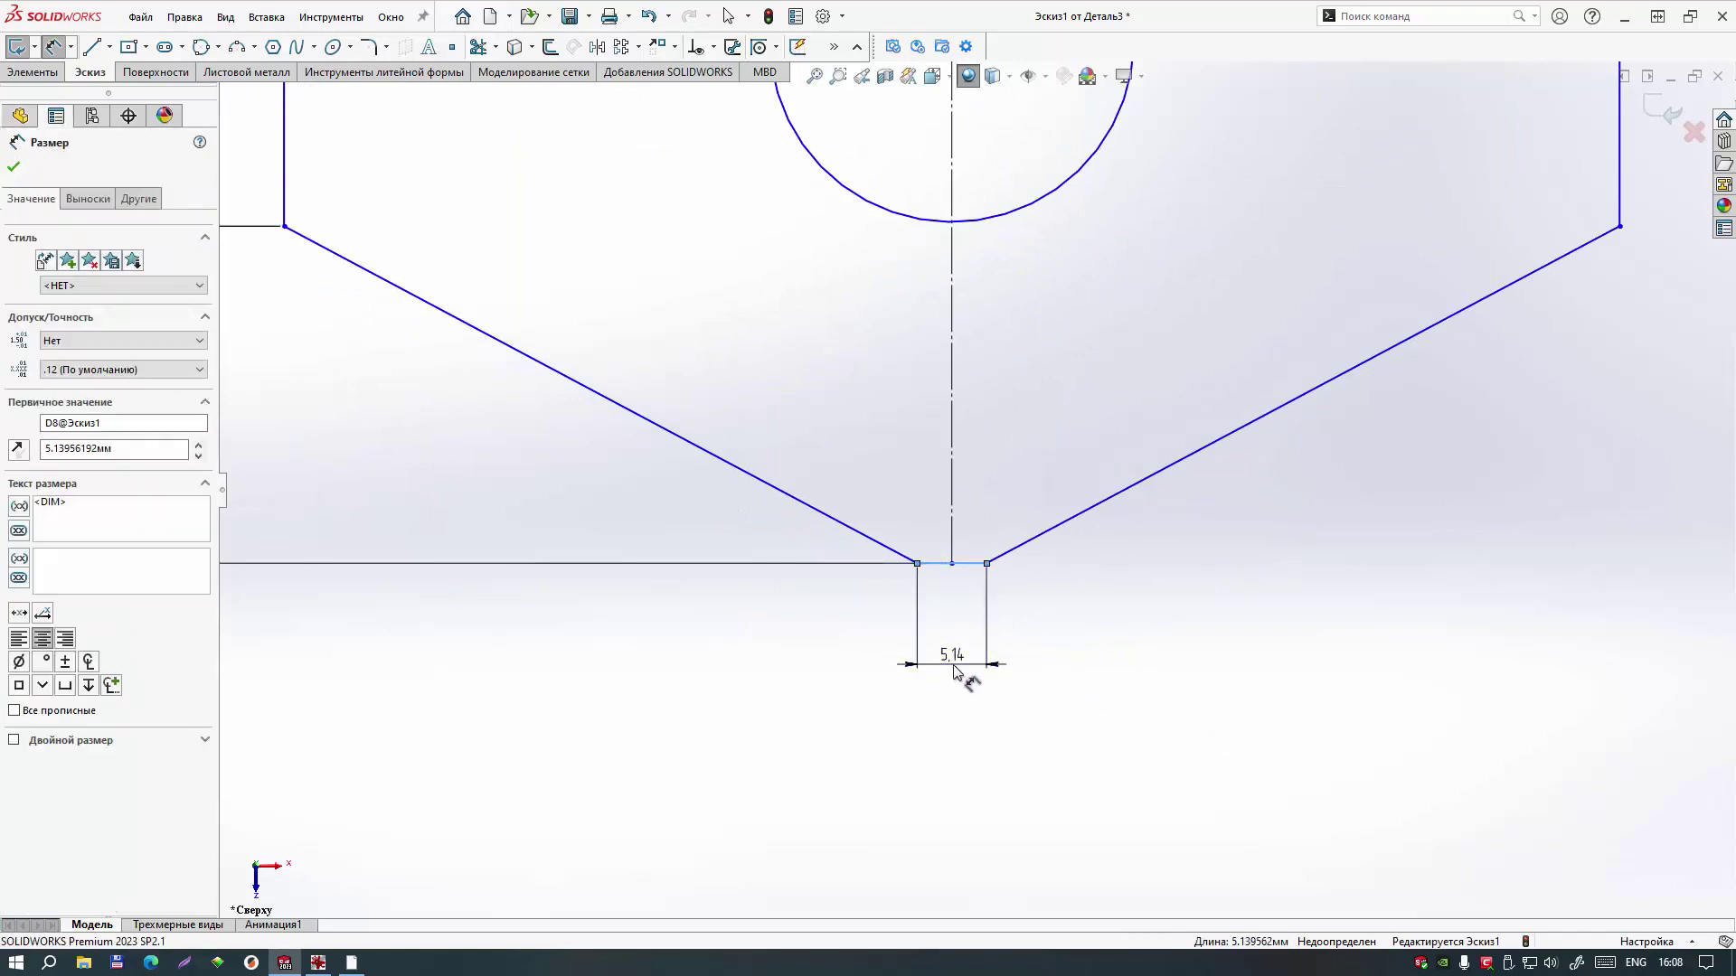
text(30)
key(Return)
scroll(1073, 642, up, 1)
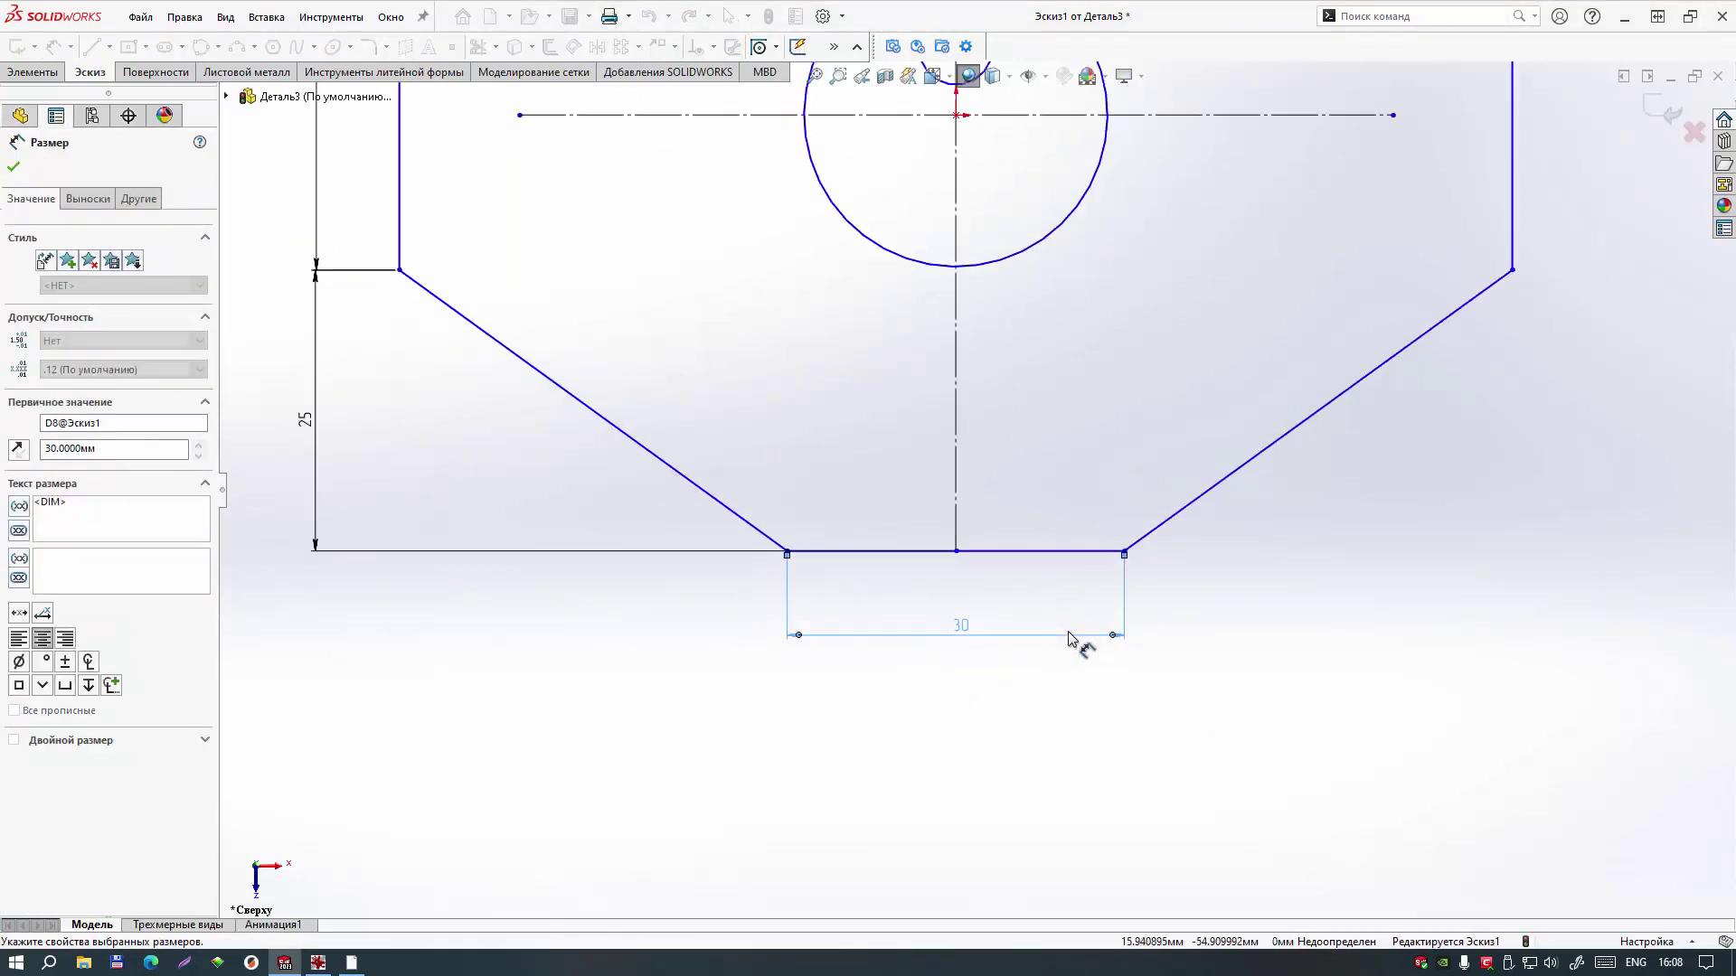
scroll(1085, 643, up, 3)
scroll(992, 391, up, 1)
scroll(992, 391, down, 2)
mouse_move(1039, 395)
ctrl+middle_down()
mouse_move(1097, 554)
mouse_move(1040, 551)
mouse_move(1050, 532)
ctrl+middle_up()
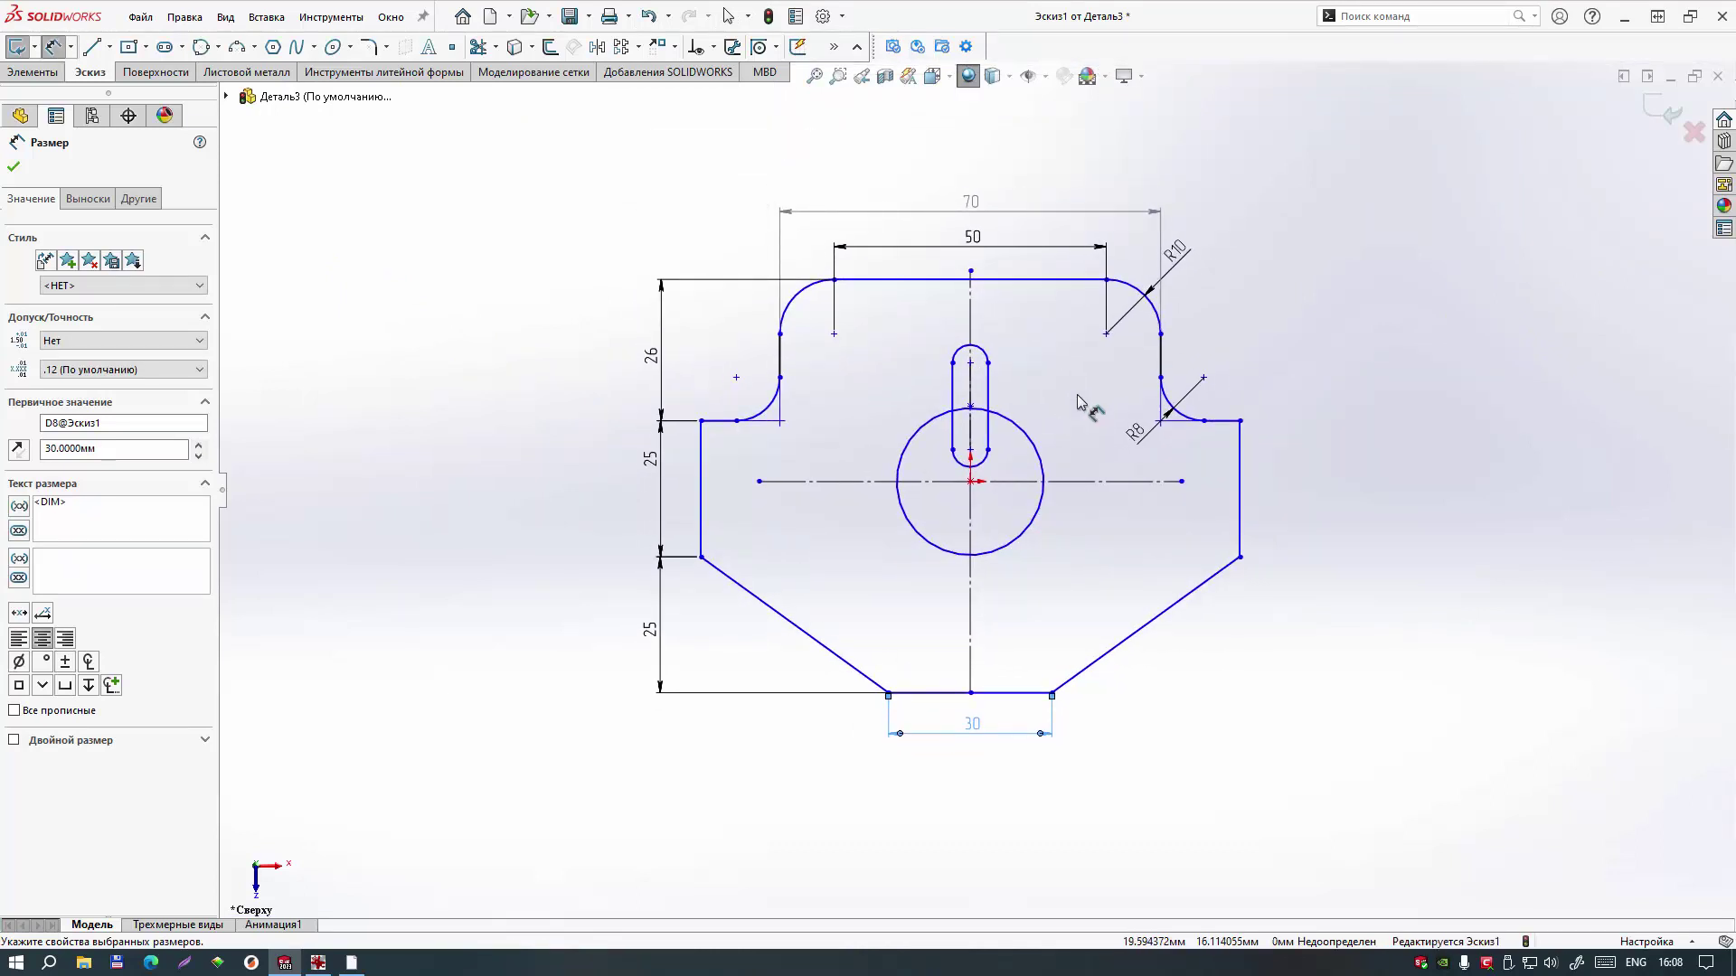
scroll(1071, 450, down, 1)
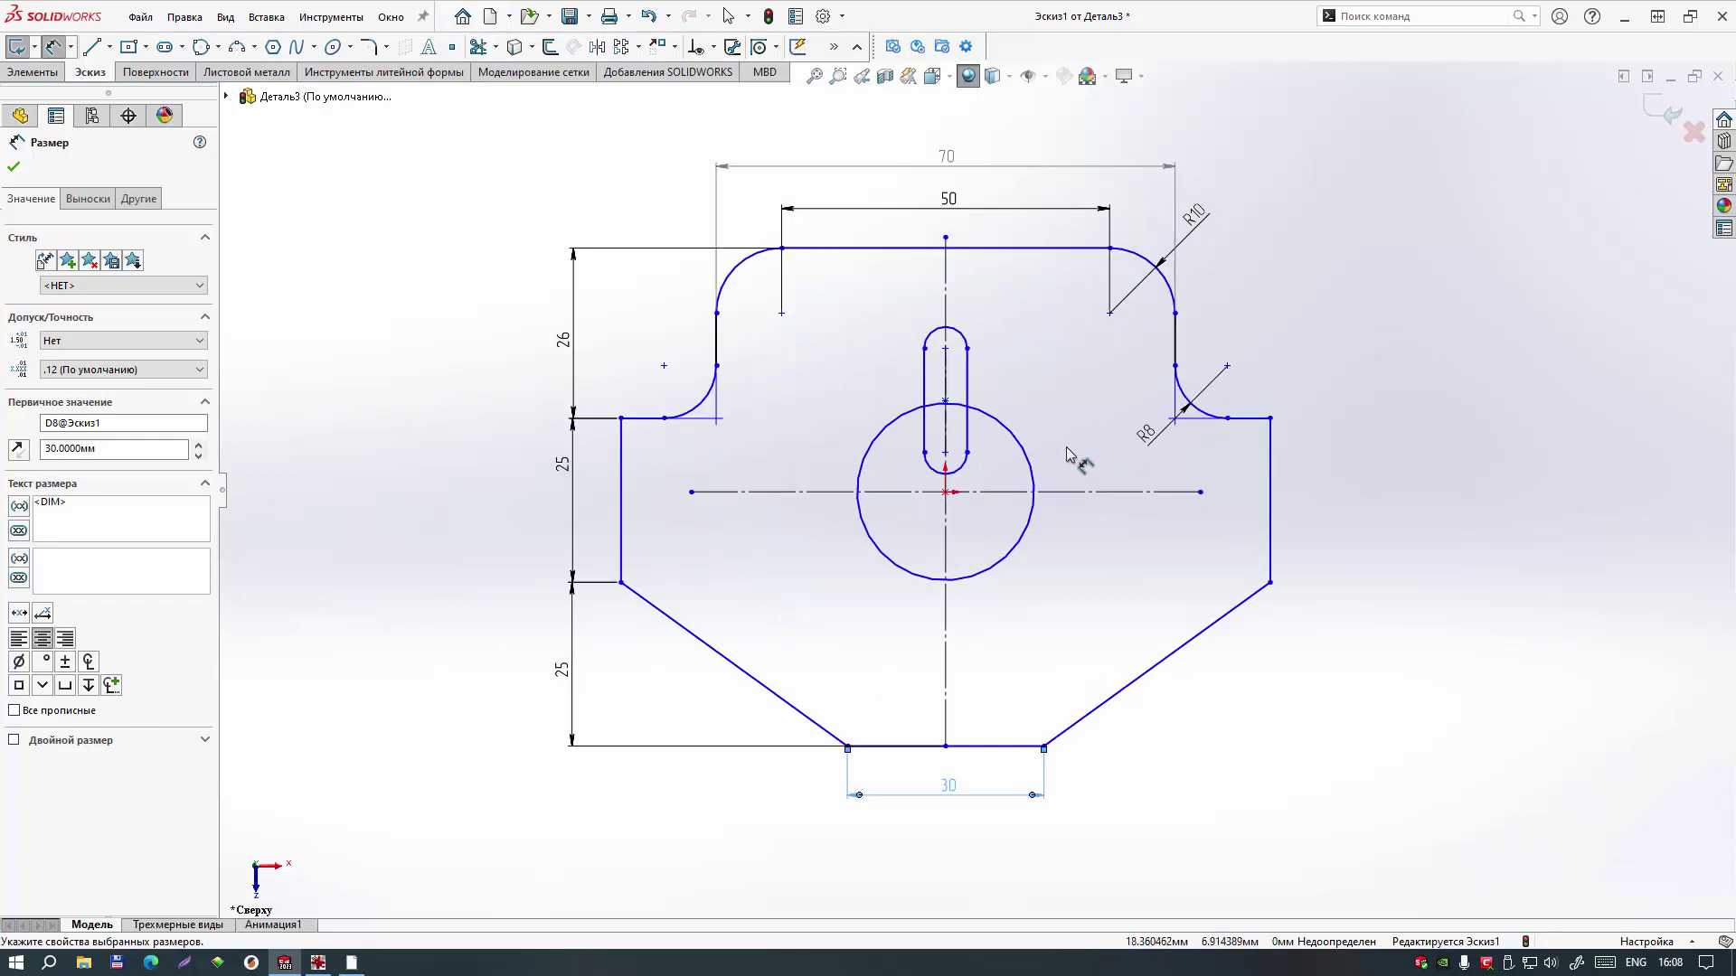
key(alt+Tab)
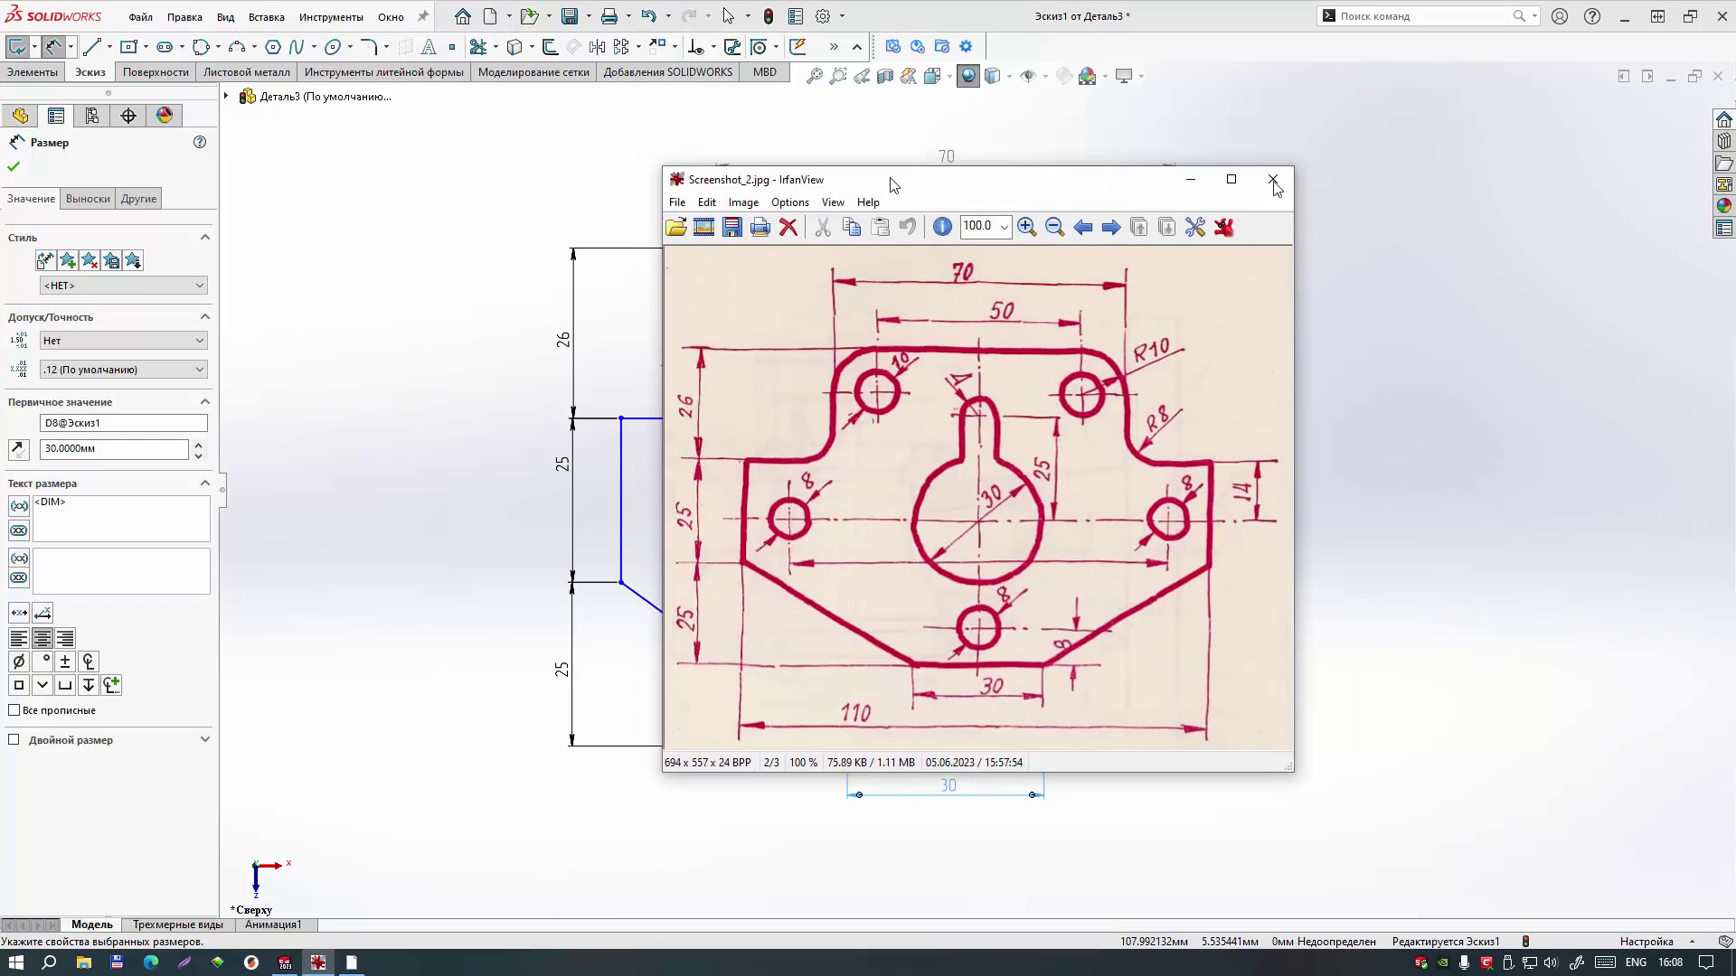
key(Escape)
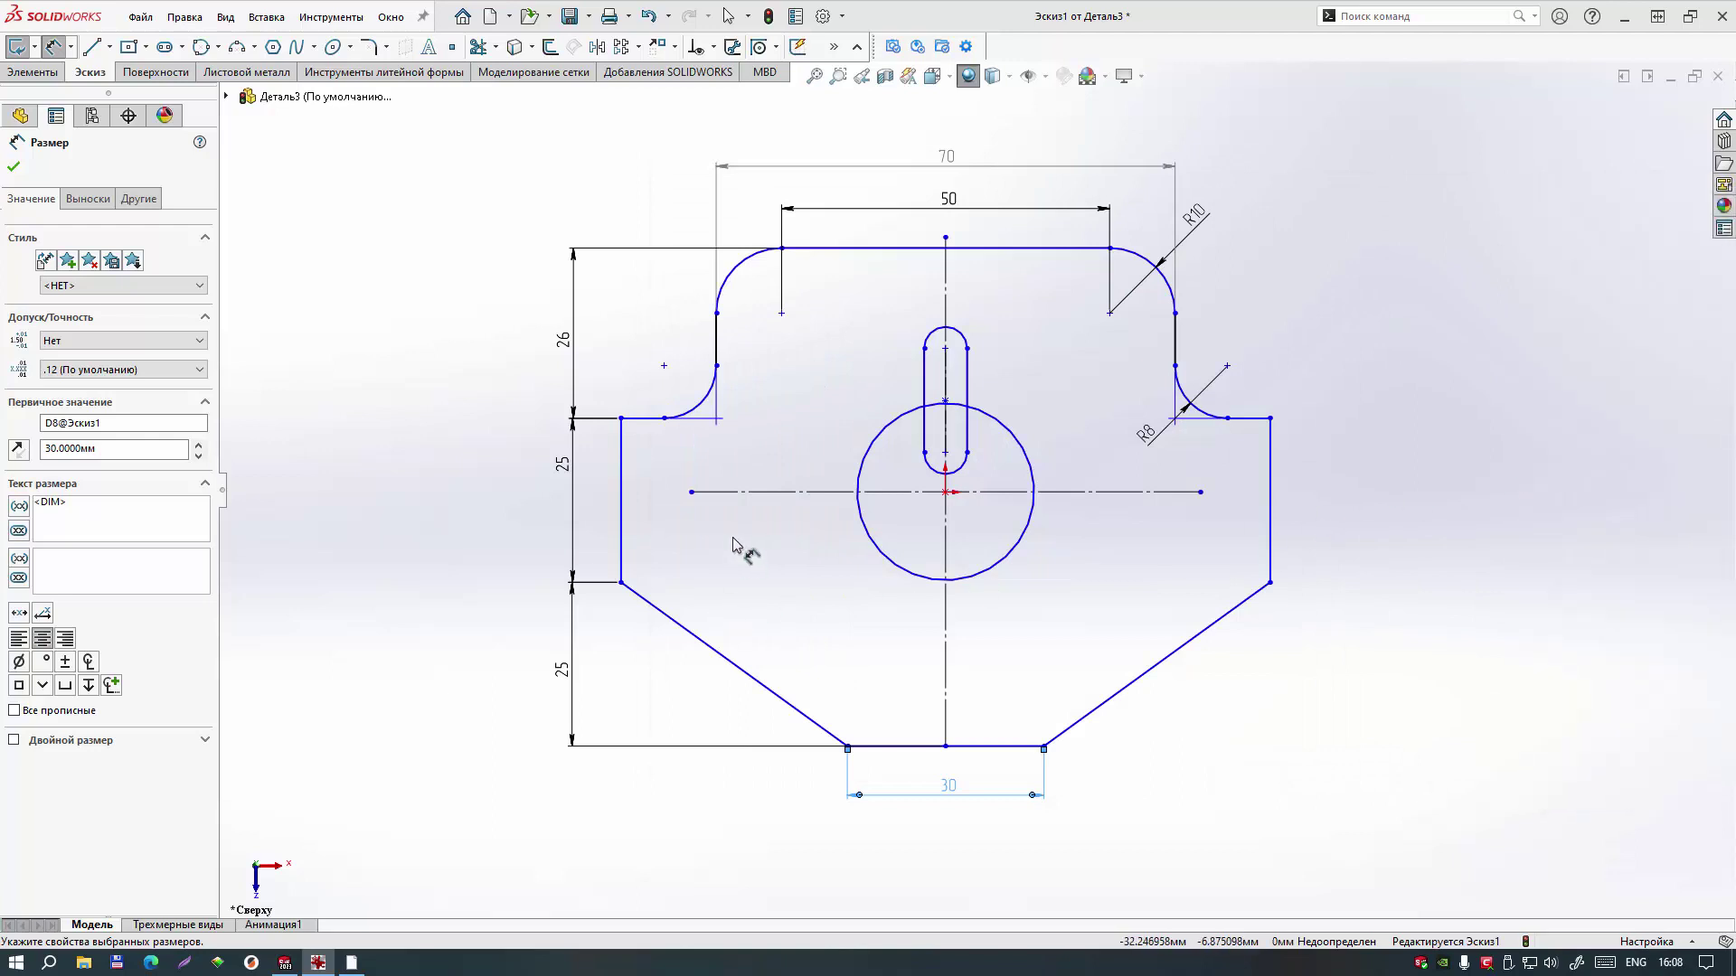
Step: Attempt dimensions on the centreline and left edge, cancelling each attempt
click(691, 493)
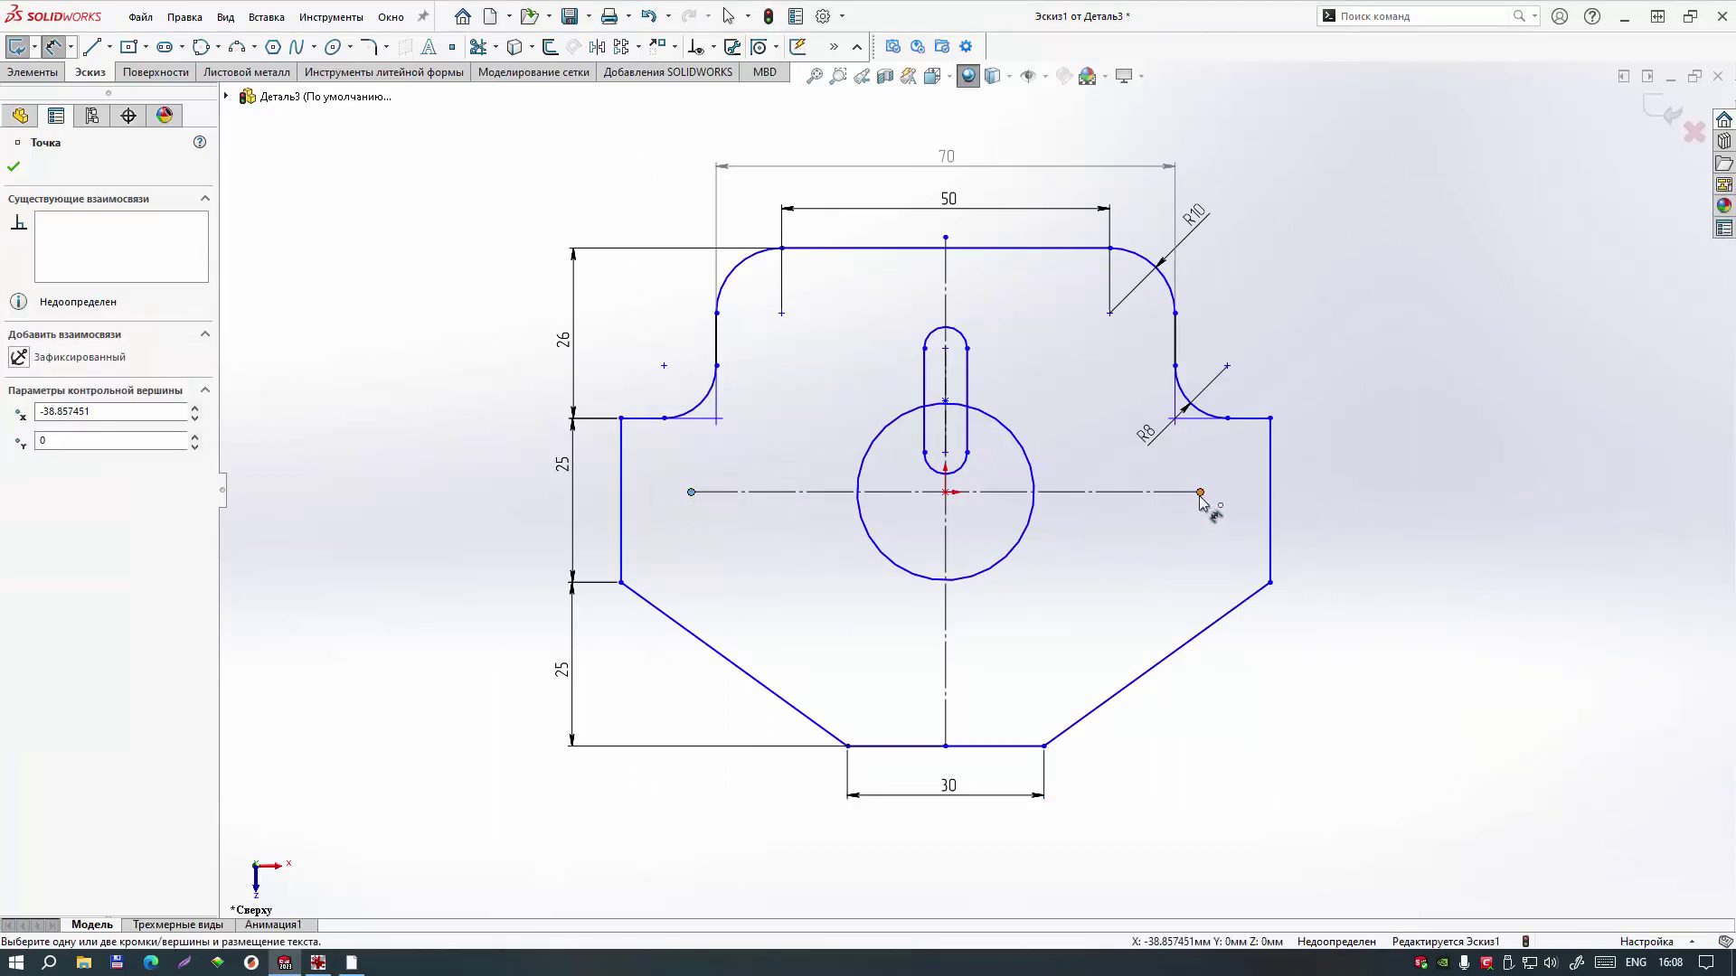
click(1201, 492)
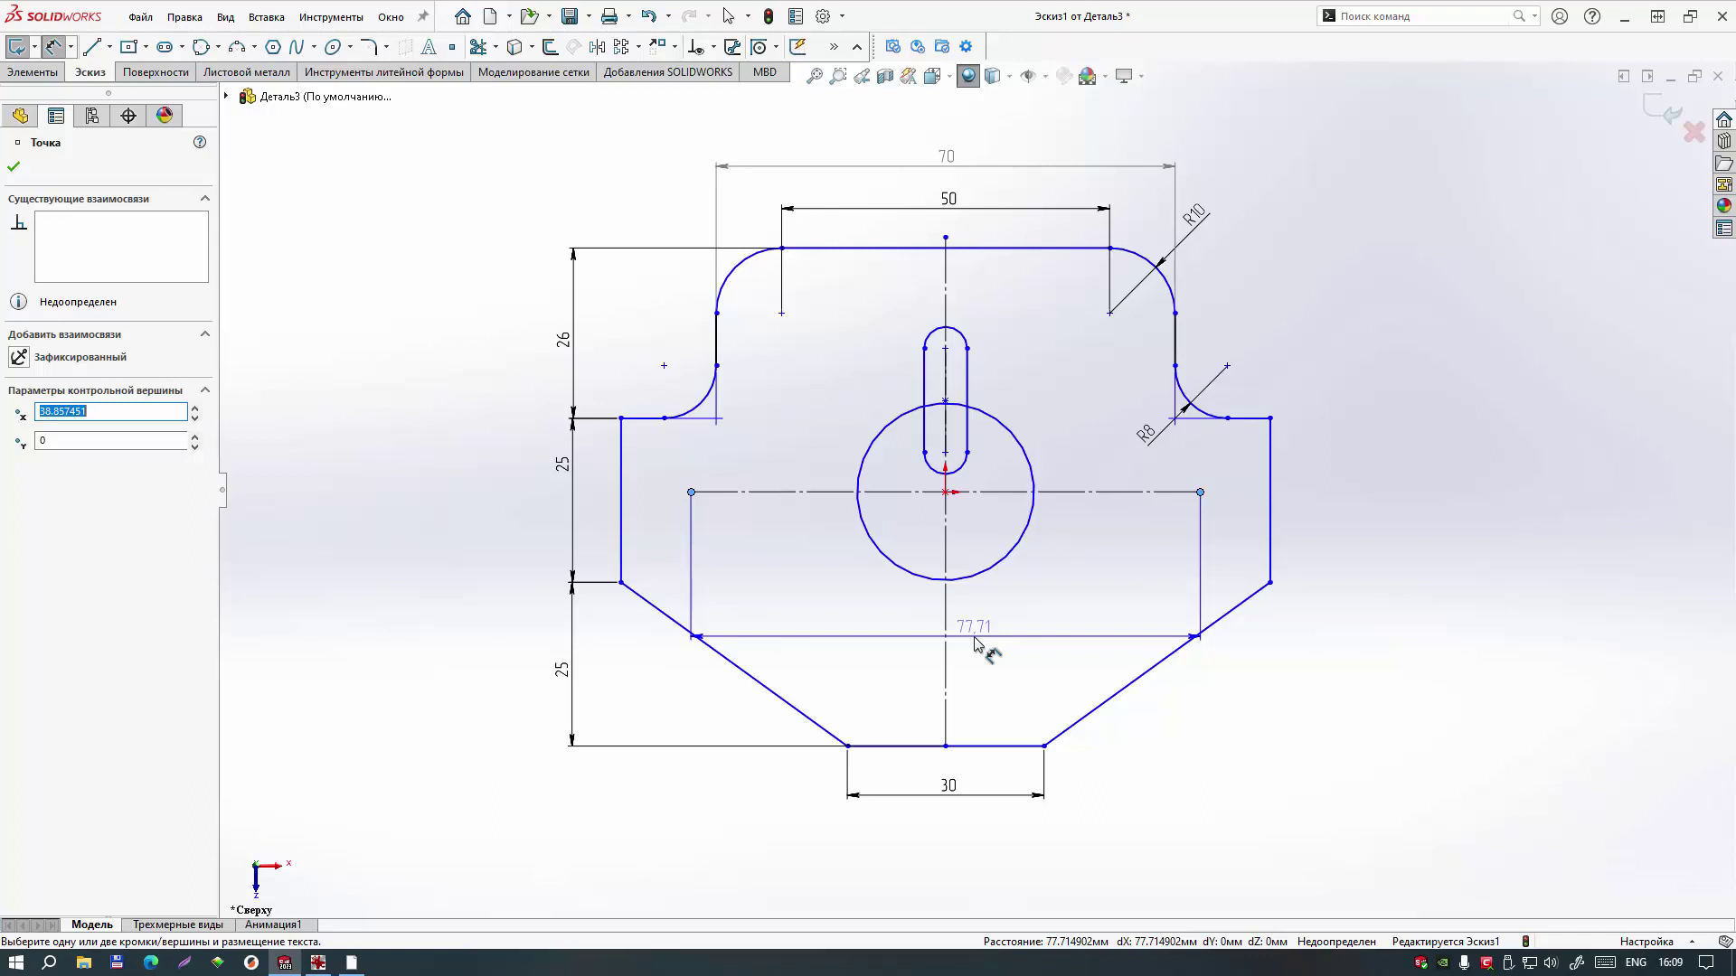
key(Escape)
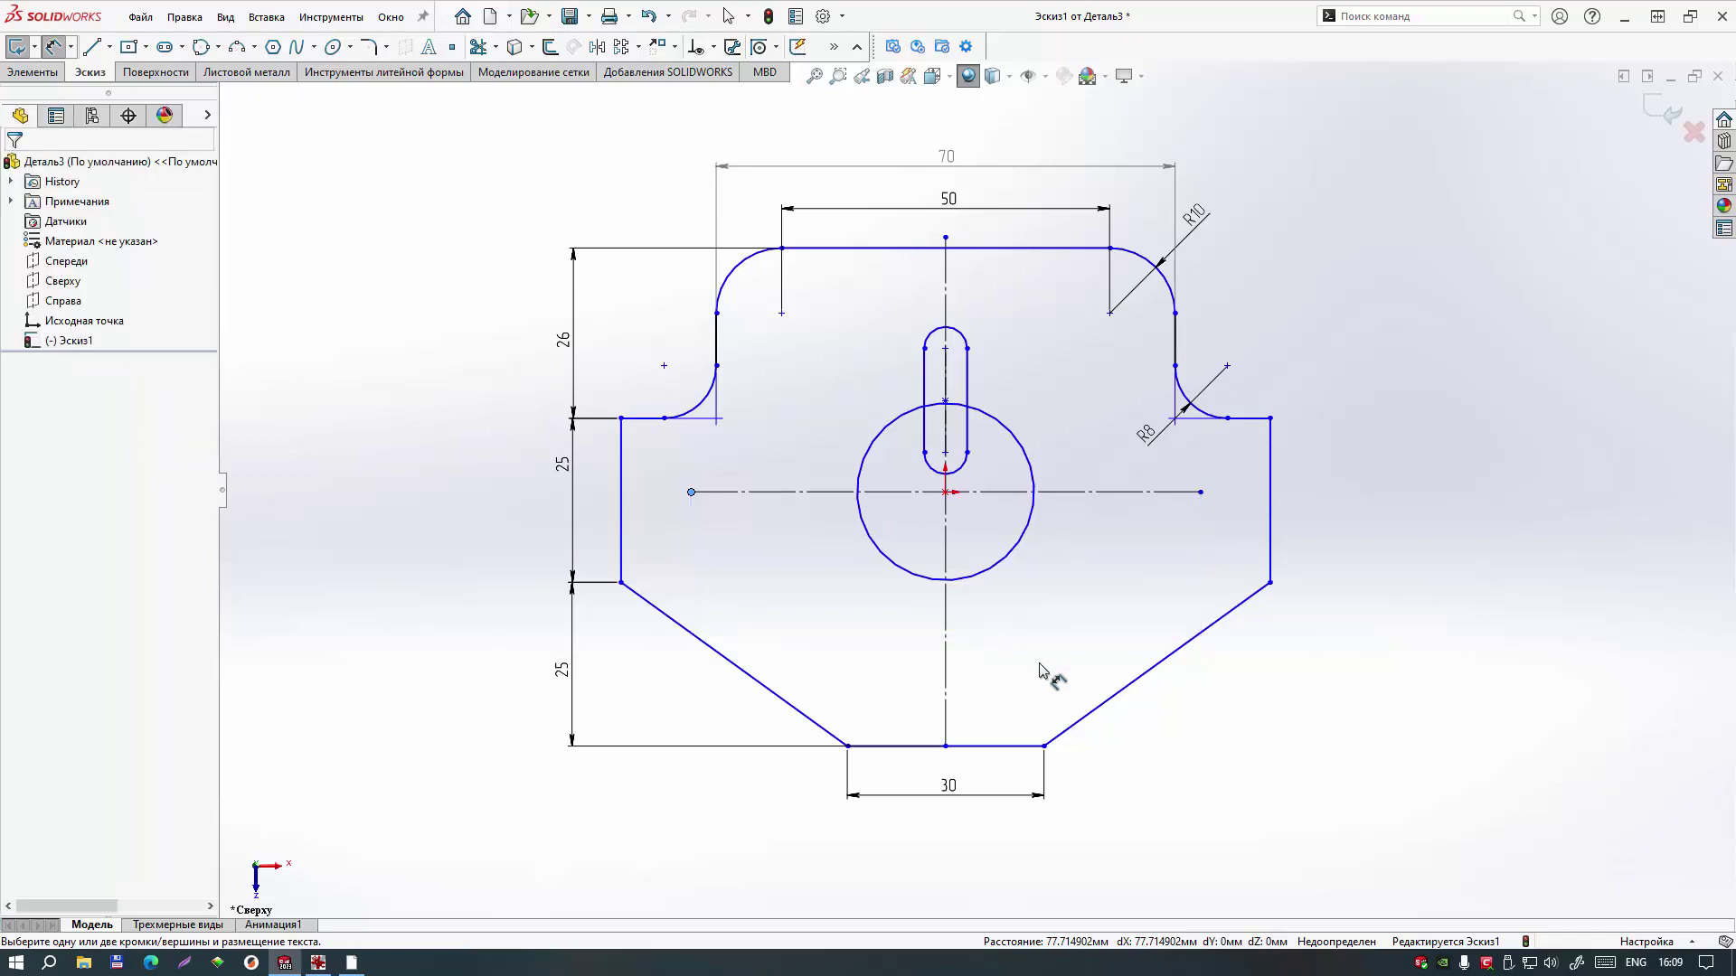
click(624, 565)
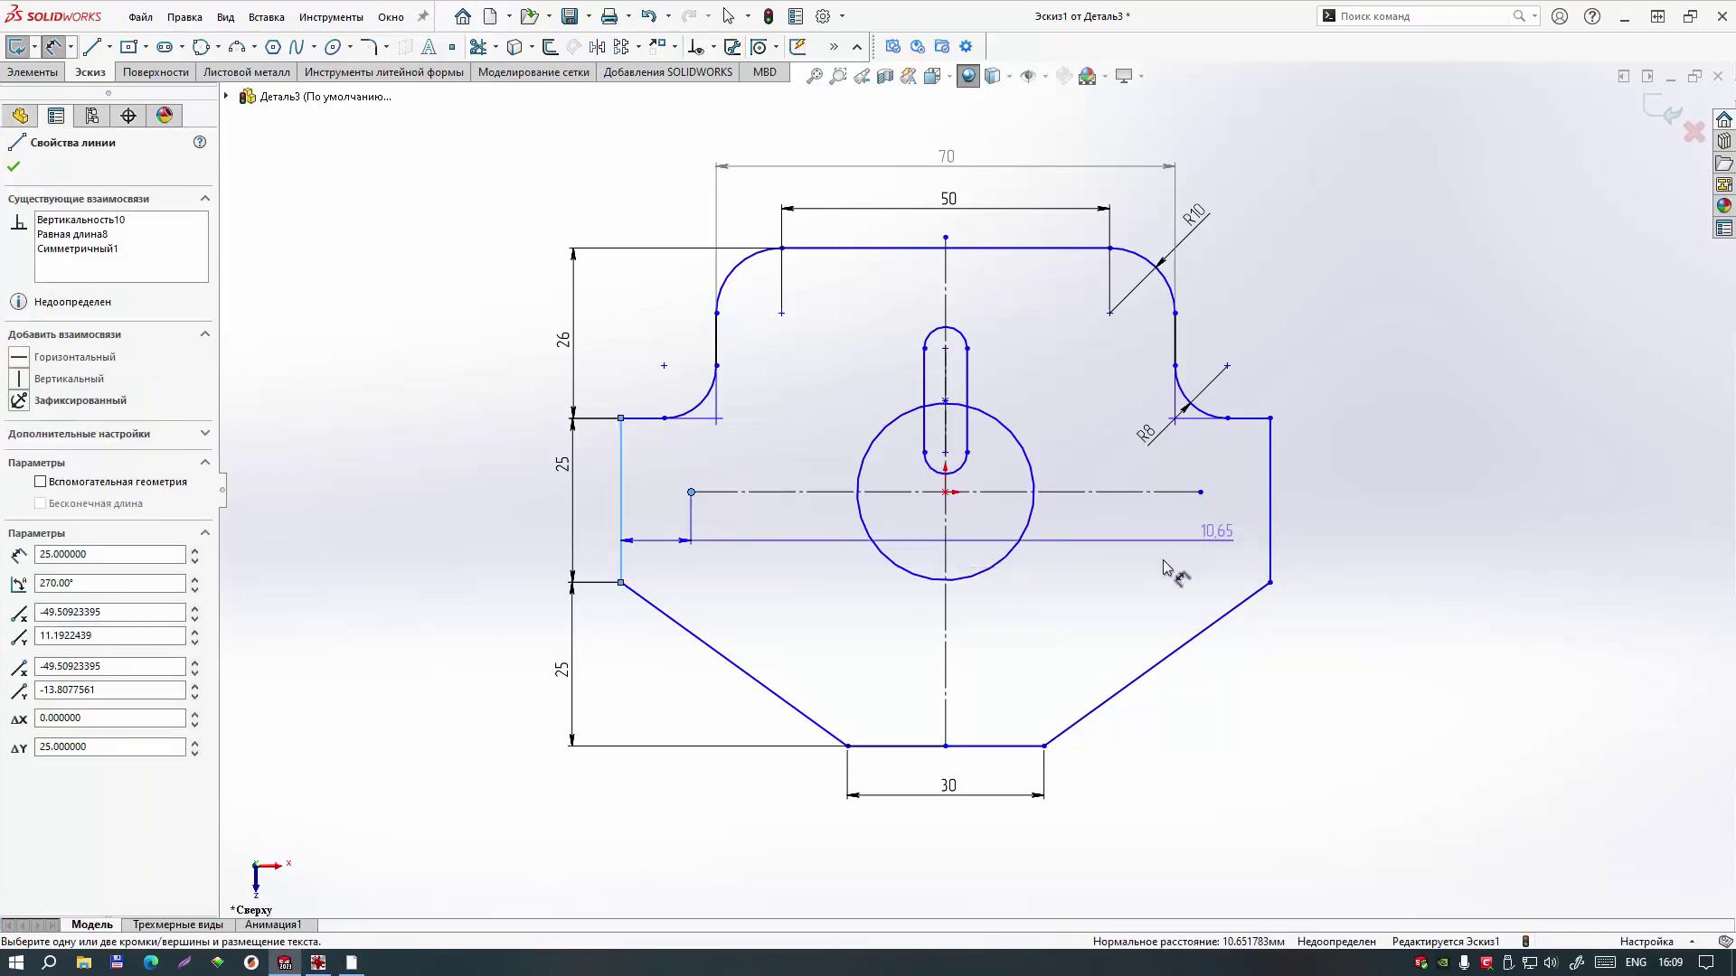
key(Escape)
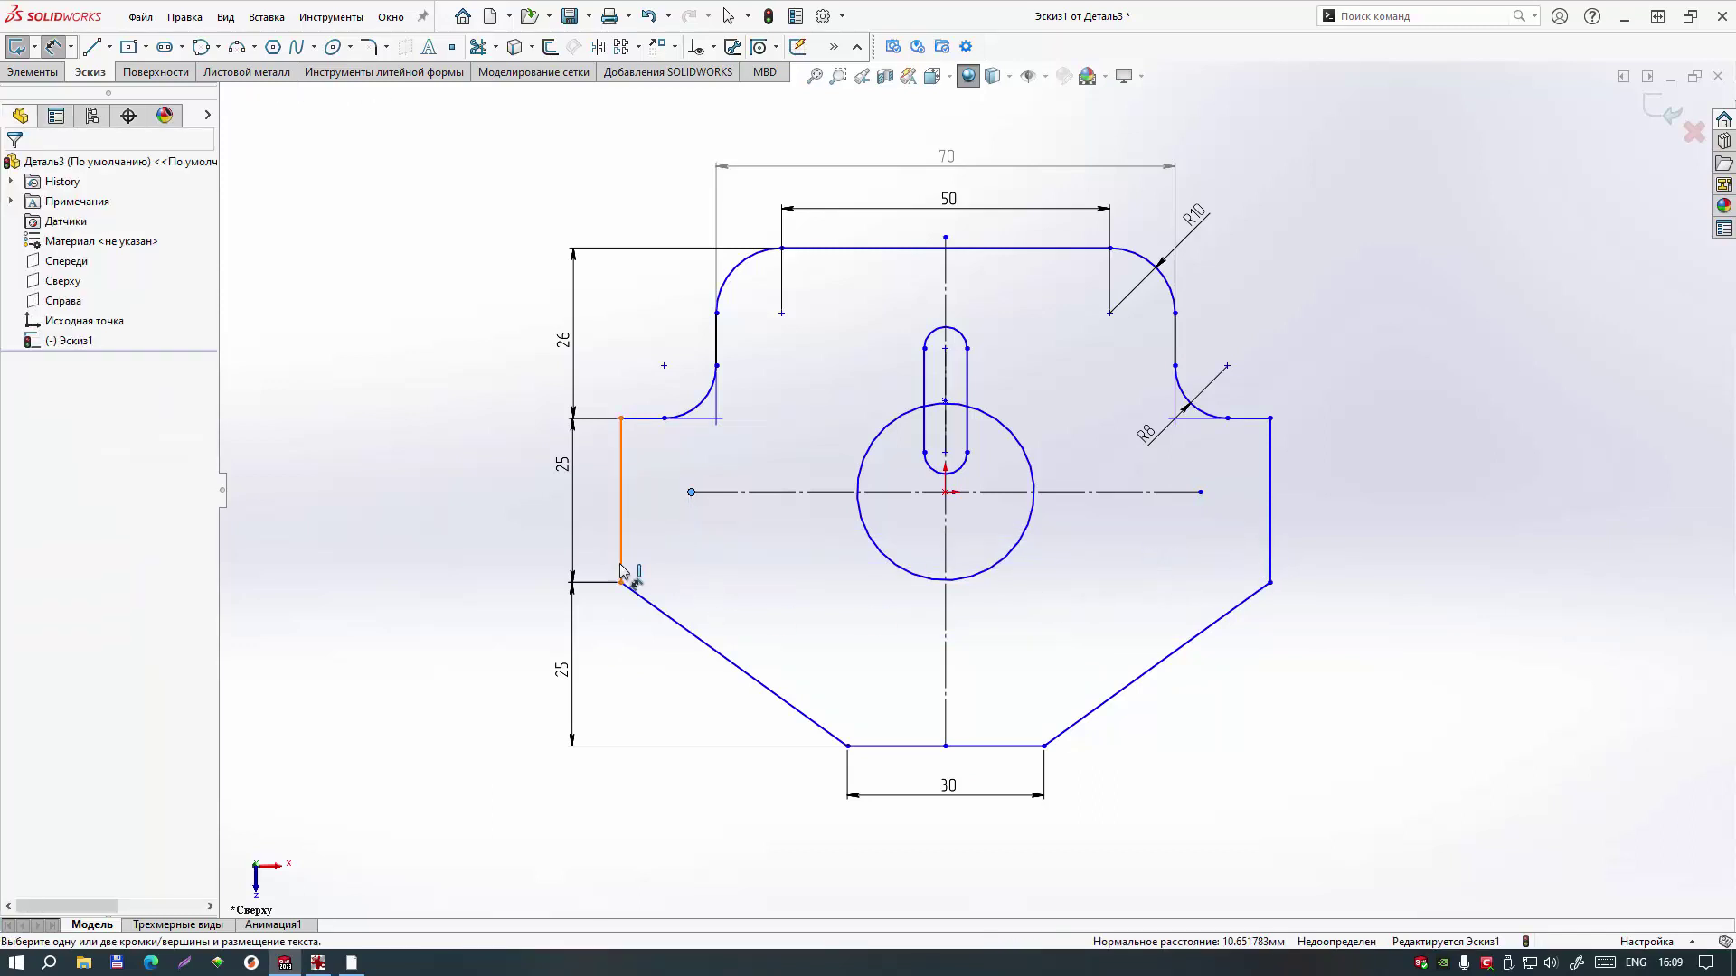
click(622, 565)
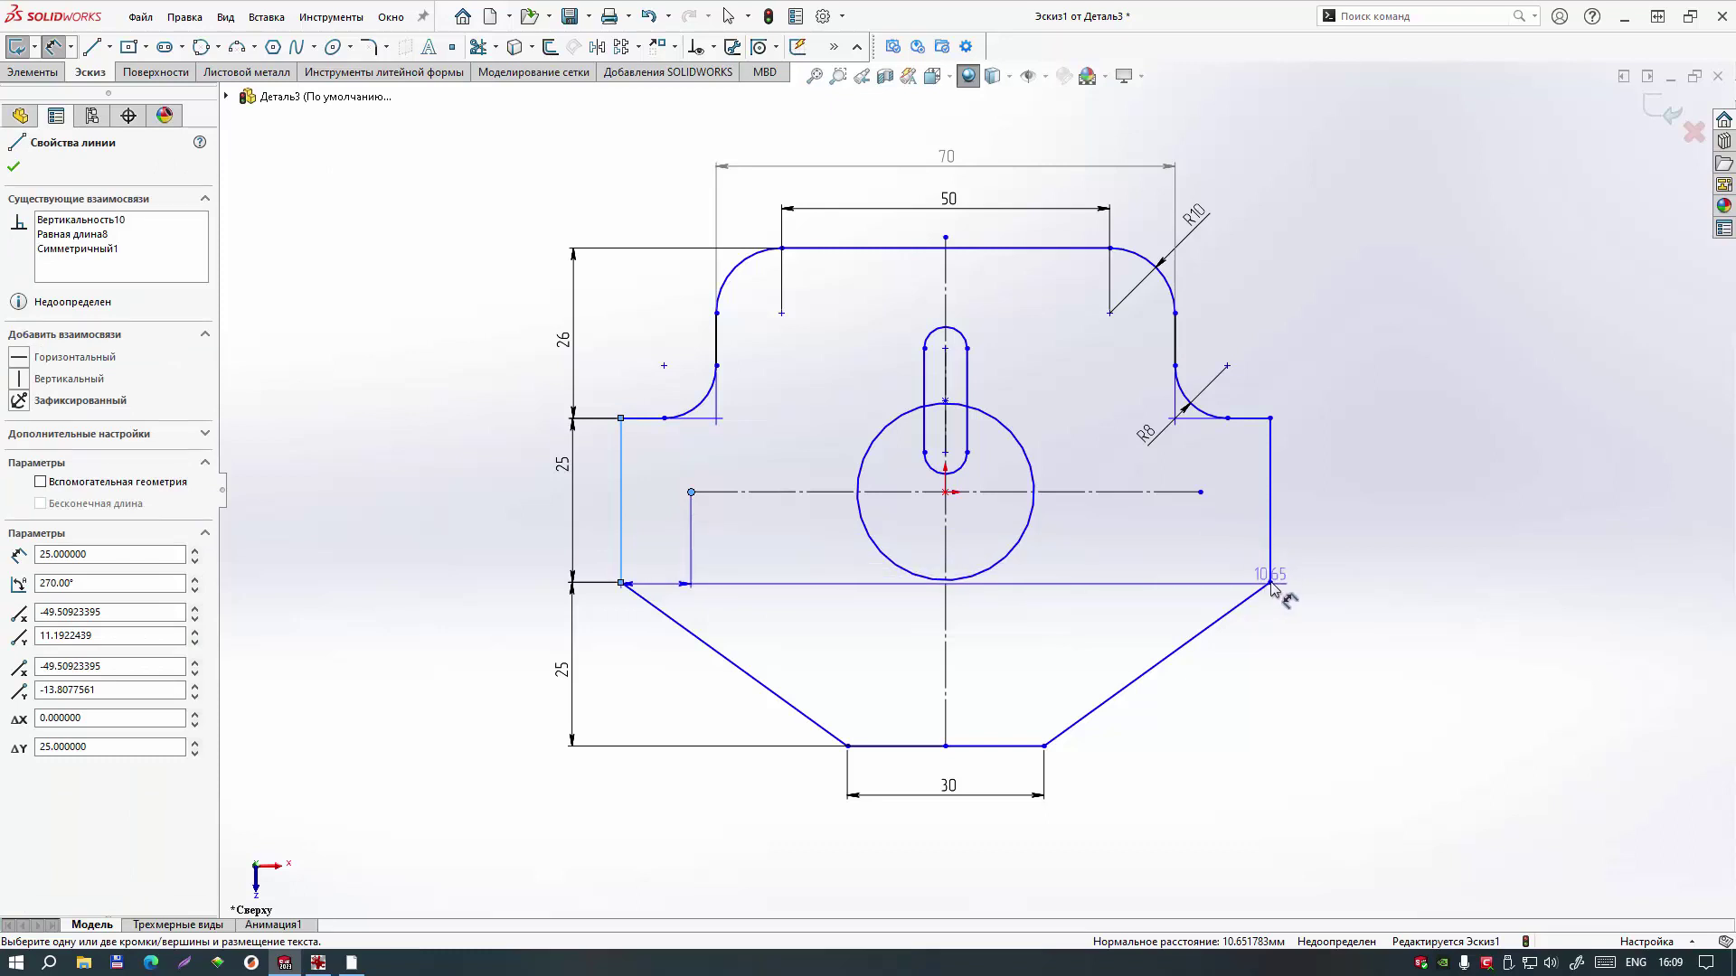
key(Escape)
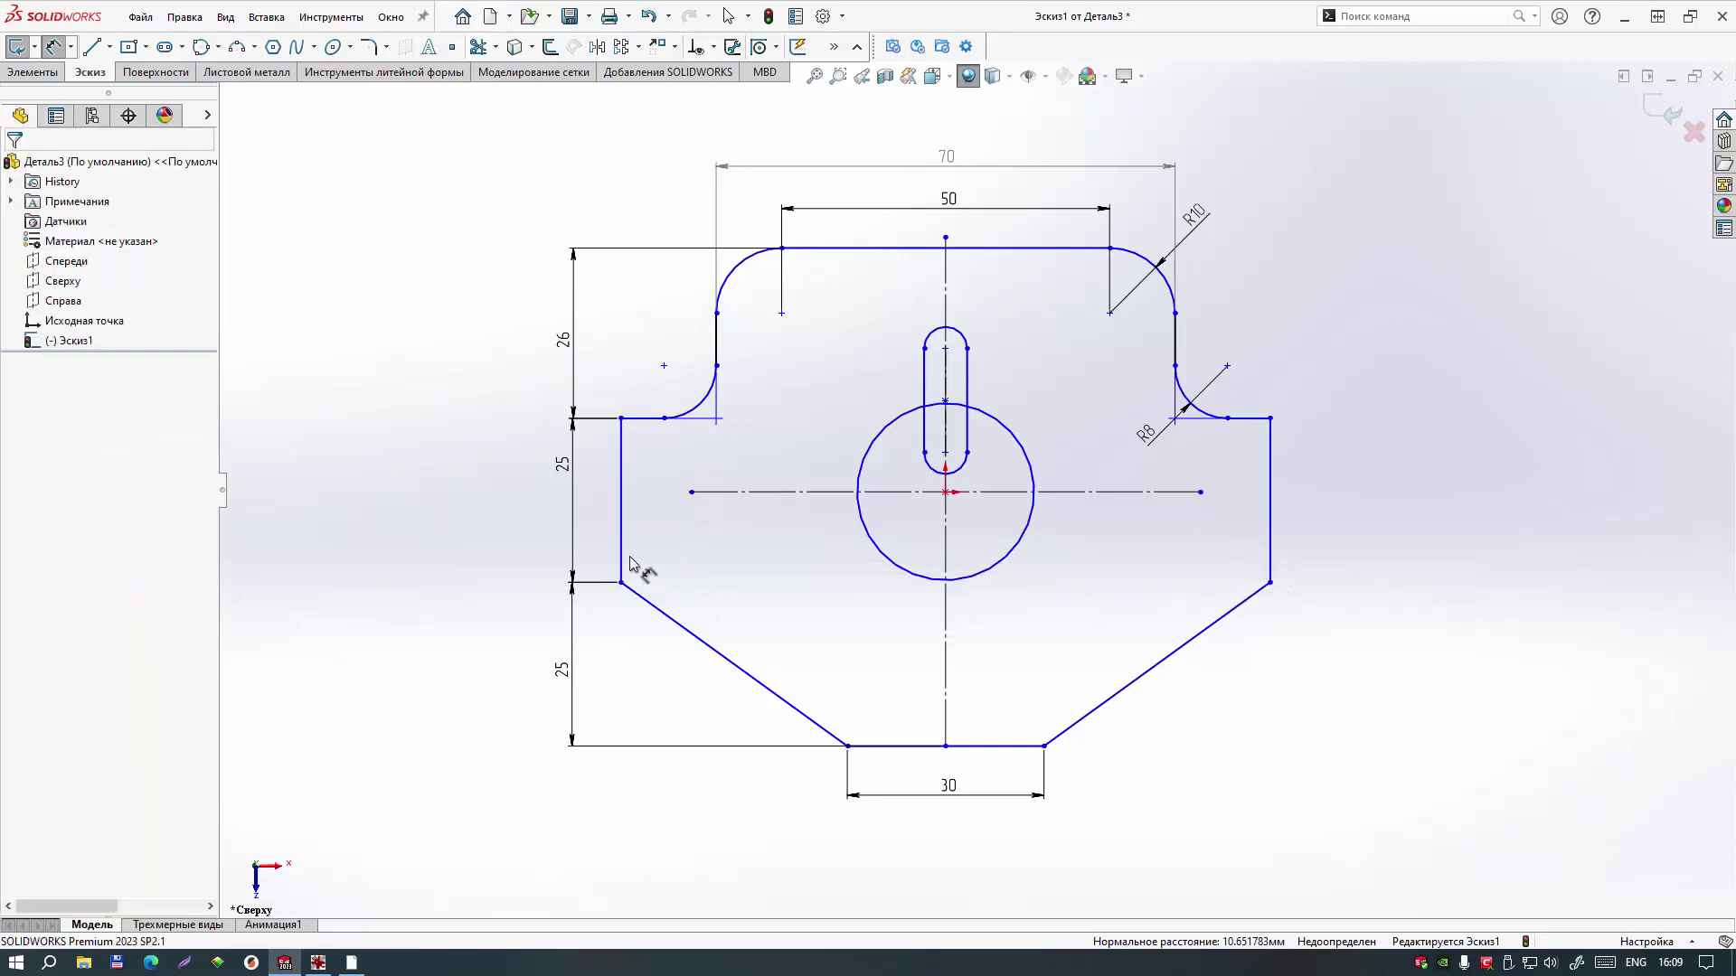
Step: Set 110 mm between the plate's outer vertical edges and bring the reference drawing back
click(622, 562)
click(1270, 551)
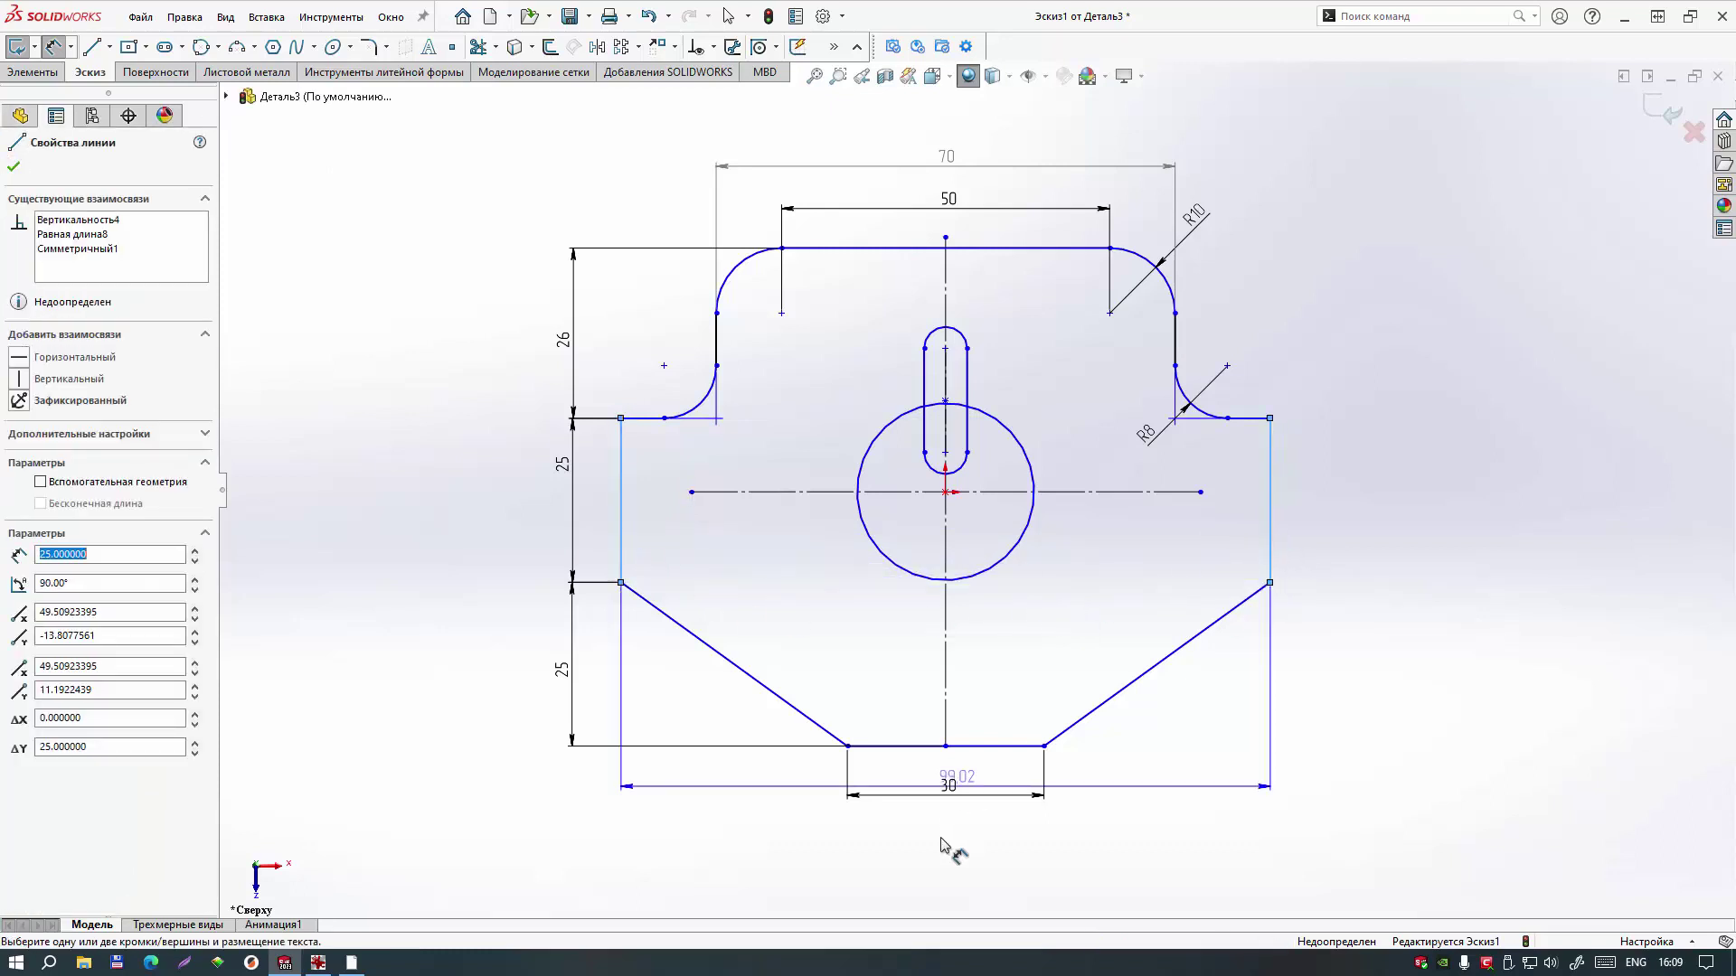
click(945, 845)
text(1)
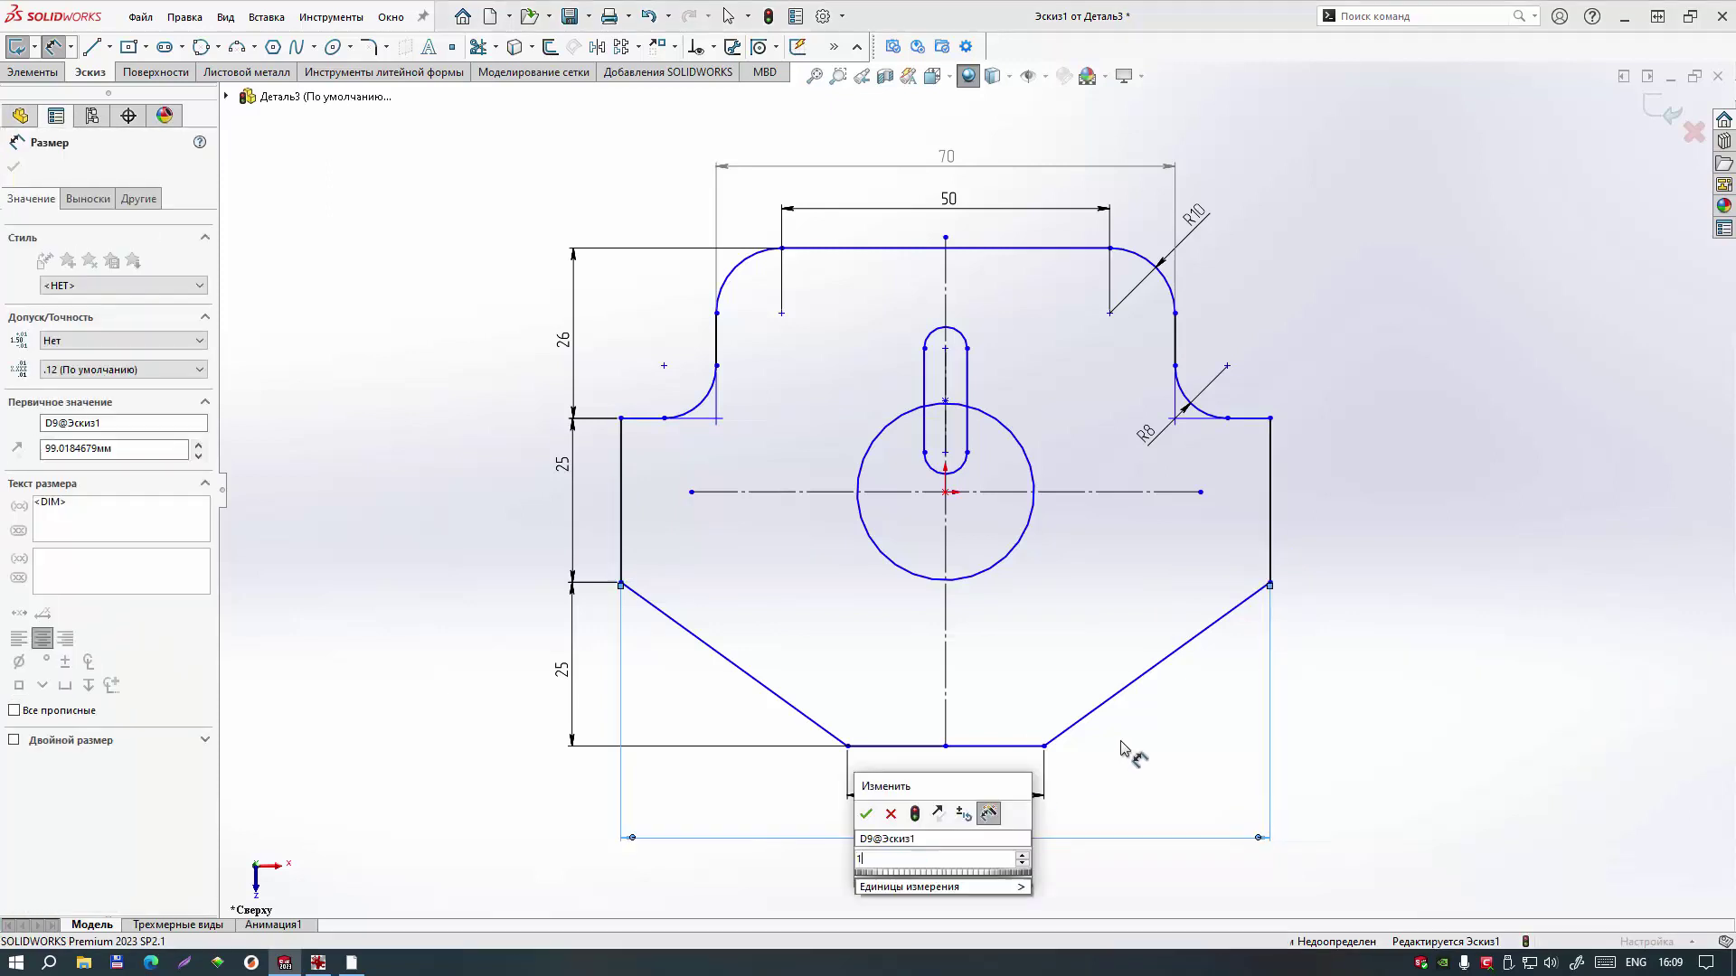
text(10)
key(Return)
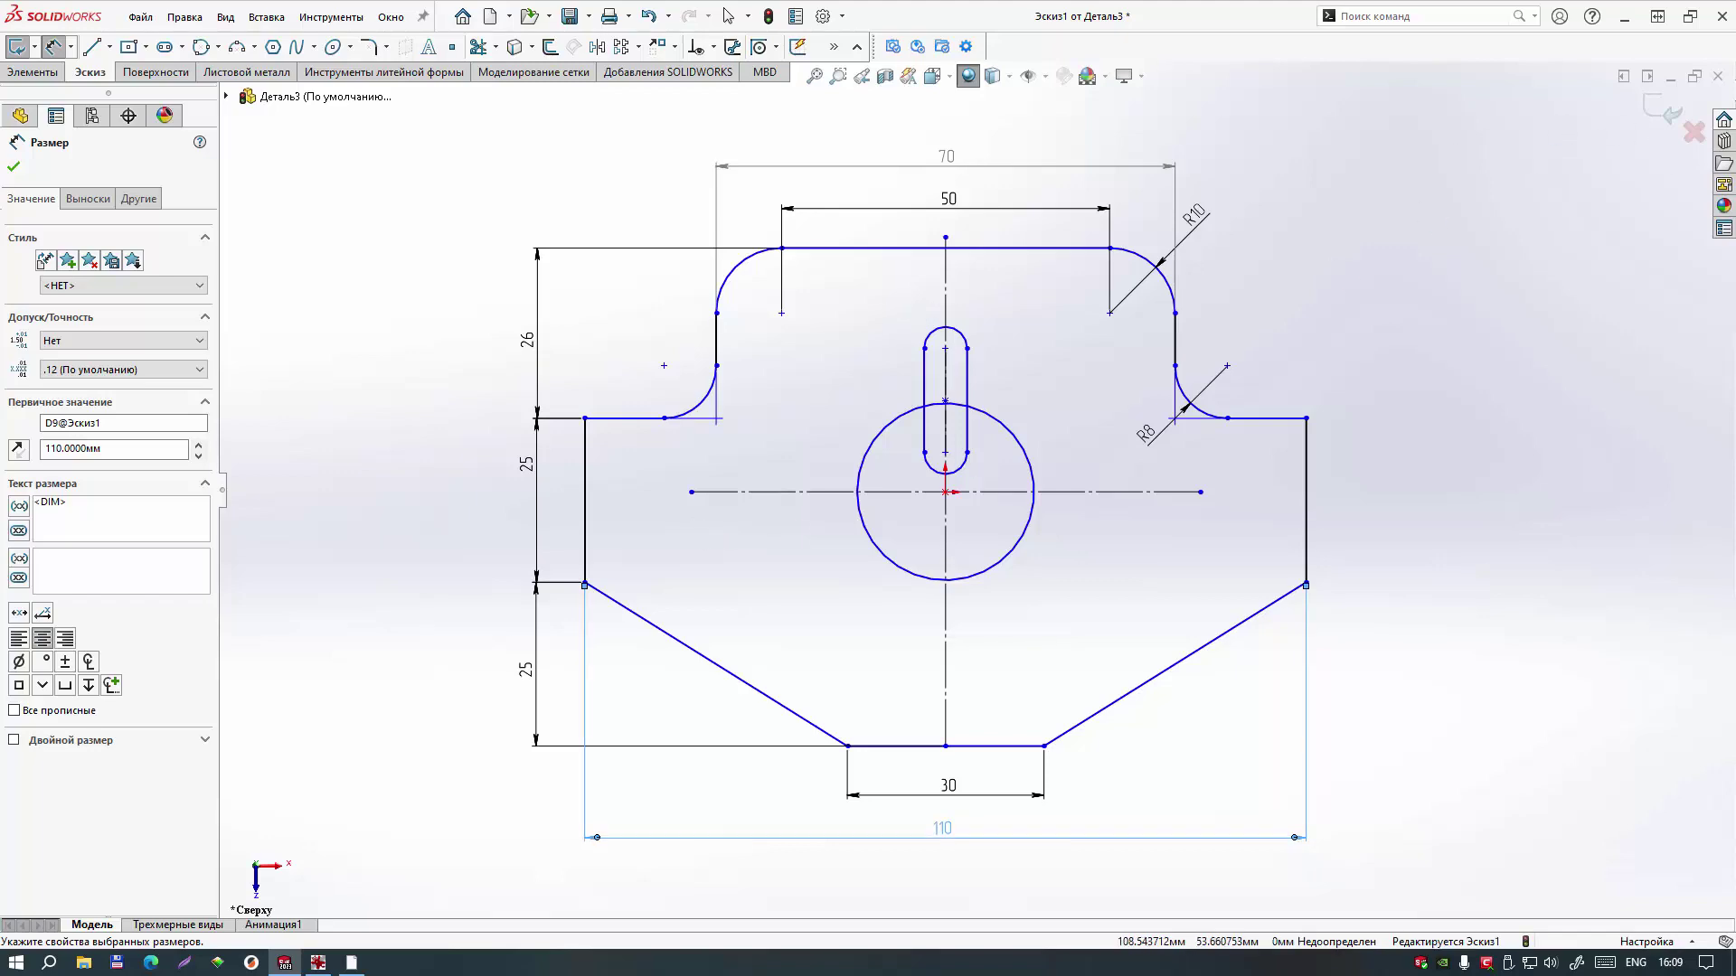
drag(1731, 198, 904, 198)
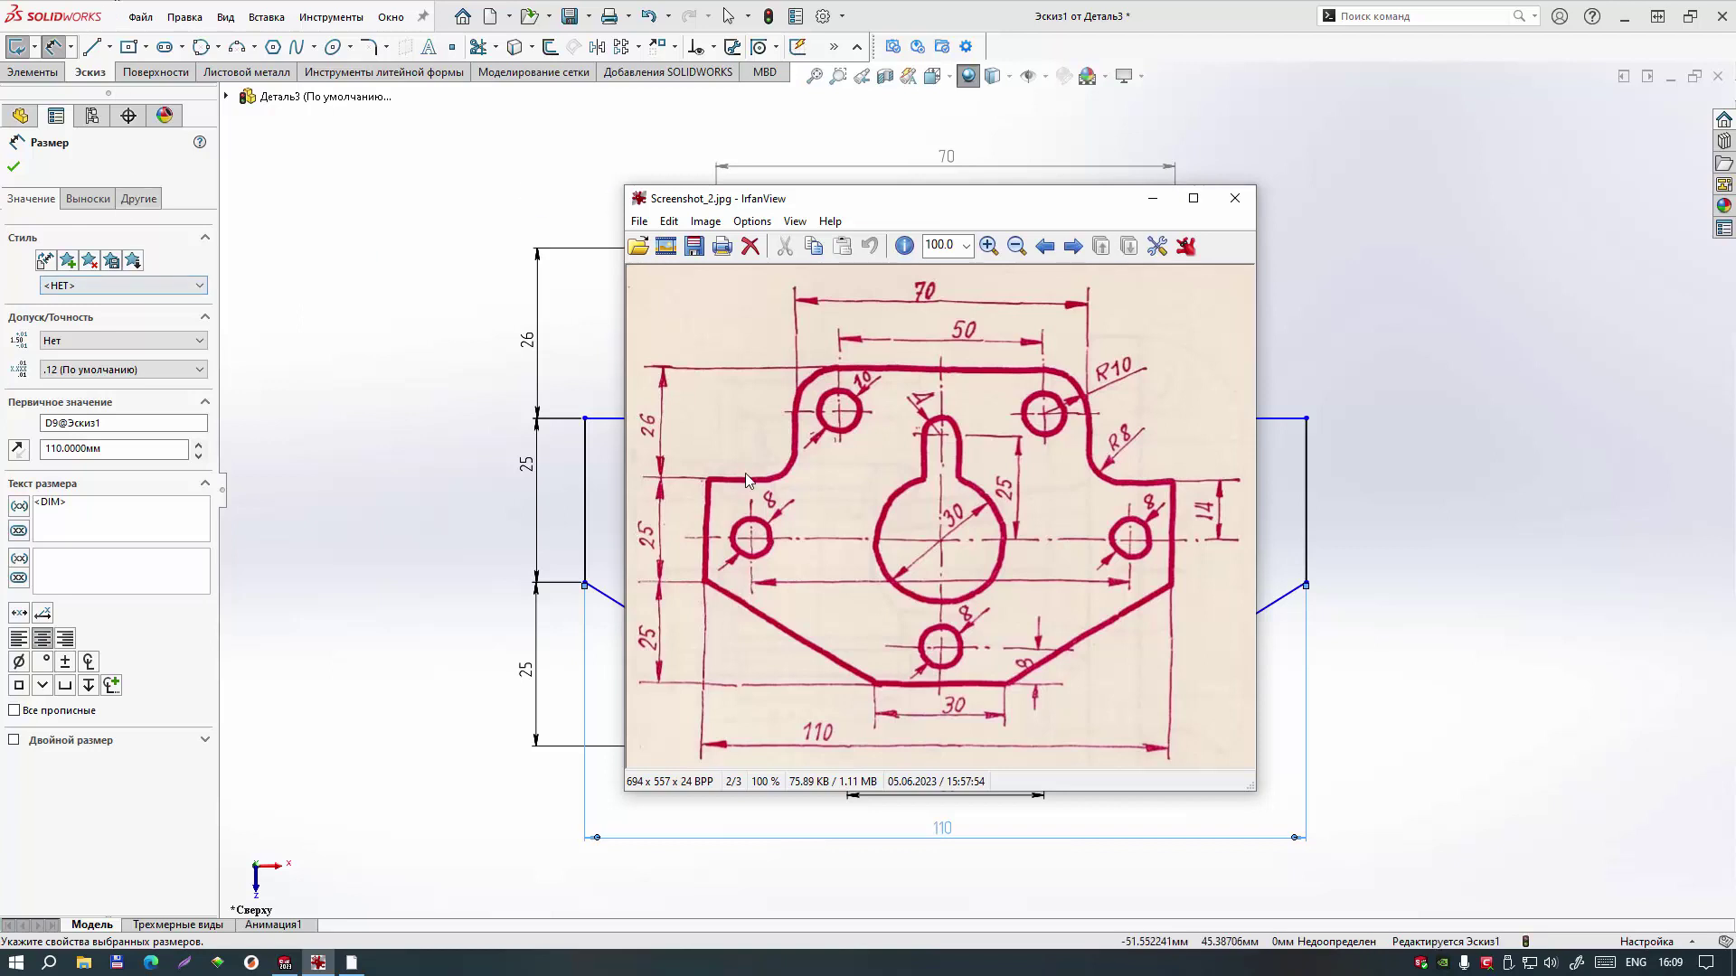
Step: Move the reference drawing aside to compare with the sketch, then close it
drag(1053, 198, 1486, 204)
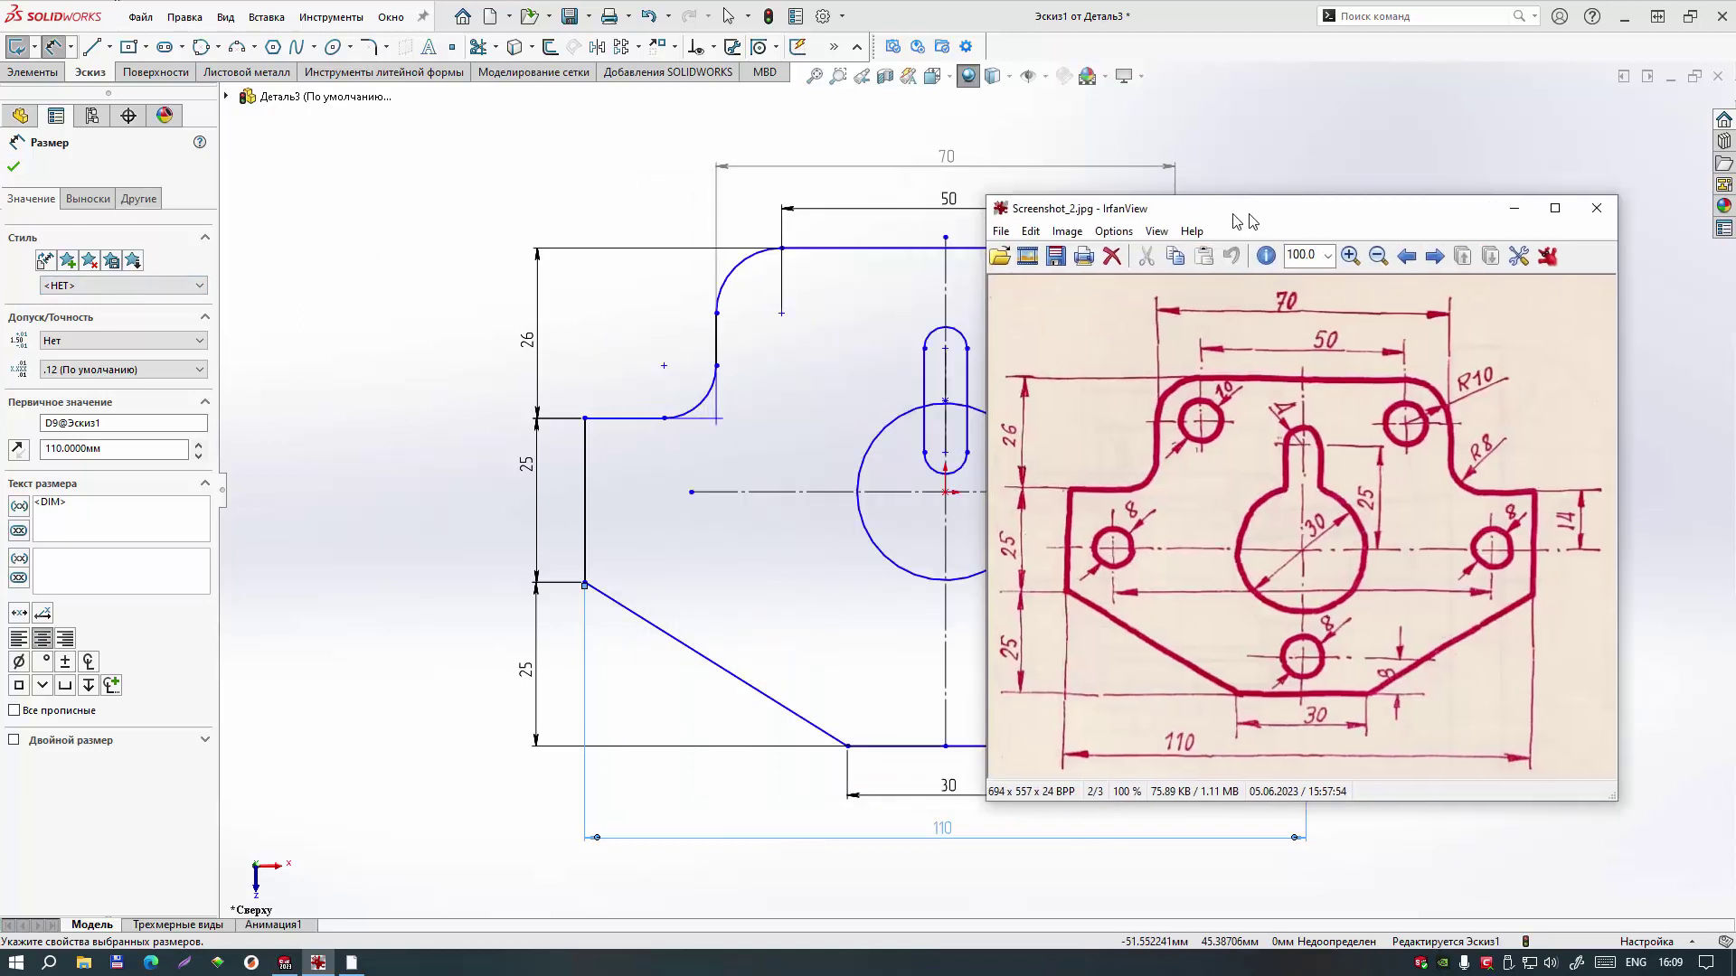
click(665, 419)
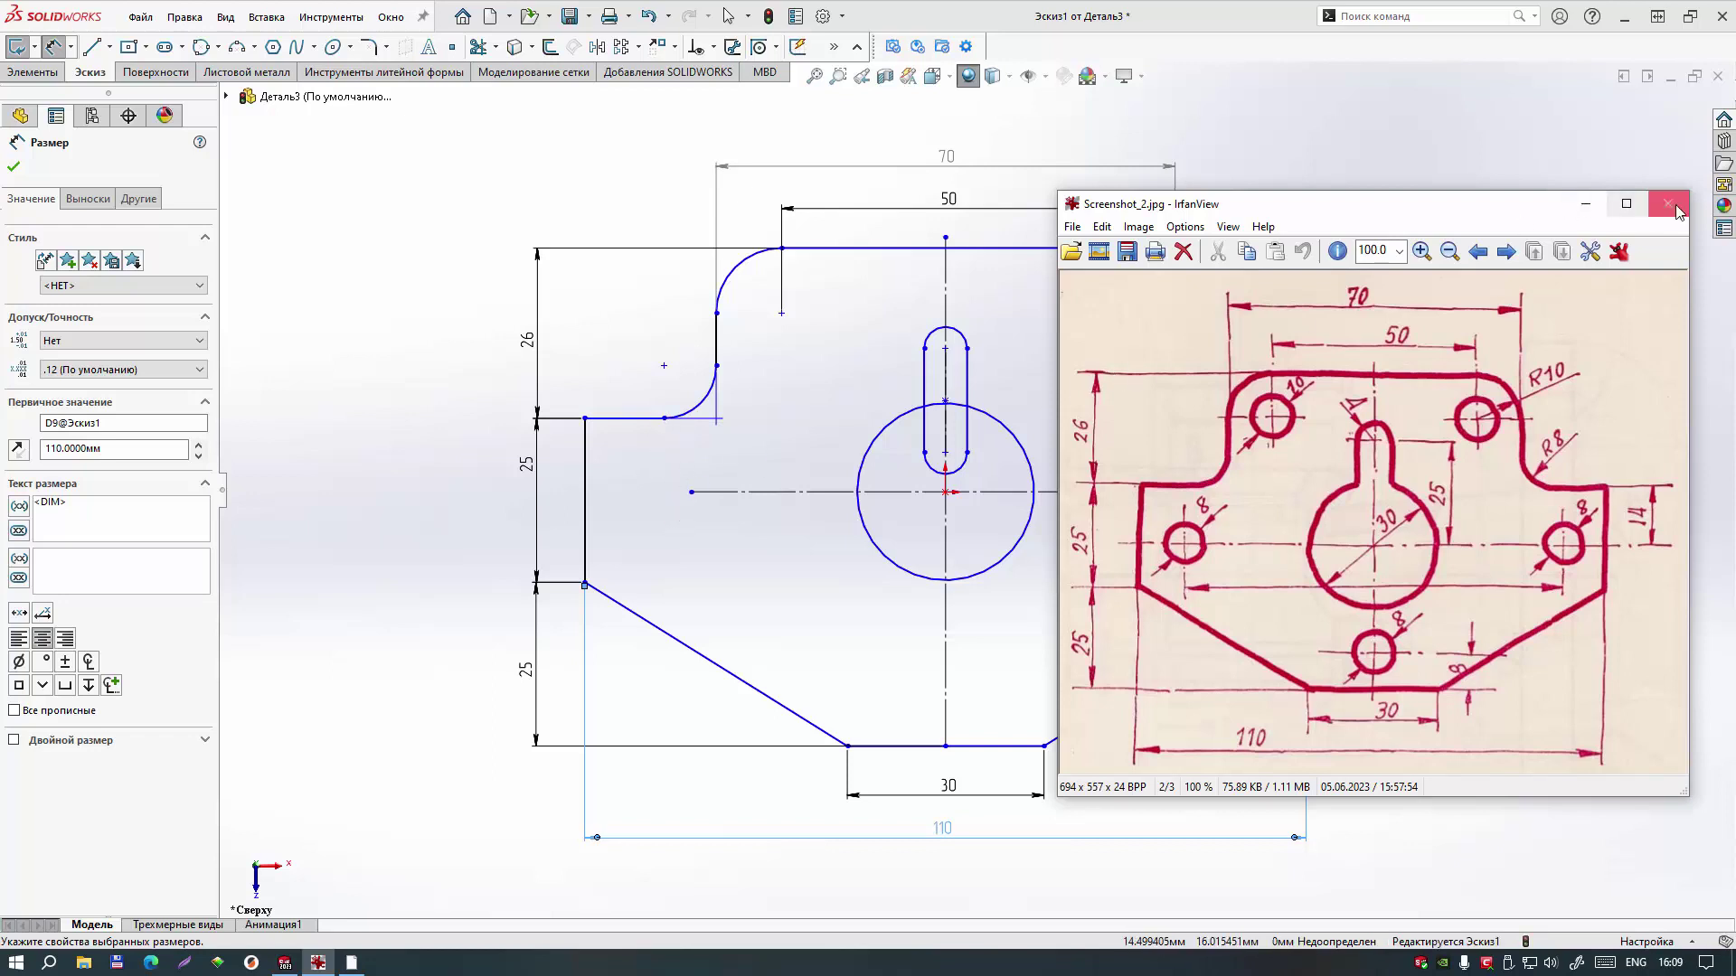
key(Escape)
Step: Align the centreline's left end vertically with the lower-left fillet end point
scroll(710, 524, down, 2)
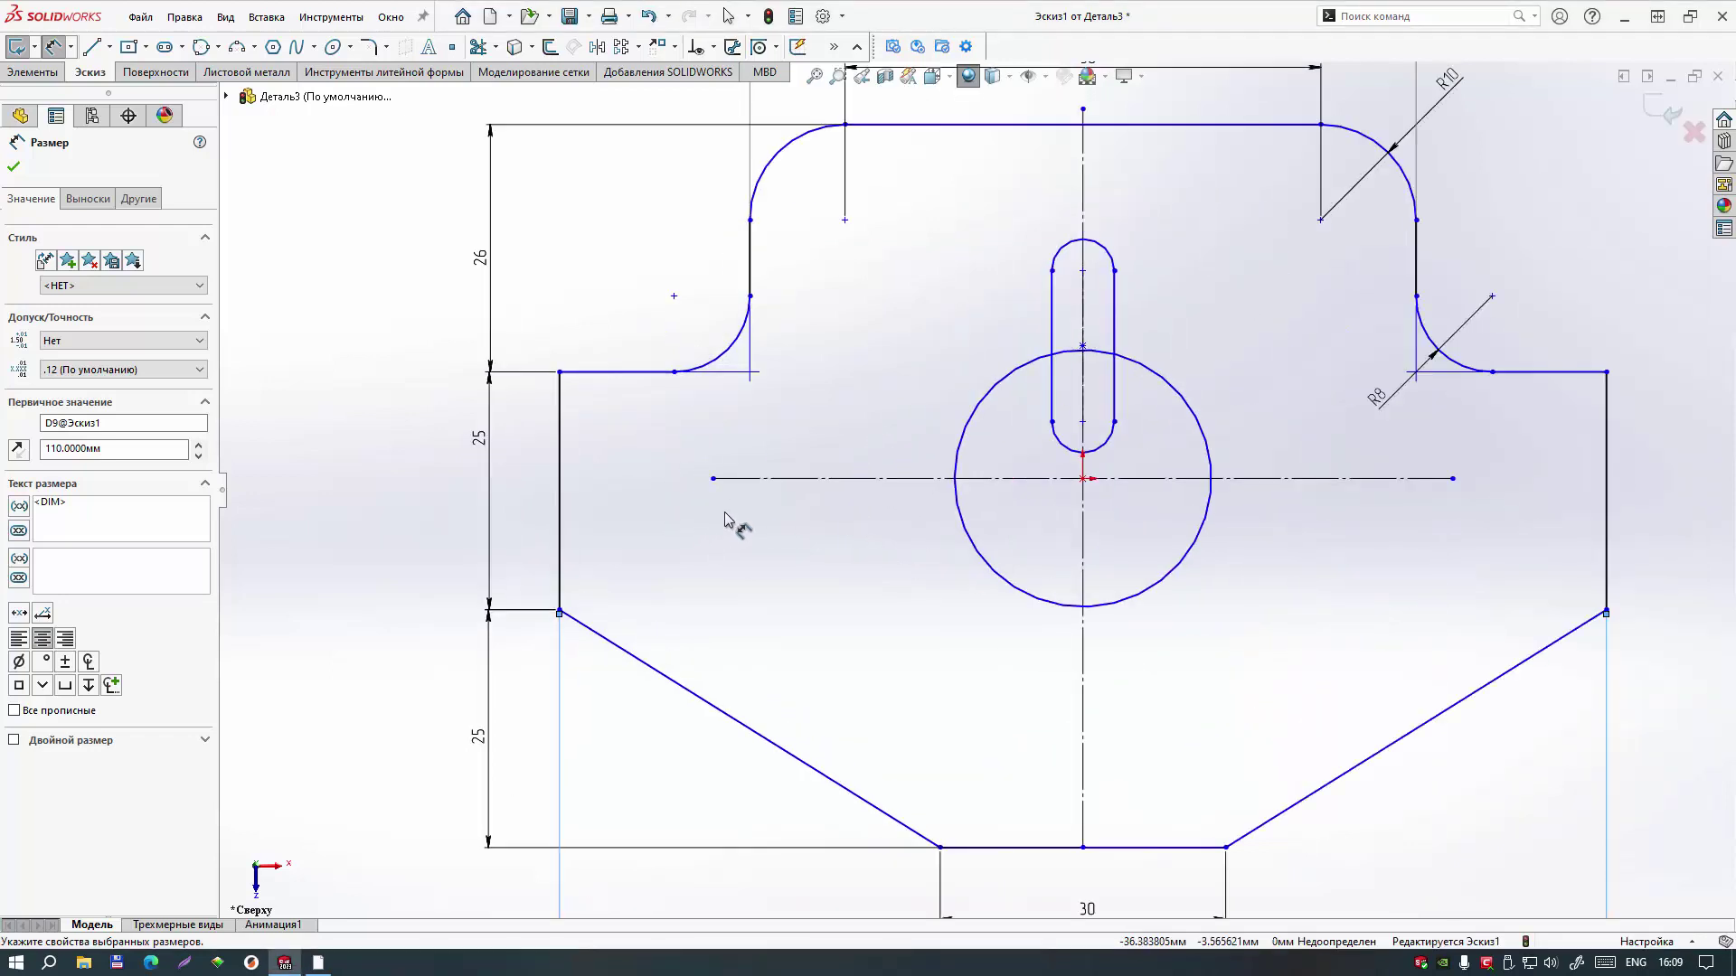
right_click(827, 398)
click(884, 461)
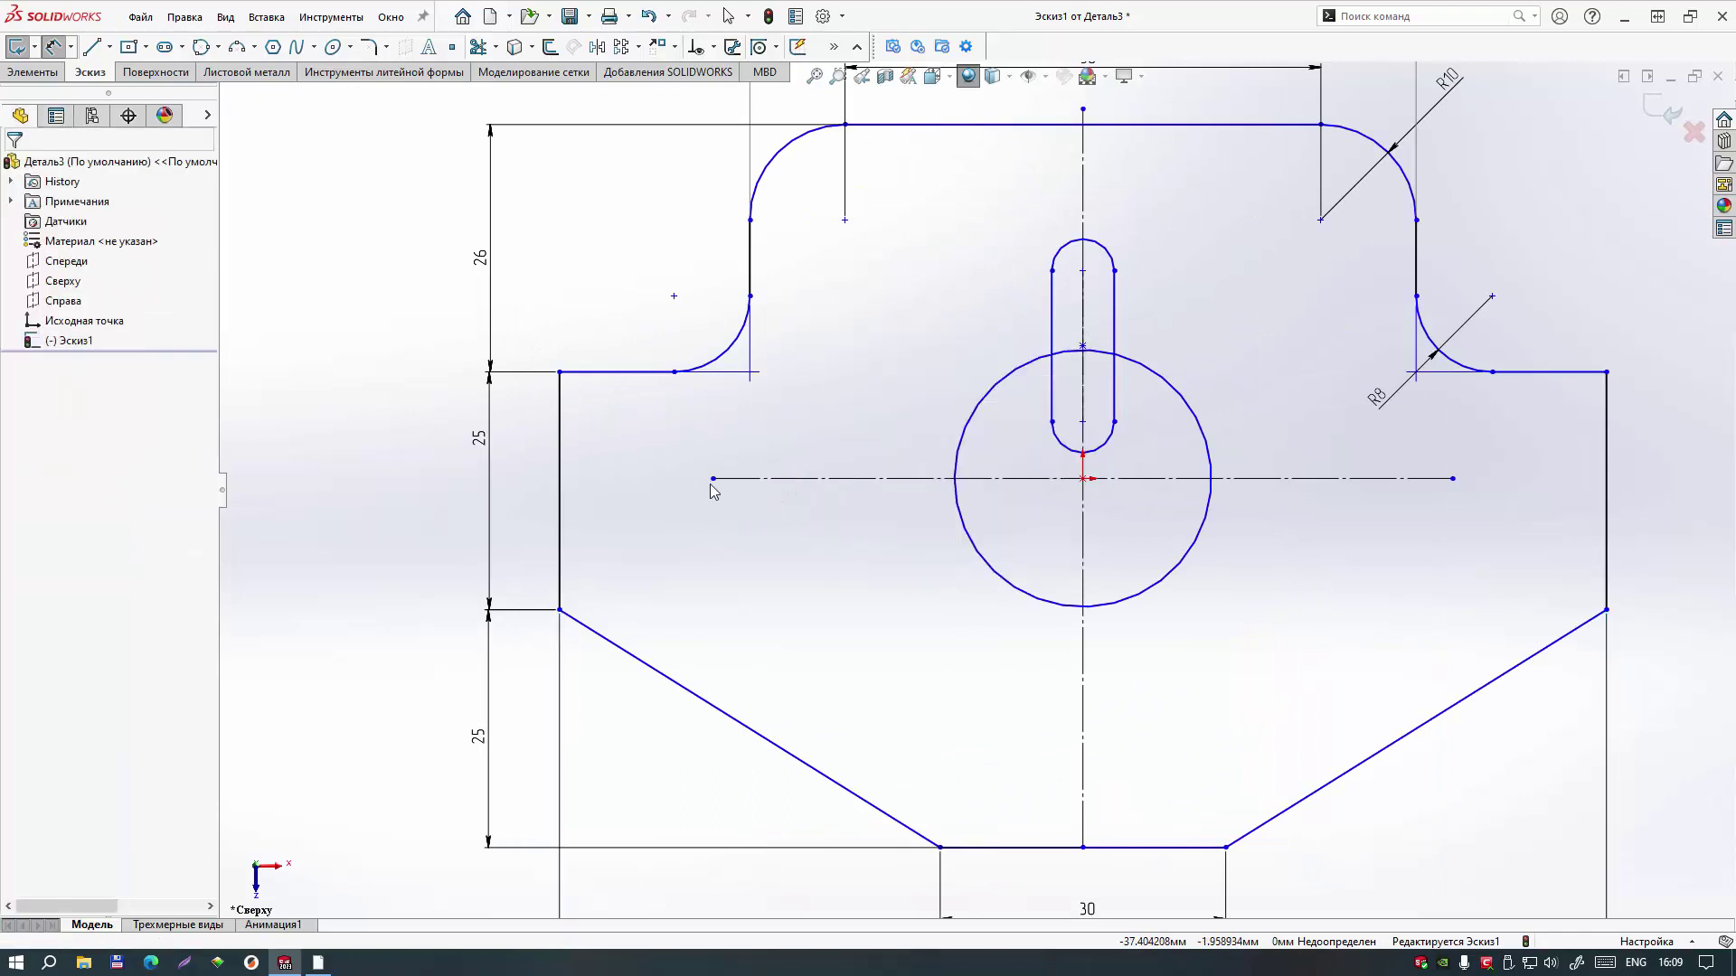
click(713, 478)
ctrl+click(673, 372)
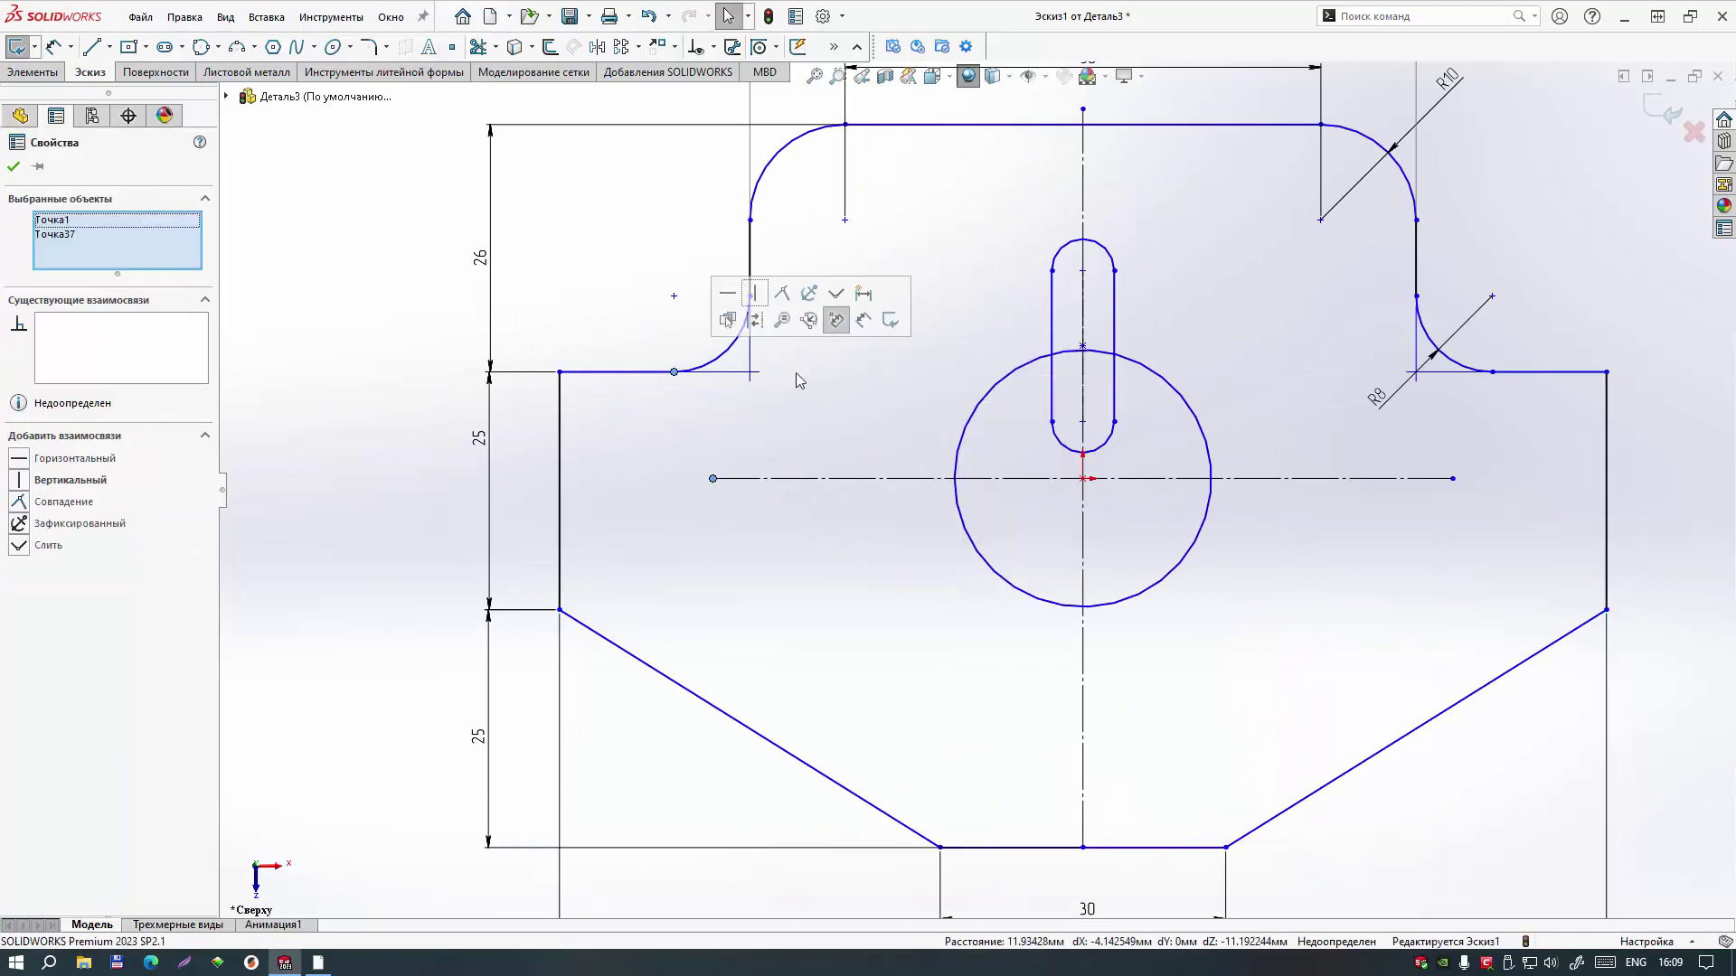
click(755, 308)
key(f)
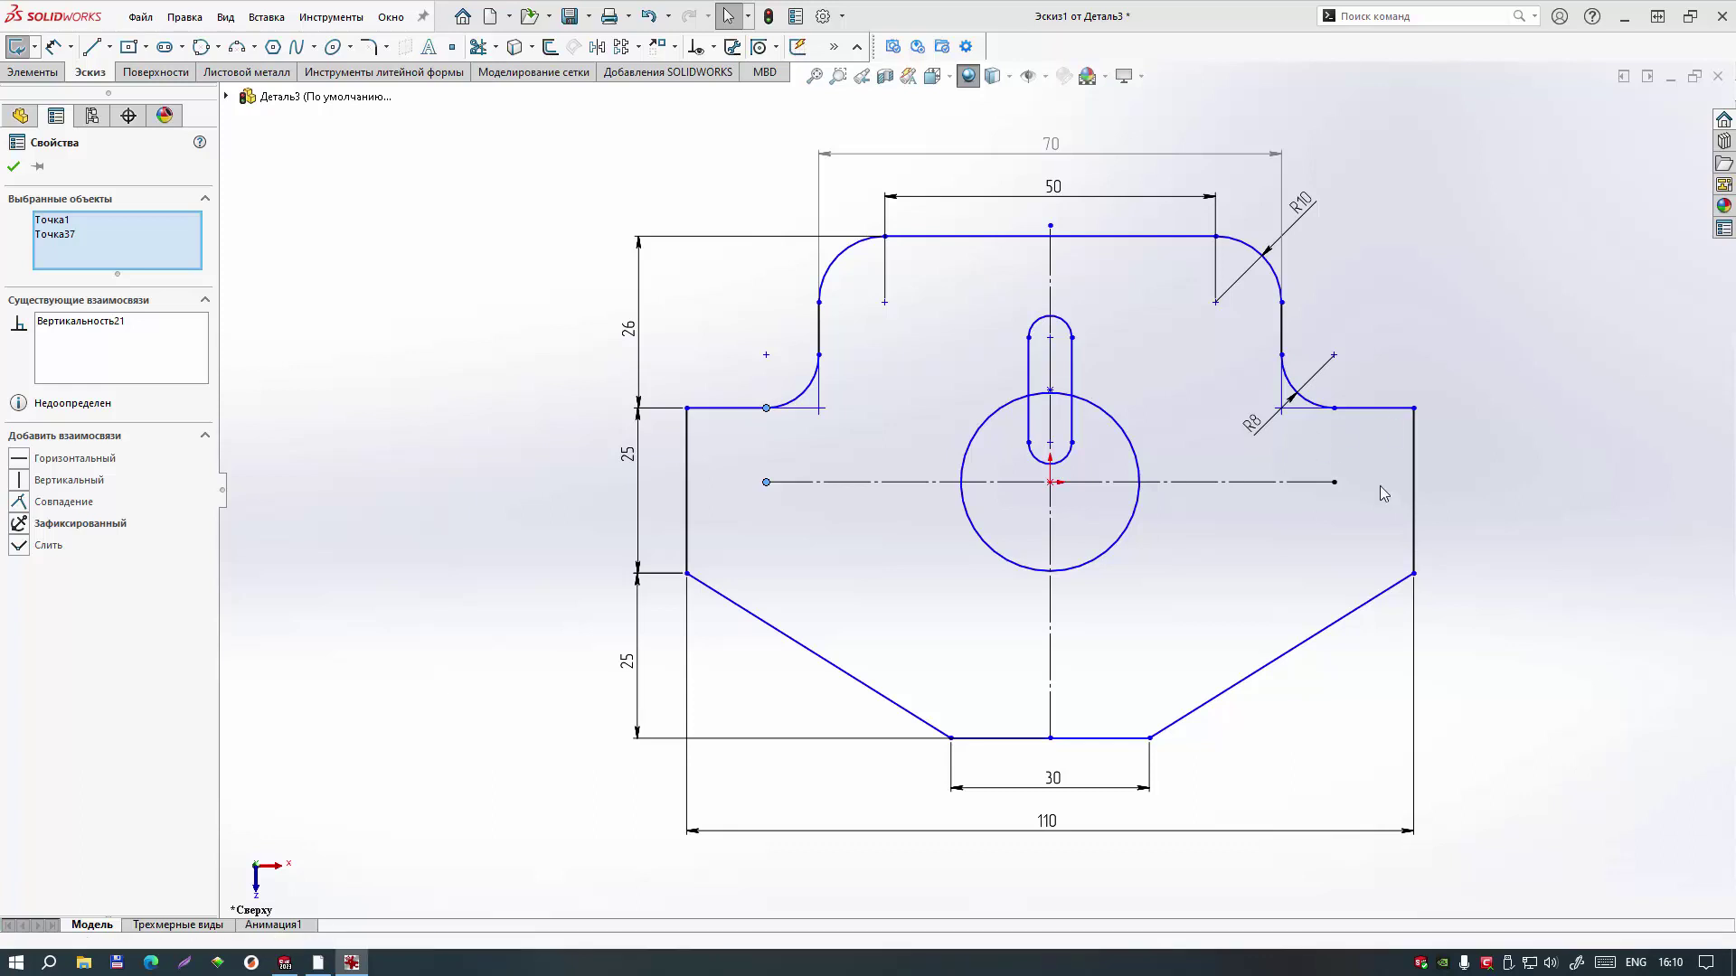
key(Escape)
key(d)
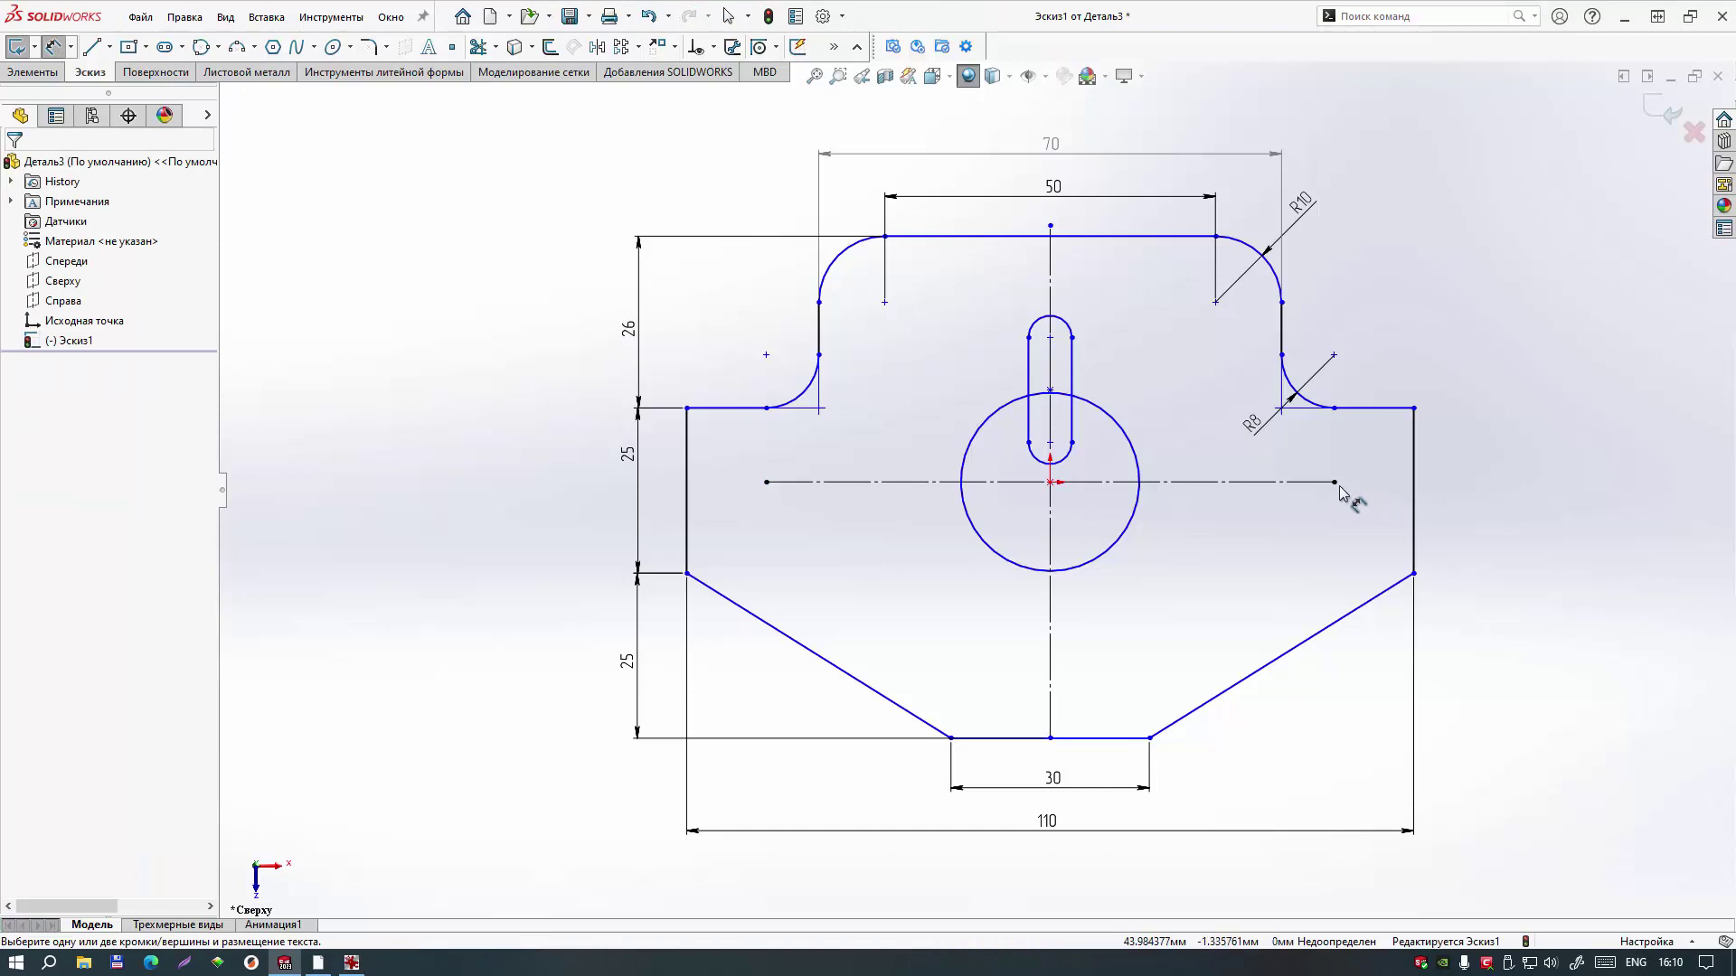
Step: Add a 14 mm vertical offset from the centre point and give the circle Ø30
click(1051, 482)
click(1380, 414)
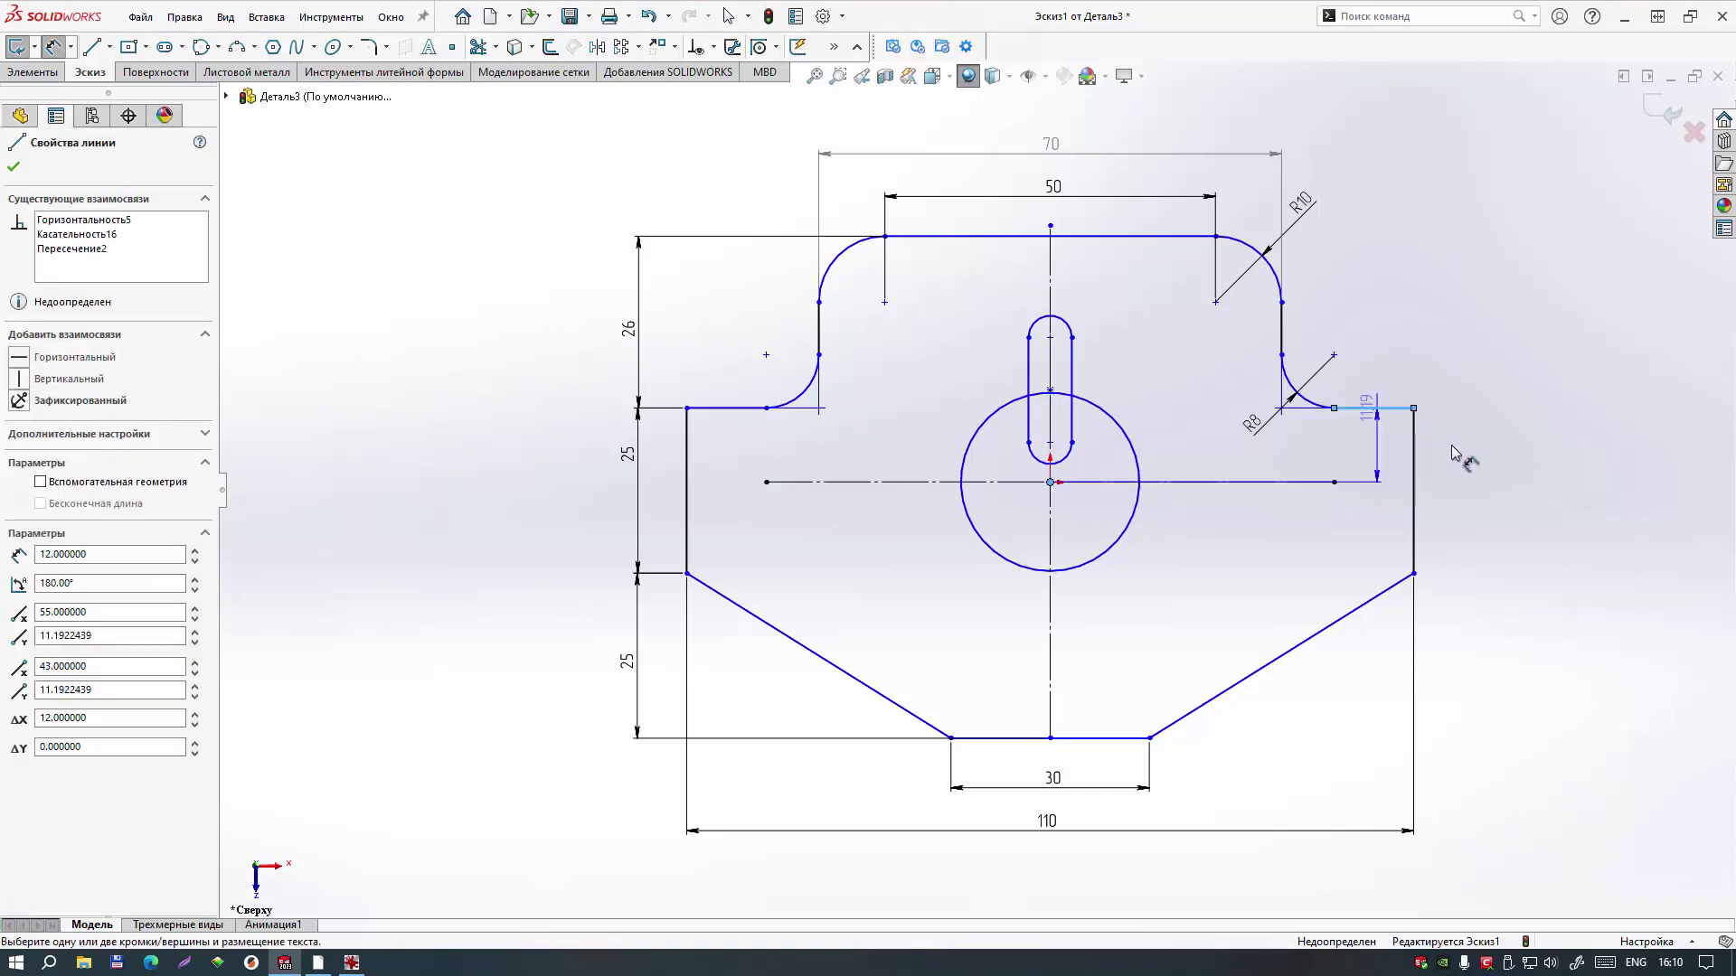
click(1551, 481)
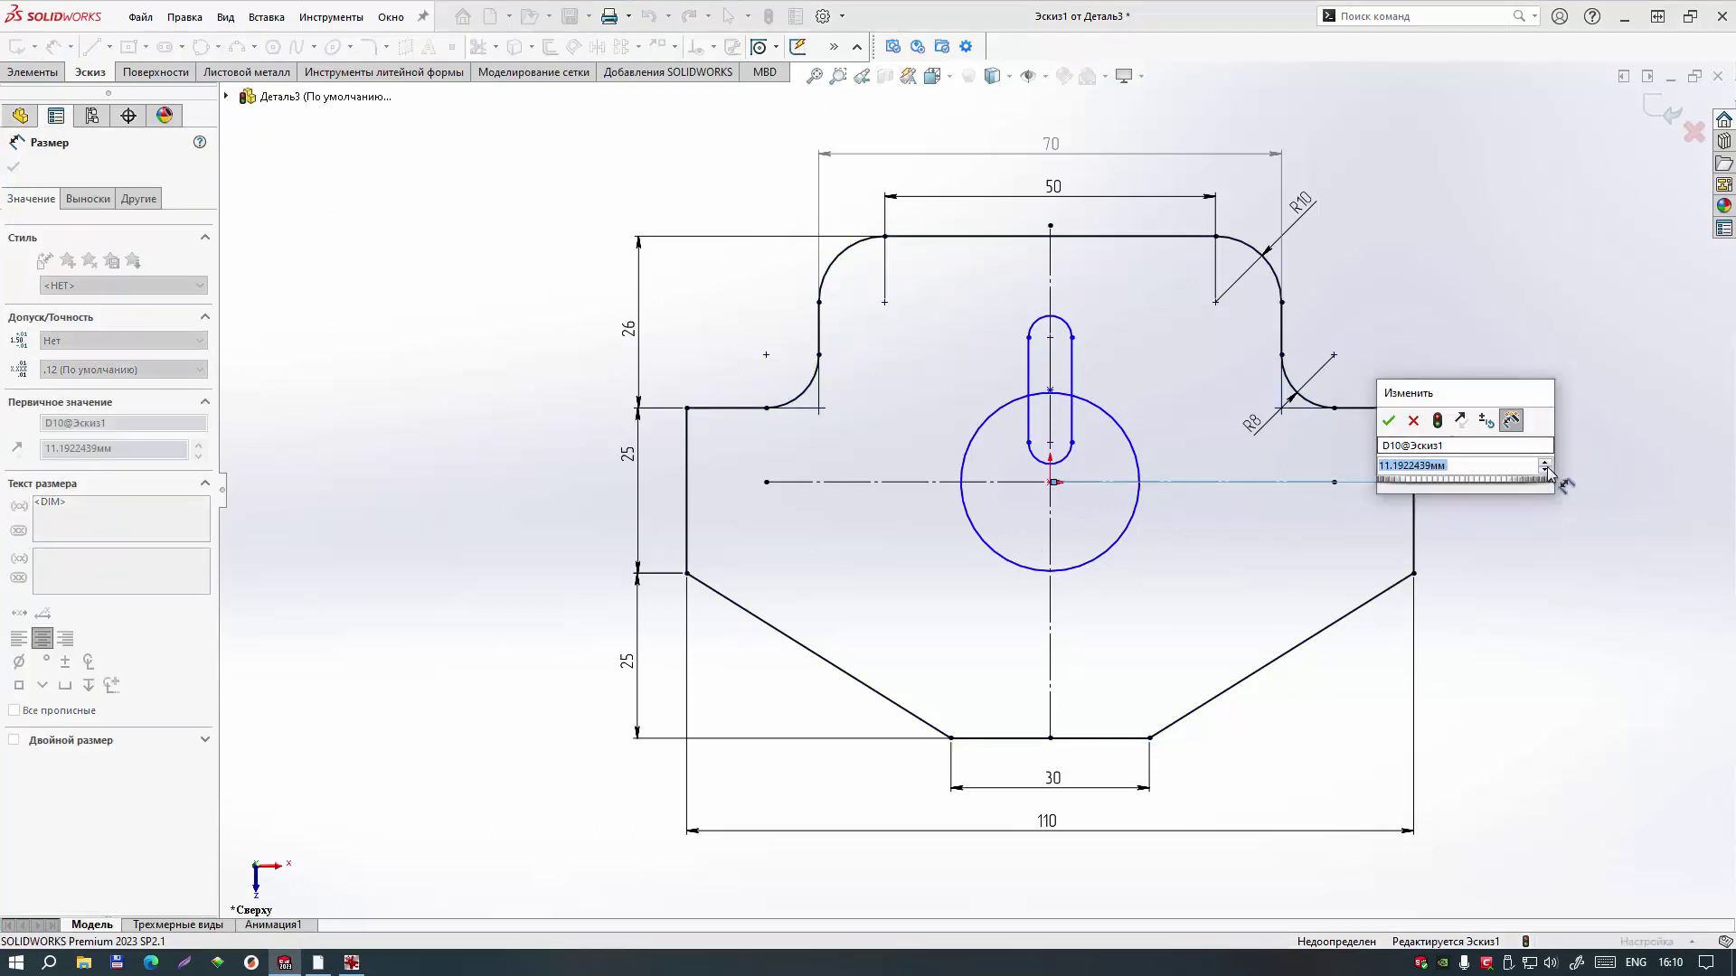
text(14)
key(Return)
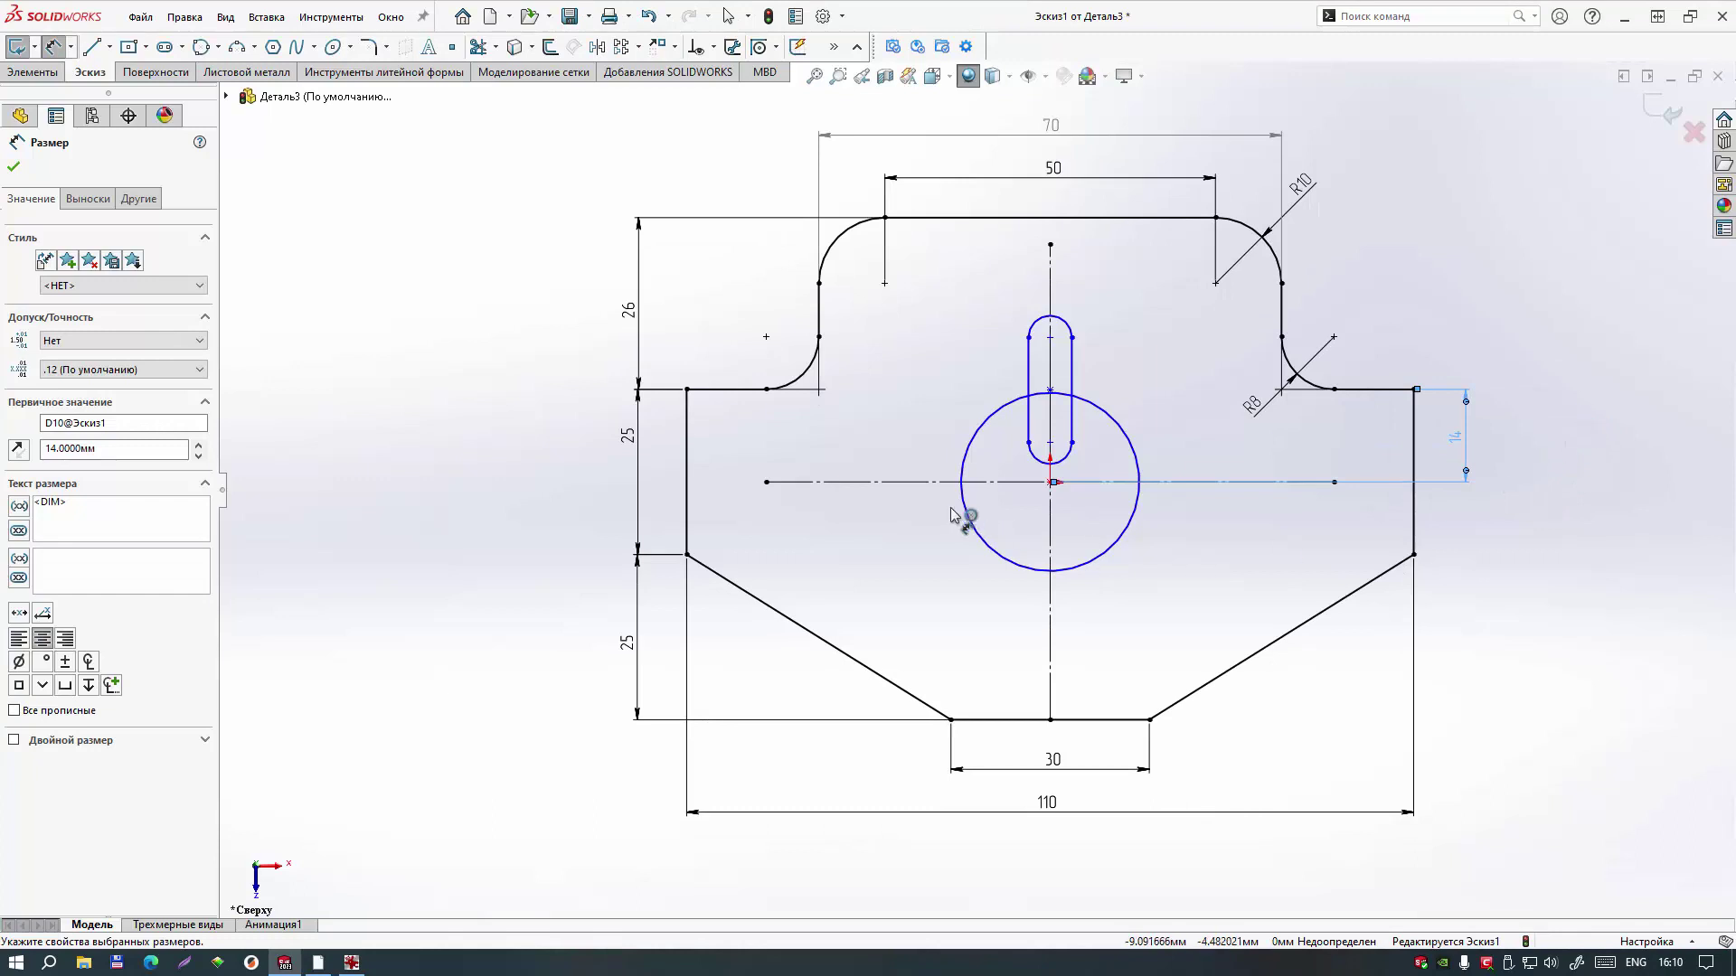
click(975, 452)
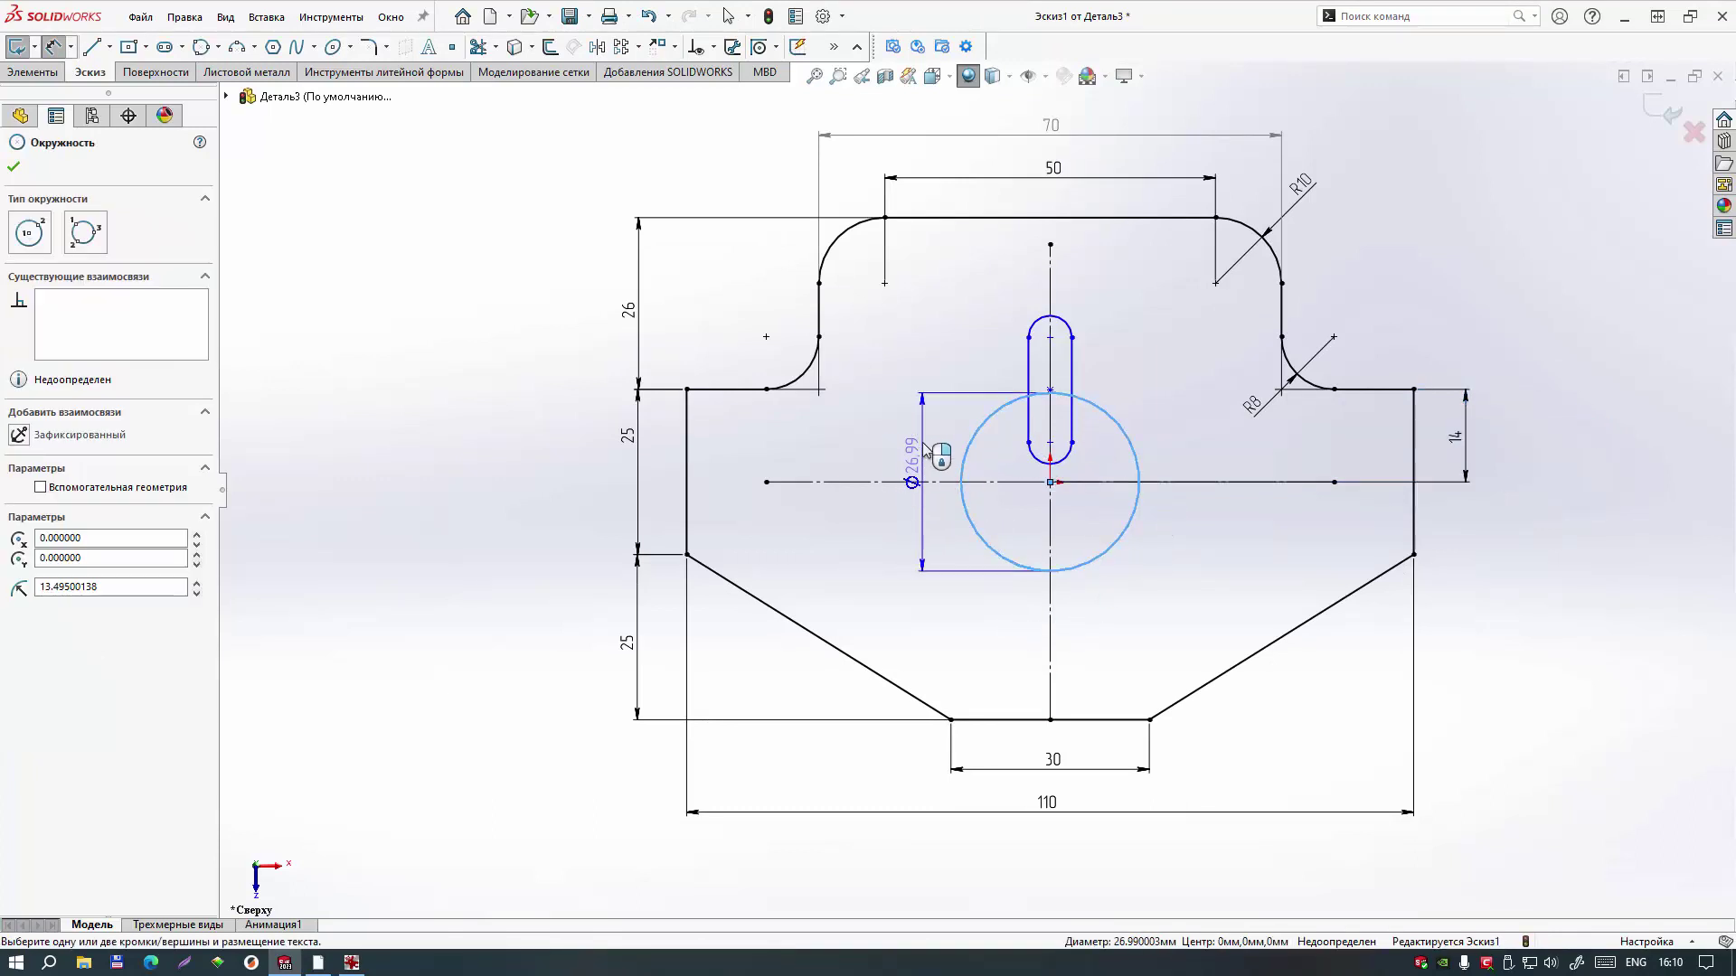
click(927, 452)
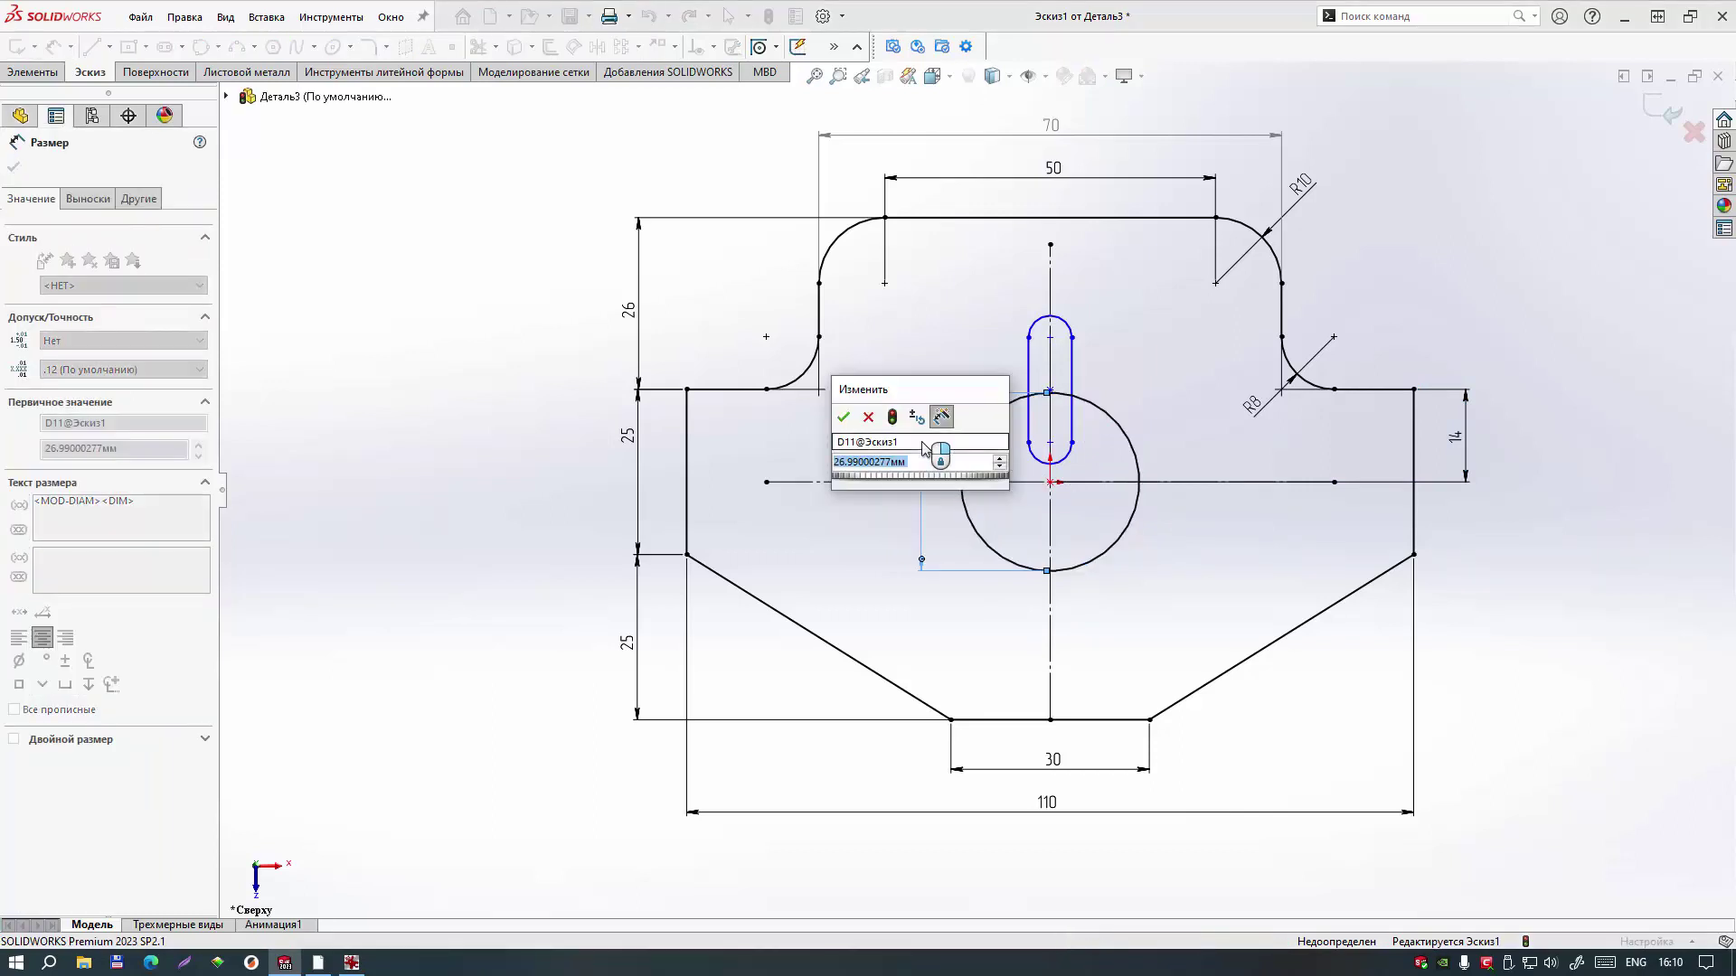
text(30)
key(Return)
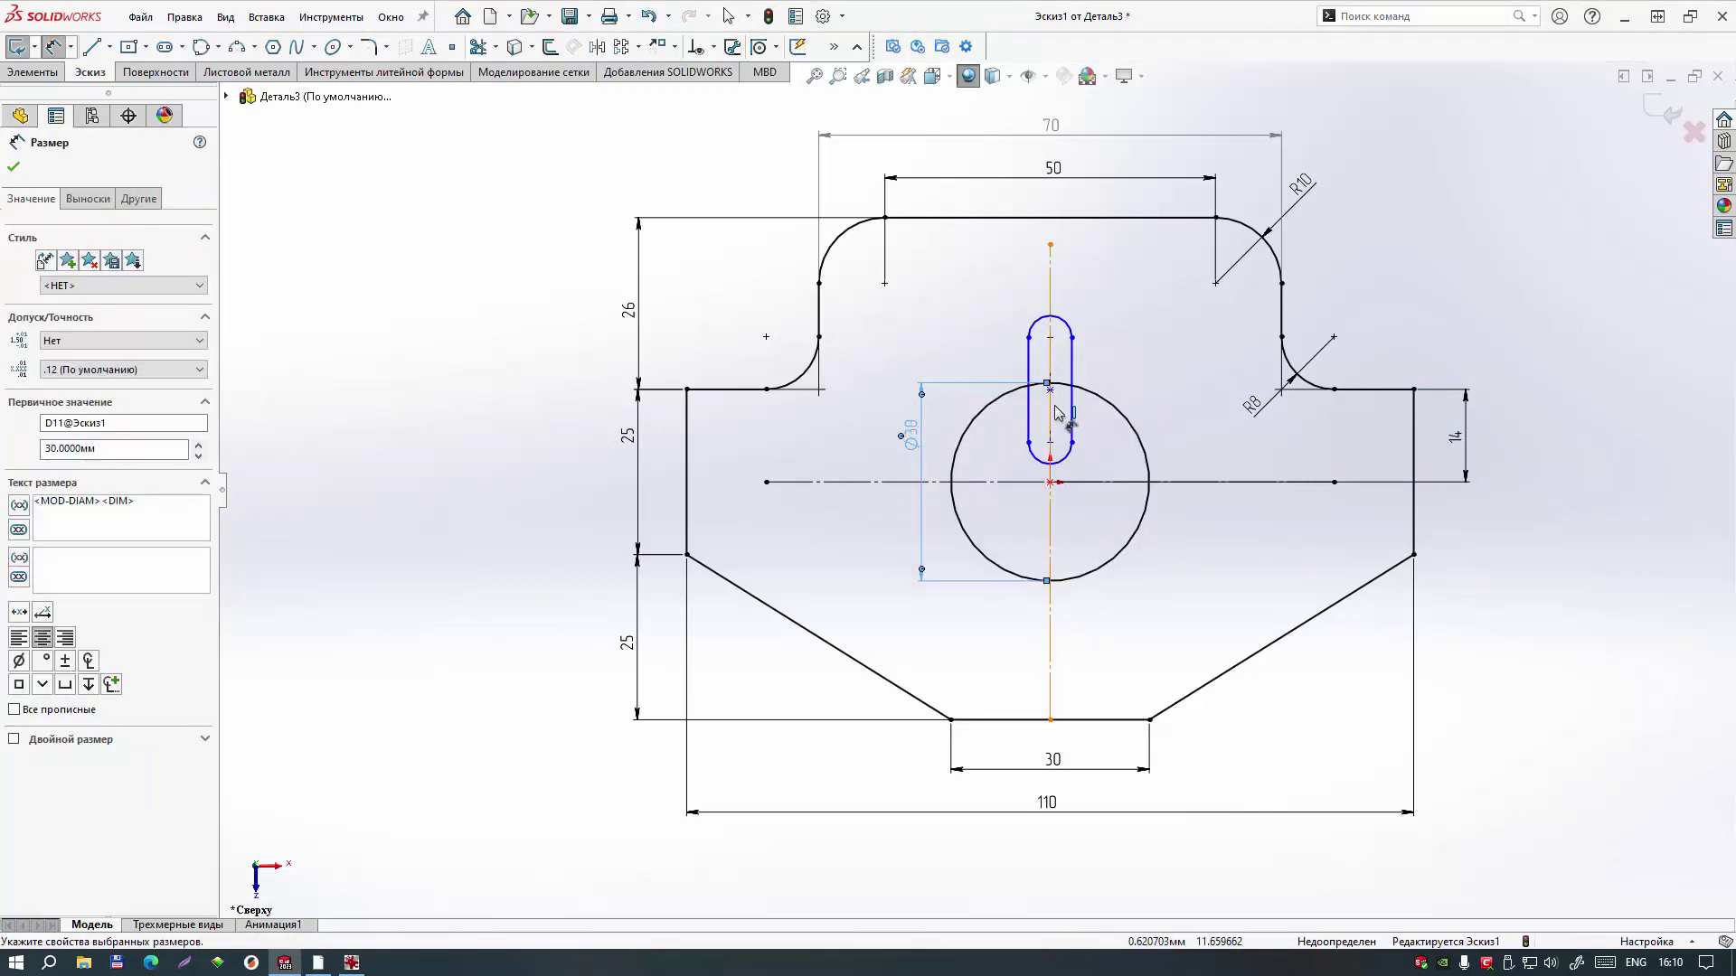
Step: Give the slot's top arc R4 and place its centre 25 mm above the origin
click(1035, 317)
click(1005, 295)
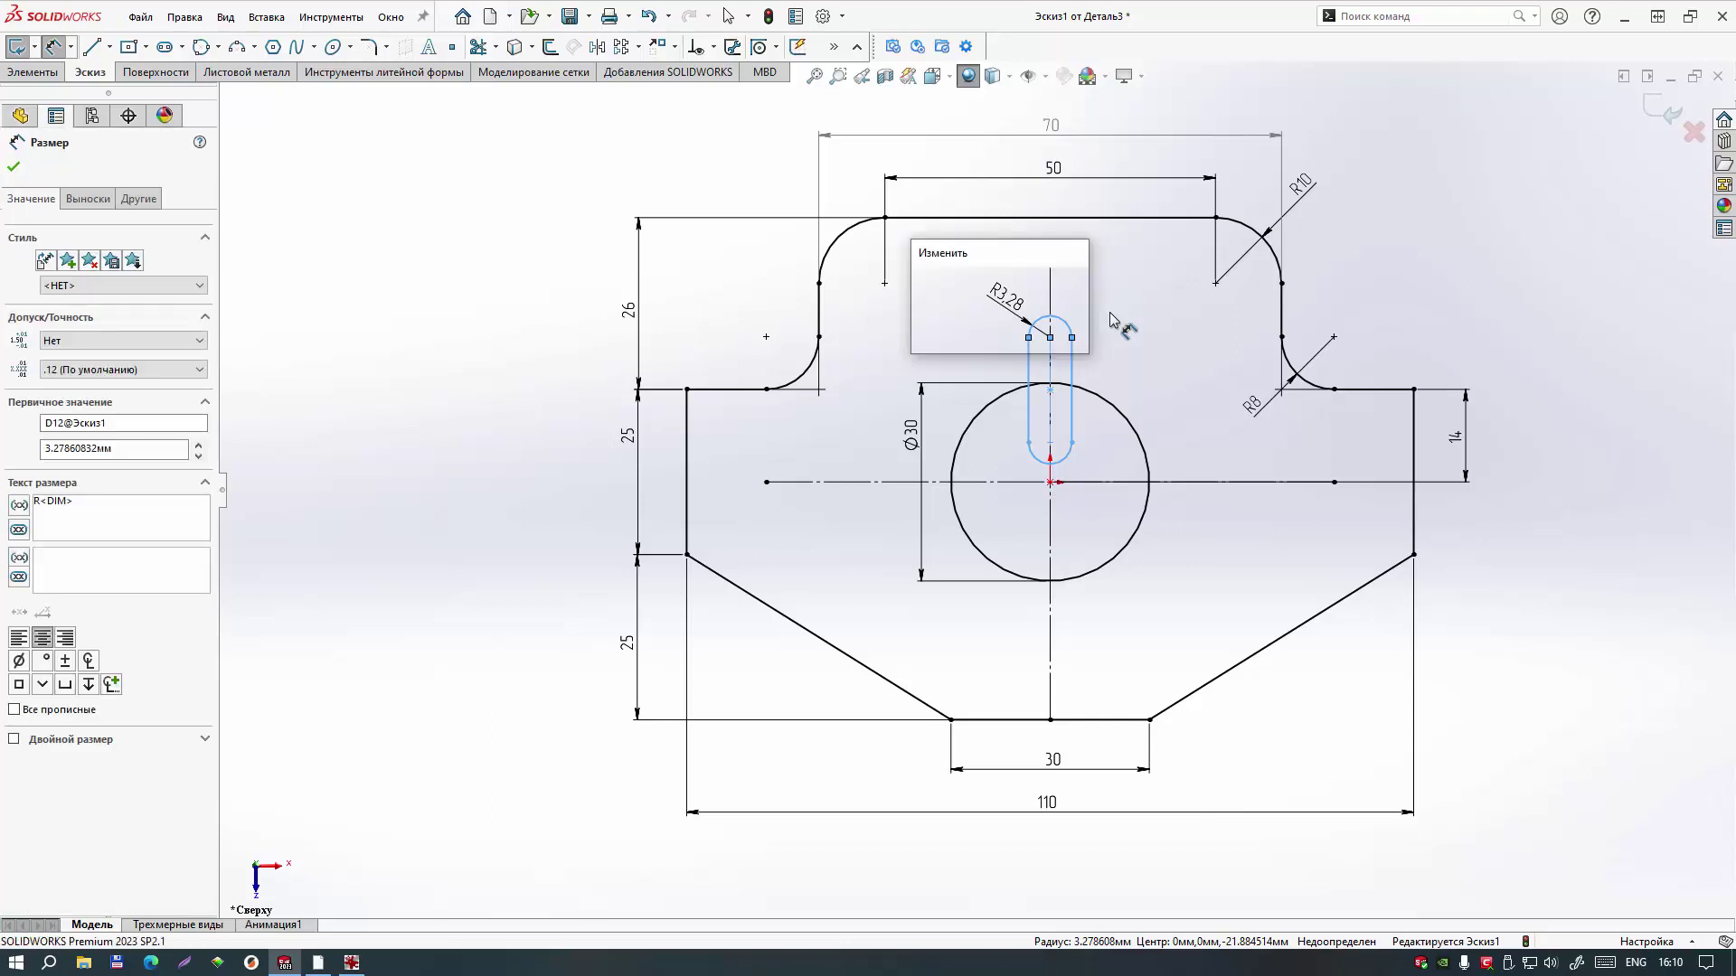
text(4)
key(Return)
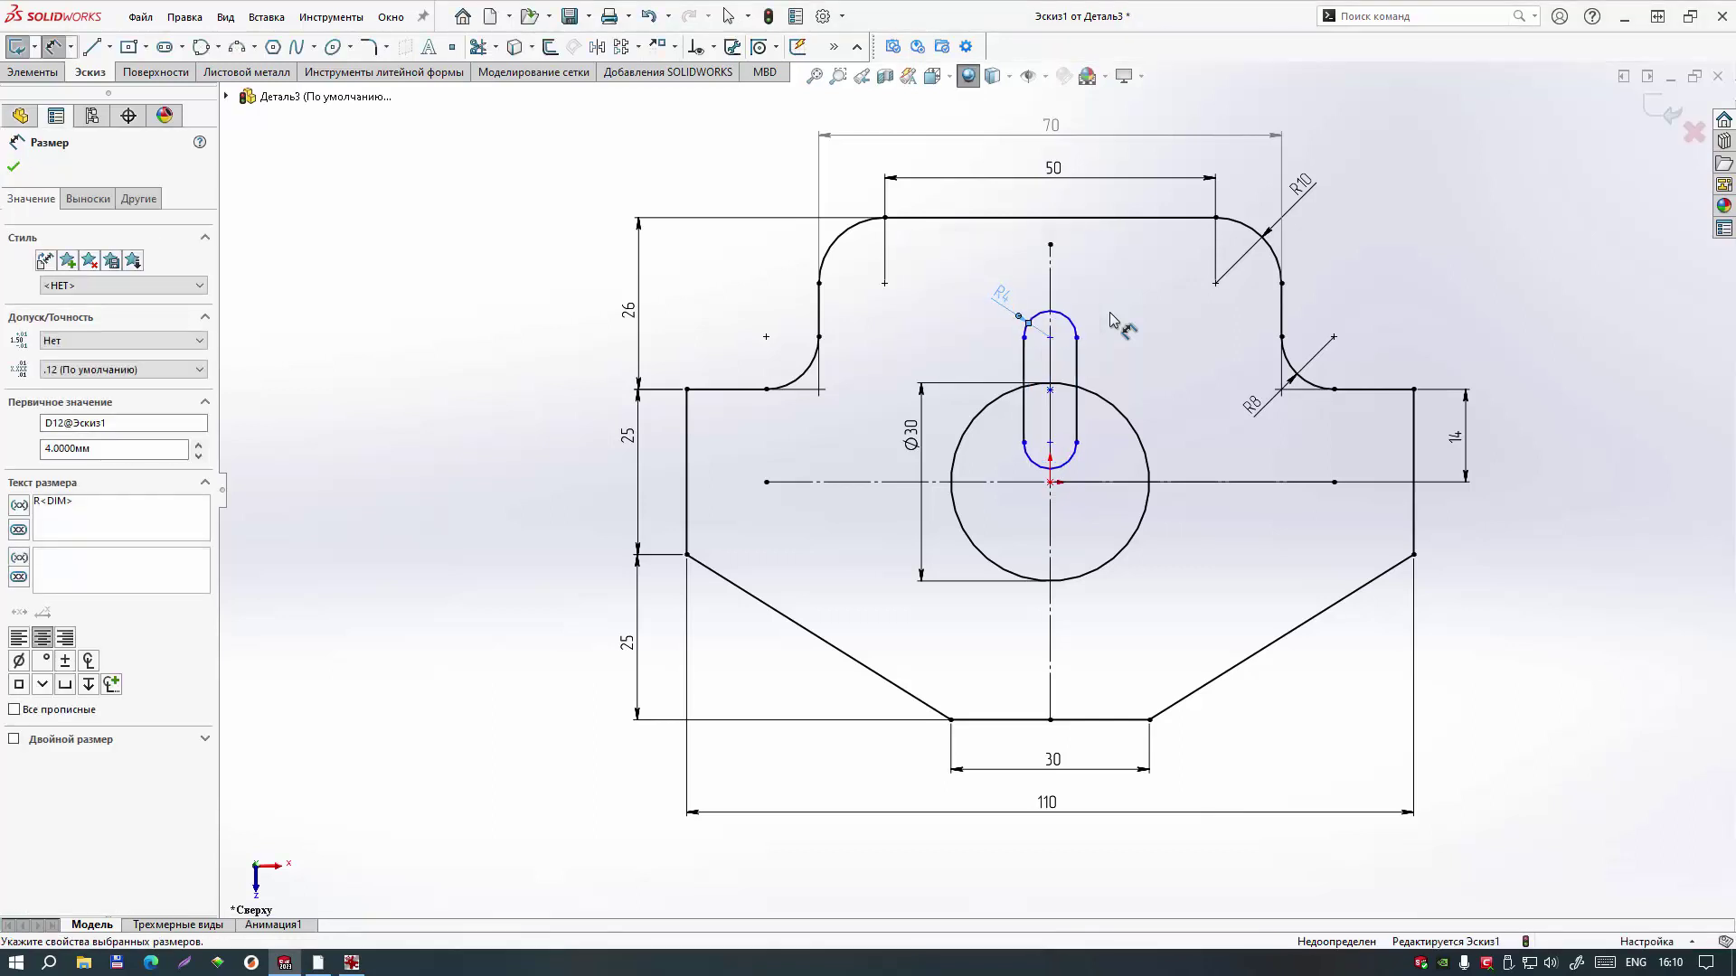
click(1050, 337)
click(1050, 482)
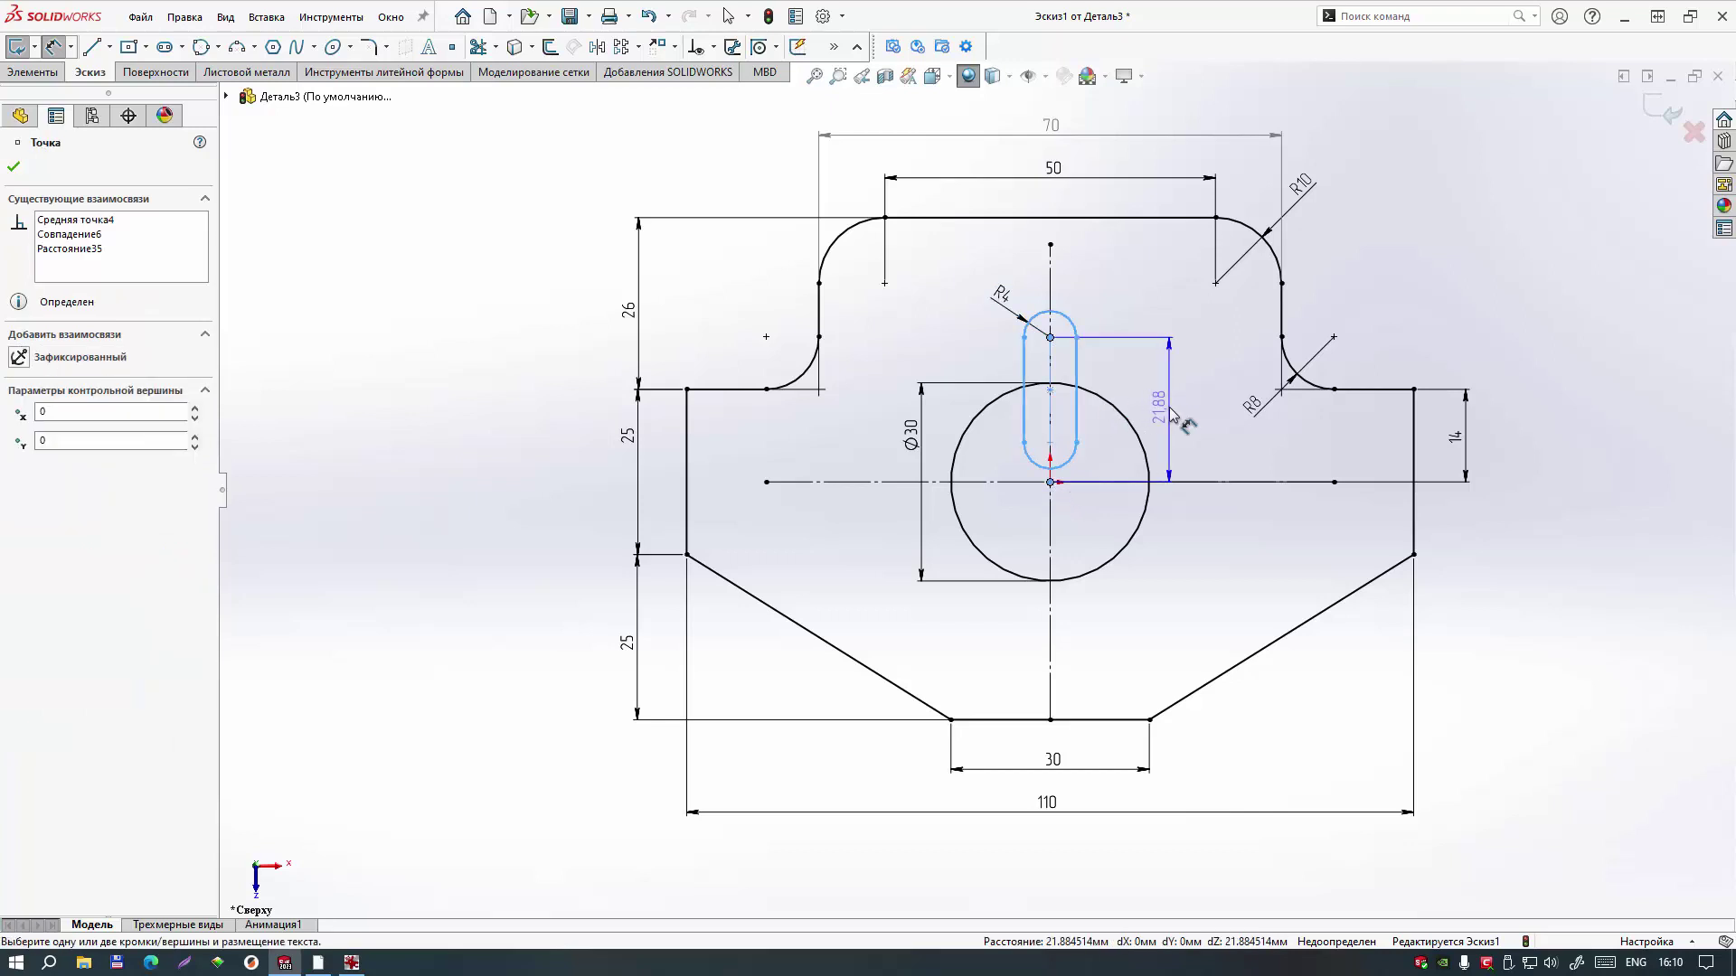
click(1172, 414)
text(25)
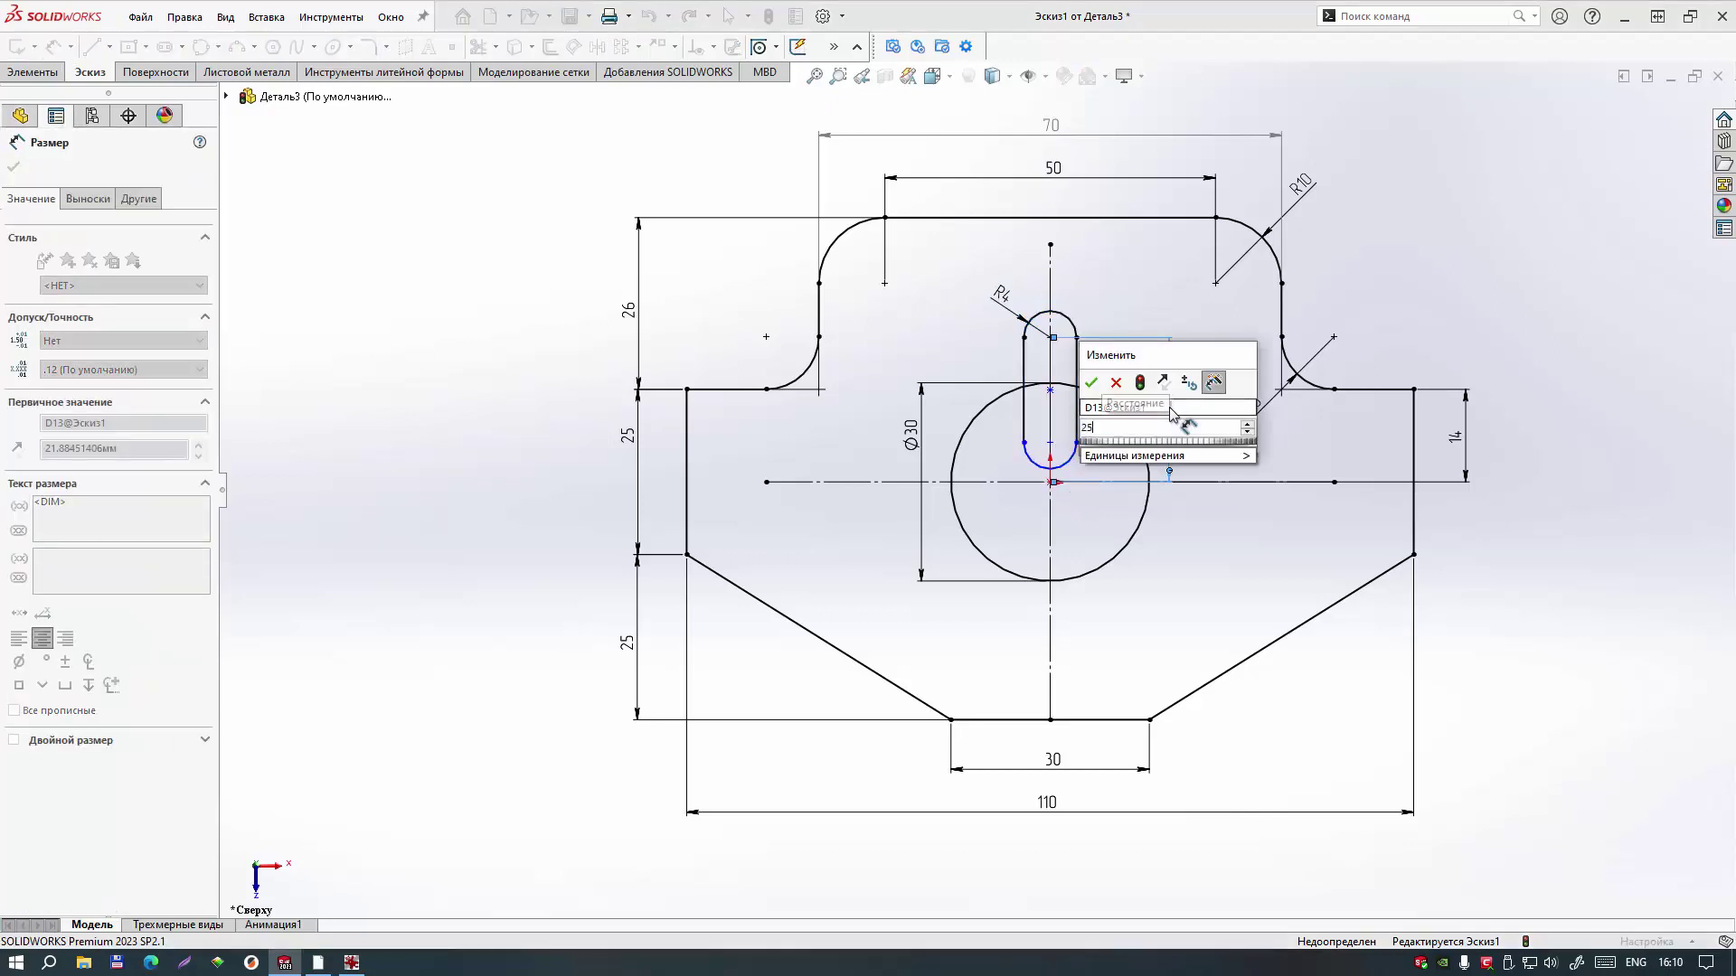
key(Return)
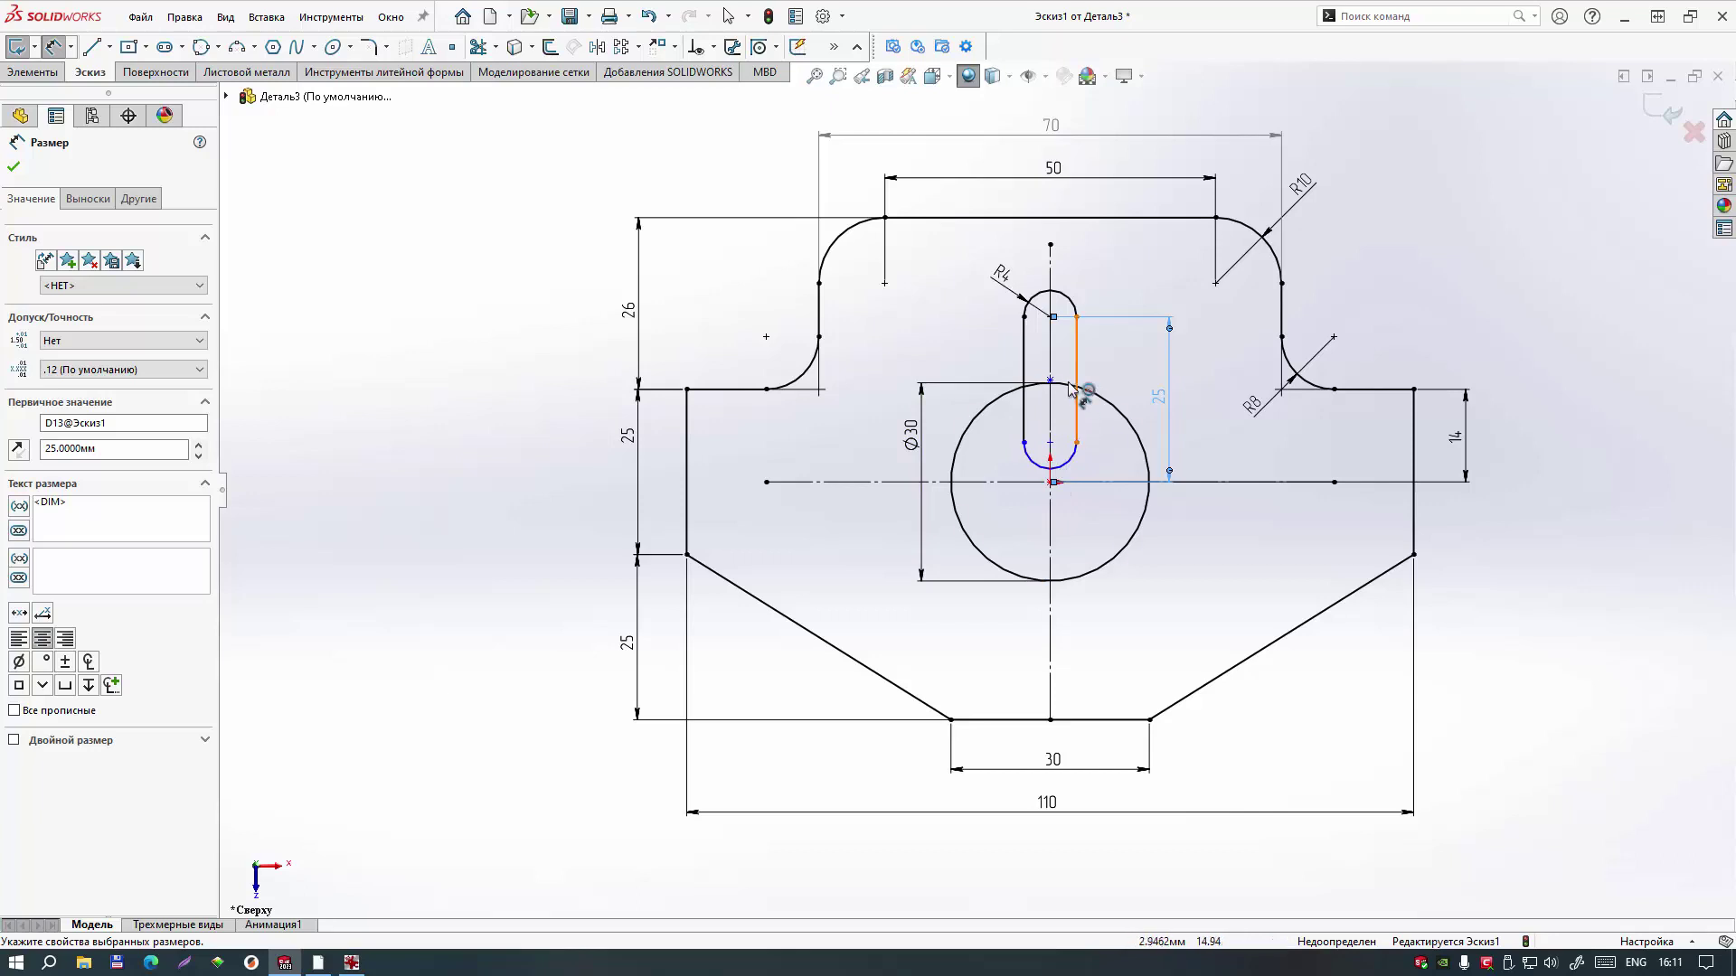
scroll(1076, 402, up, 2)
scroll(1052, 420, down, 3)
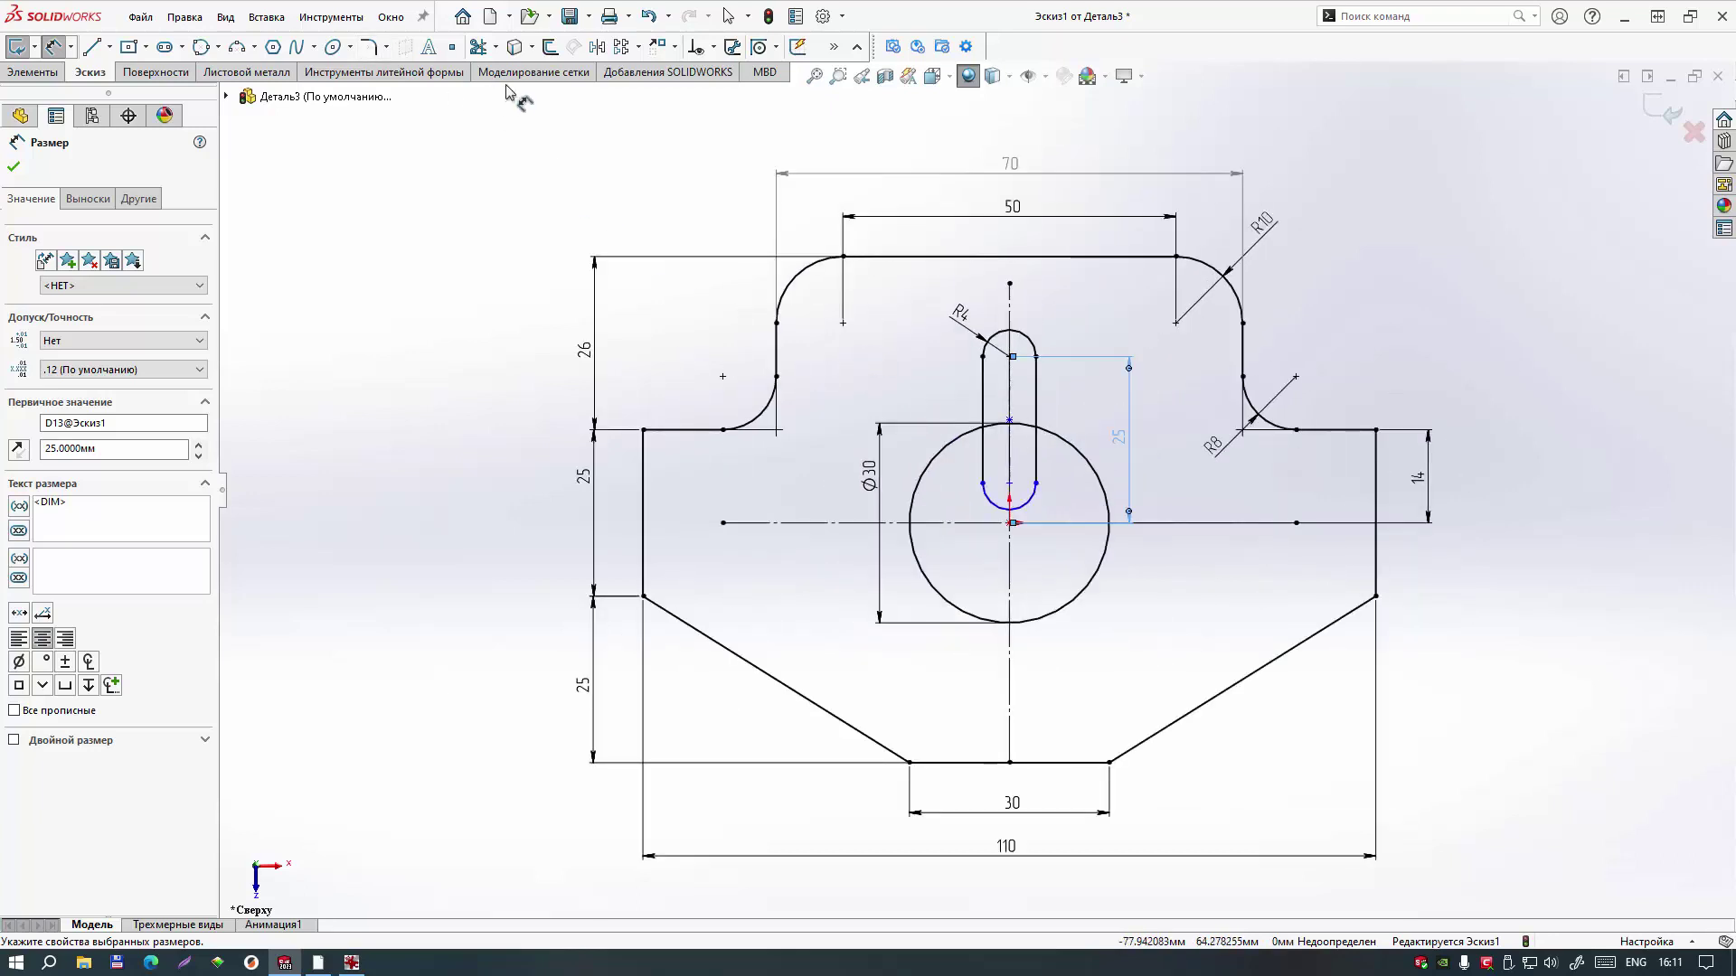
Step: Power-trim the slot lines inside the circle and the right slot line's bottom end
click(477, 46)
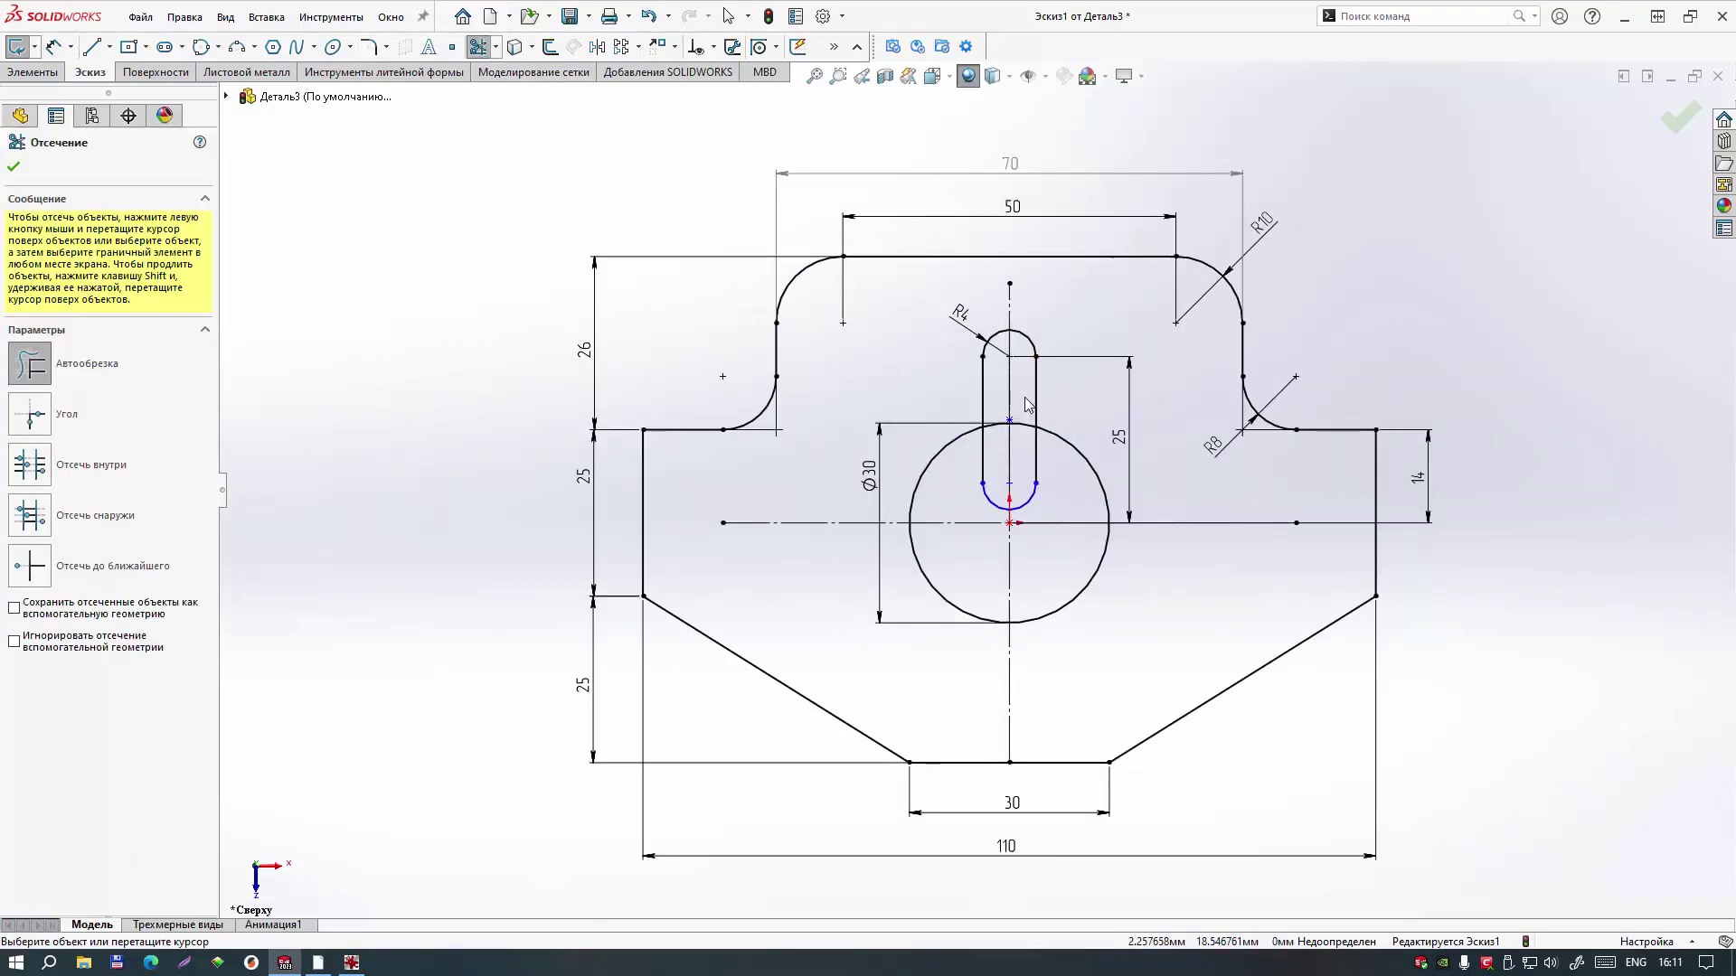
drag(1028, 447, 1040, 457)
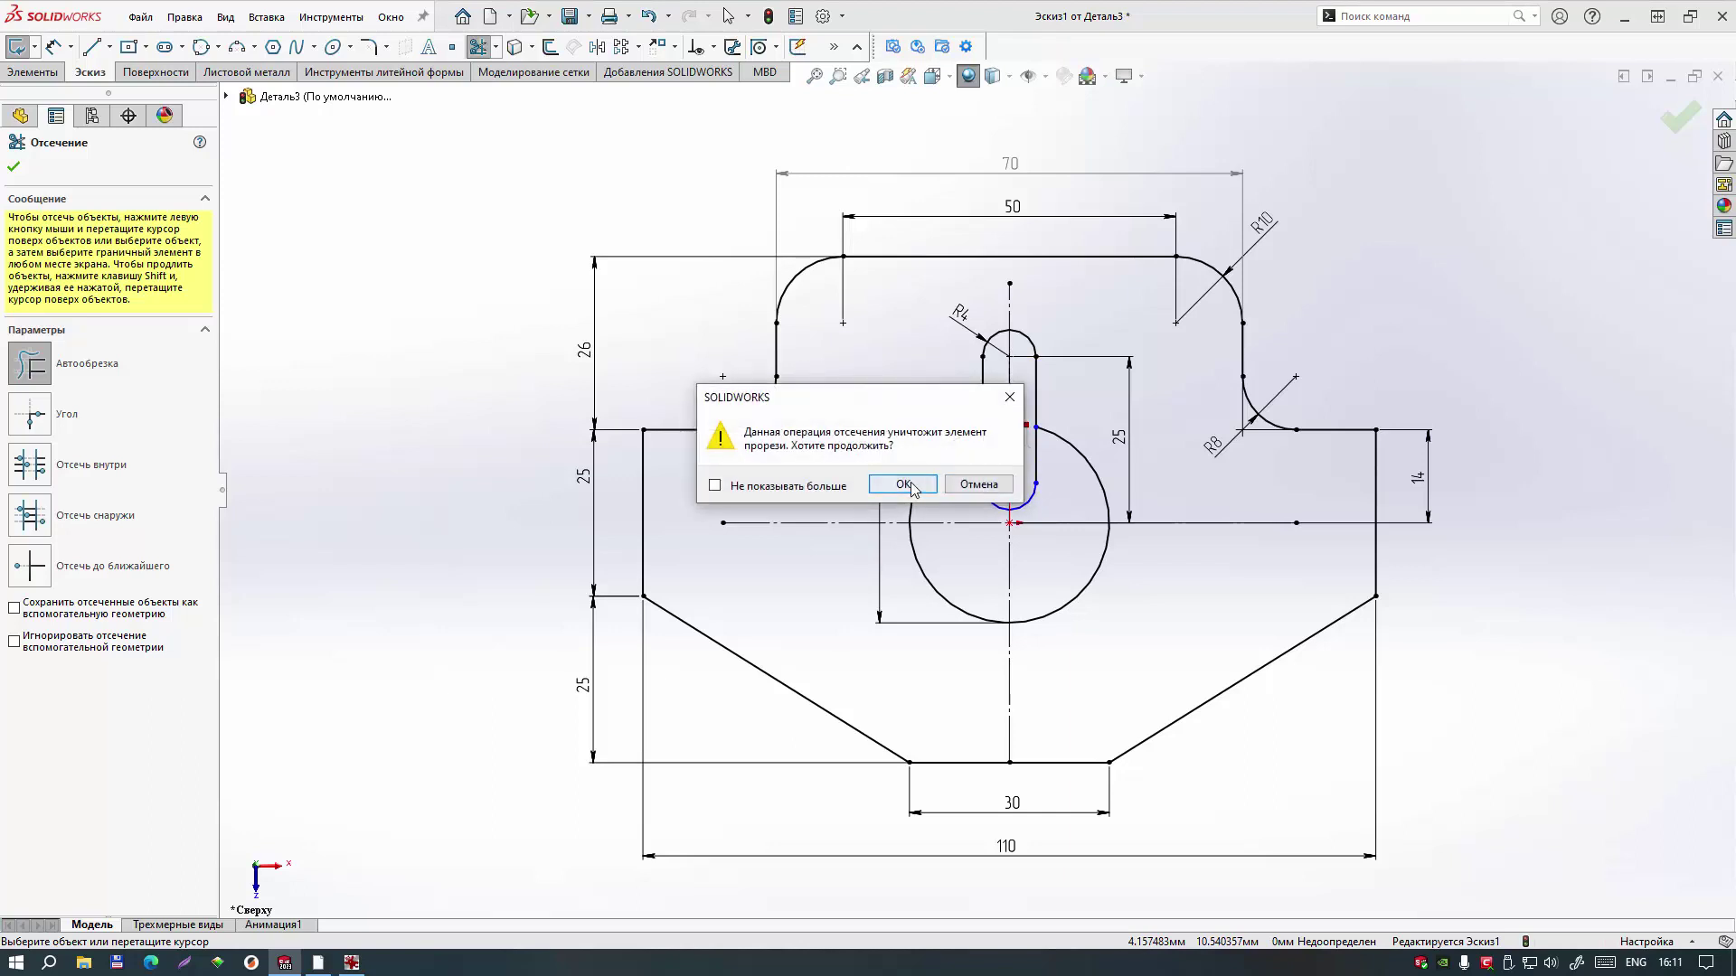
click(999, 480)
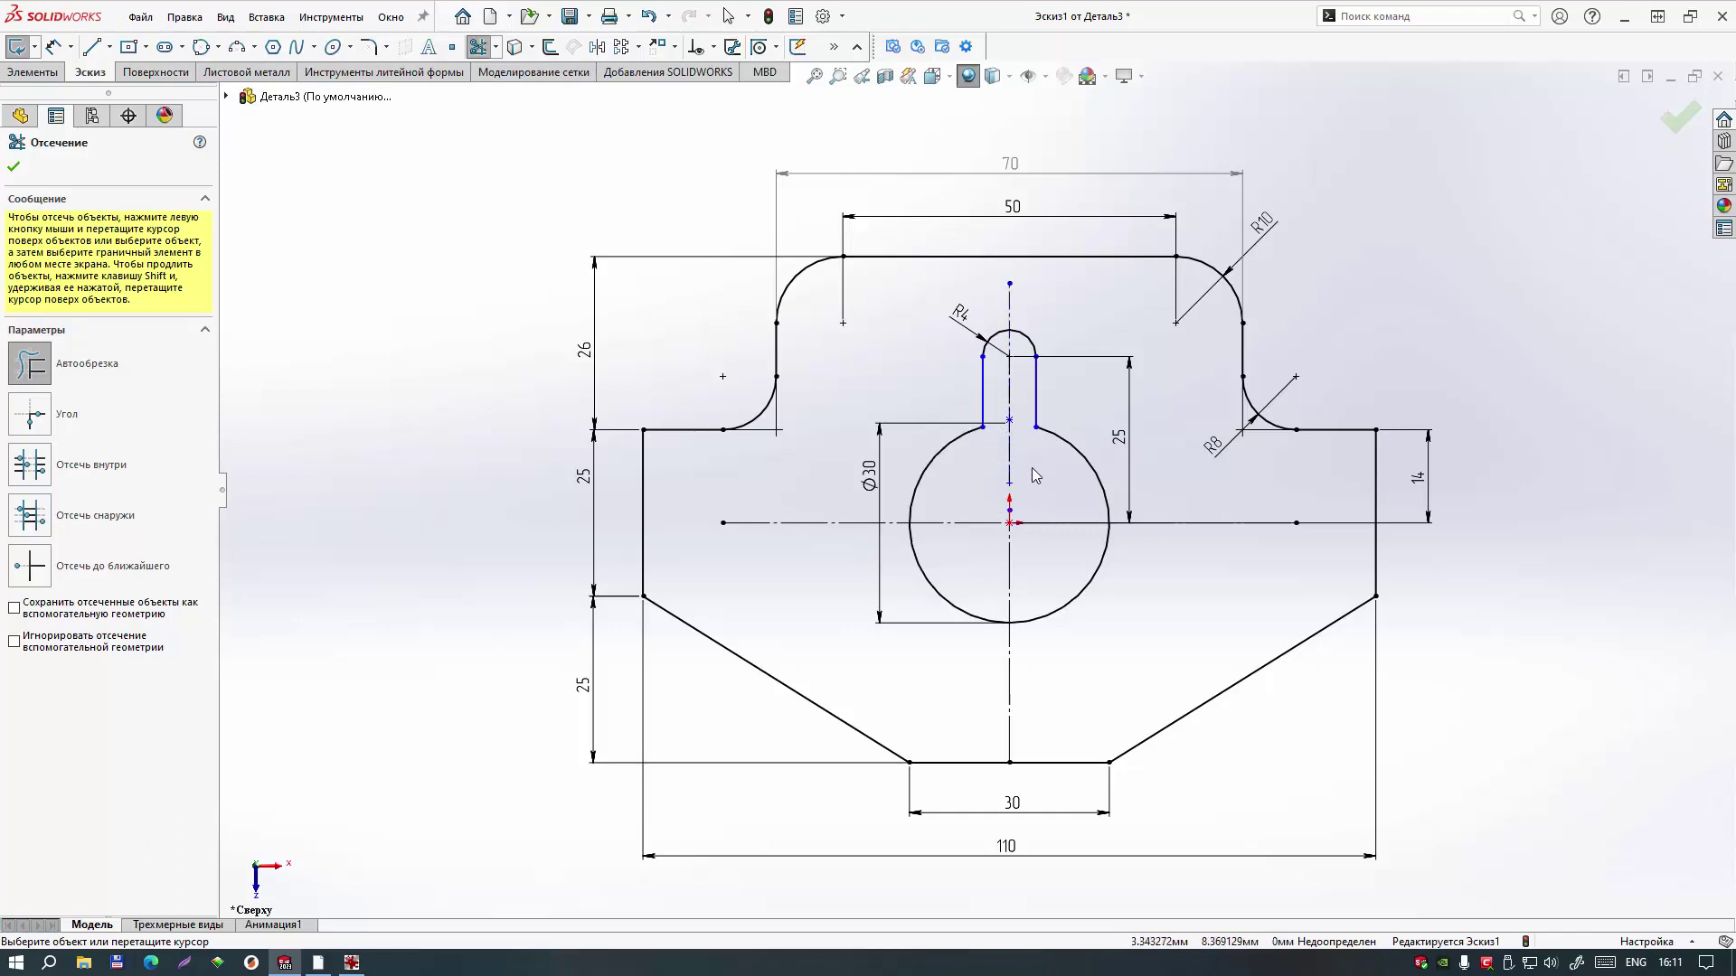
scroll(1052, 391, down, 1)
scroll(1027, 493, down, 1)
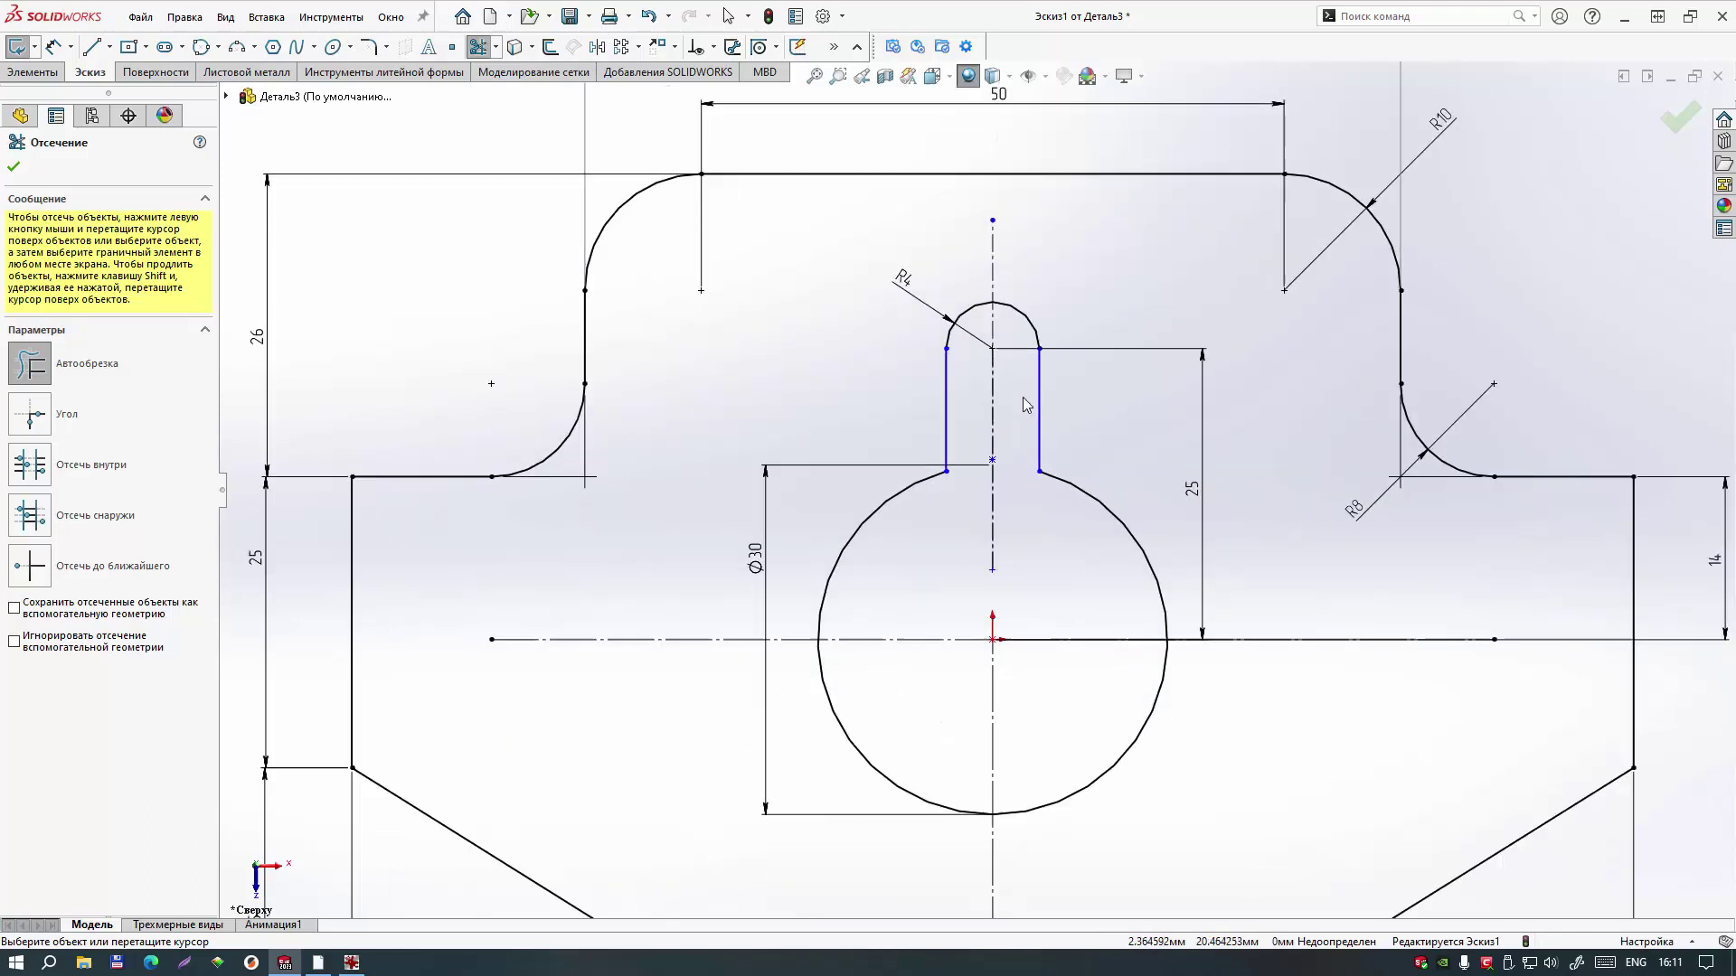
click(1041, 463)
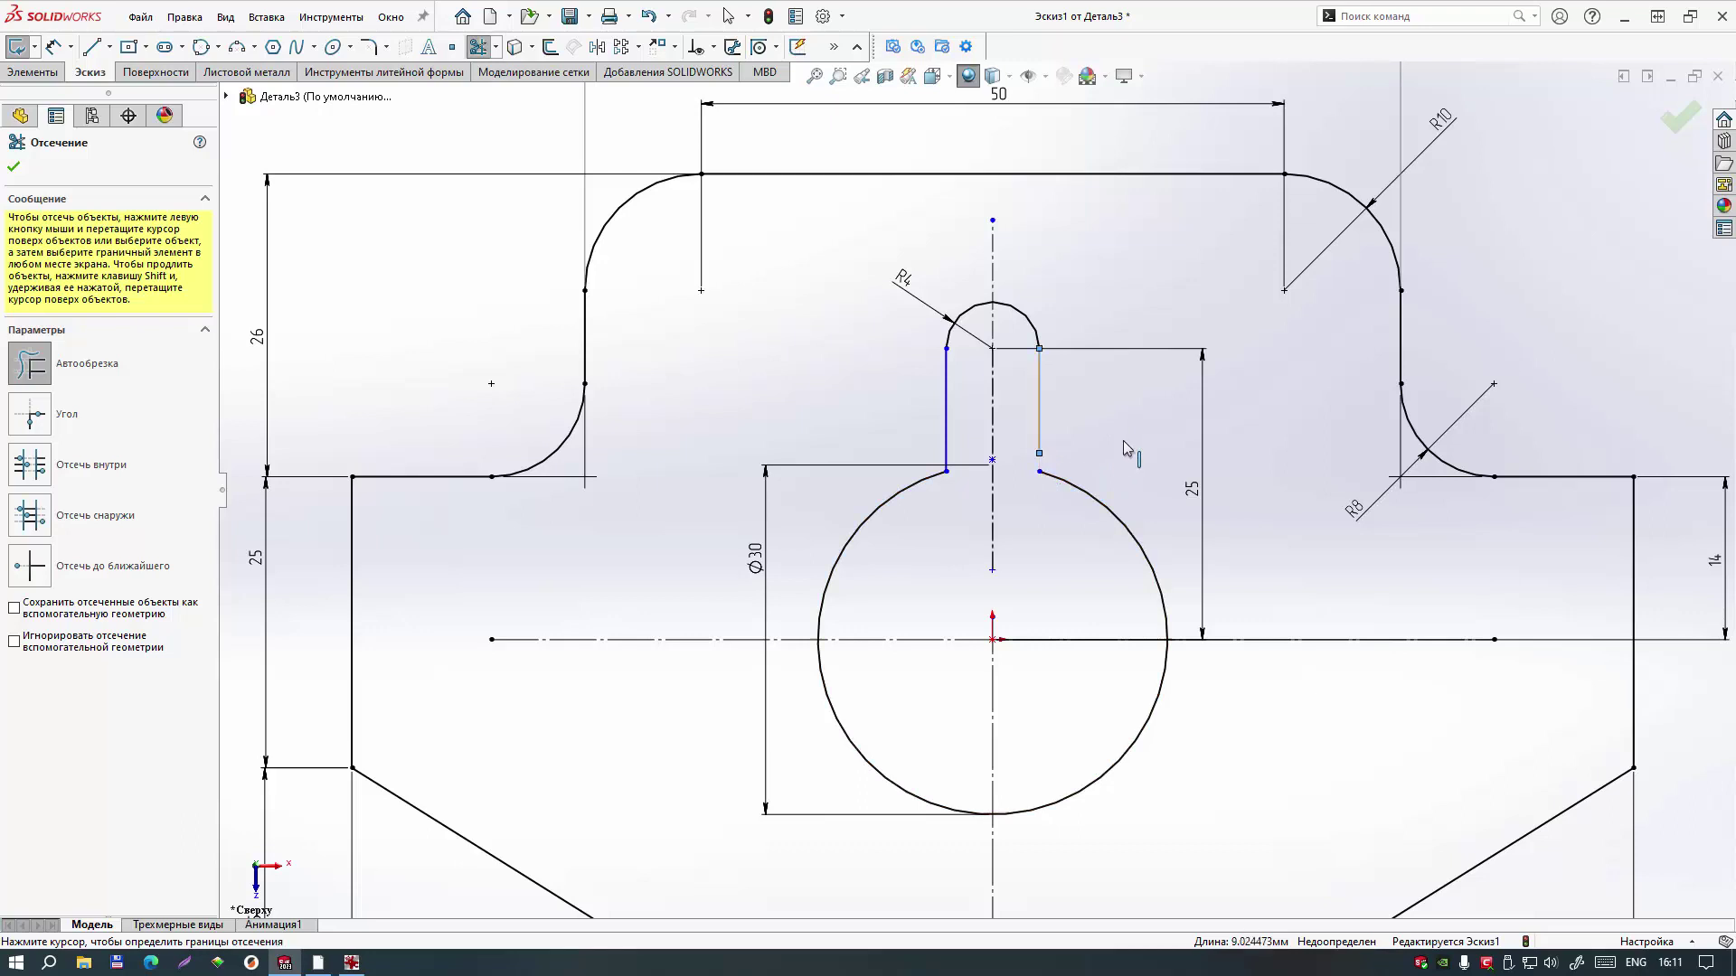
key(Escape)
click(1040, 454)
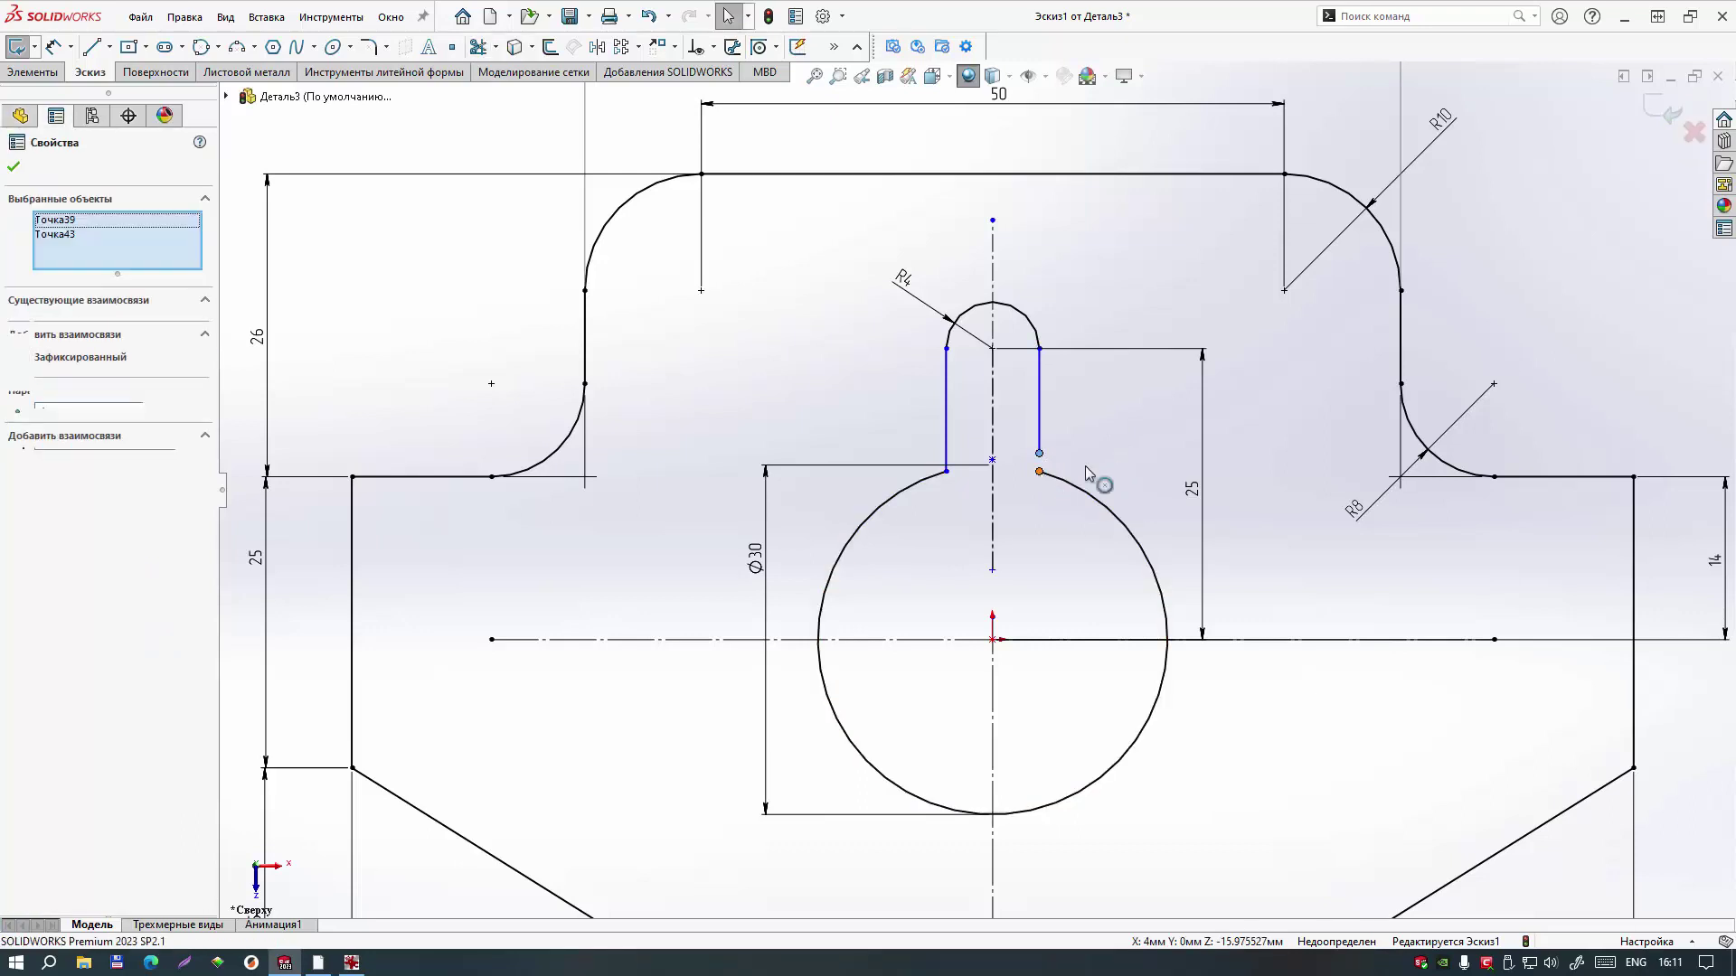
Step: Make the right slot line meet the arc end and the slot bottom ends symmetric about the centreline
click(1154, 398)
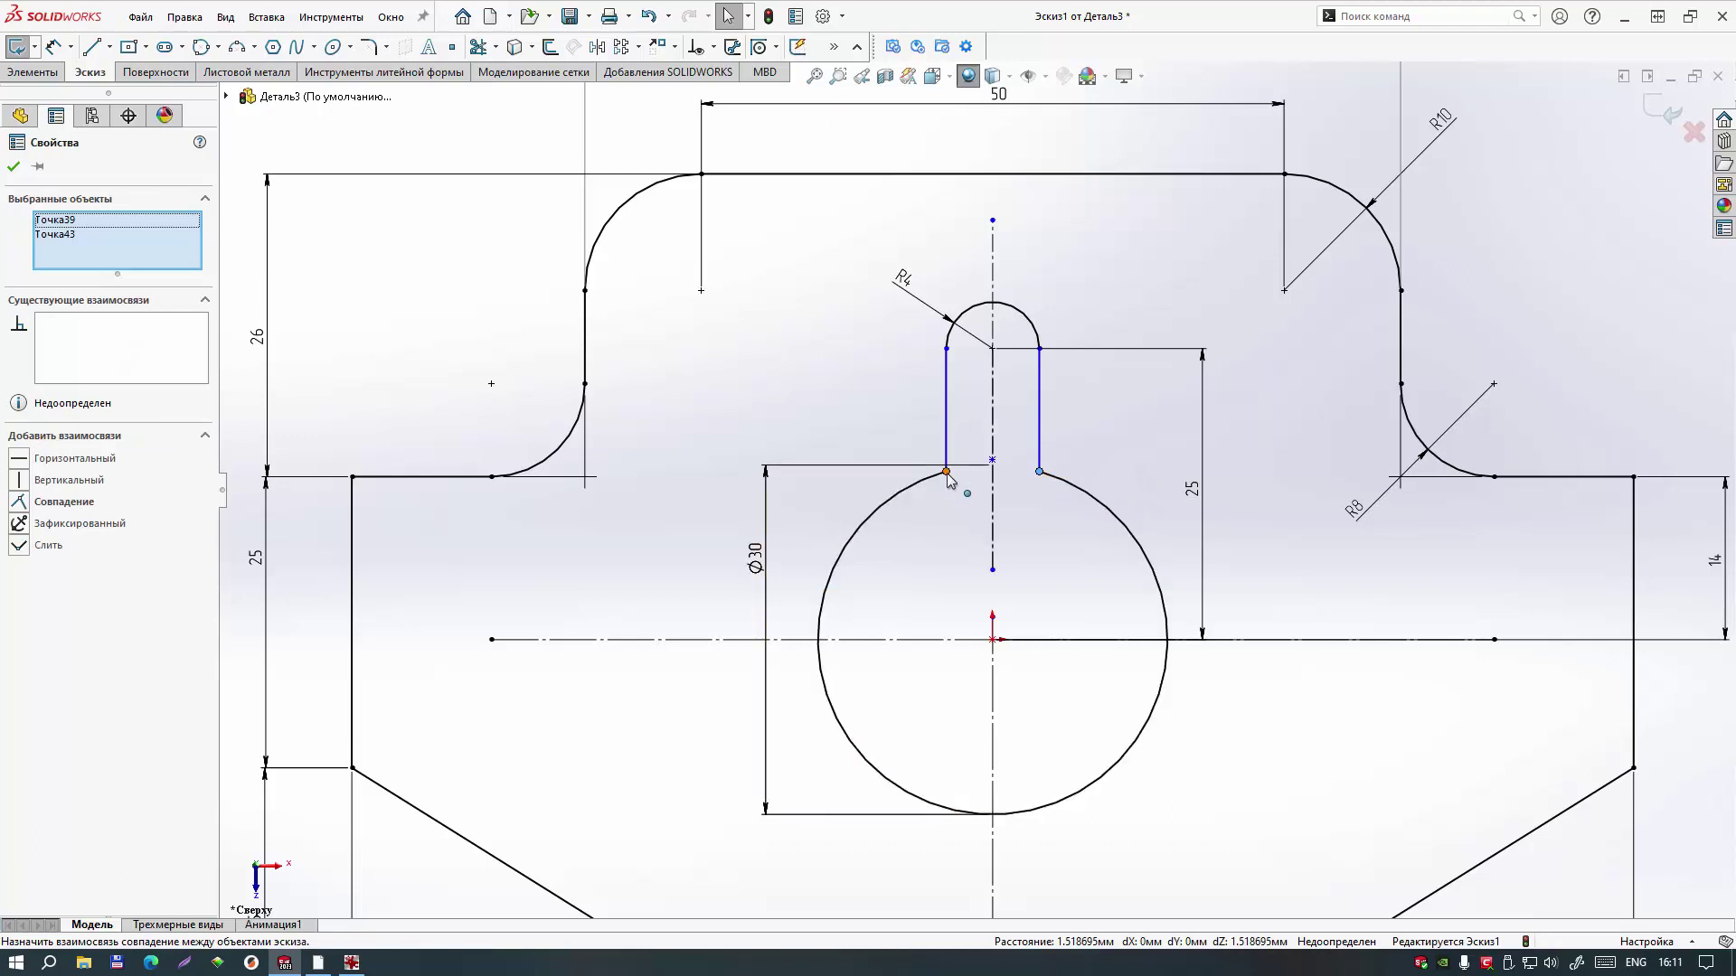
drag(946, 470, 945, 440)
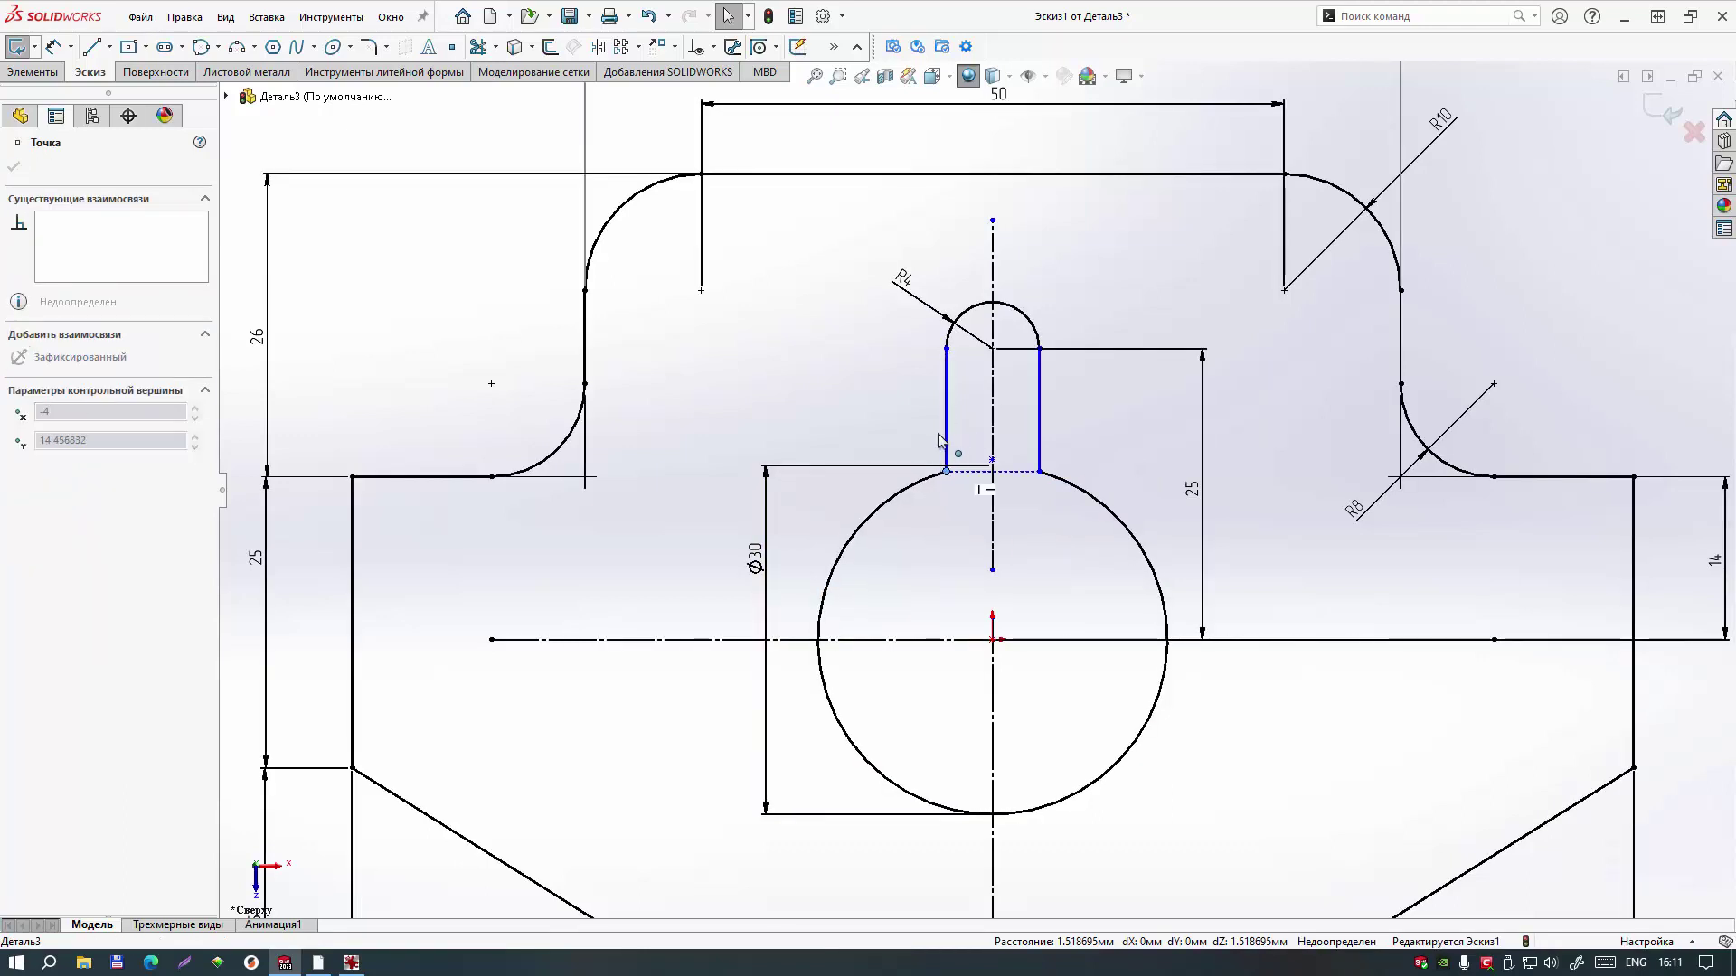
ctrl+click(1039, 472)
ctrl+click(993, 407)
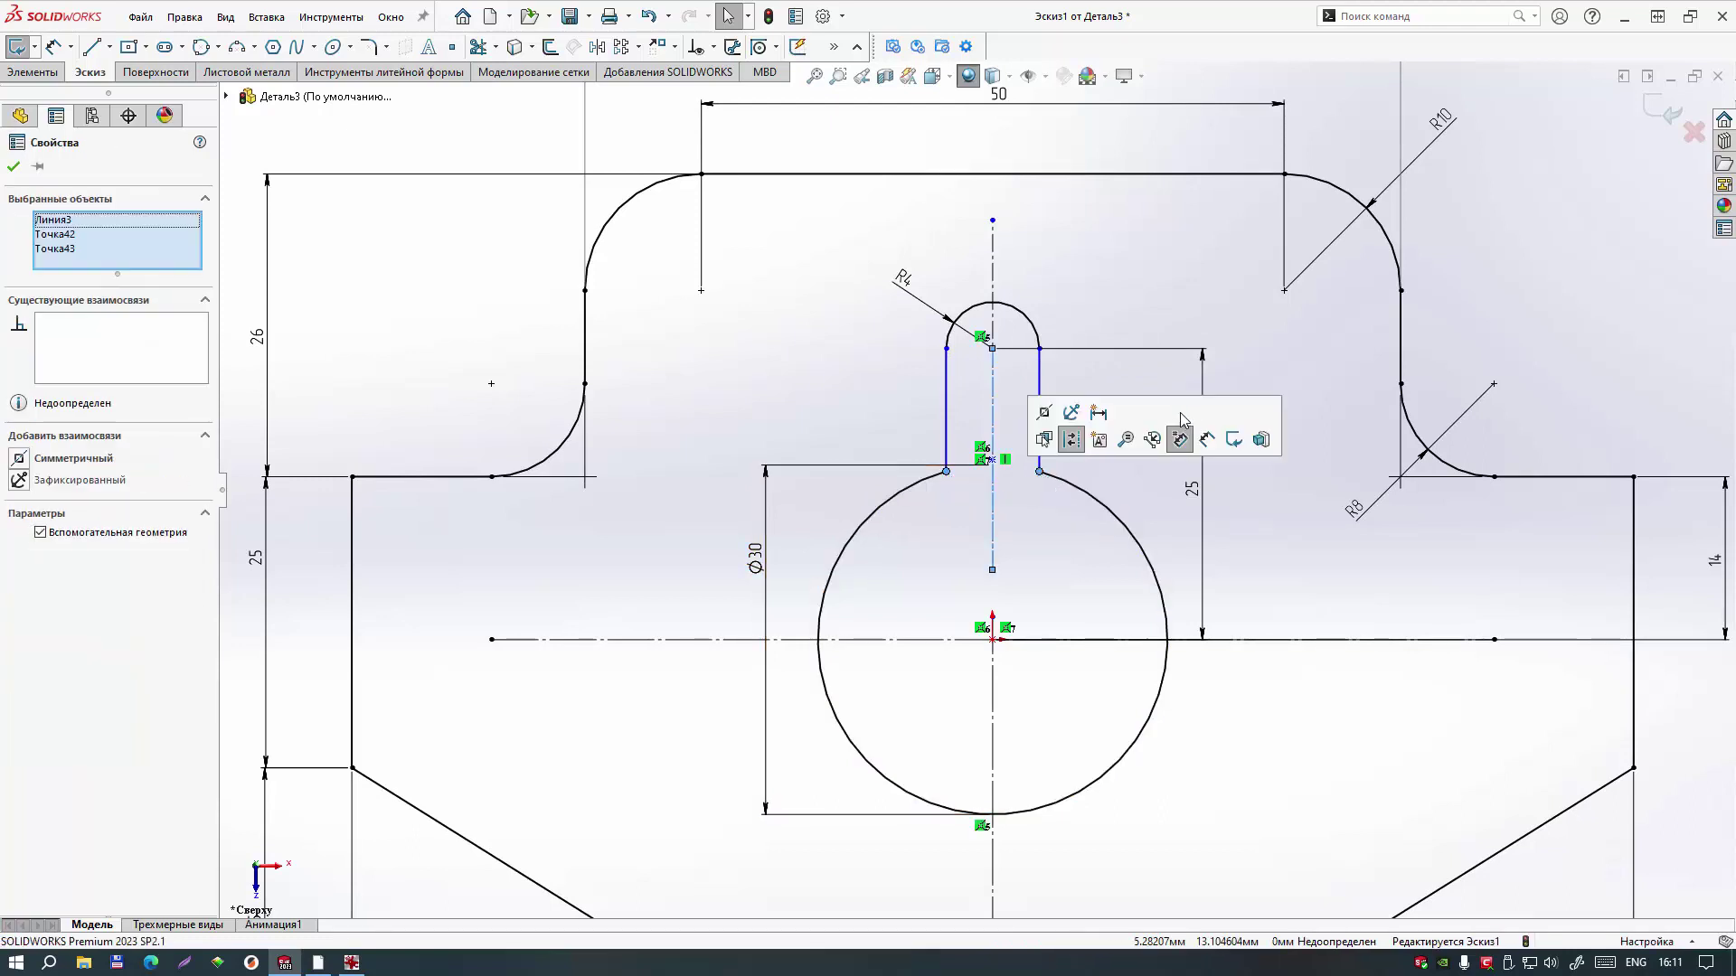
click(1047, 415)
click(1147, 291)
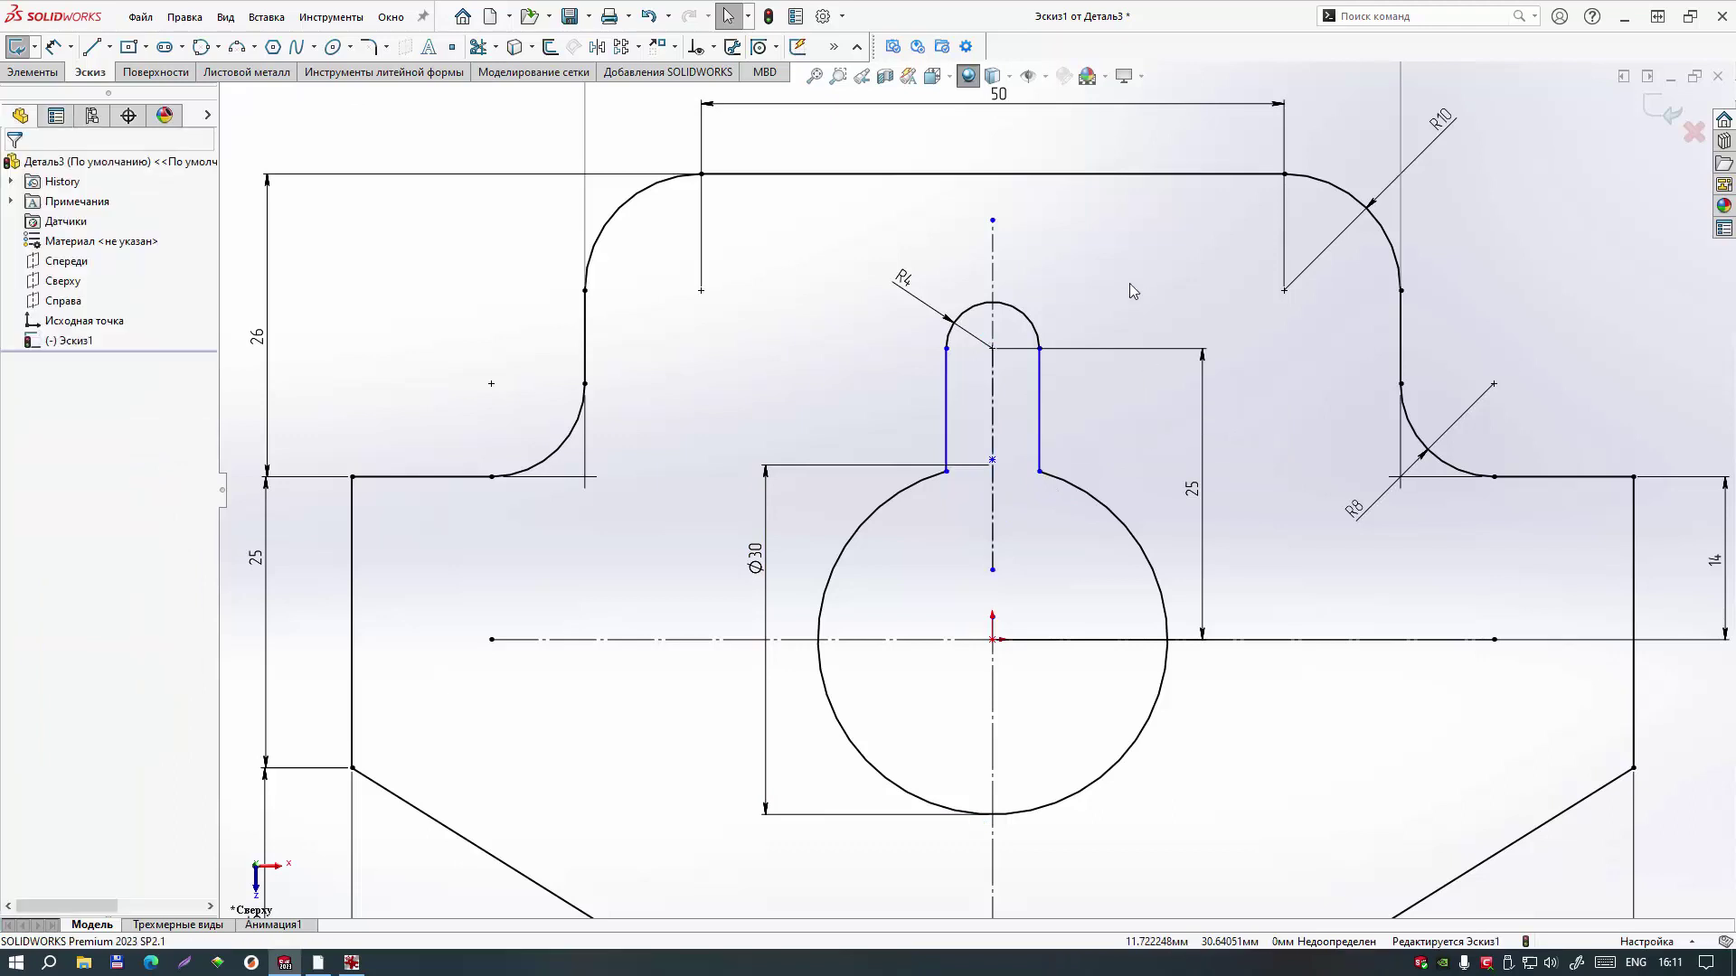
Step: Level the left slot line's top end with the arc centre, undoing an accidental endpoint drag
click(947, 349)
ctrl+click(994, 351)
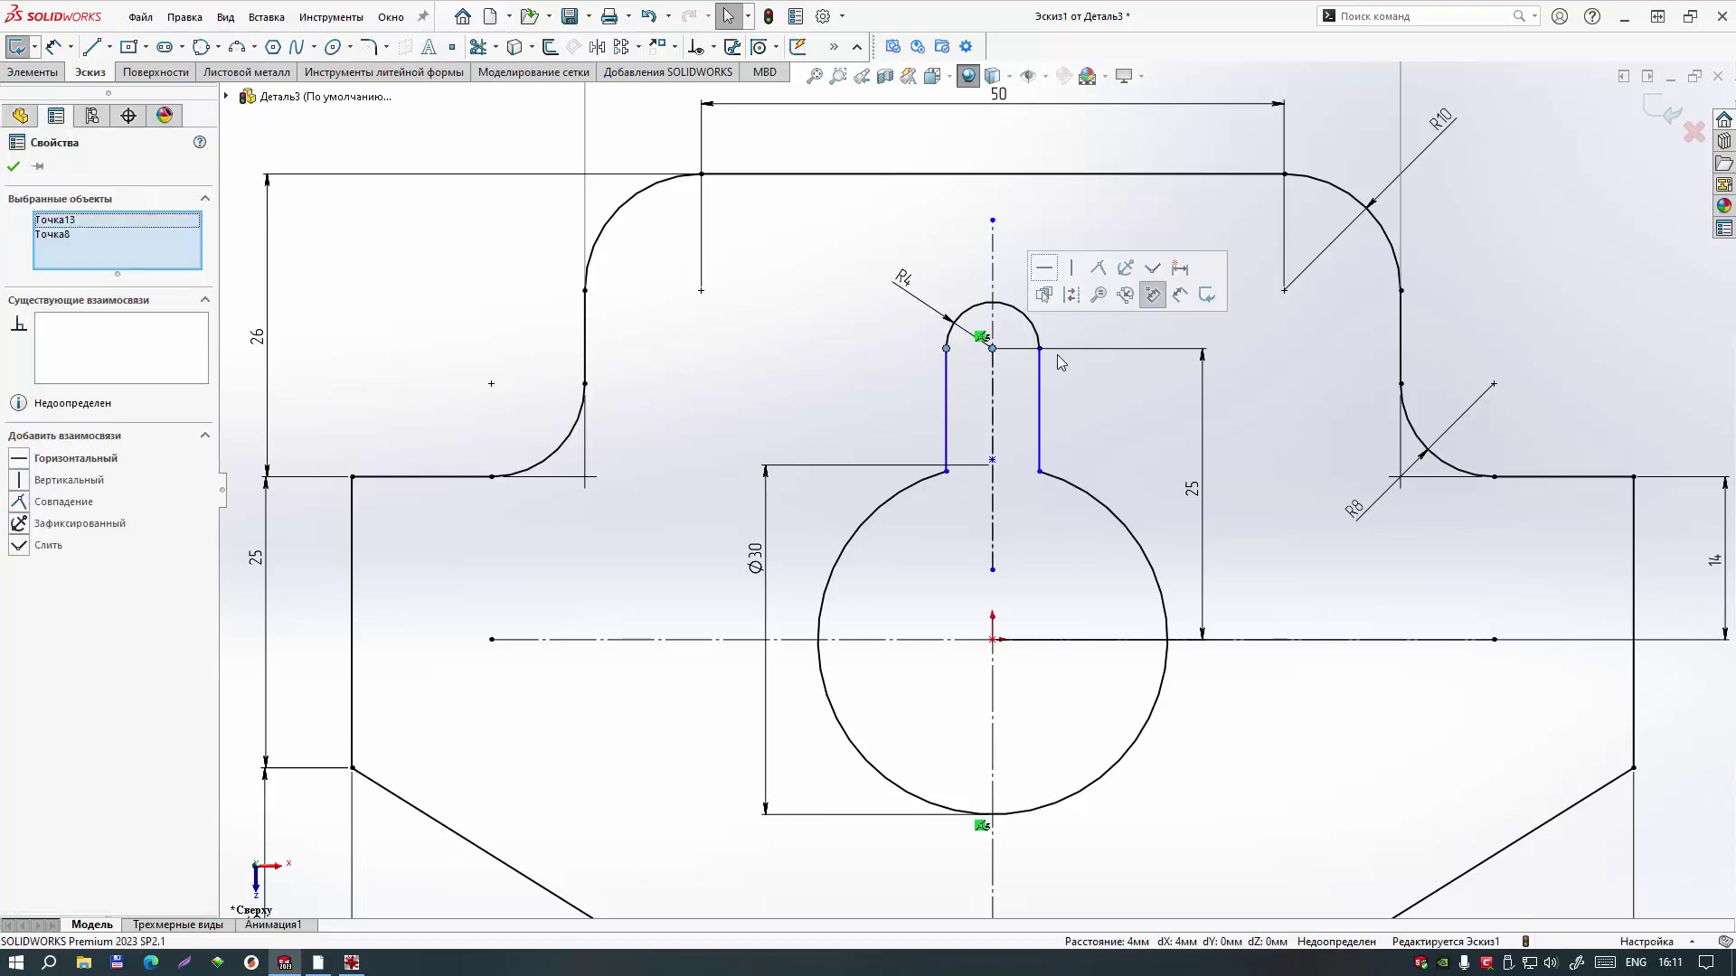
click(1148, 417)
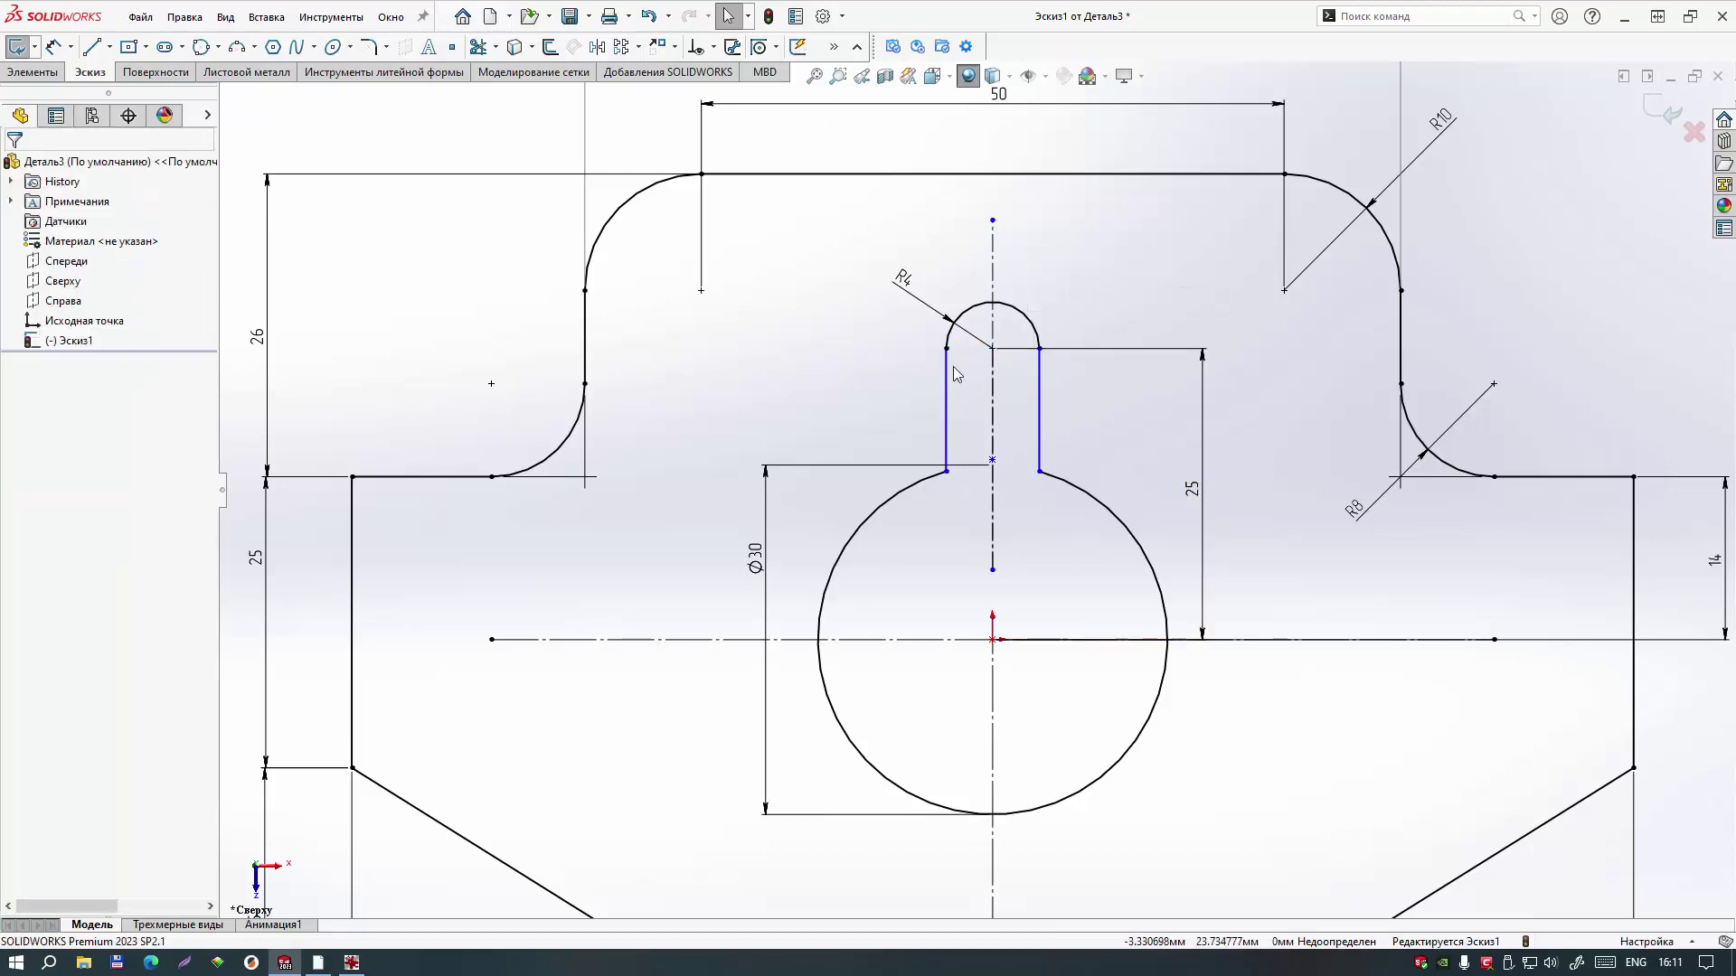
click(946, 349)
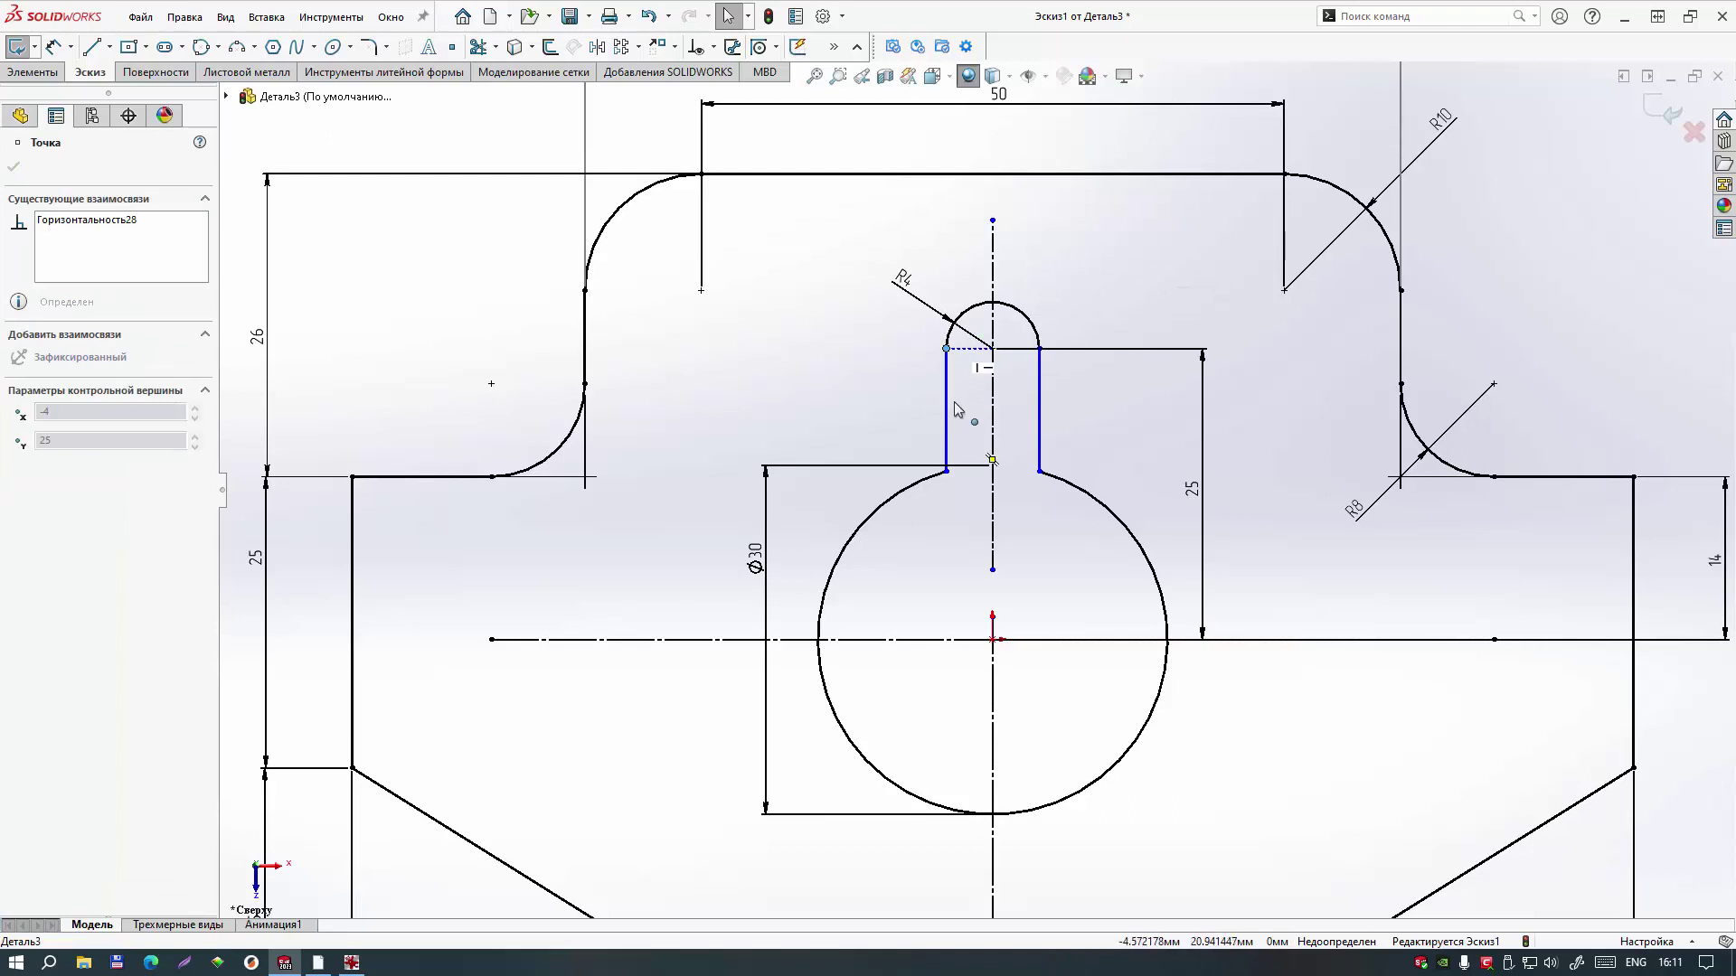
click(1050, 362)
drag(1039, 350, 1038, 358)
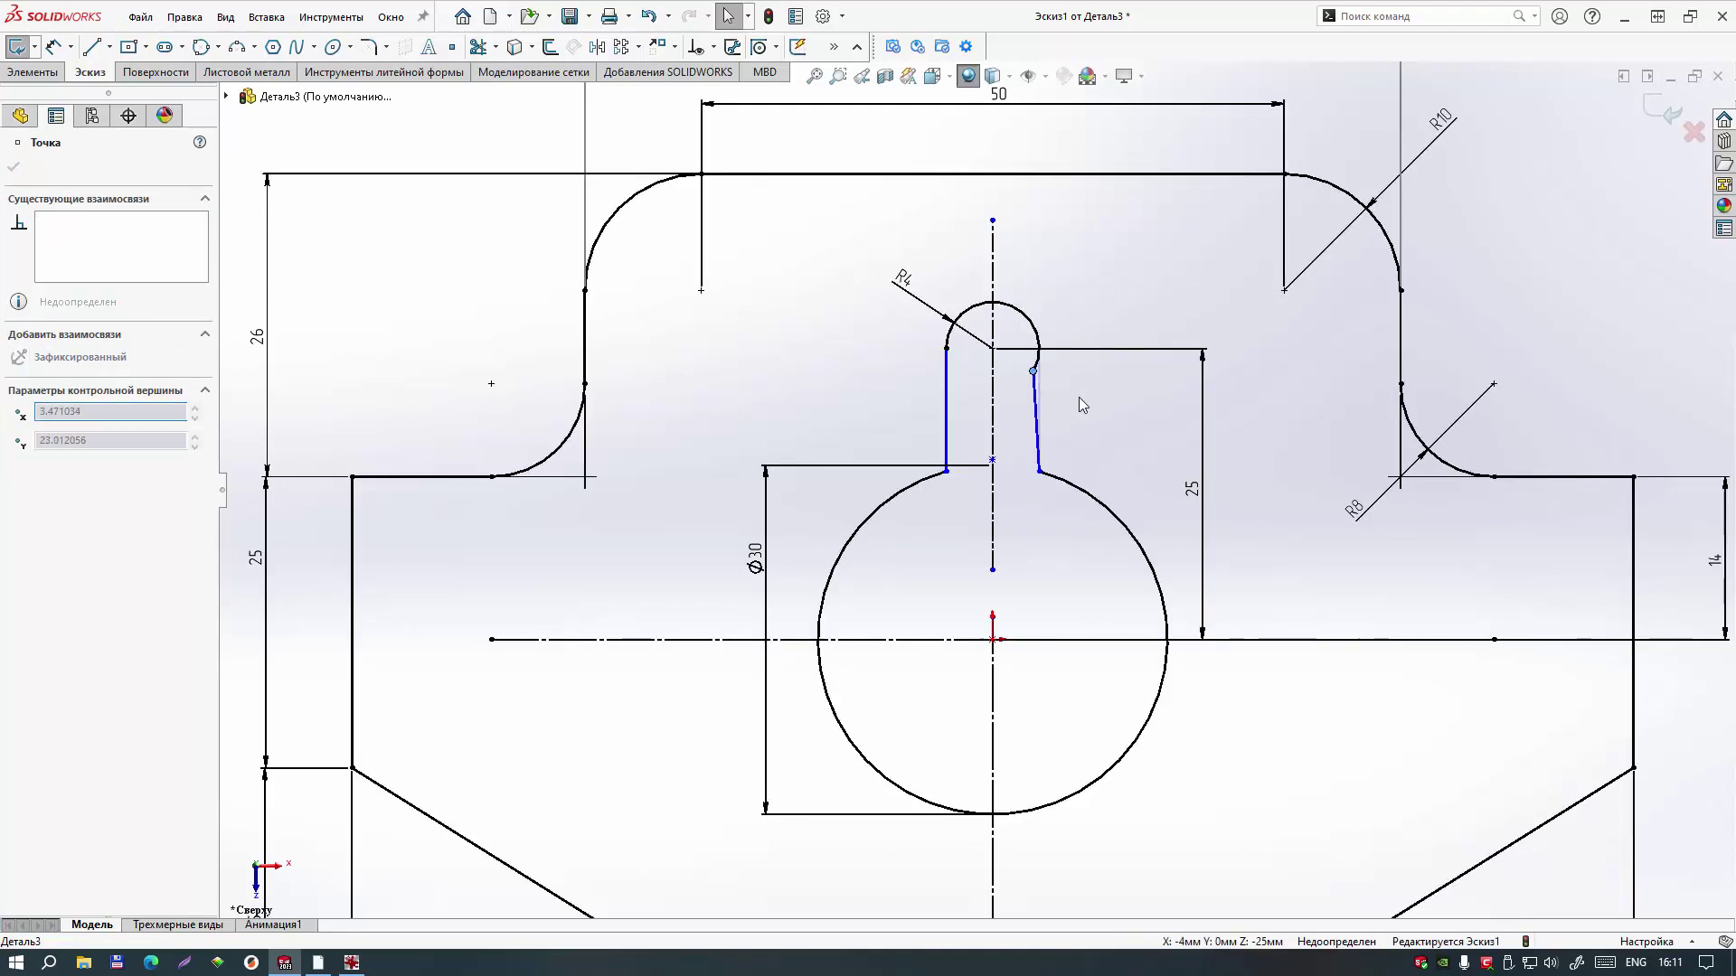
key(ctrl+z)
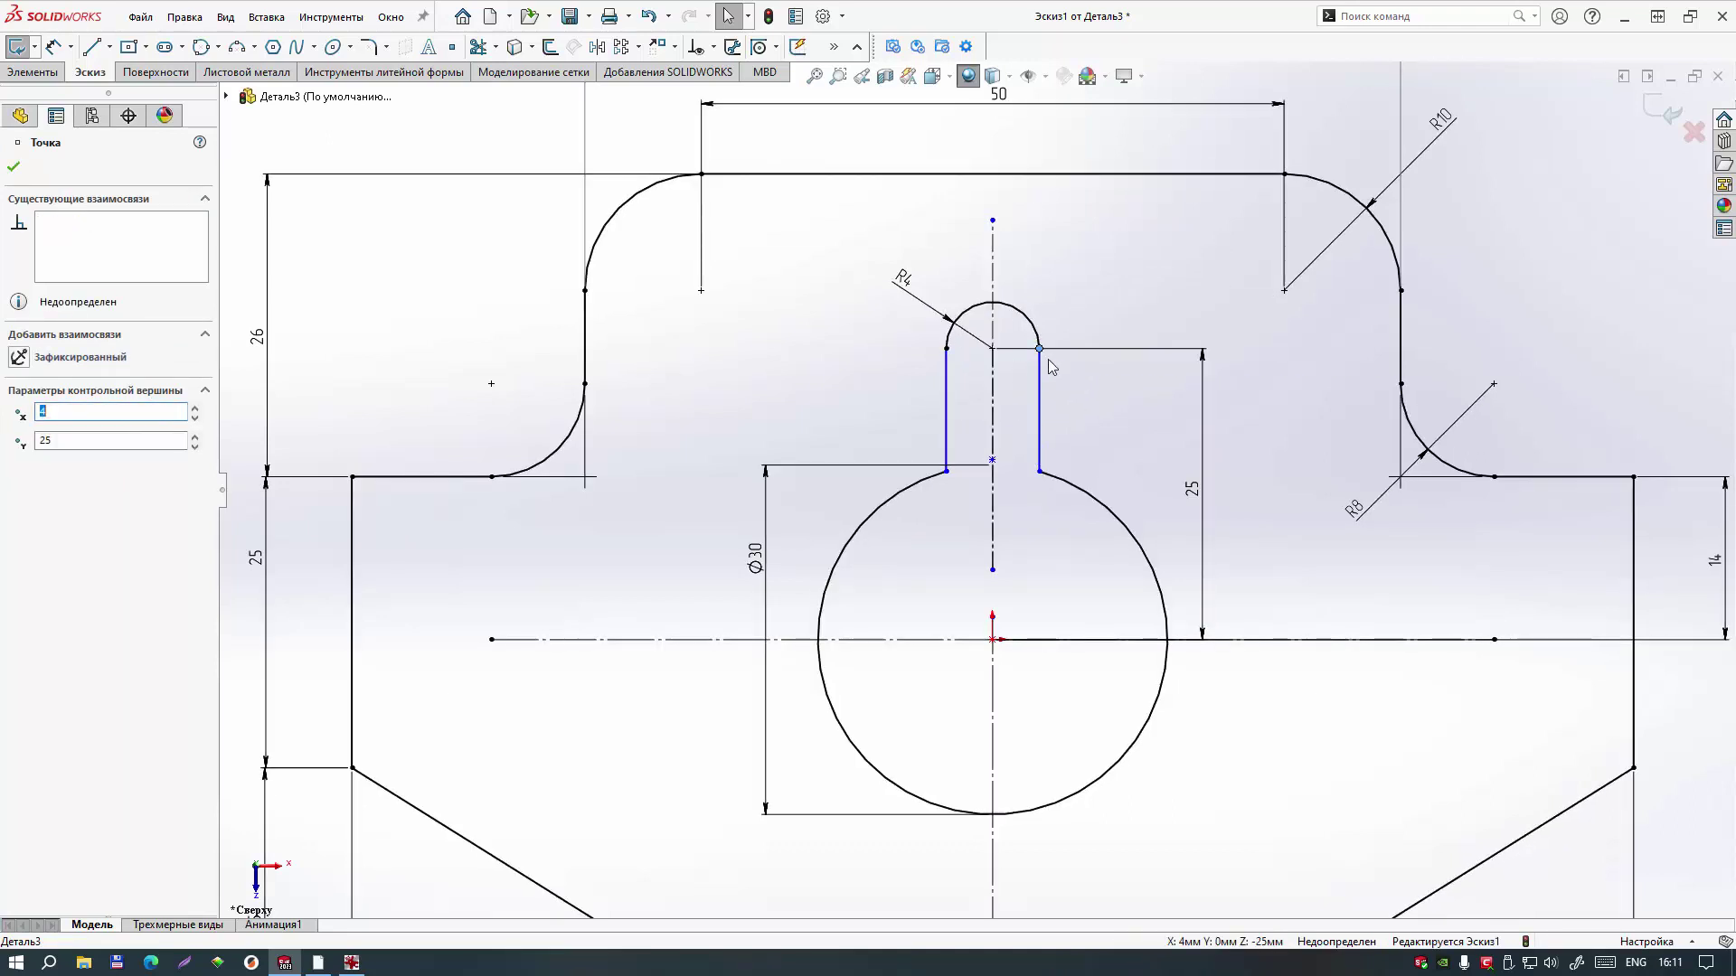
Step: Level the right slot line's top end with the arc centre and check it stays fixed
ctrl+click(994, 349)
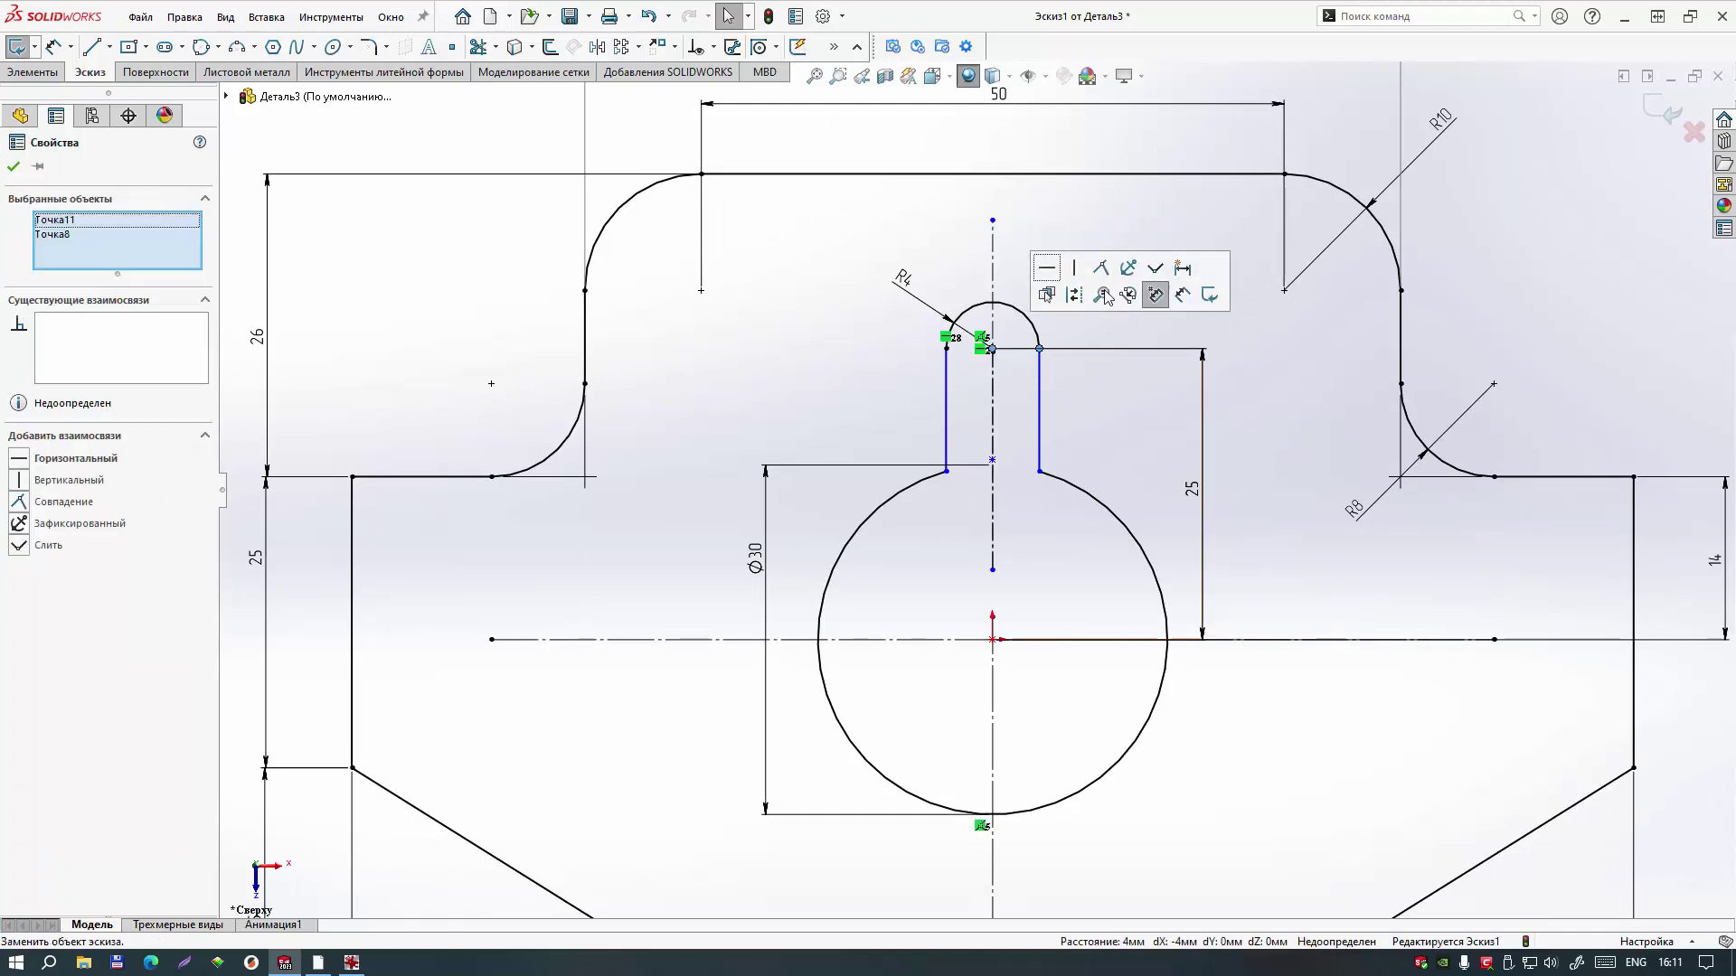
click(1054, 278)
click(1125, 436)
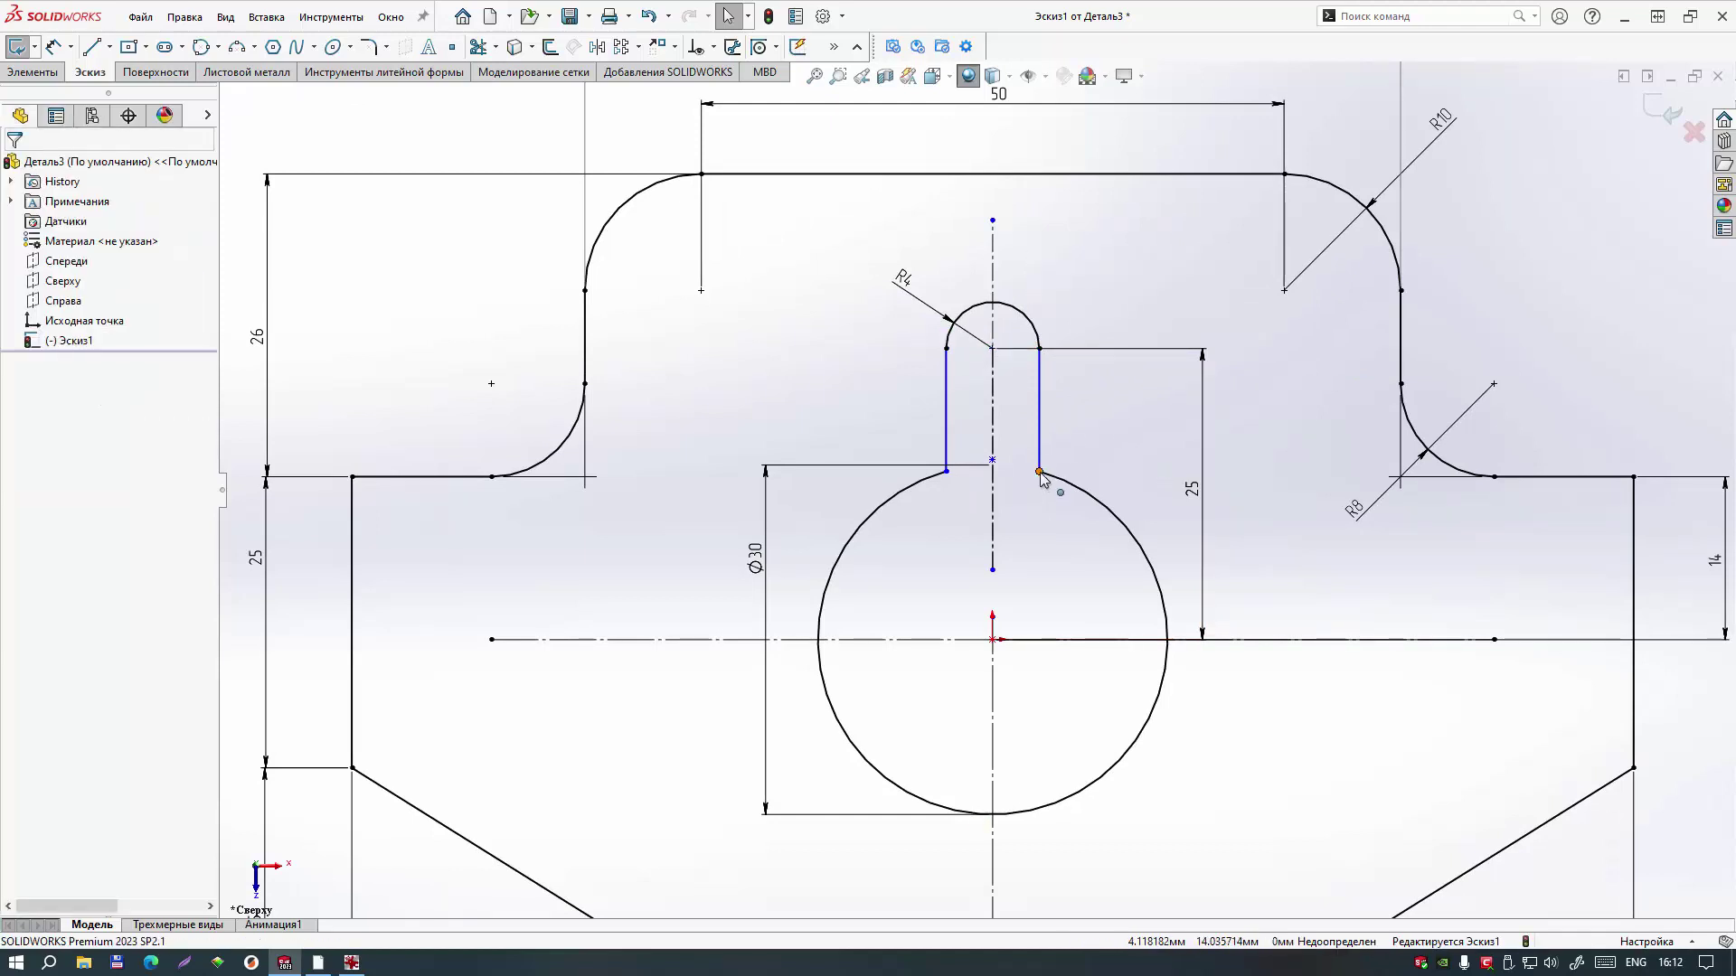
drag(1041, 479, 1040, 480)
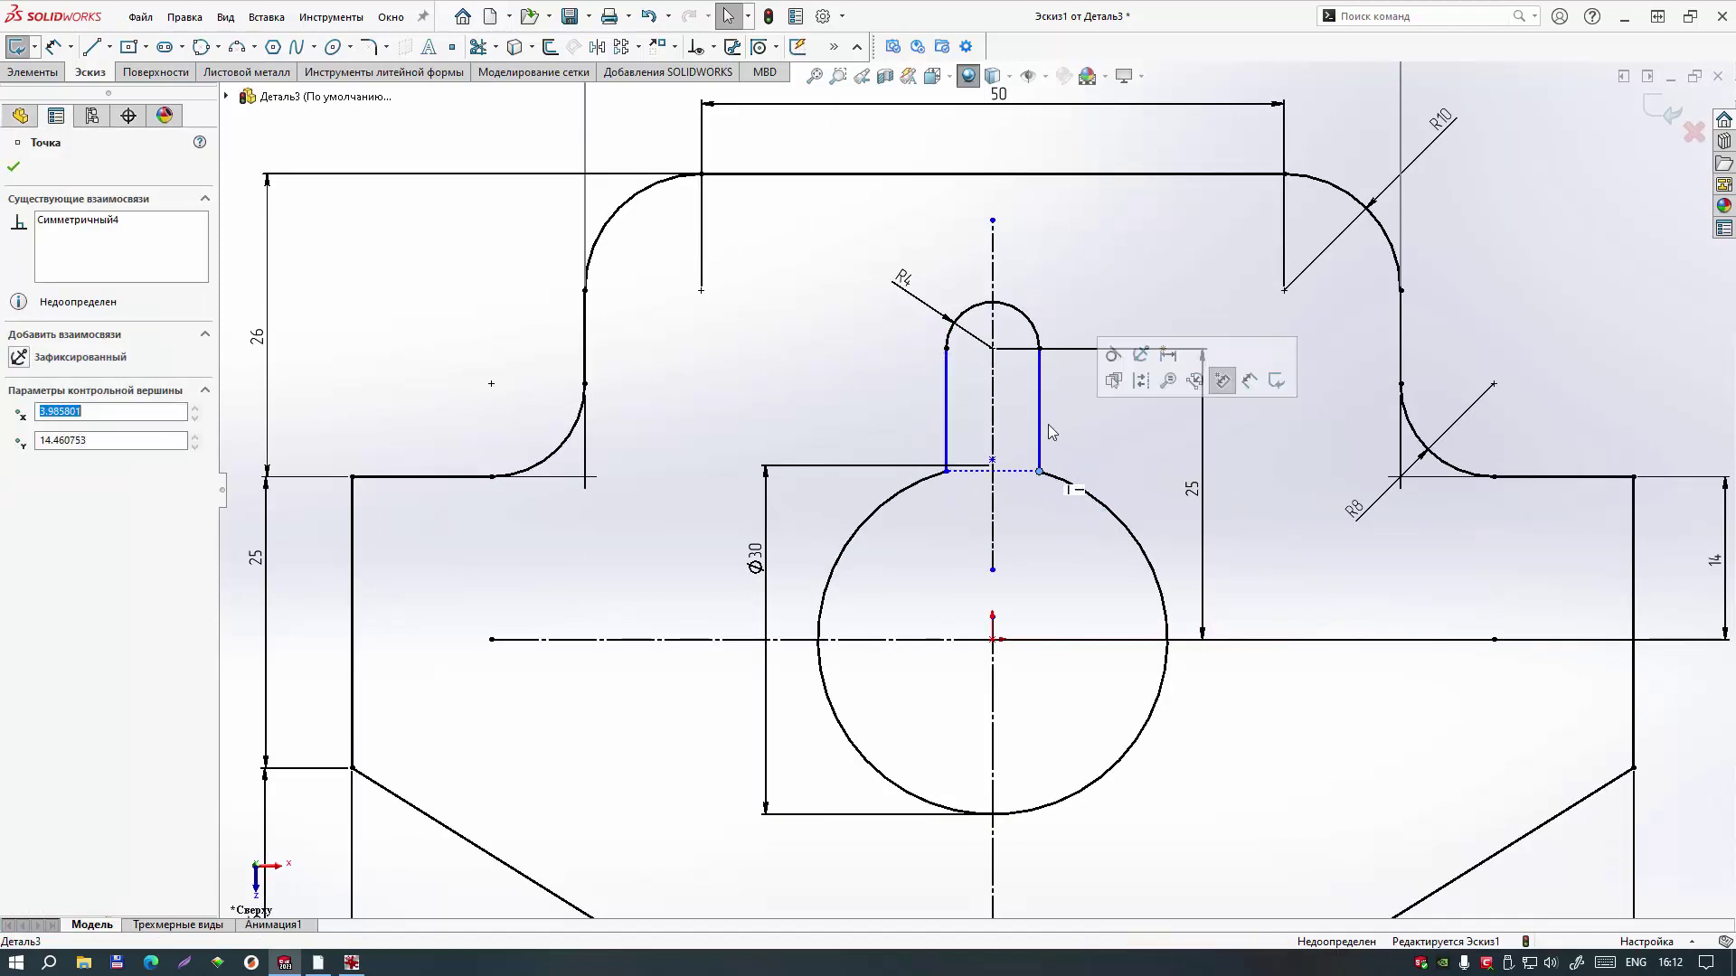
Step: Select the two vertical slot lines together, then clear the selection and fit the sketch in view
click(1039, 420)
ctrl+click(945, 406)
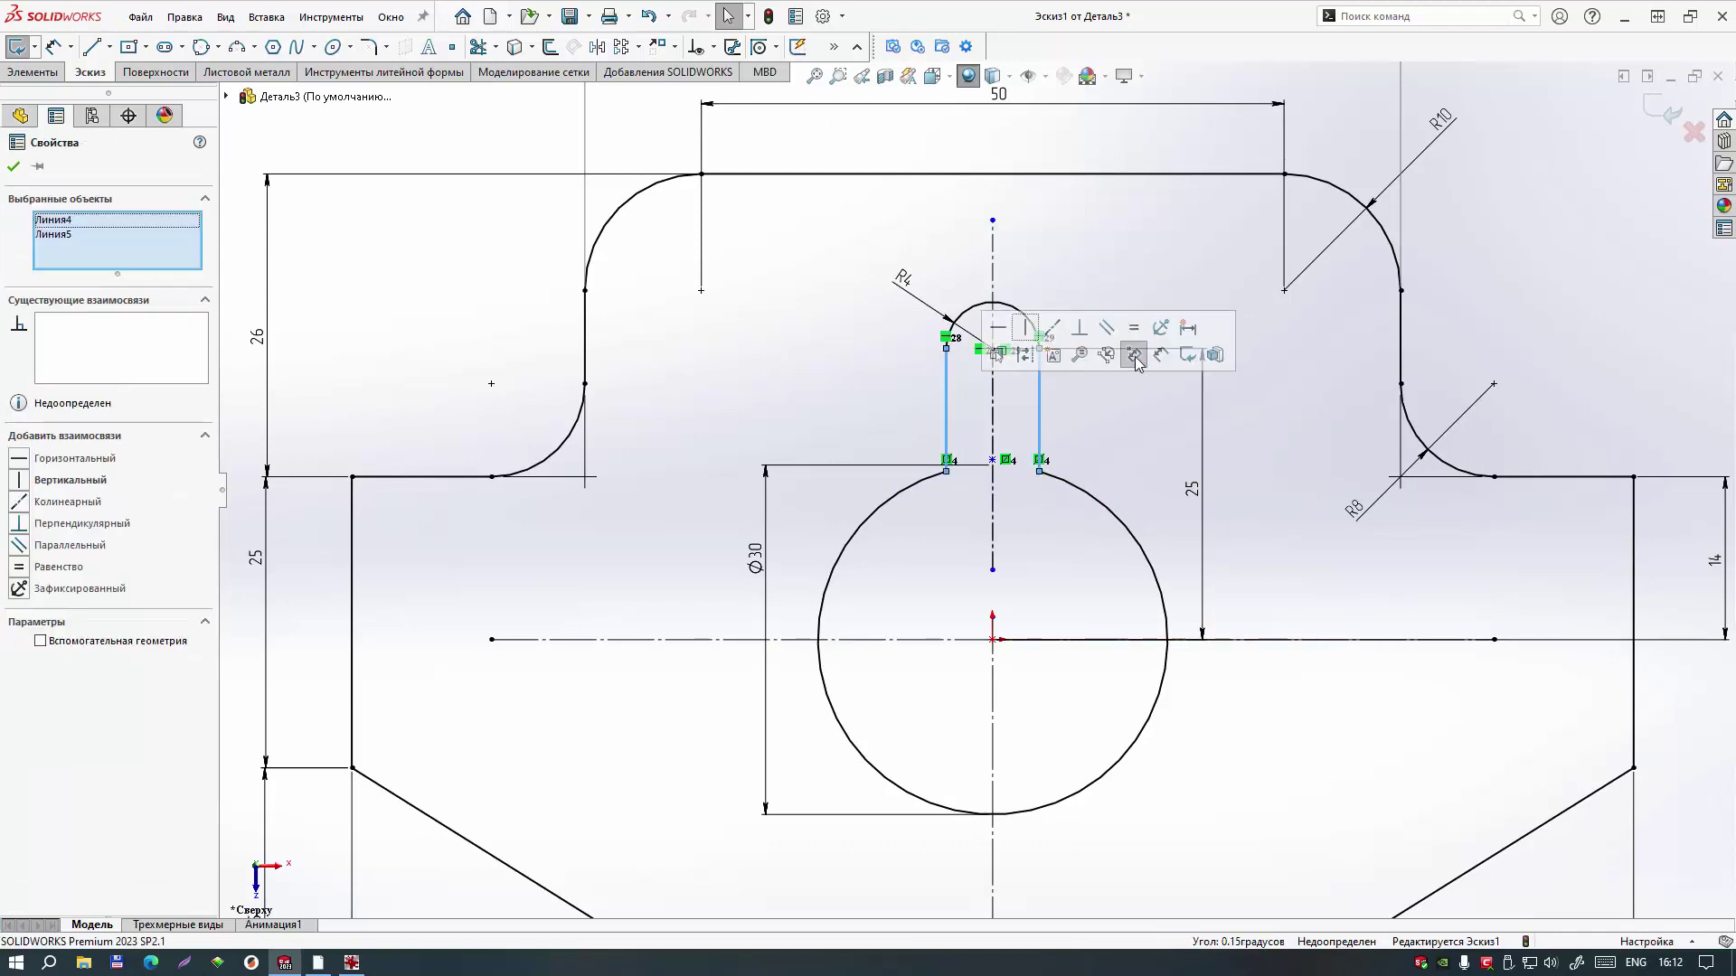
click(1121, 432)
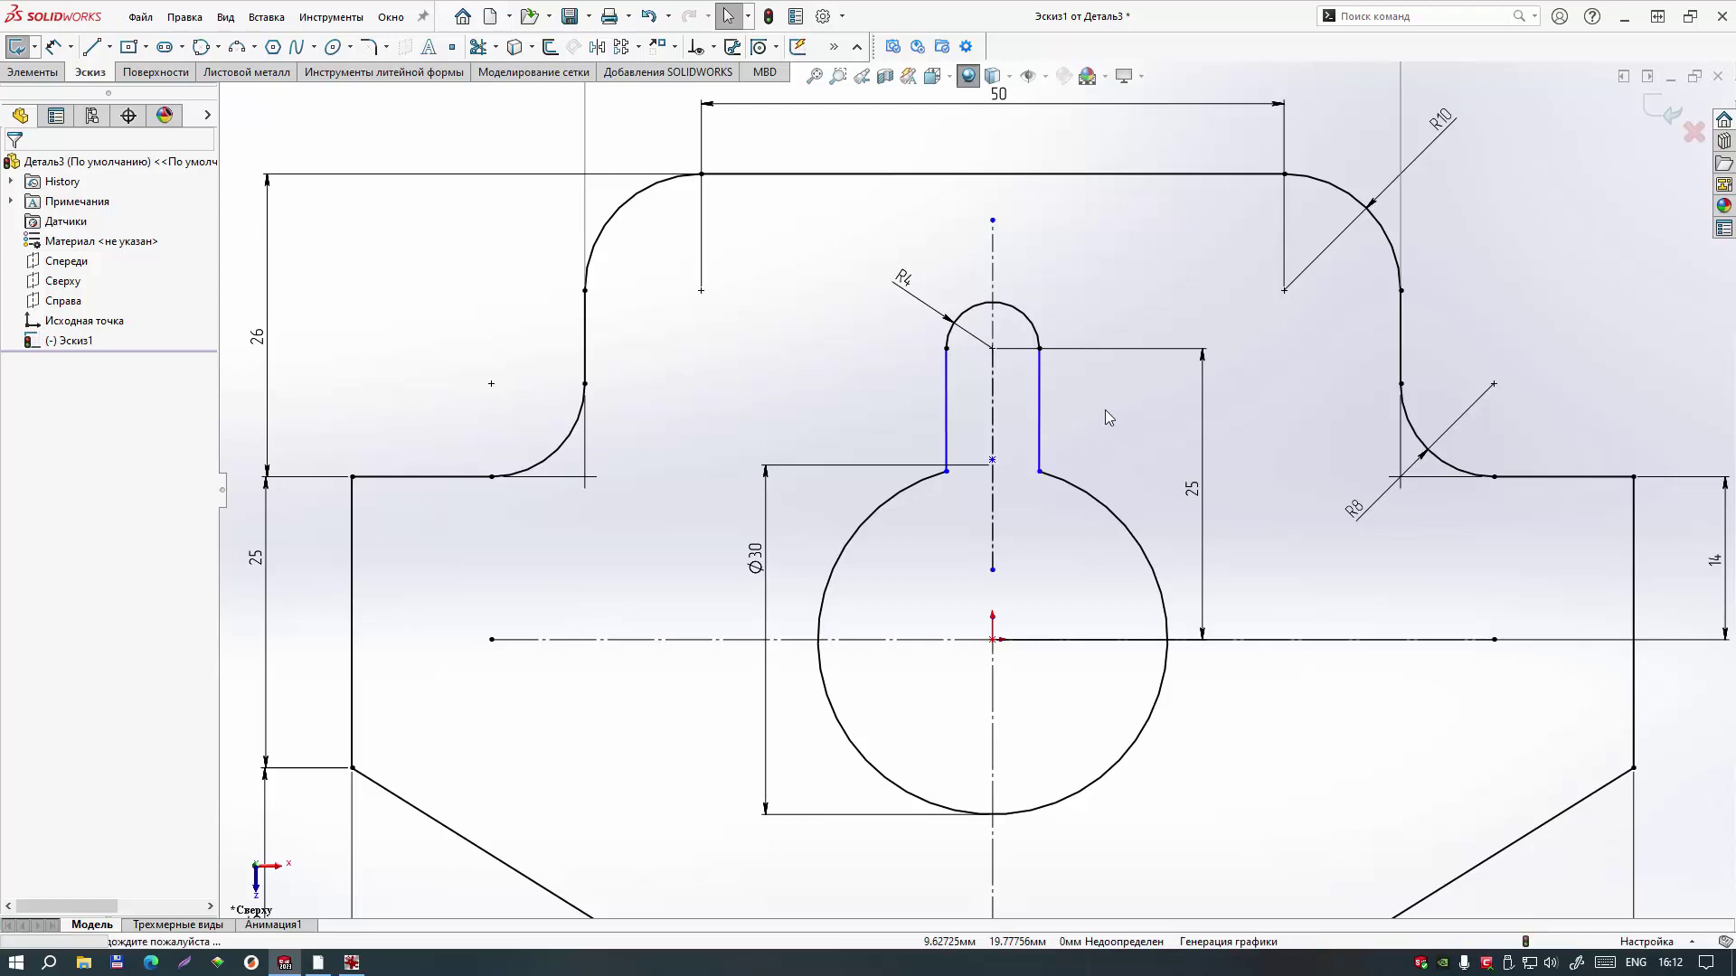
ctrl+click(1039, 434)
click(1143, 455)
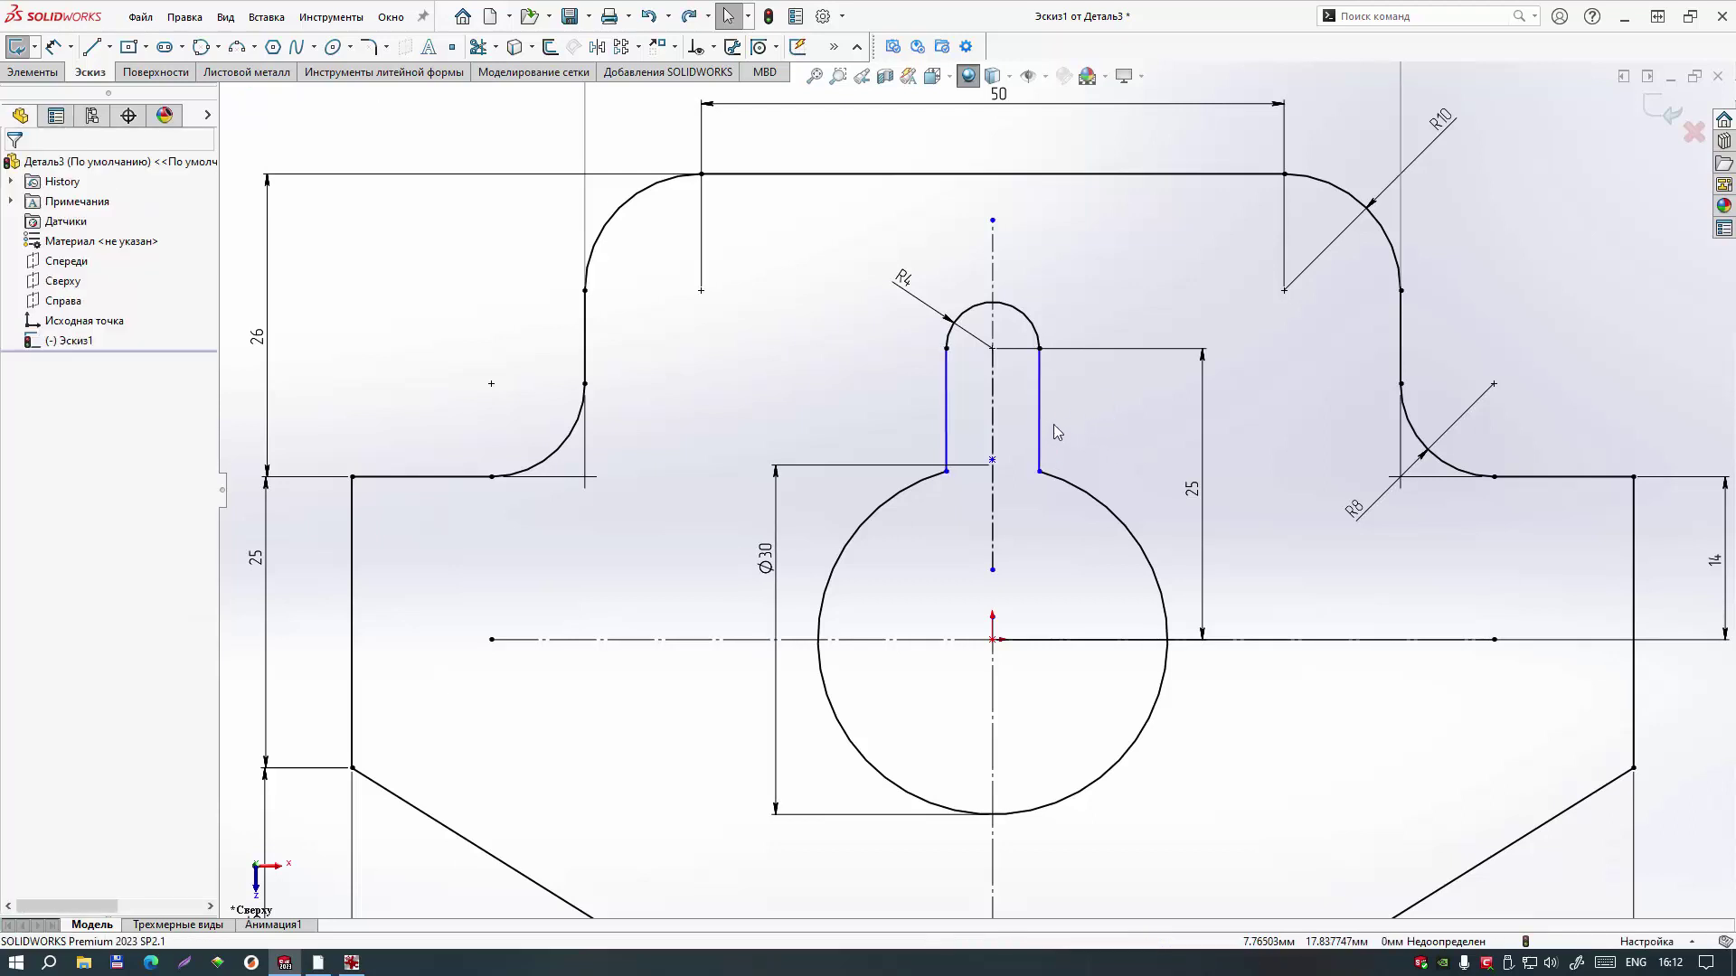
click(1039, 407)
ctrl+click(946, 407)
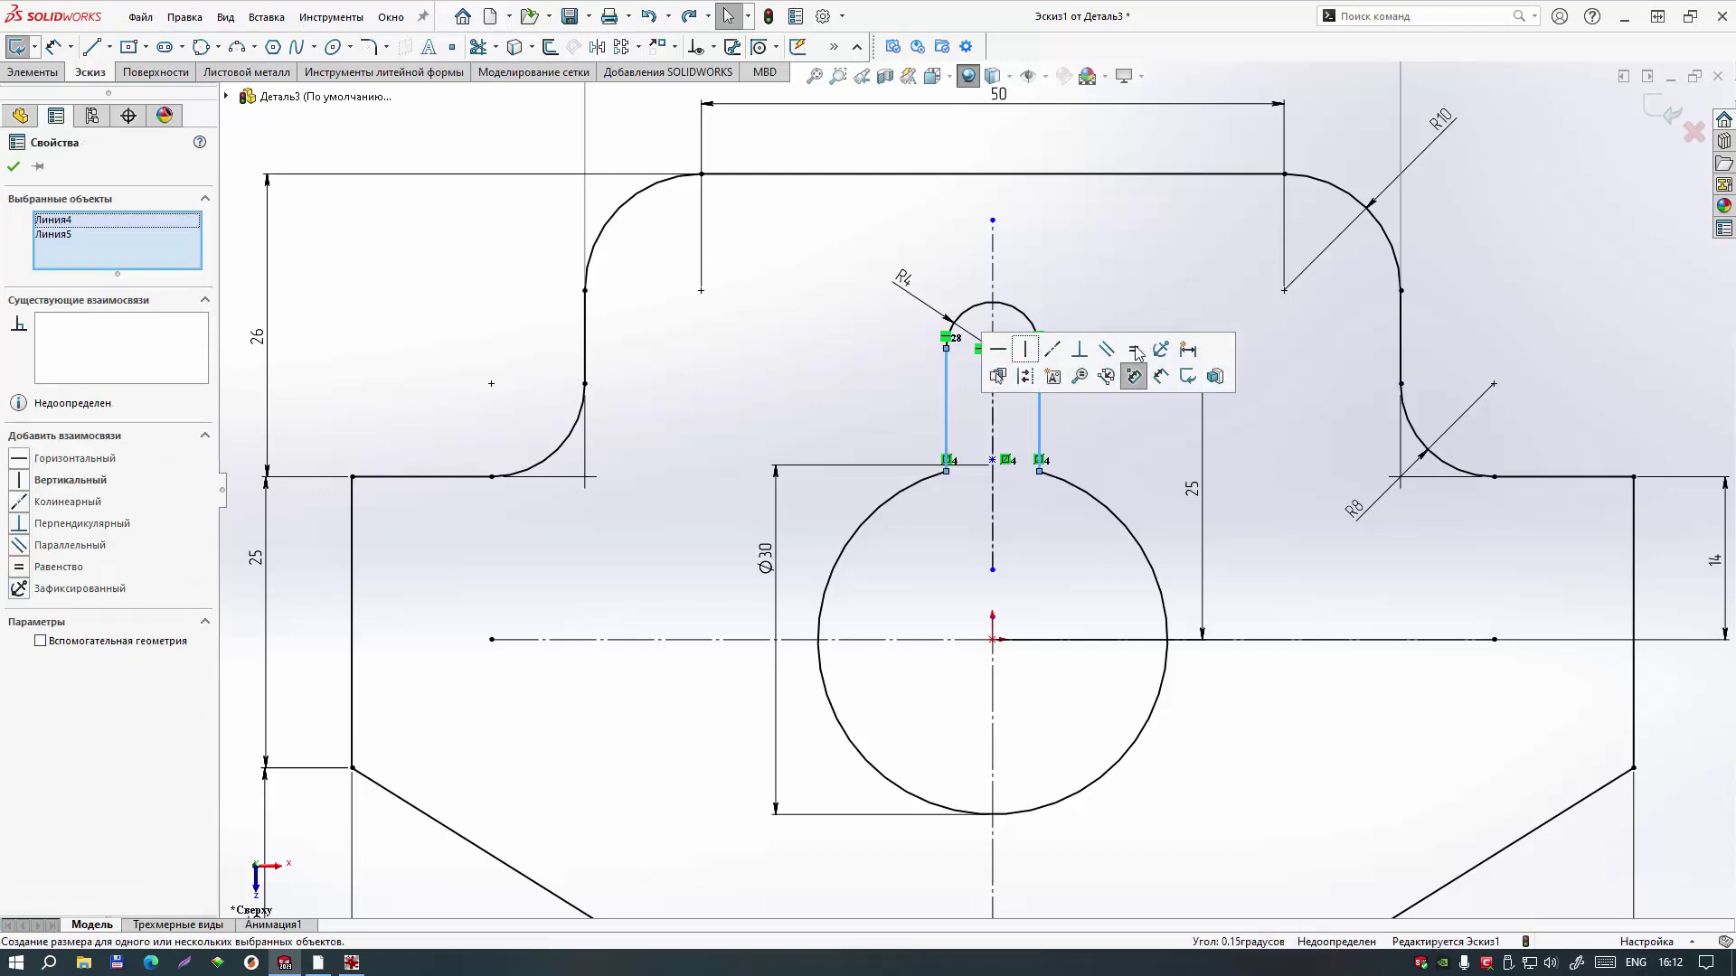
click(1126, 441)
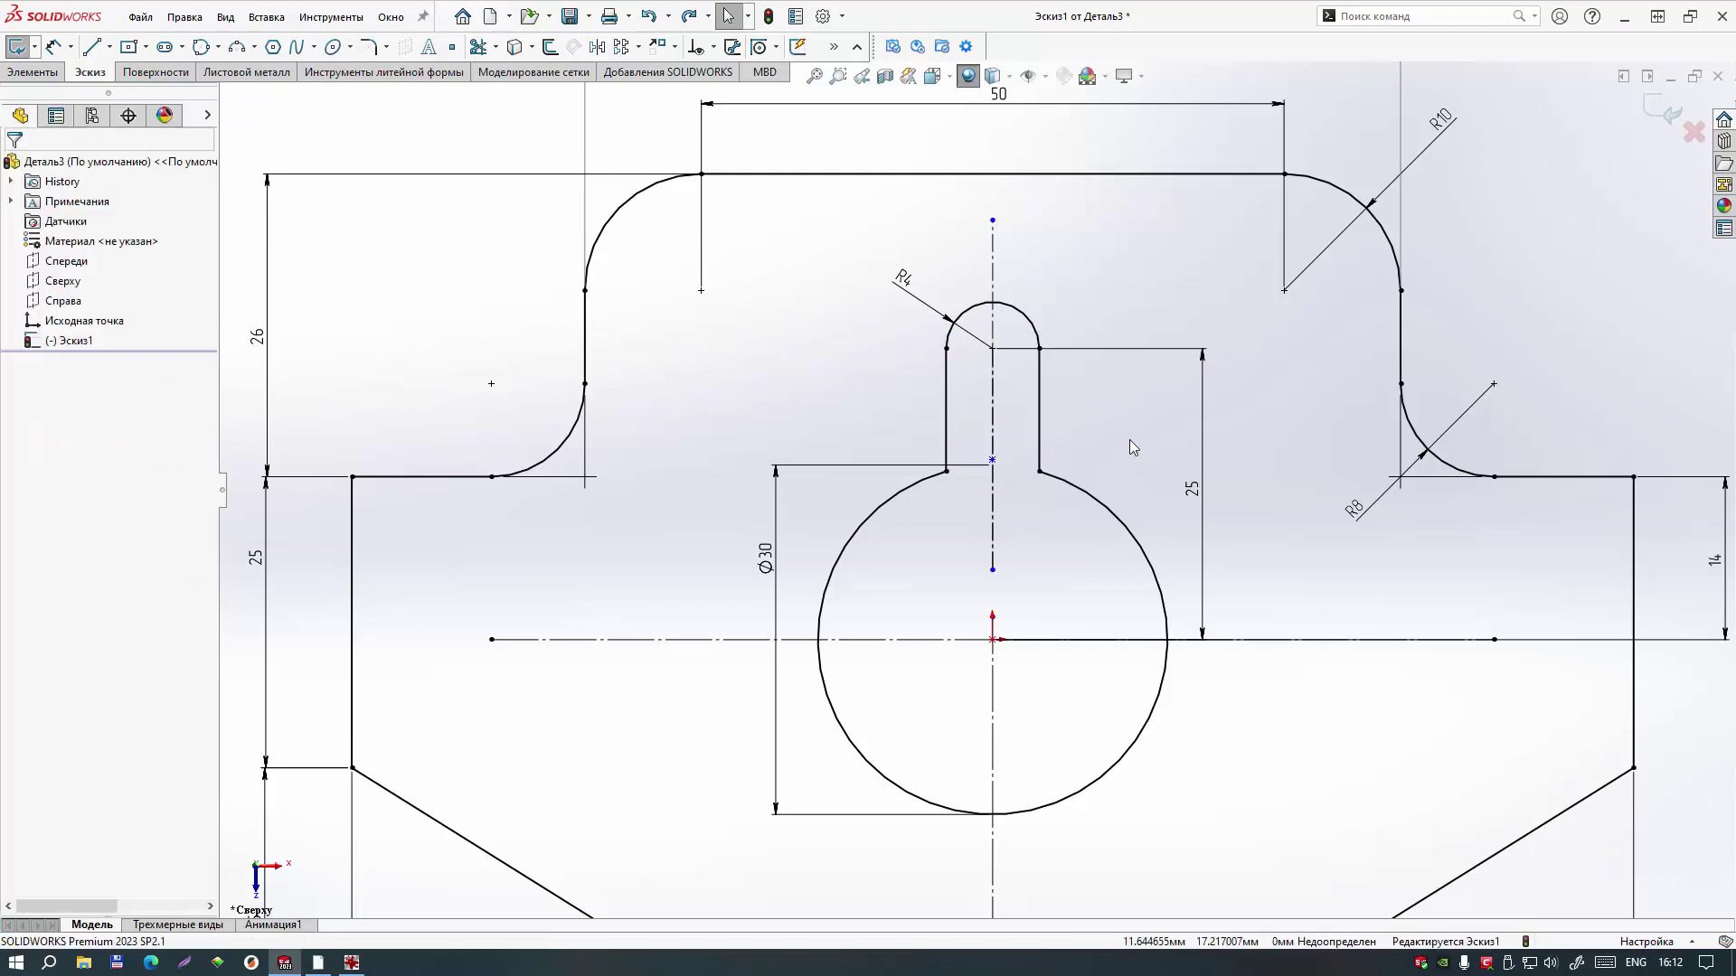
key(f)
scroll(1006, 545, down, 1)
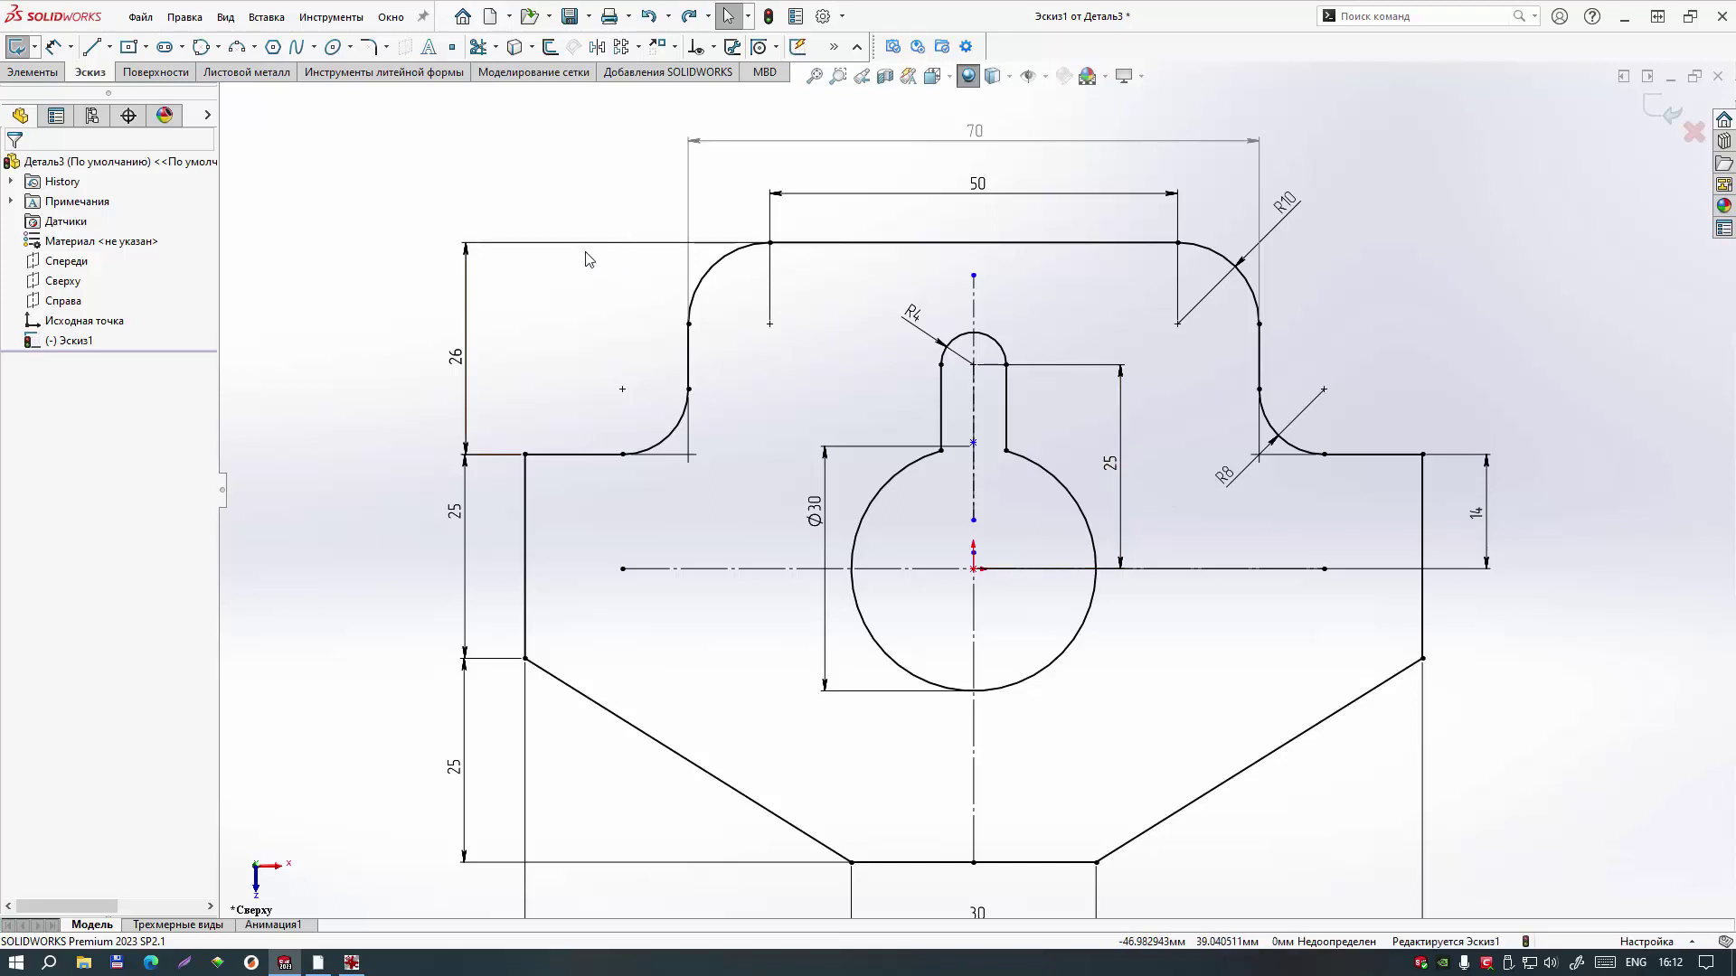
Step: Sketch the upper-left, left and bottom hole circles
click(201, 46)
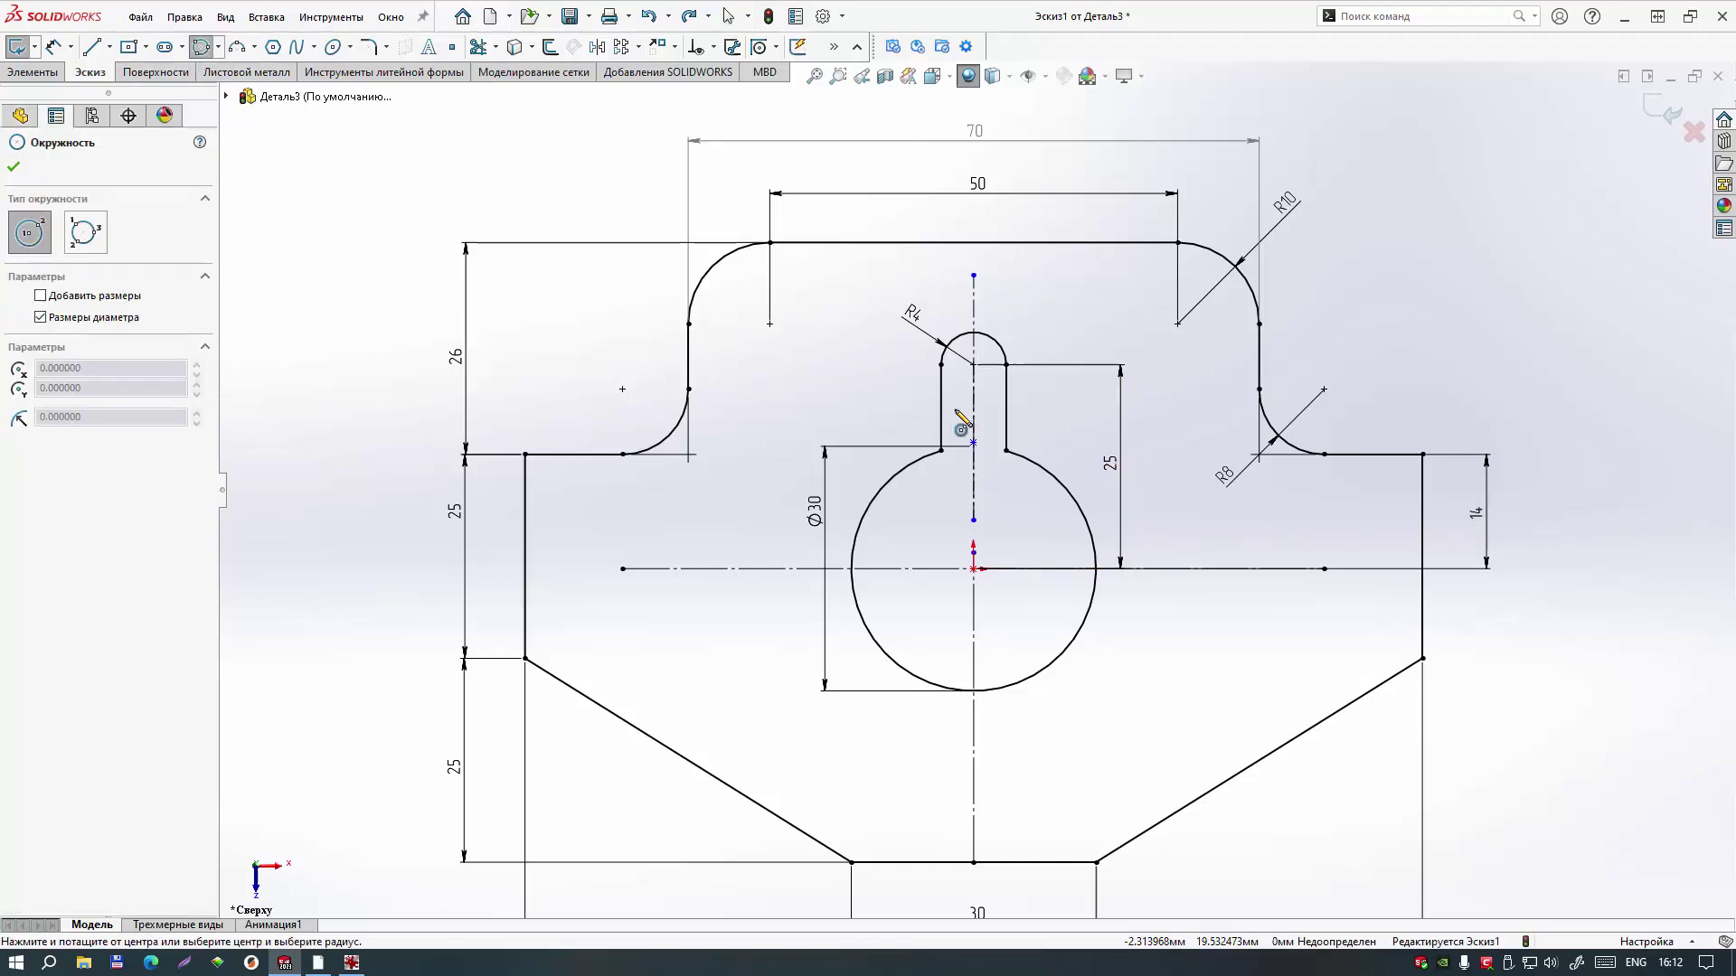
click(770, 323)
click(791, 347)
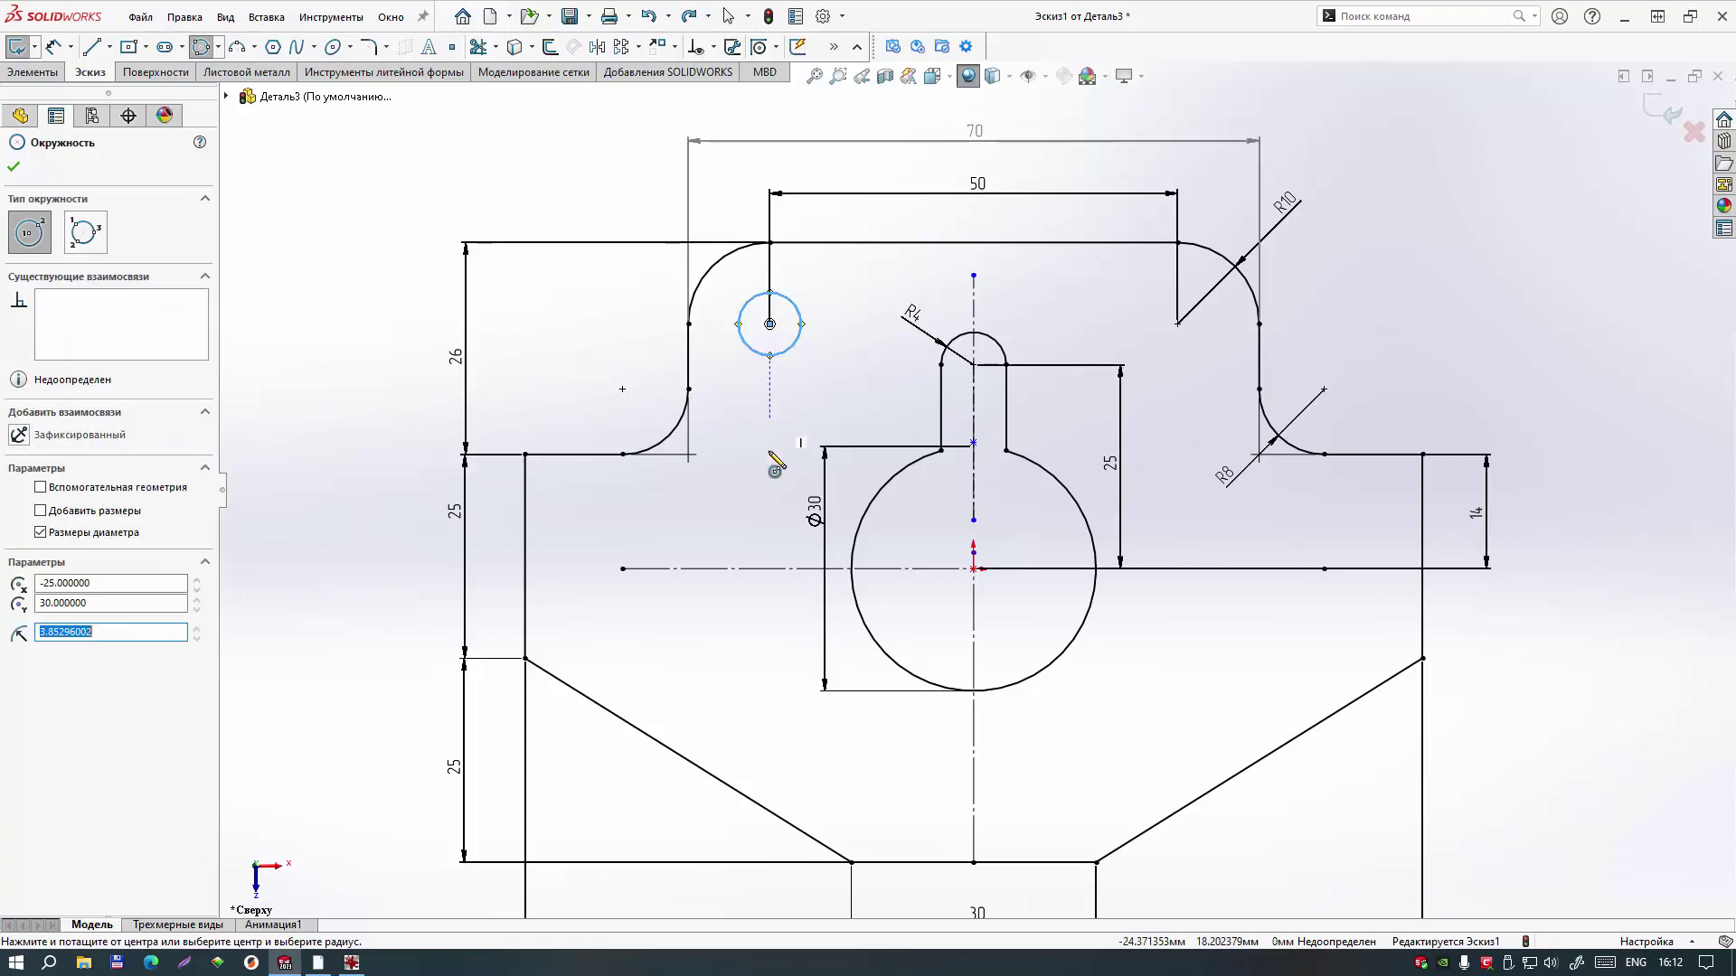
click(622, 569)
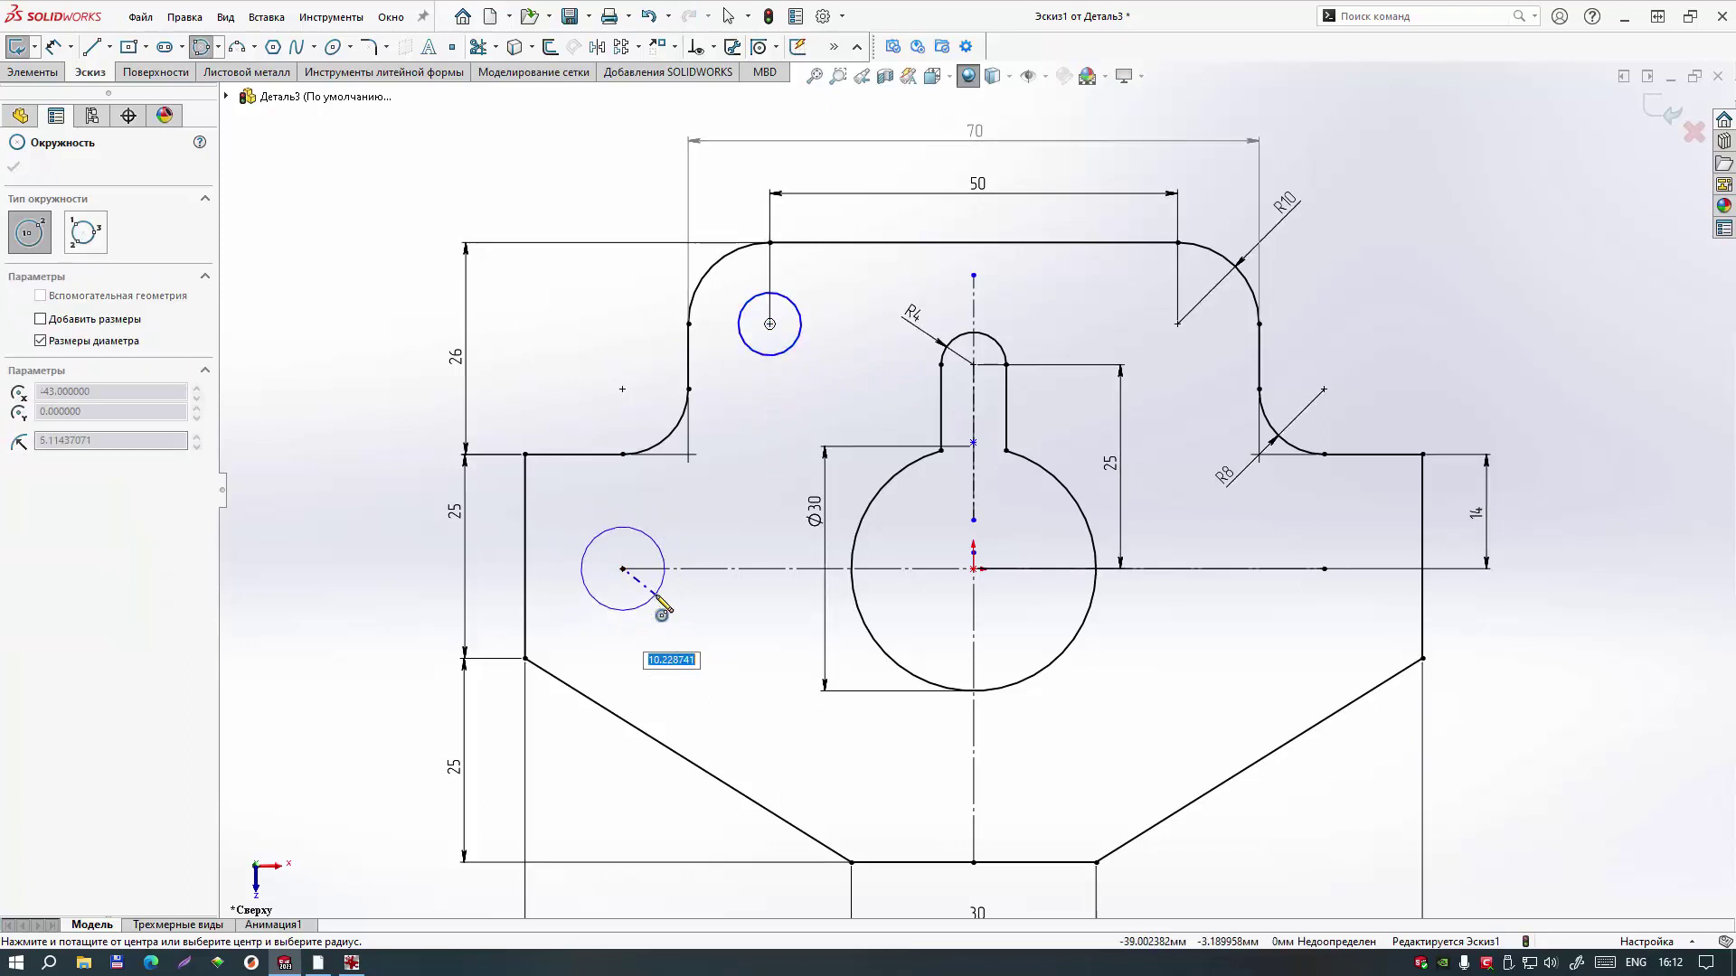
click(652, 598)
click(972, 793)
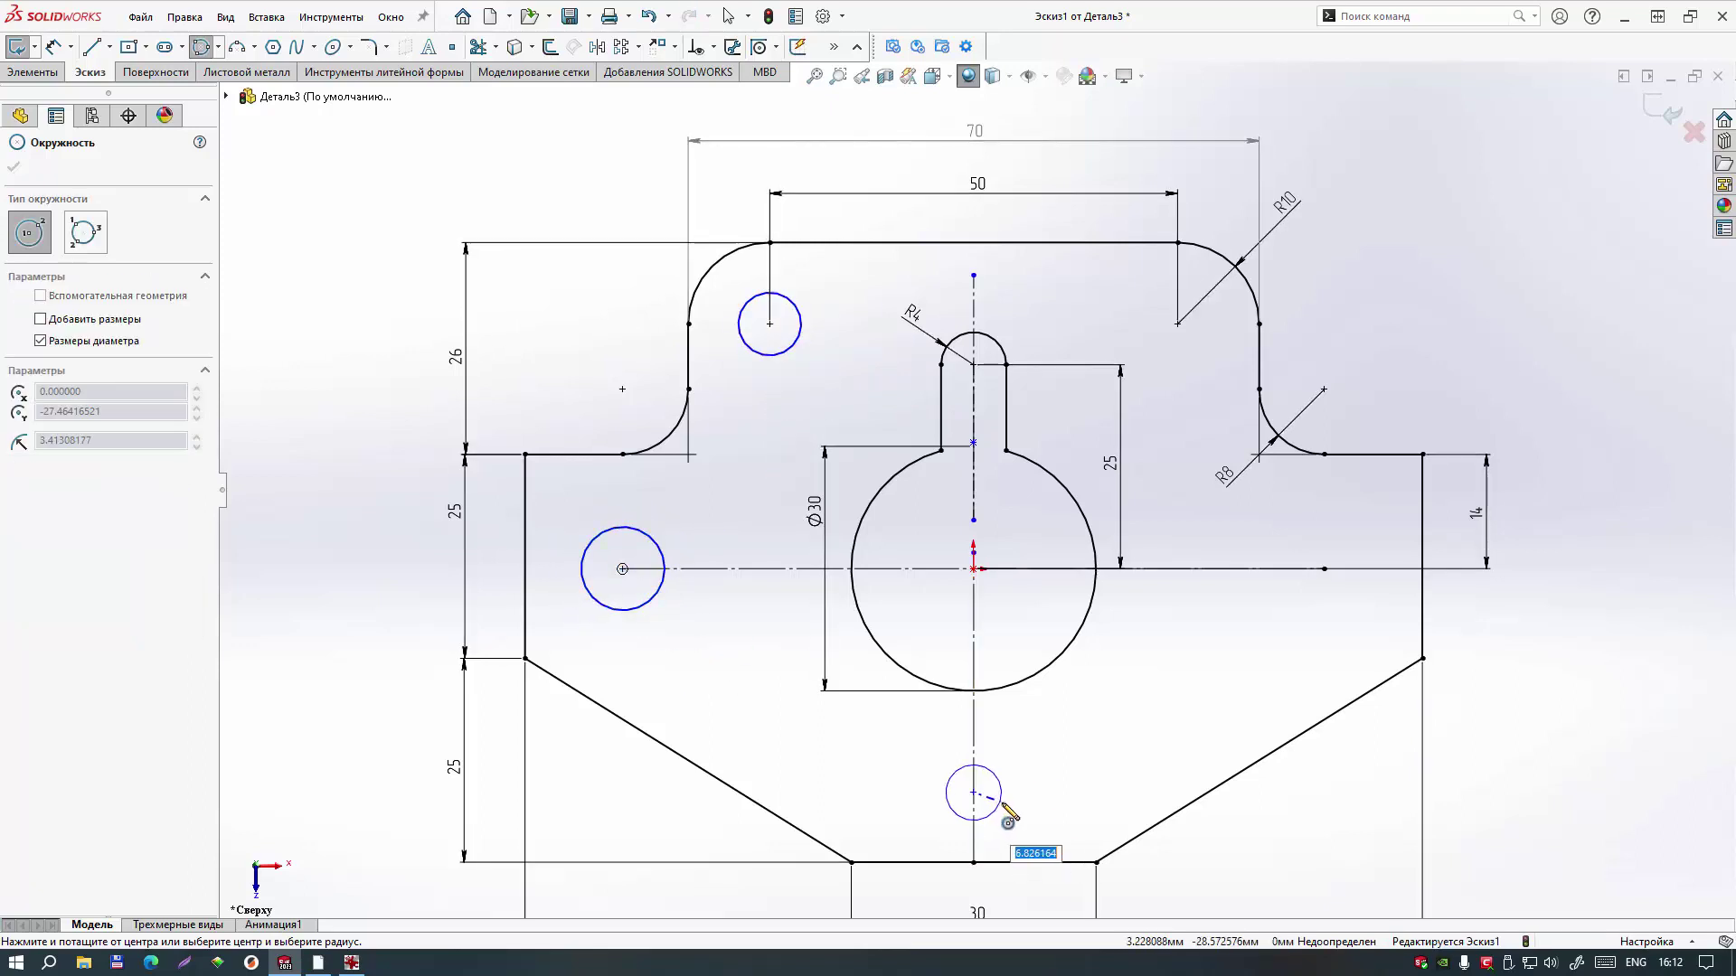
click(1004, 806)
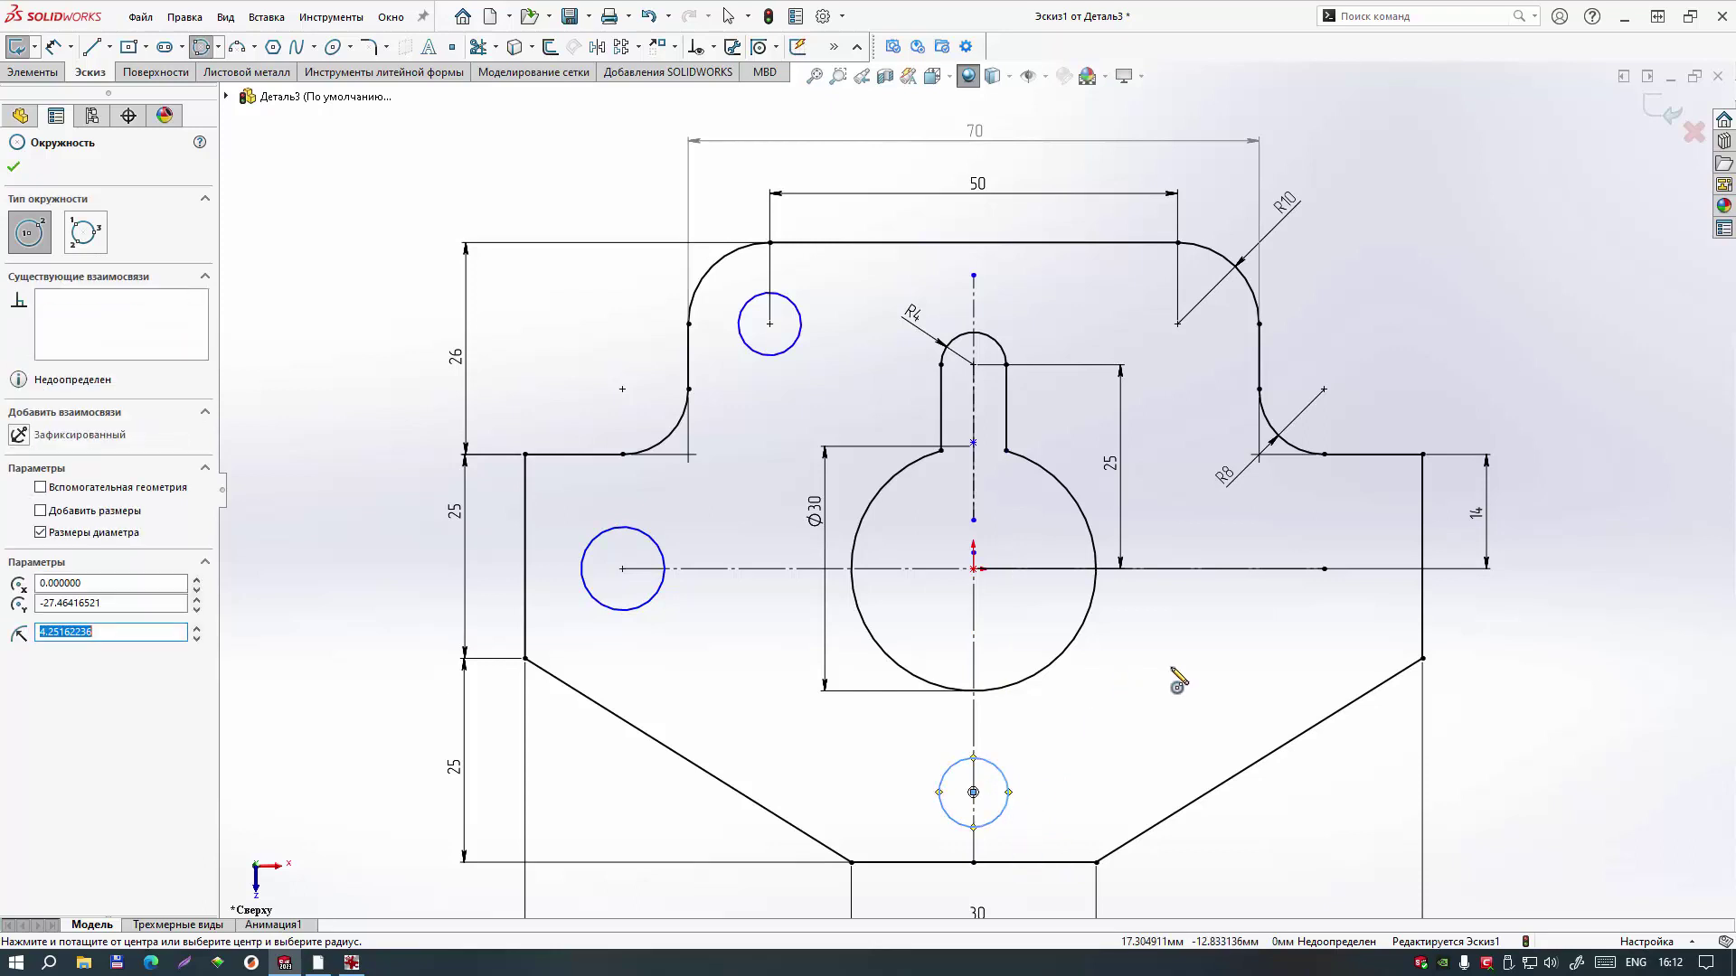
Step: Sketch the right and upper-right hole circles
click(1323, 568)
click(1352, 597)
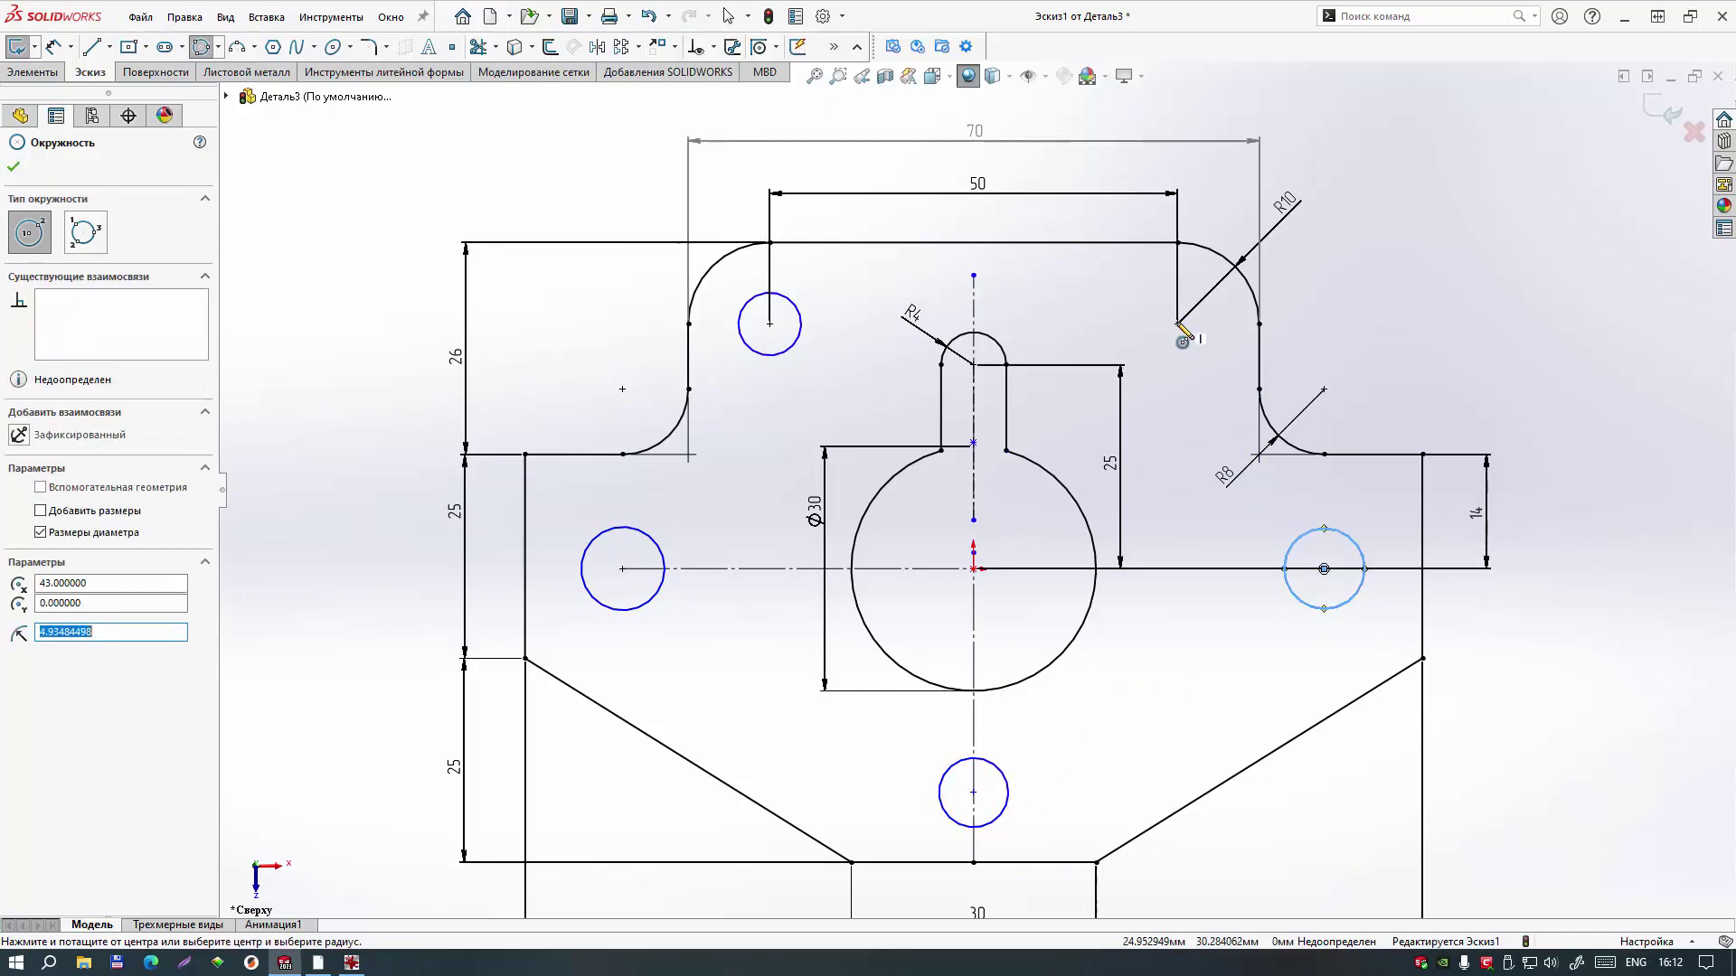
key(Escape)
key(Escape)
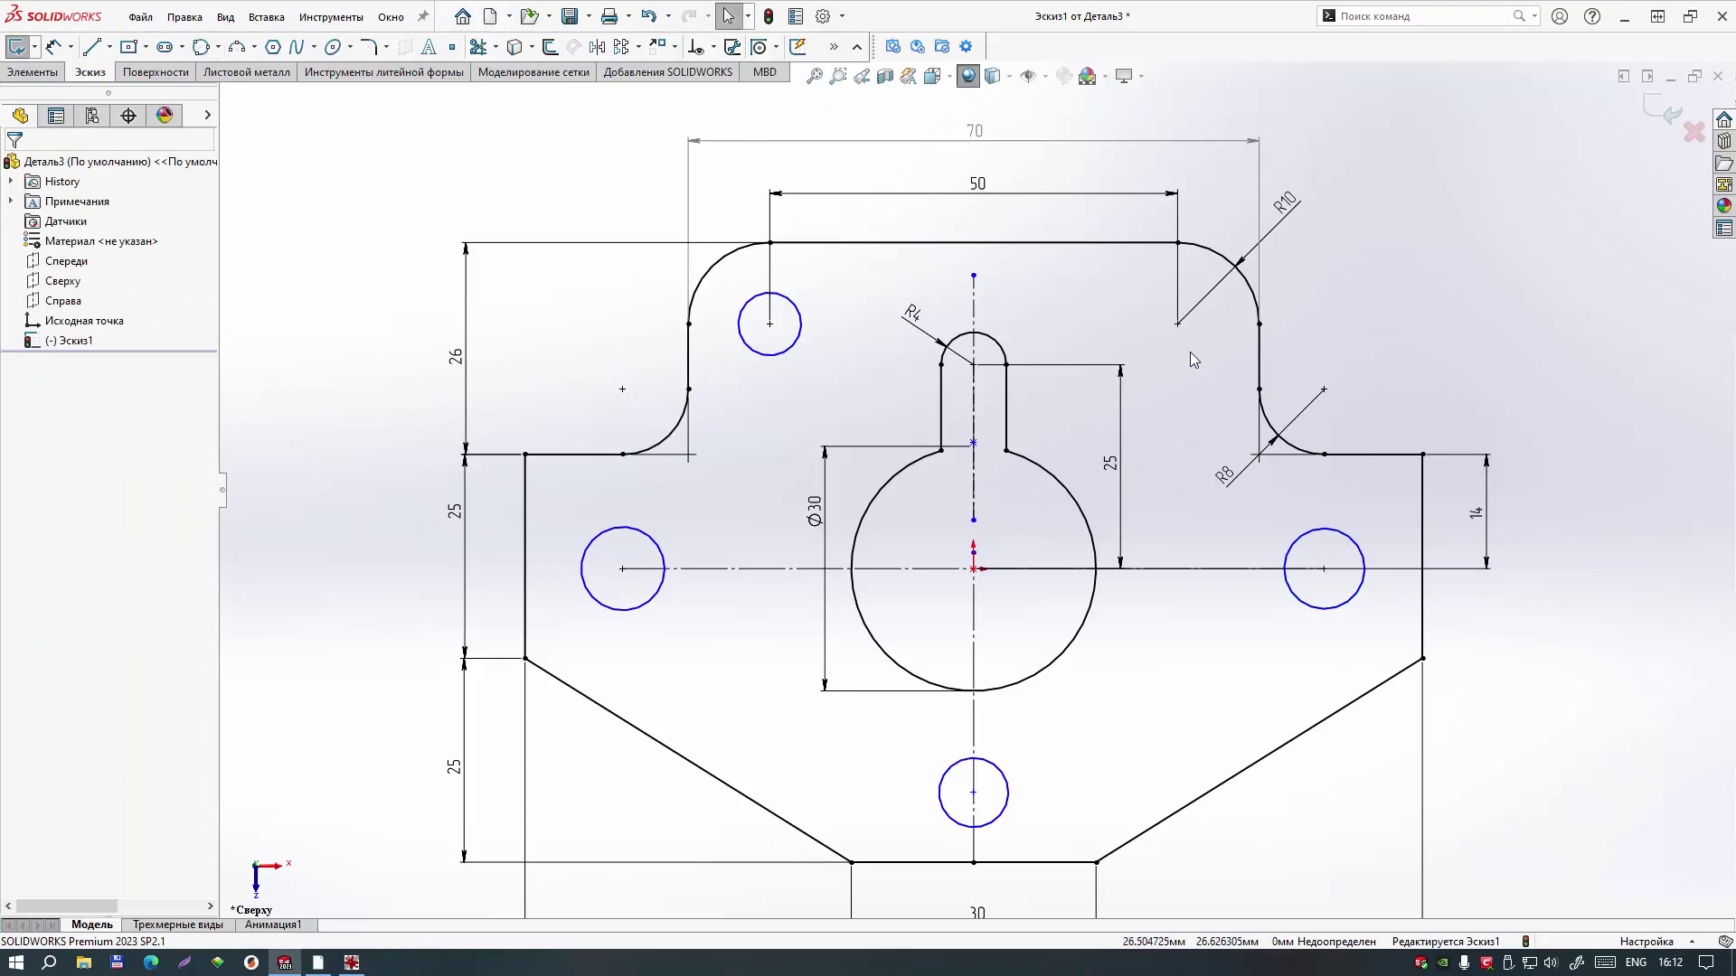
key(c)
click(1177, 323)
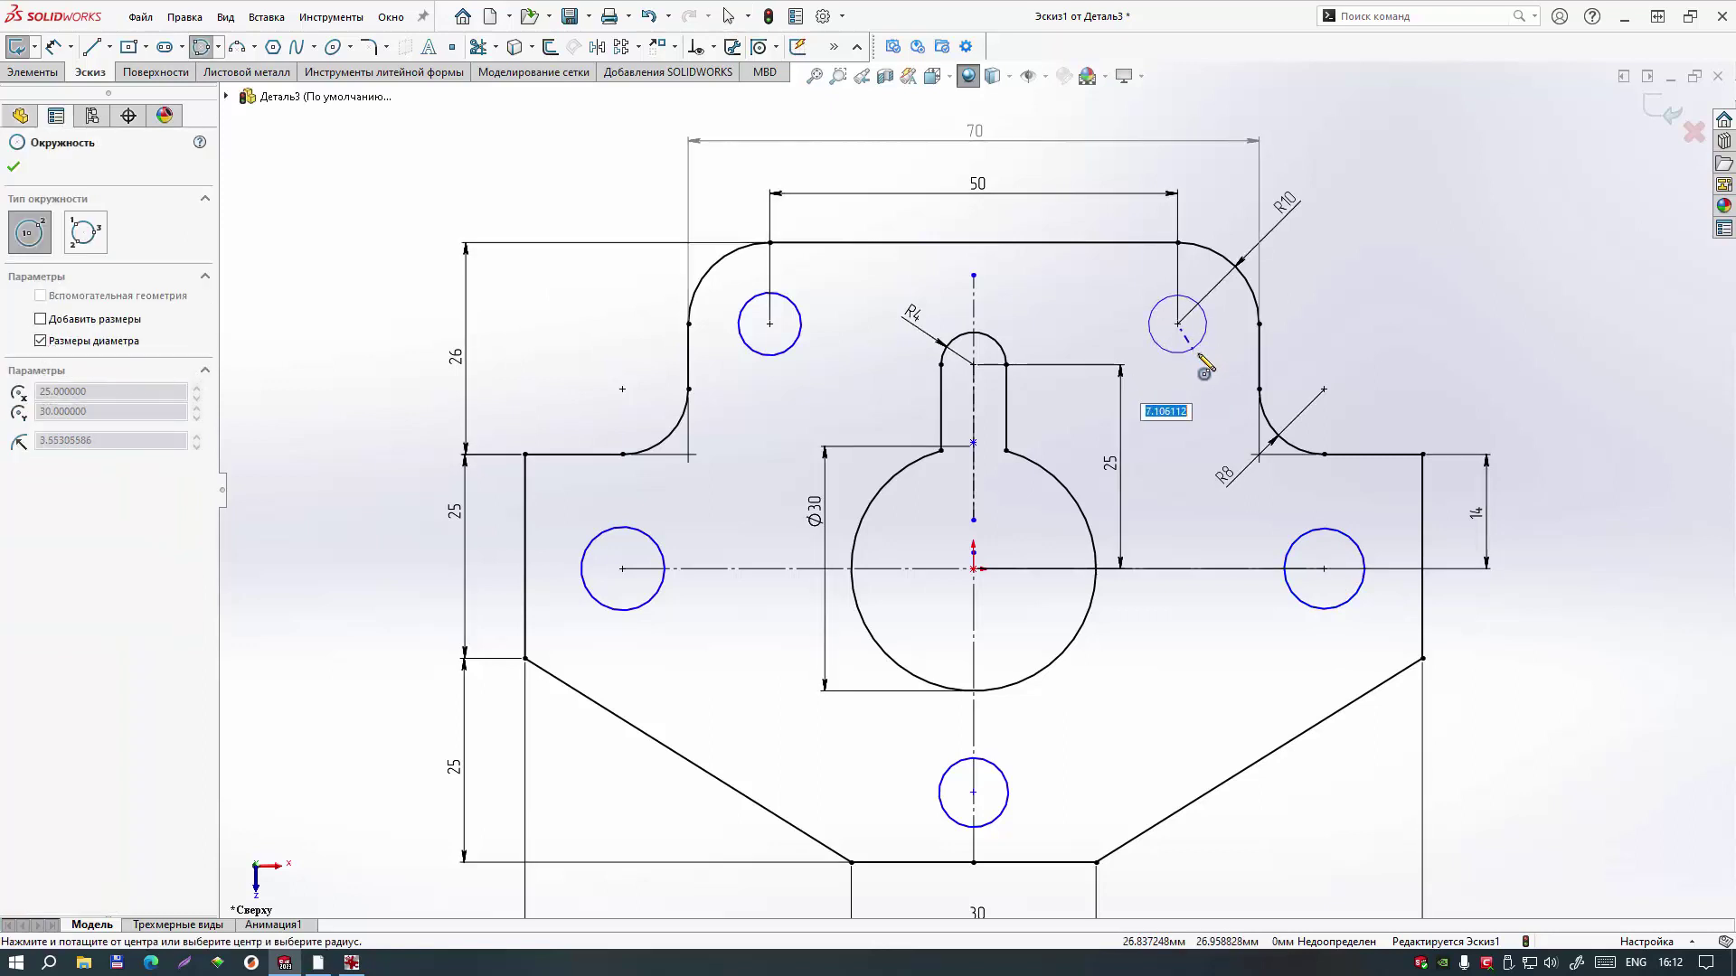
click(1199, 355)
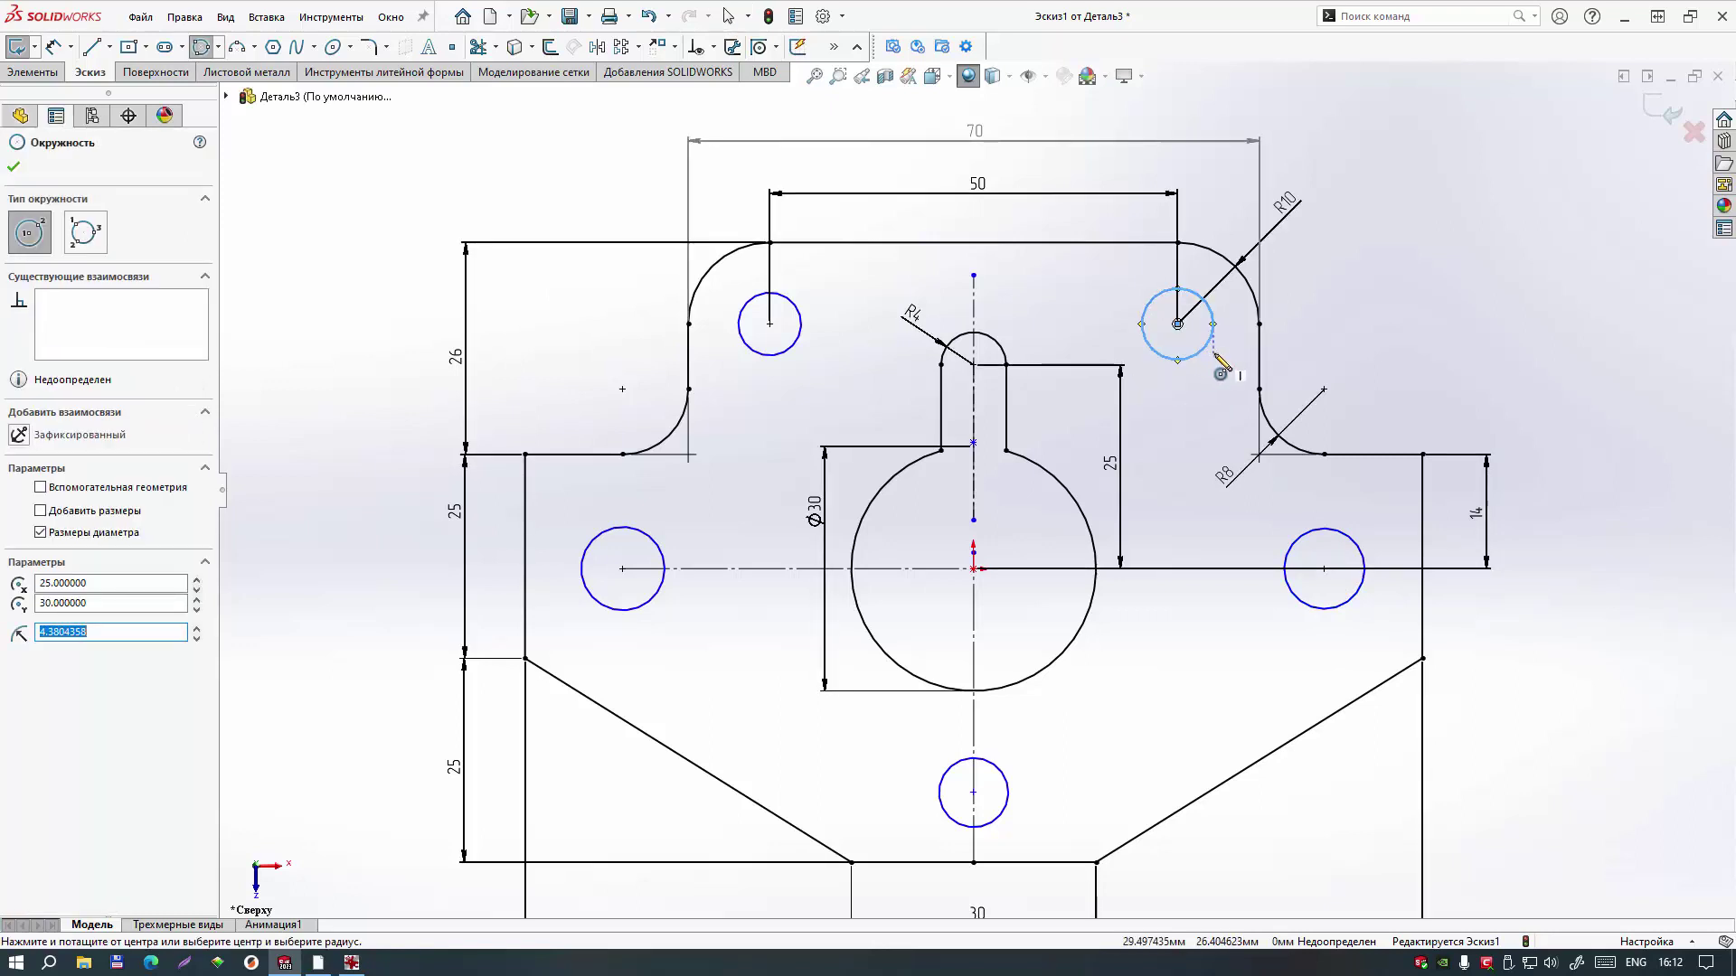
right_click(1359, 302)
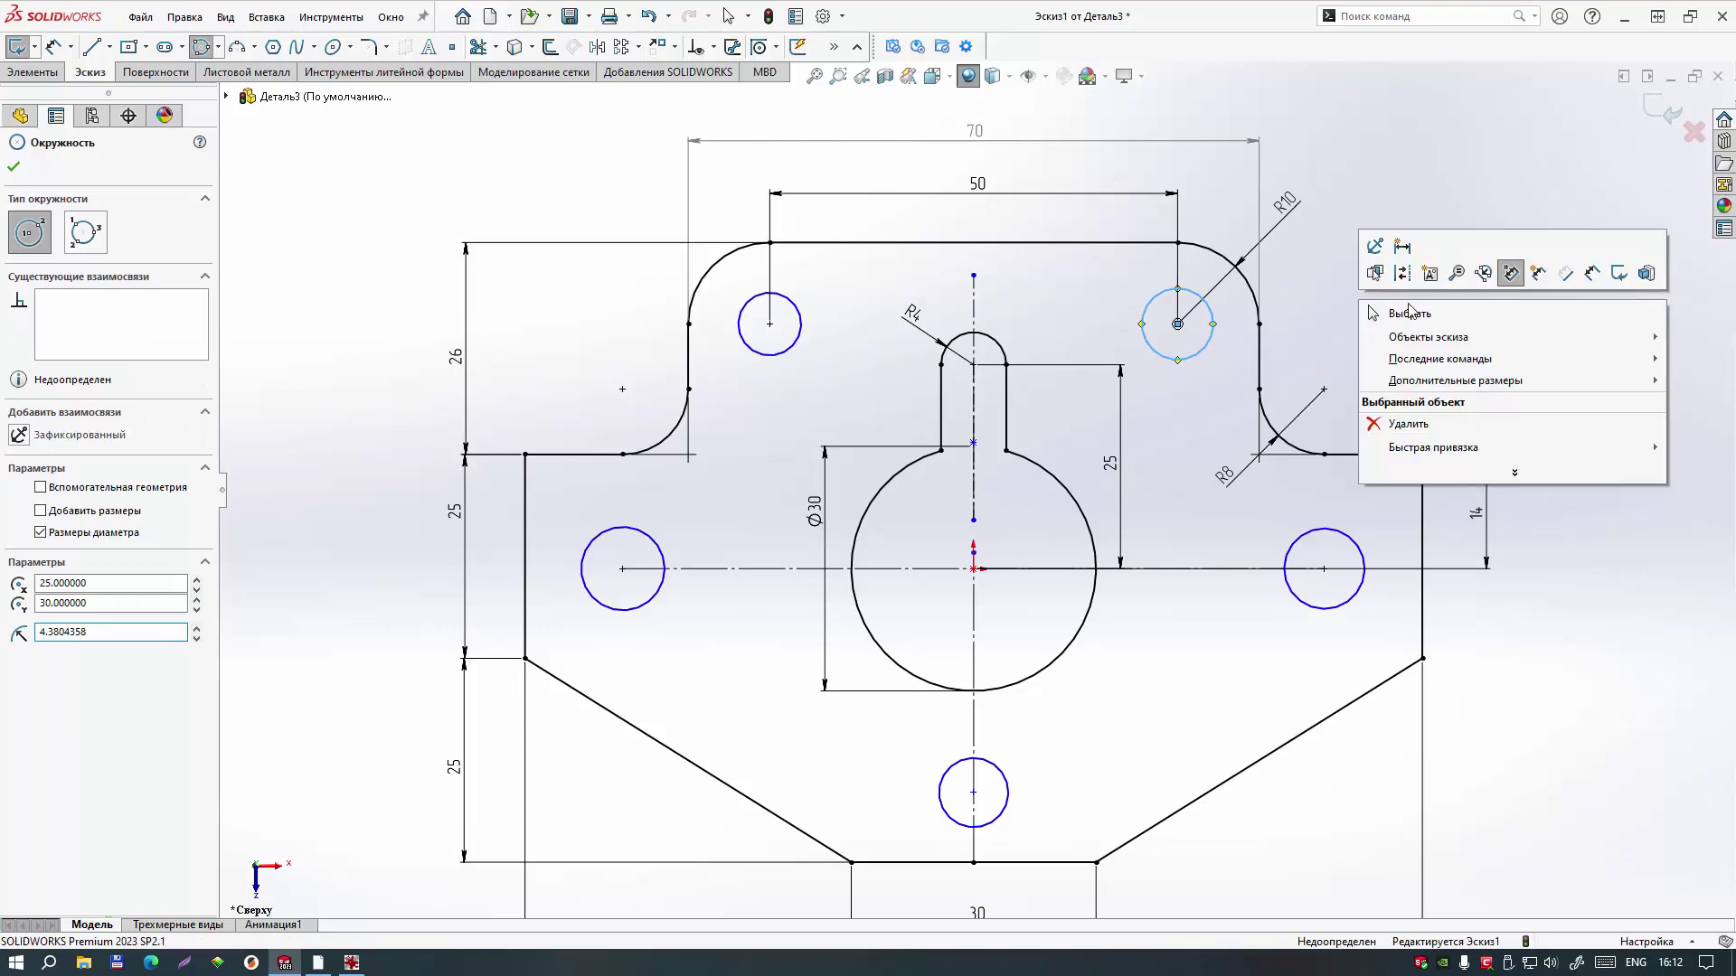
click(1591, 274)
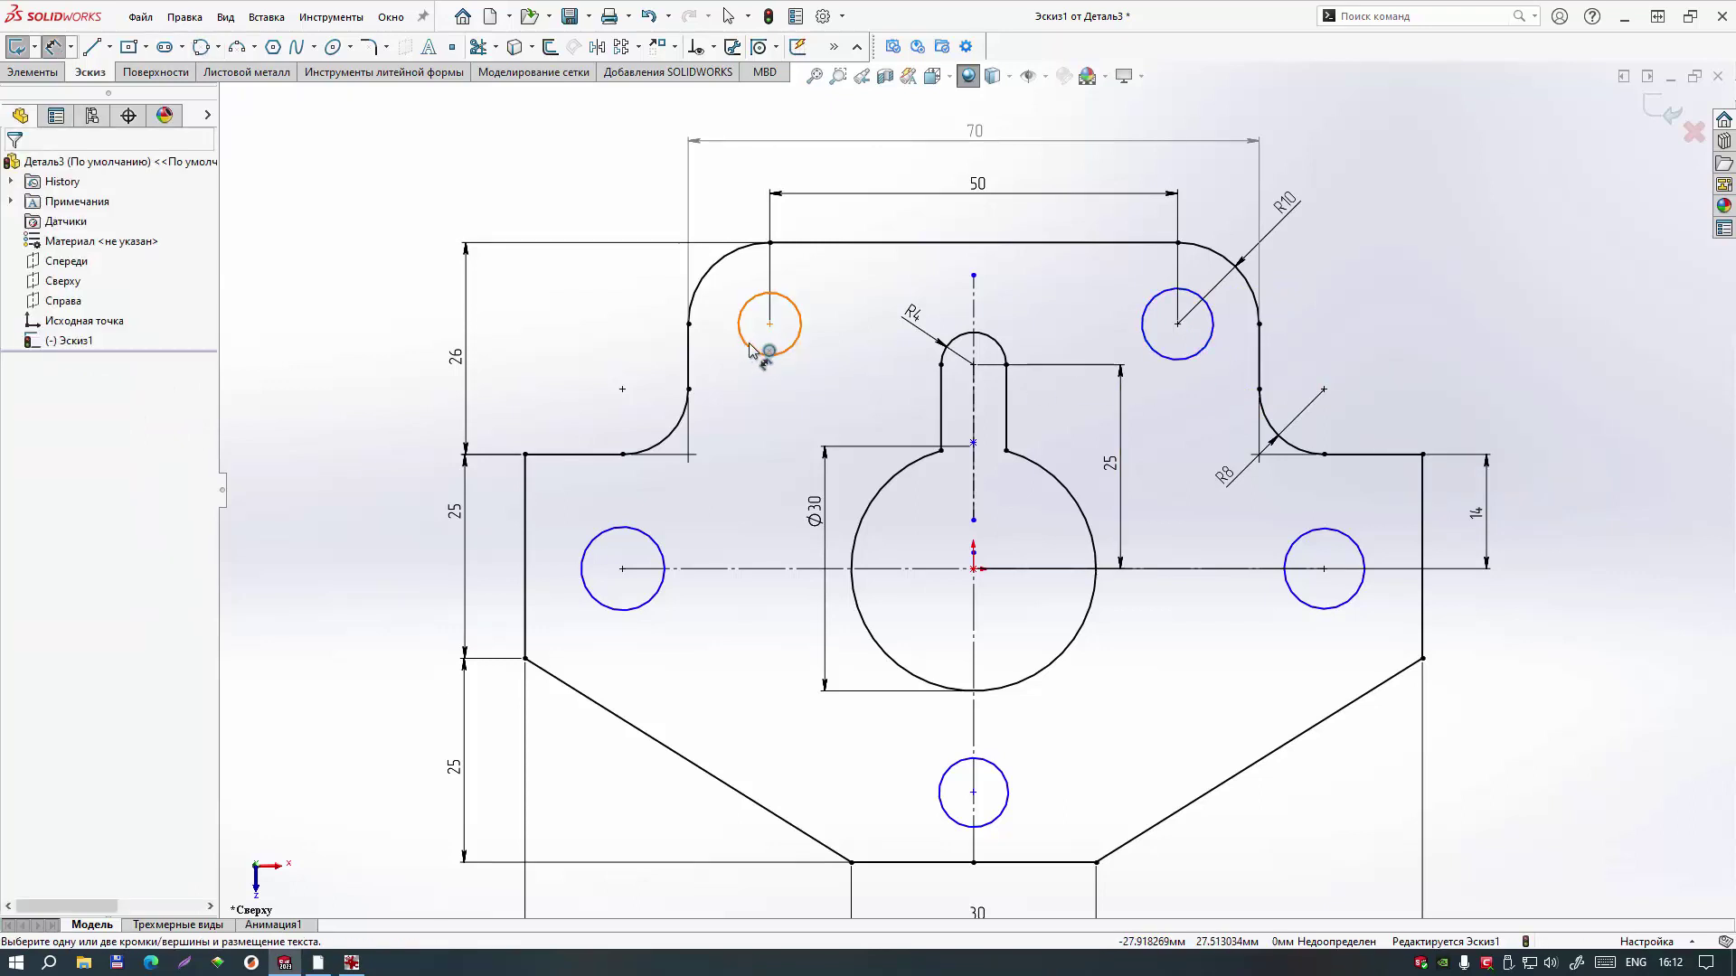
Step: Dimension the upper-left hole to Ø10
click(783, 355)
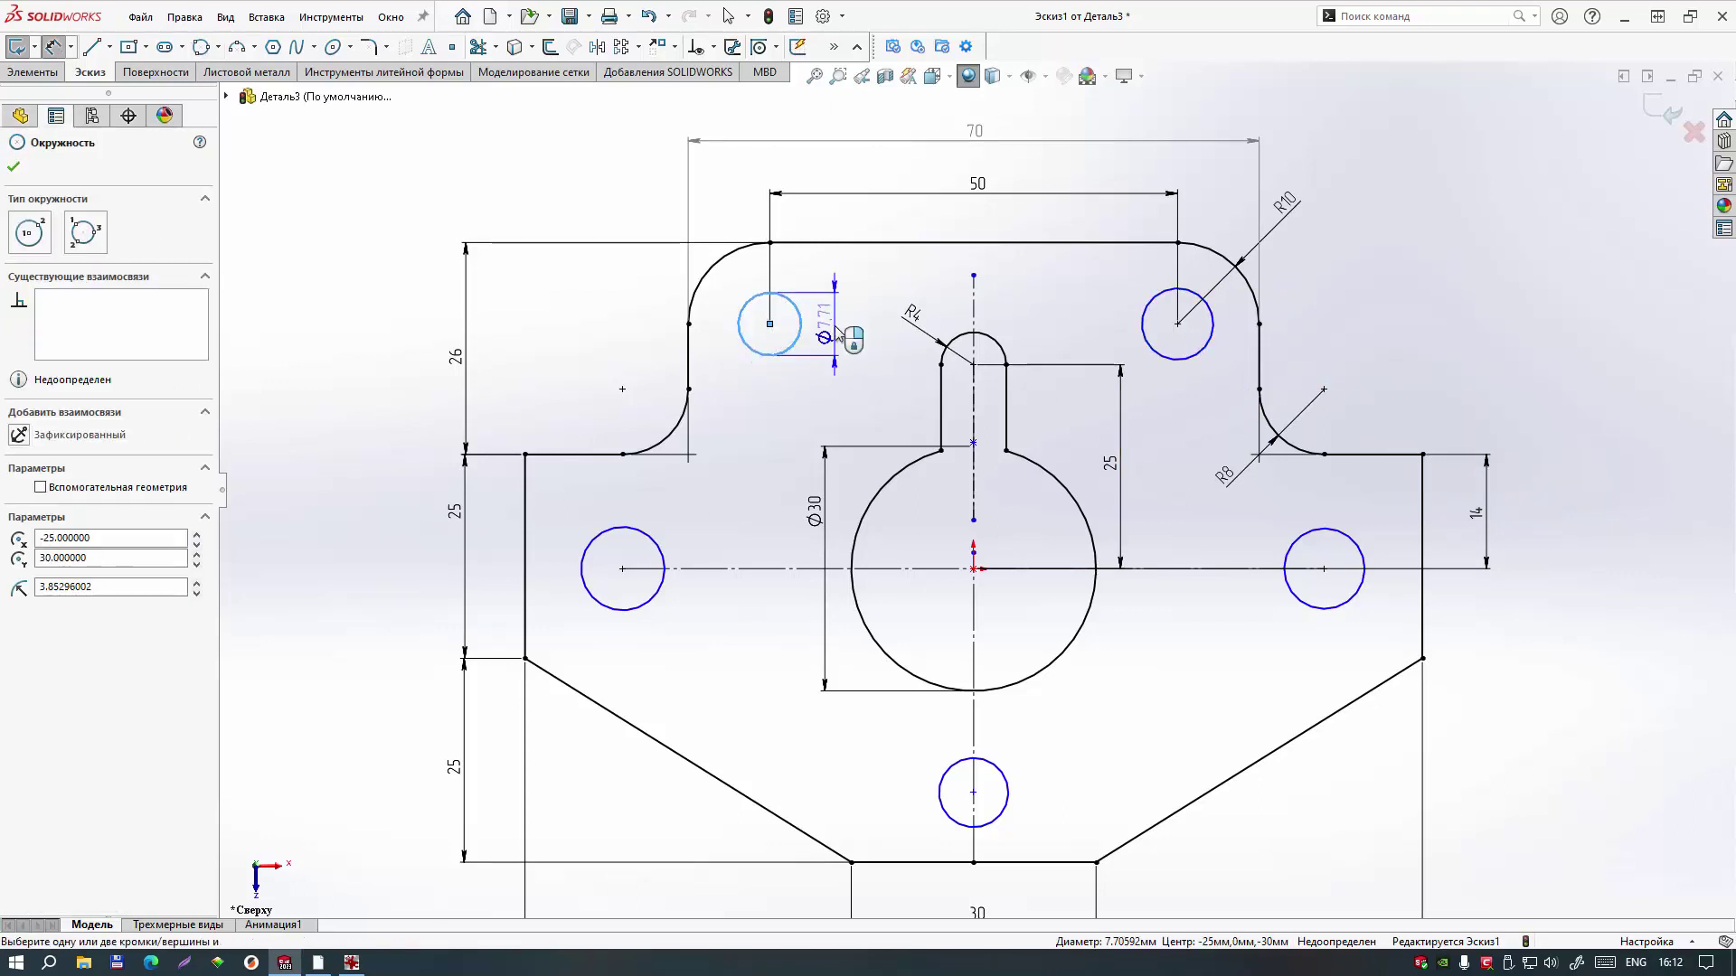
click(836, 334)
text(10)
key(Return)
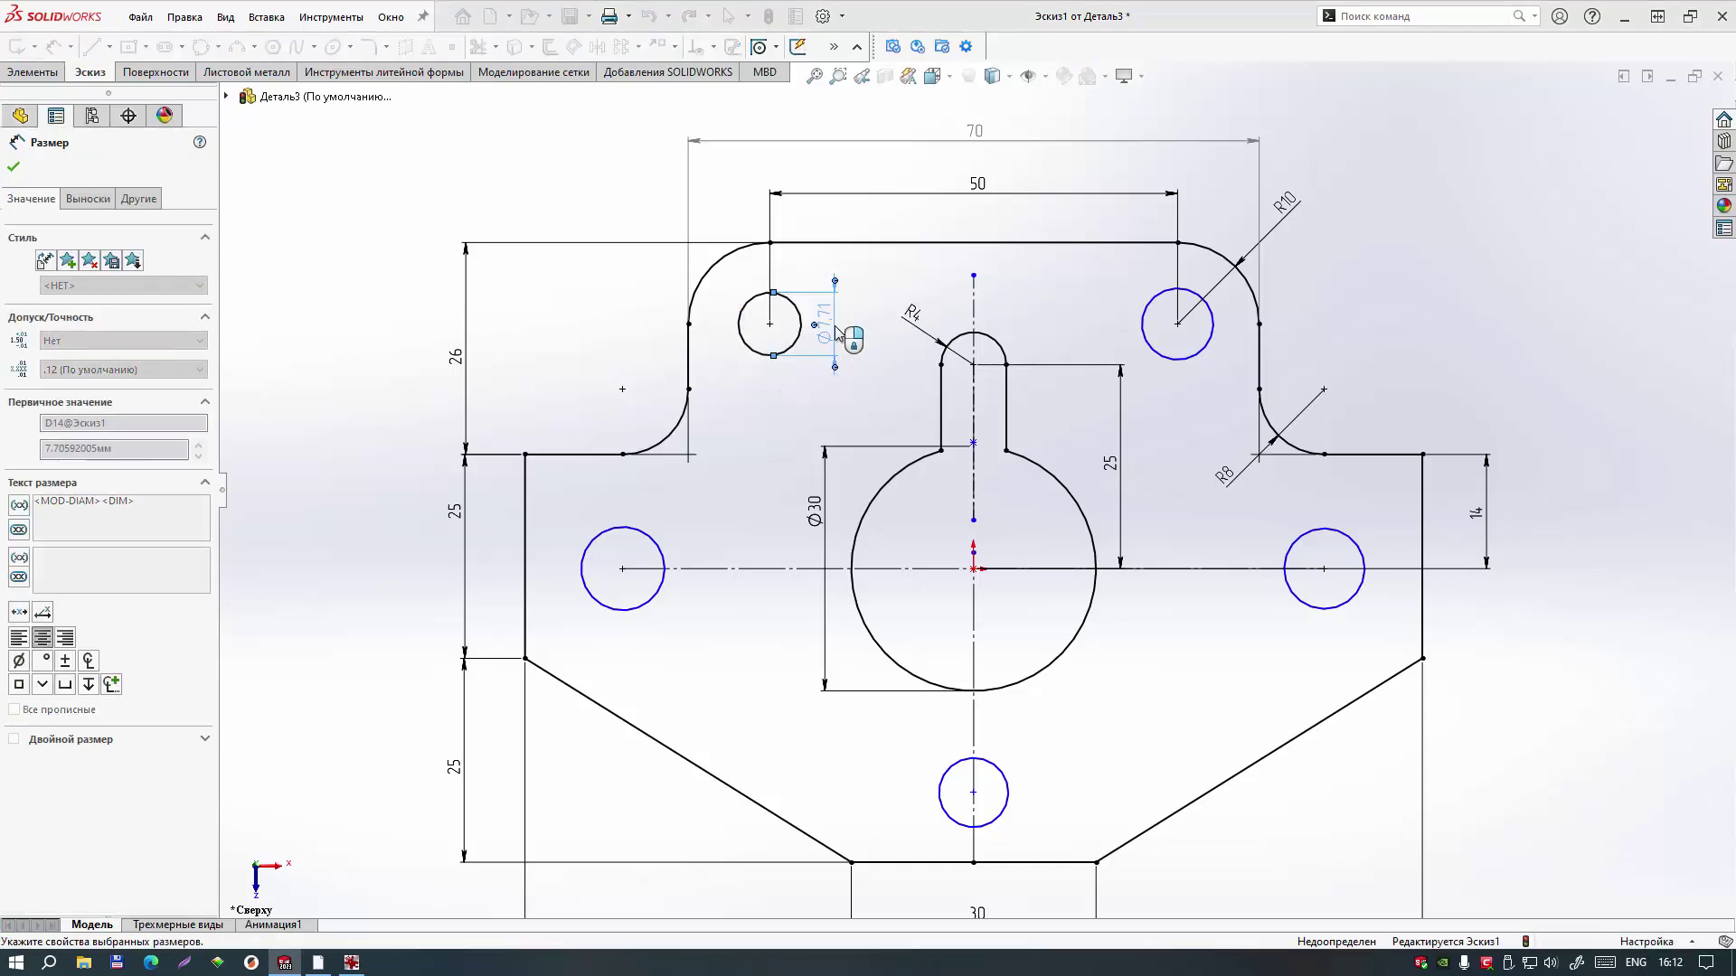
Step: Dimension the bottom hole to Ø8, with its centre 8 above the bottom edge
click(1010, 789)
click(911, 798)
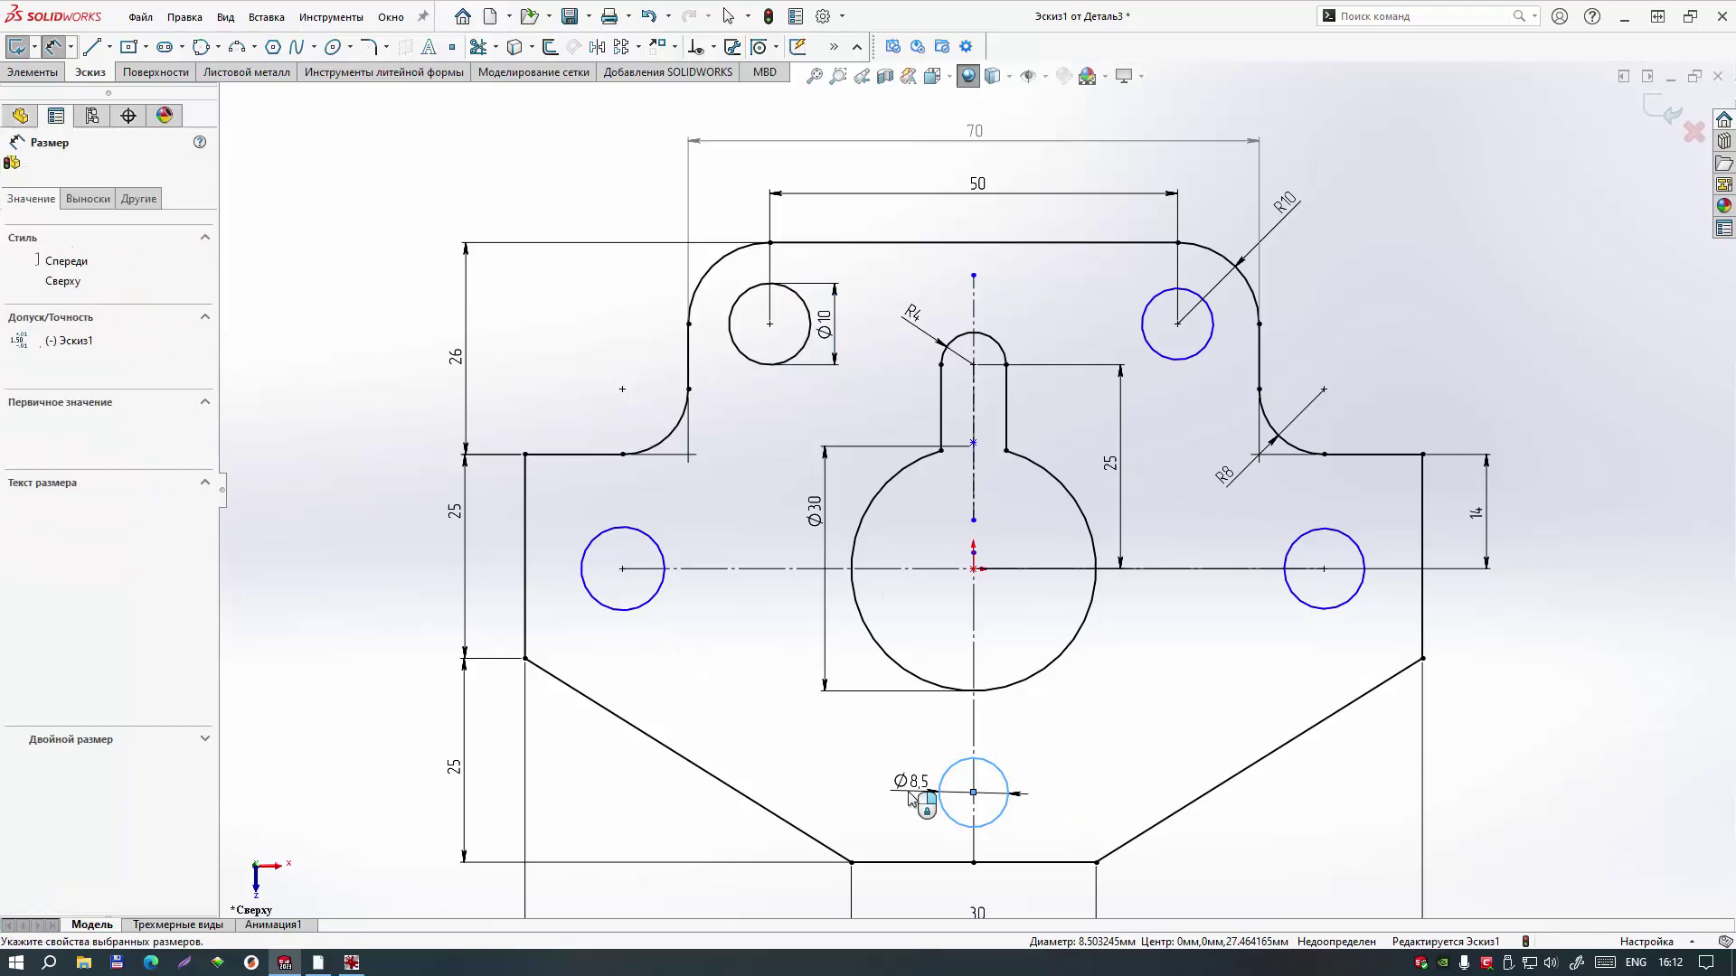
text(8)
key(Return)
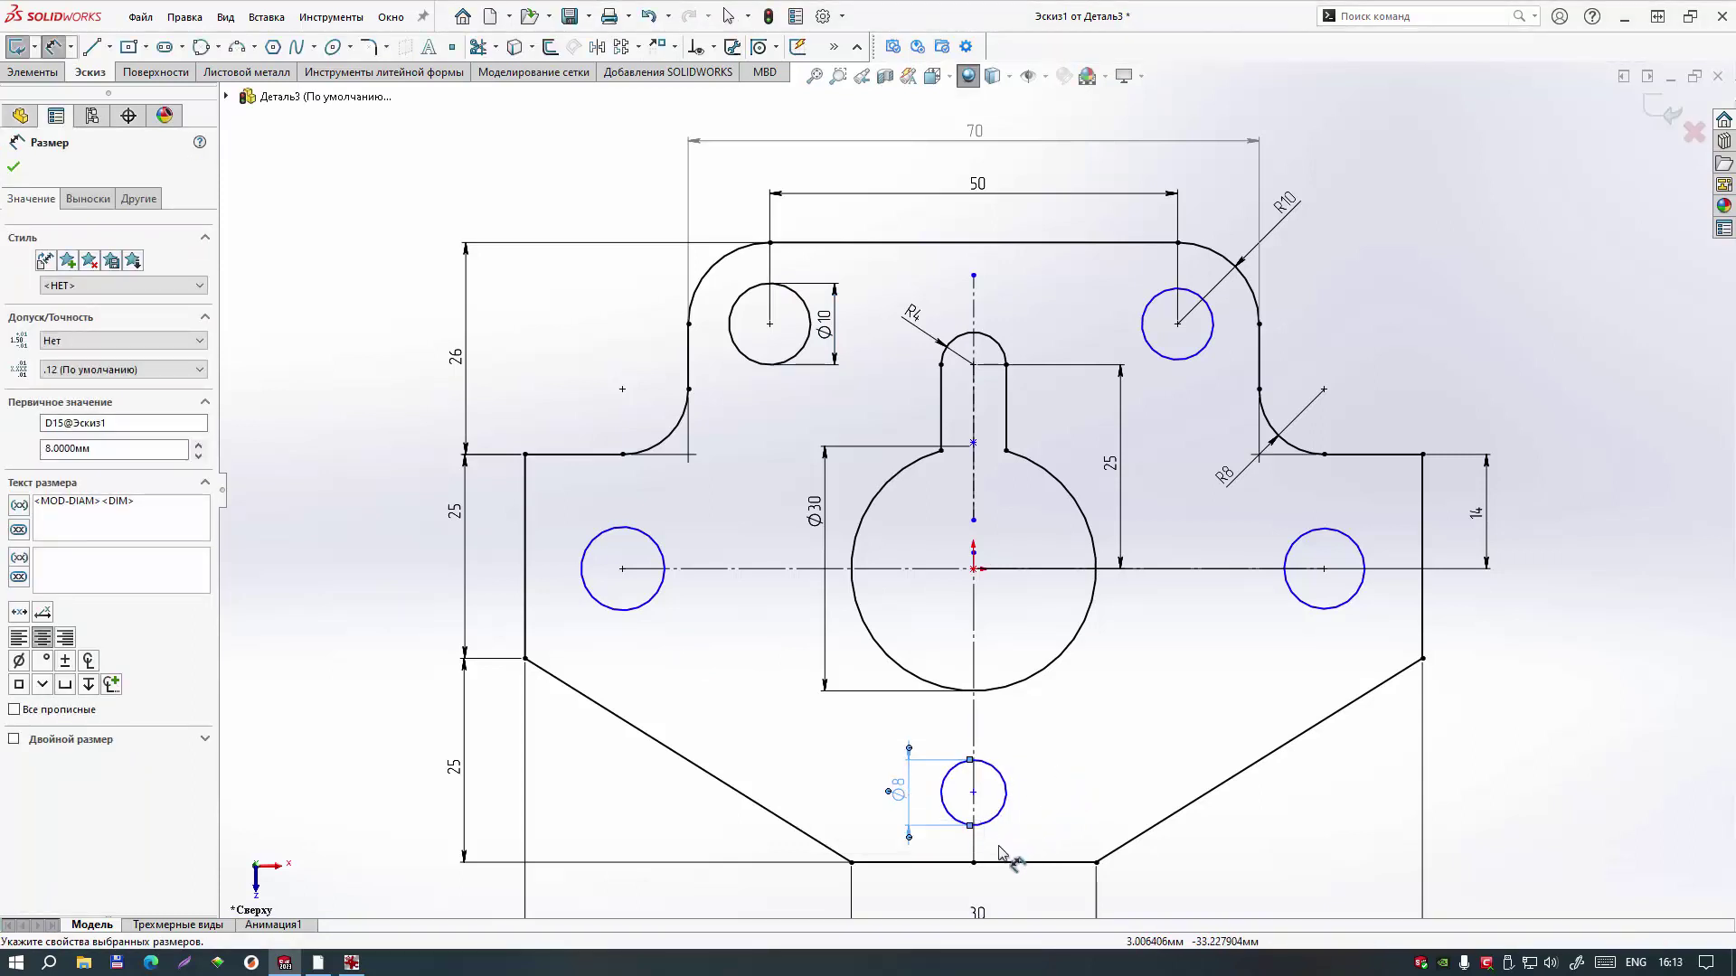
click(973, 863)
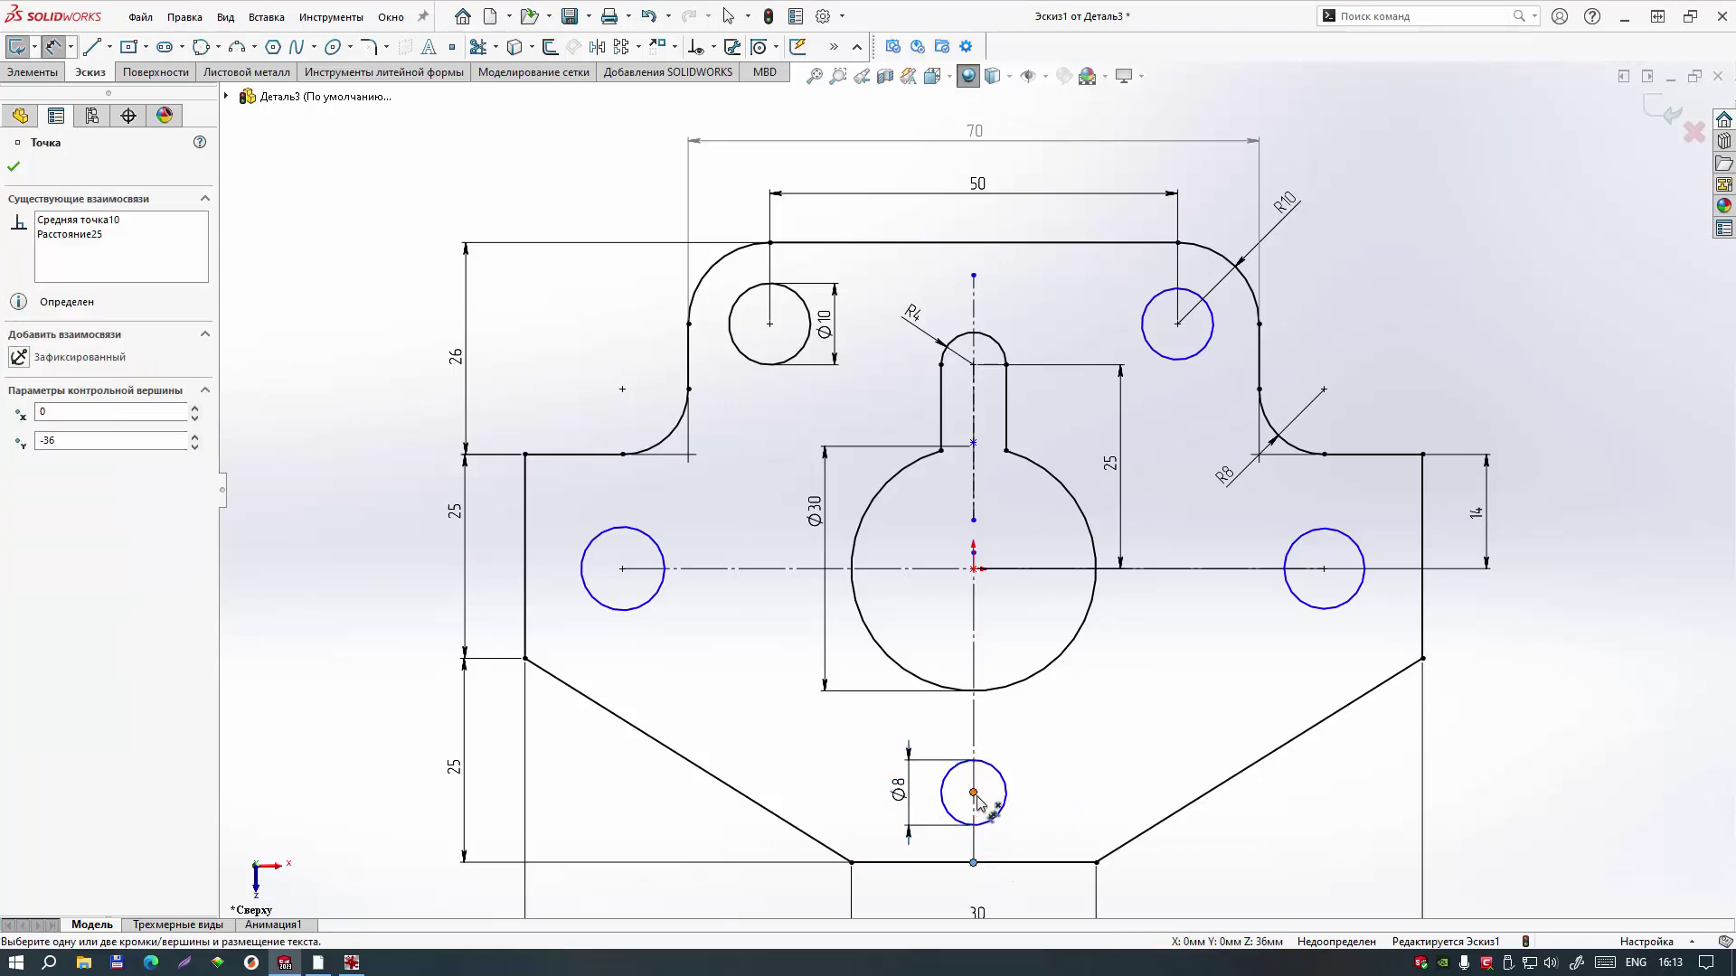
click(972, 791)
click(1065, 821)
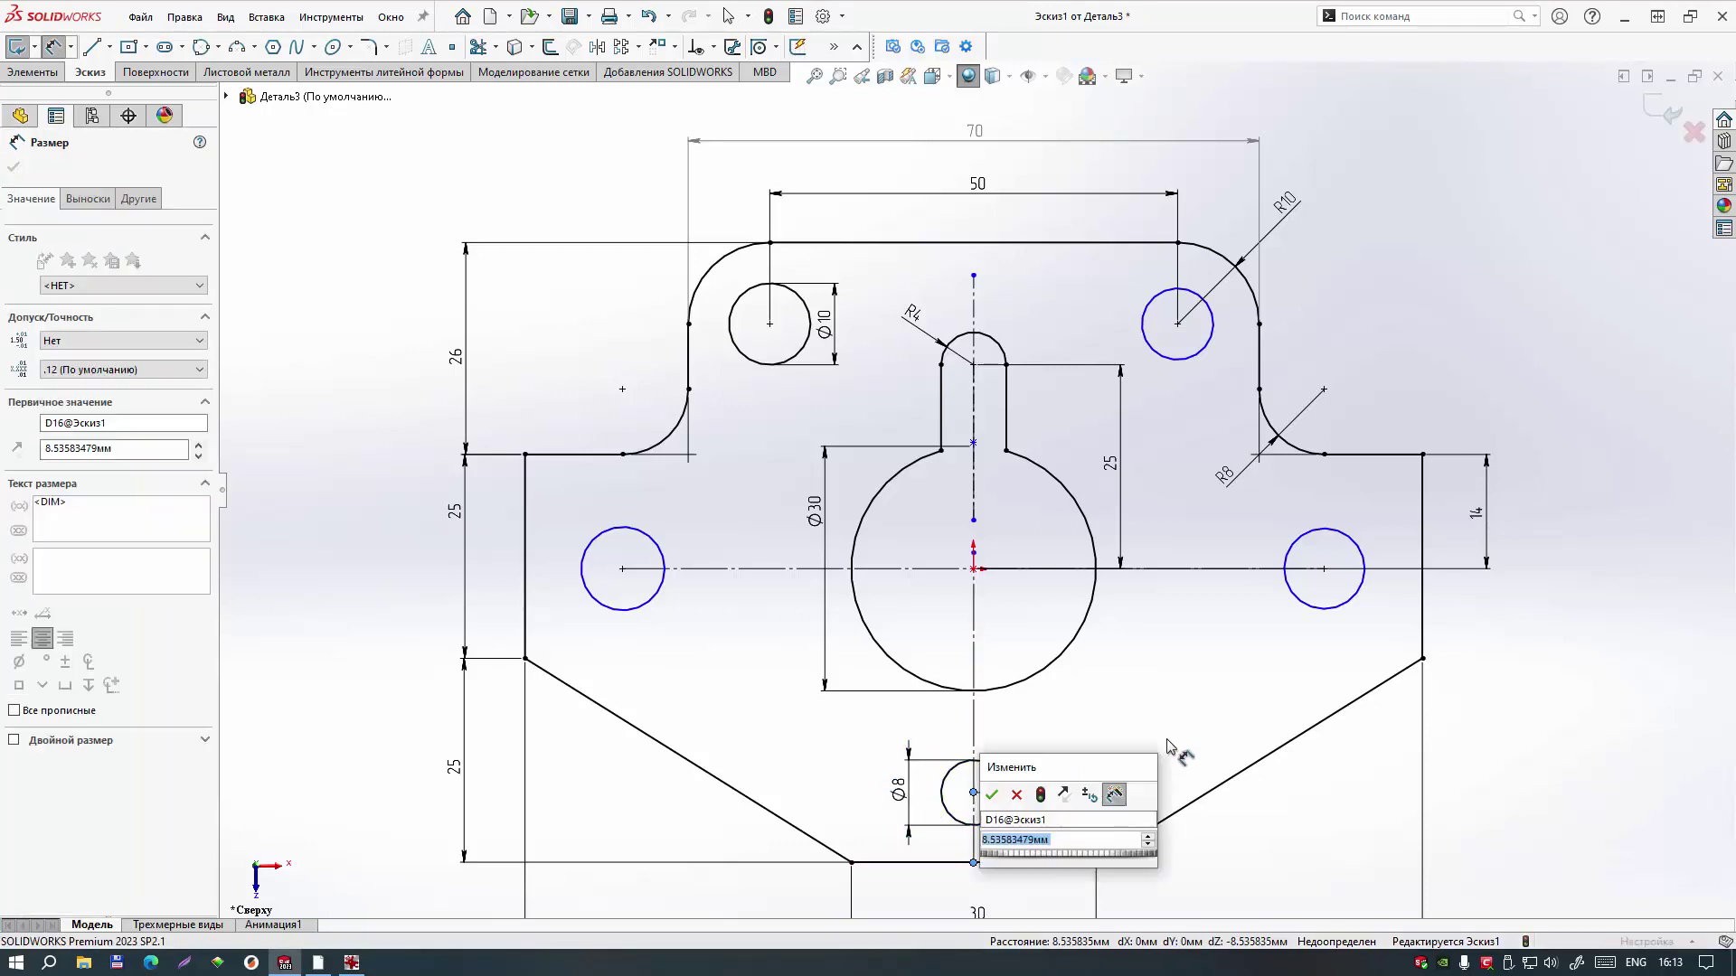
text(8)
key(Return)
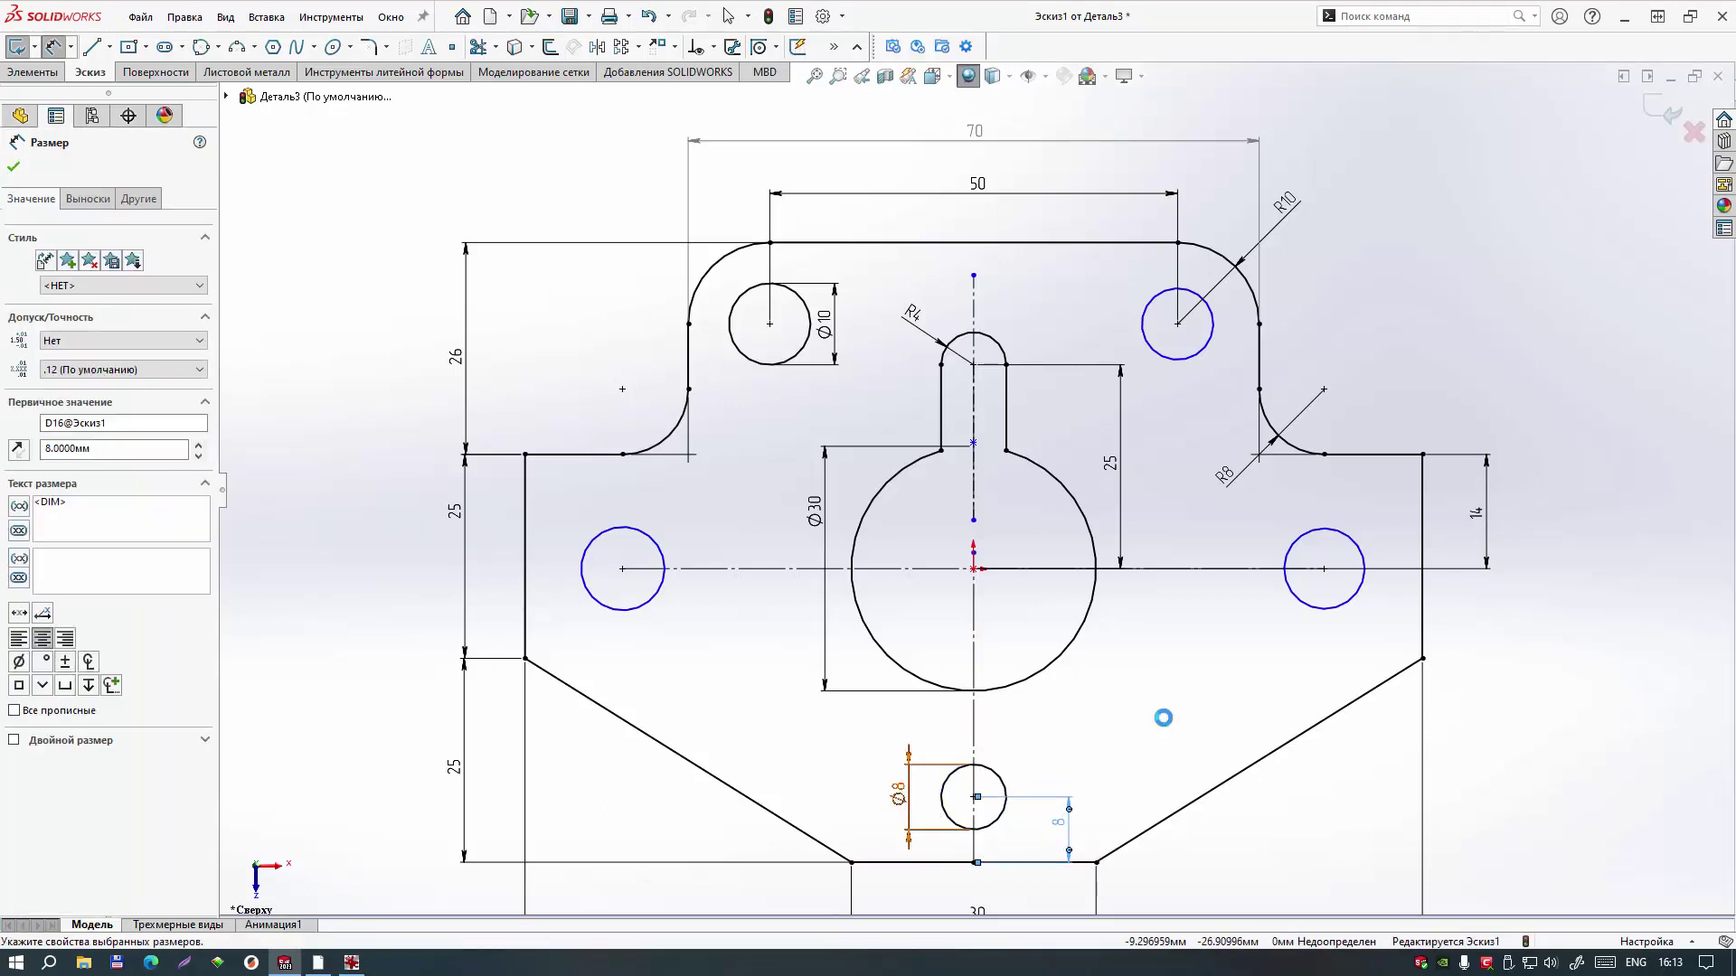
right_click(748, 434)
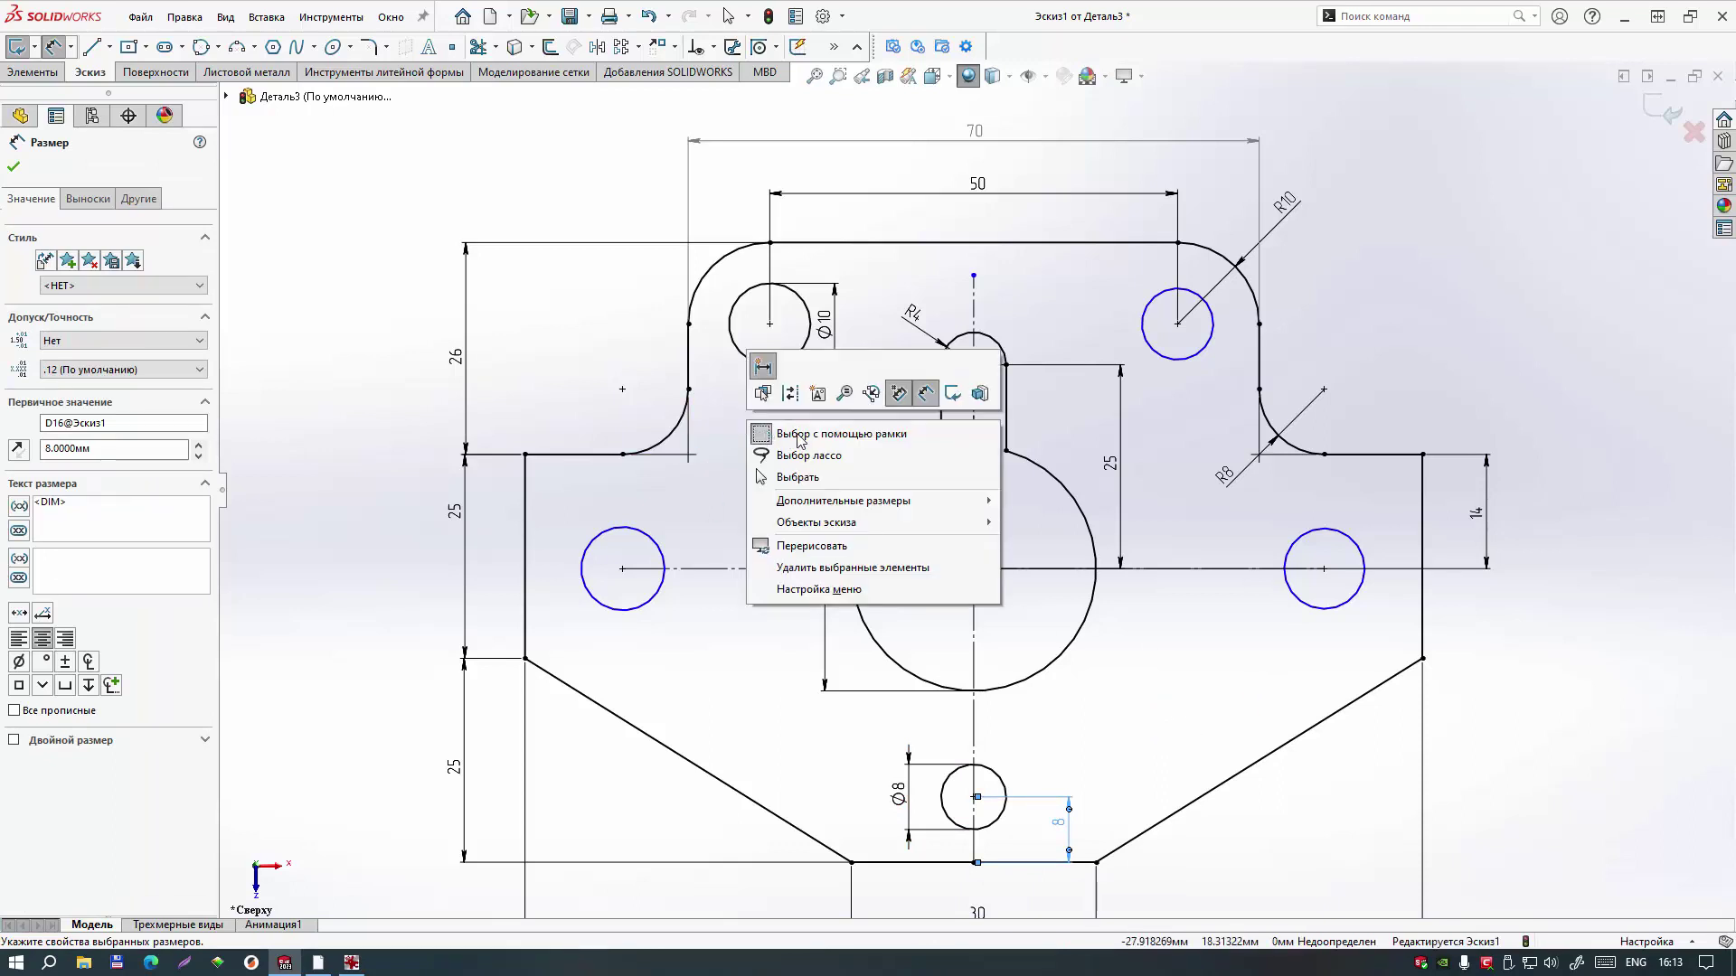
click(797, 483)
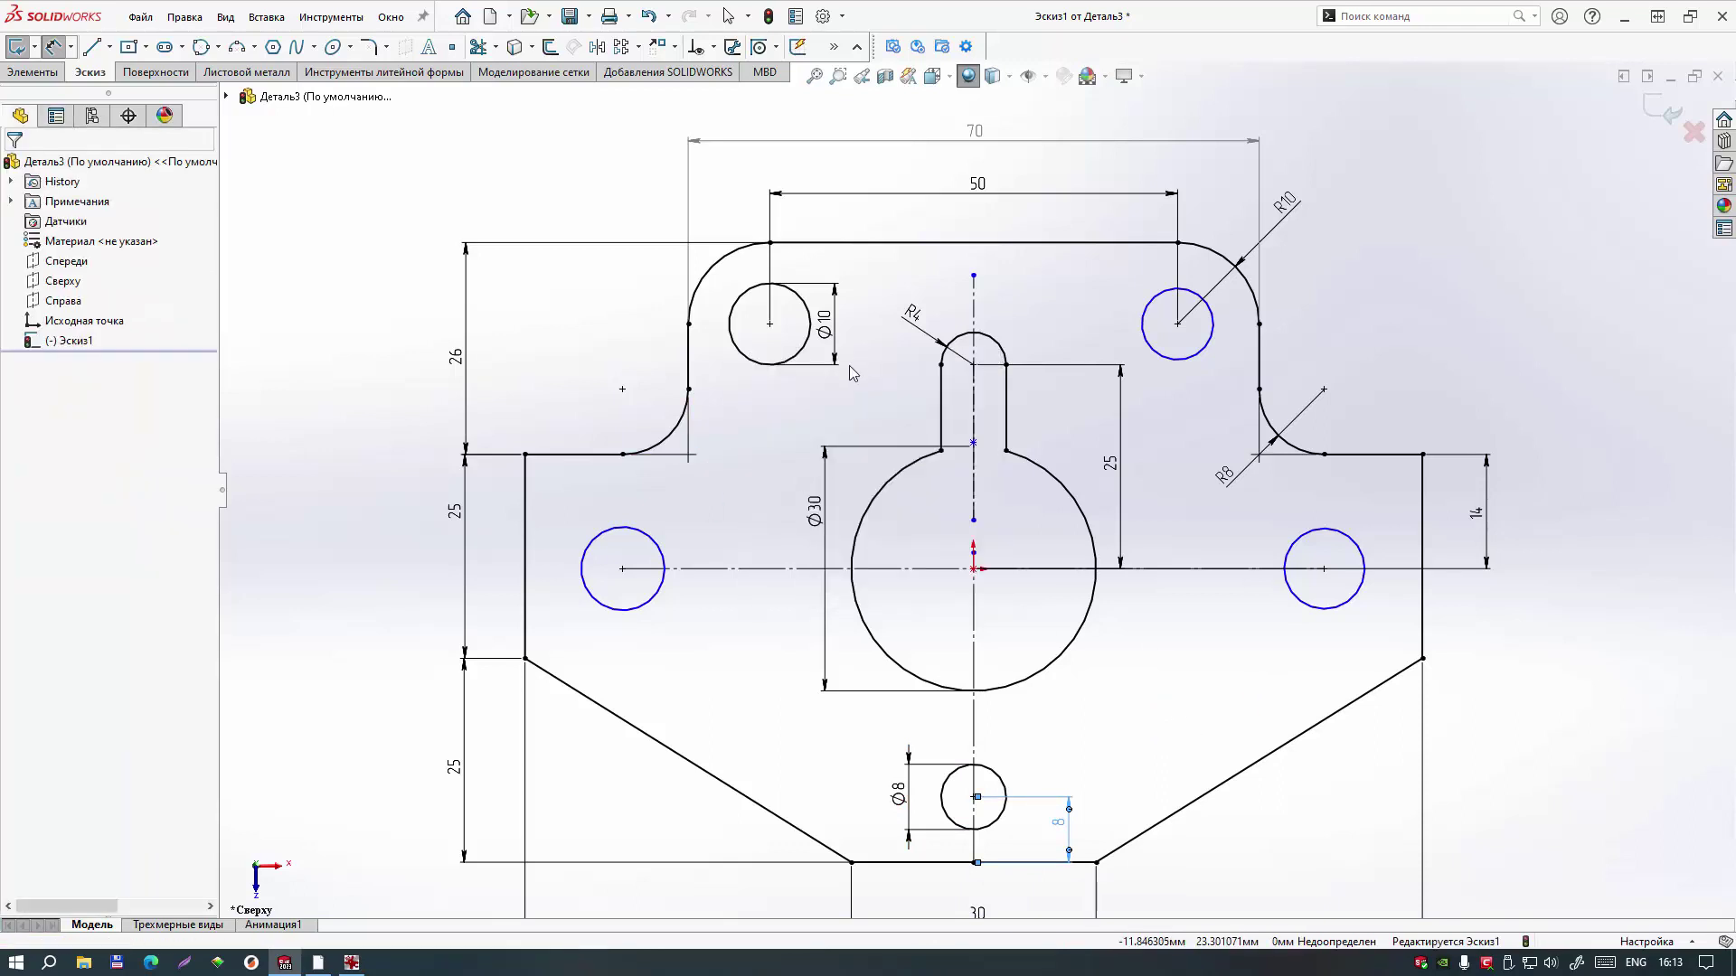
Step: Make the upper-right hole equal to the Ø10 upper-left hole
click(761, 366)
ctrl+click(1208, 307)
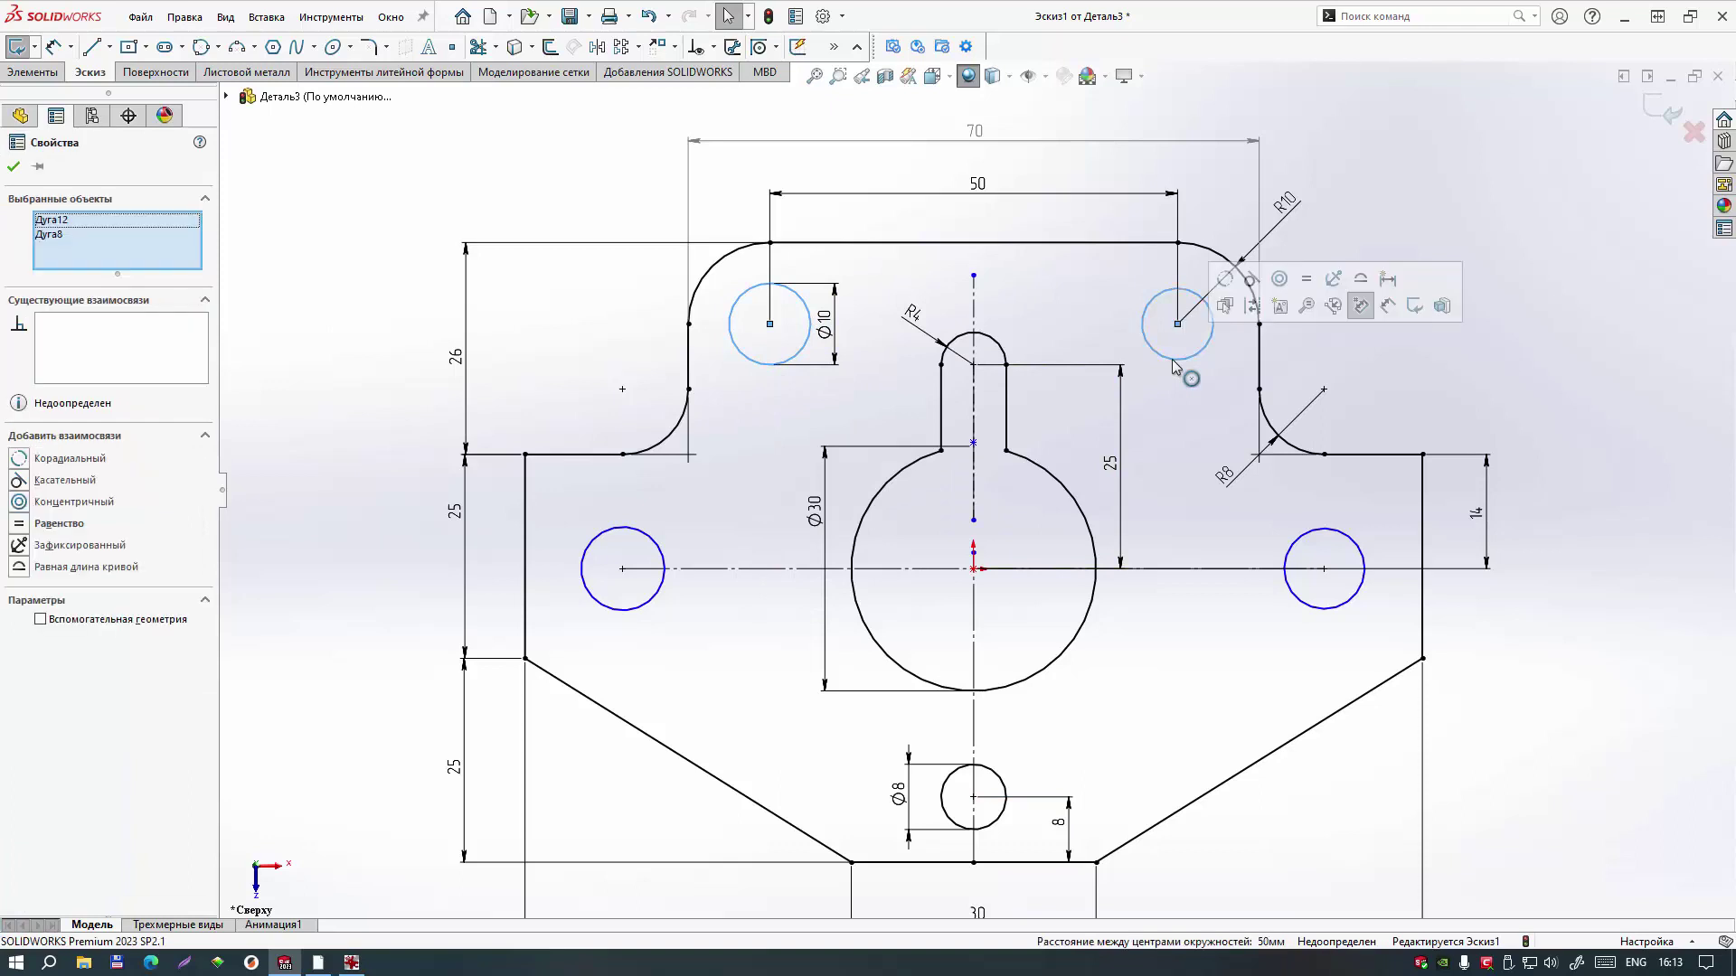
click(1305, 279)
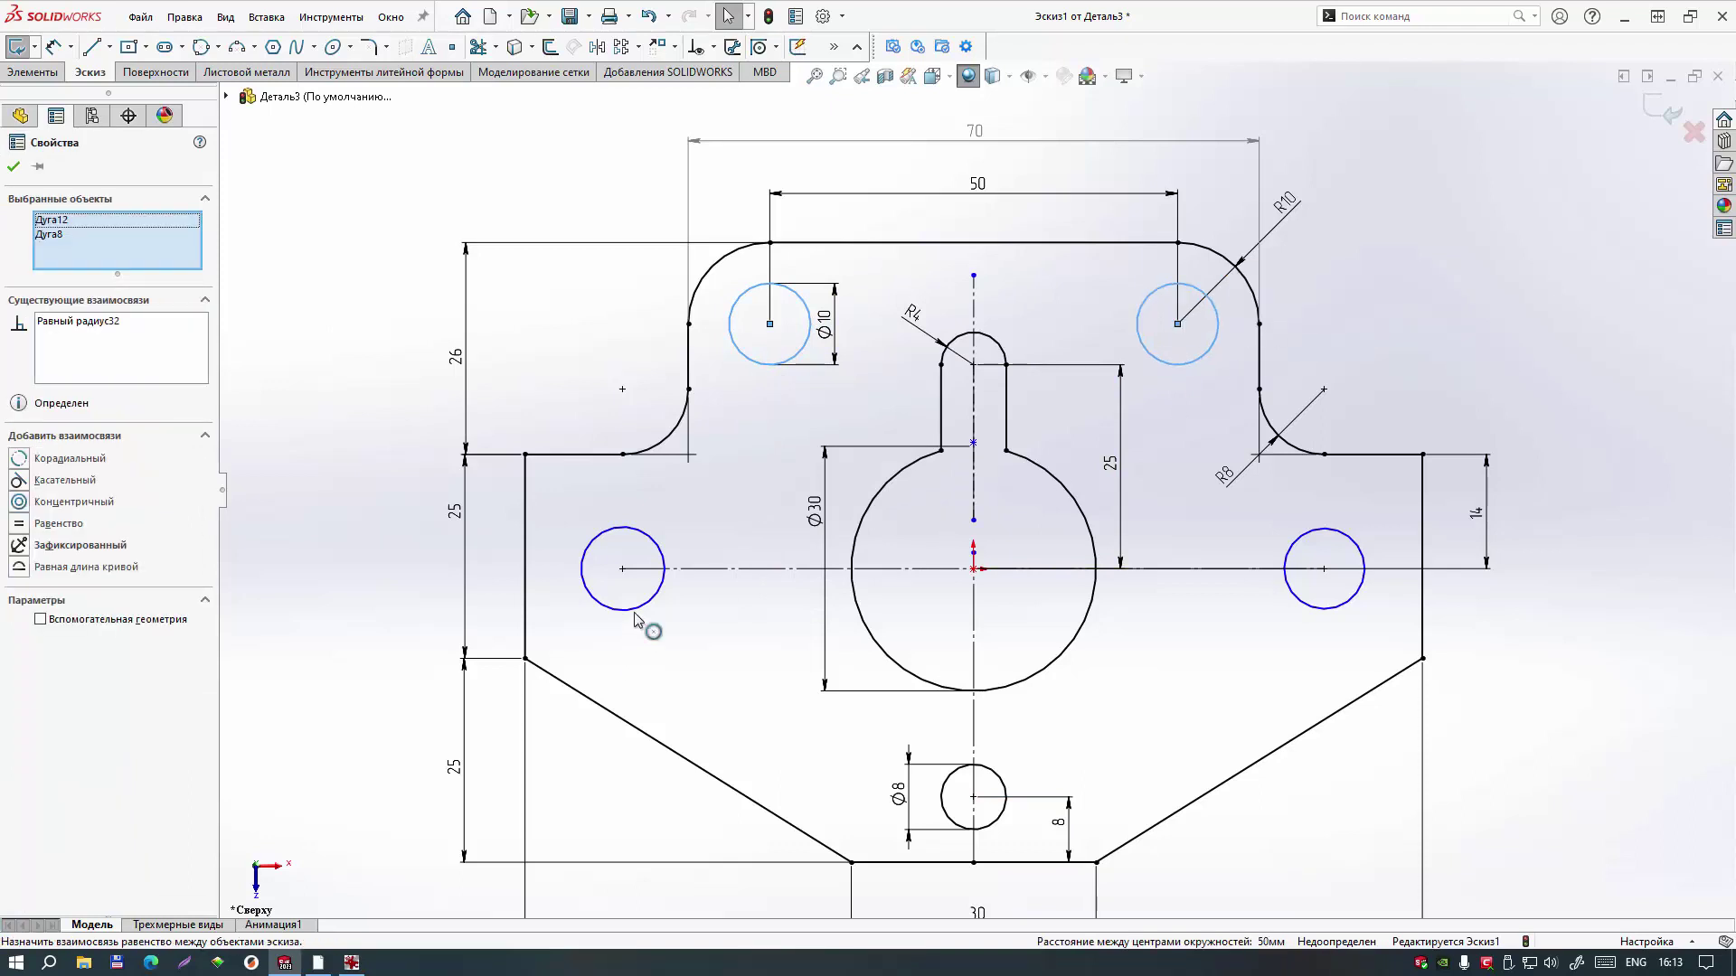
Step: Make both side holes equal to the Ø8 bottom hole, then zoom out to the whole sketch
click(639, 616)
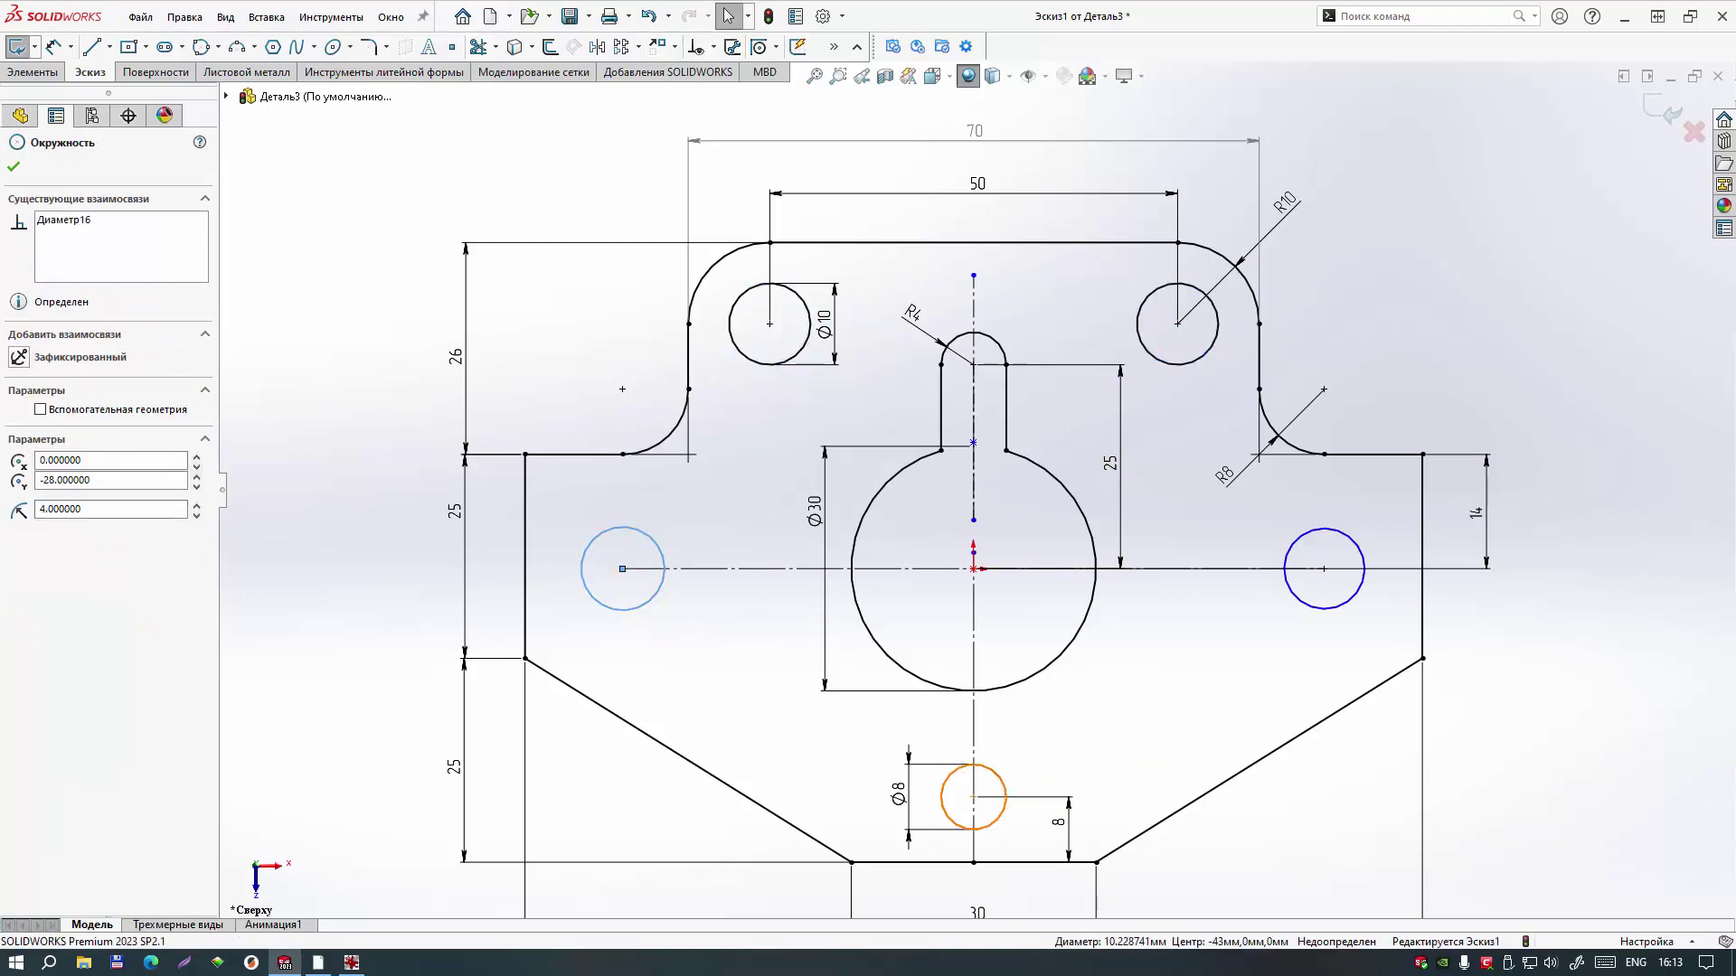
ctrl+click(1005, 799)
ctrl+click(1326, 615)
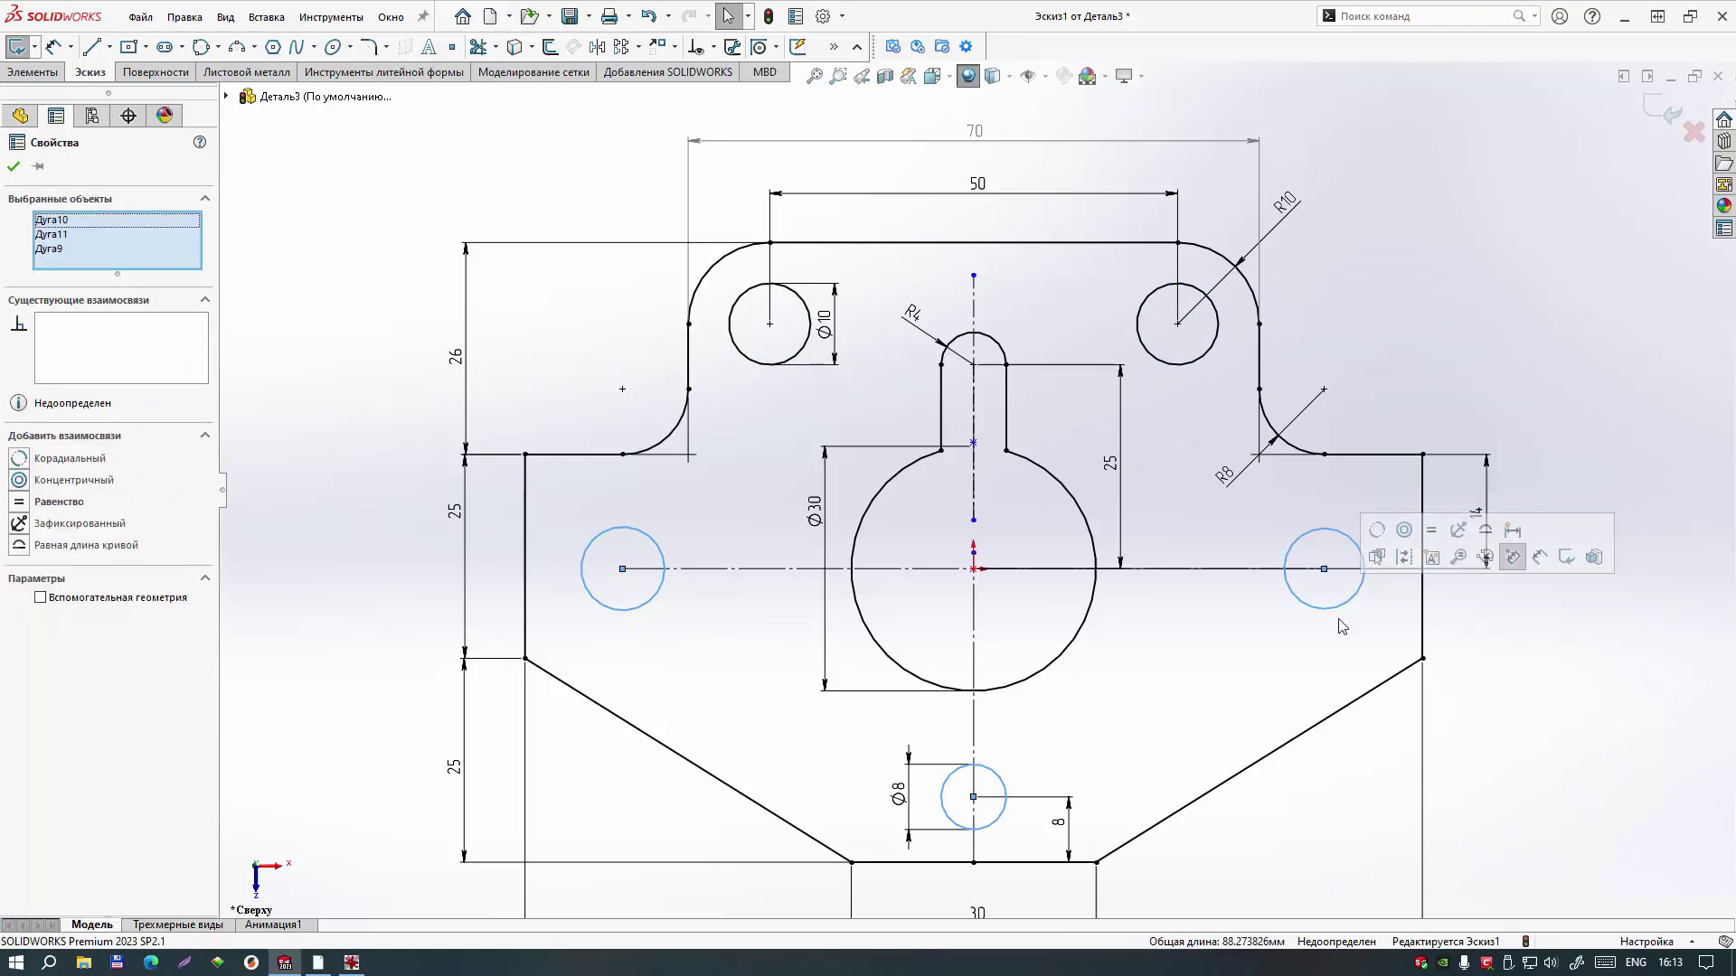
click(1431, 530)
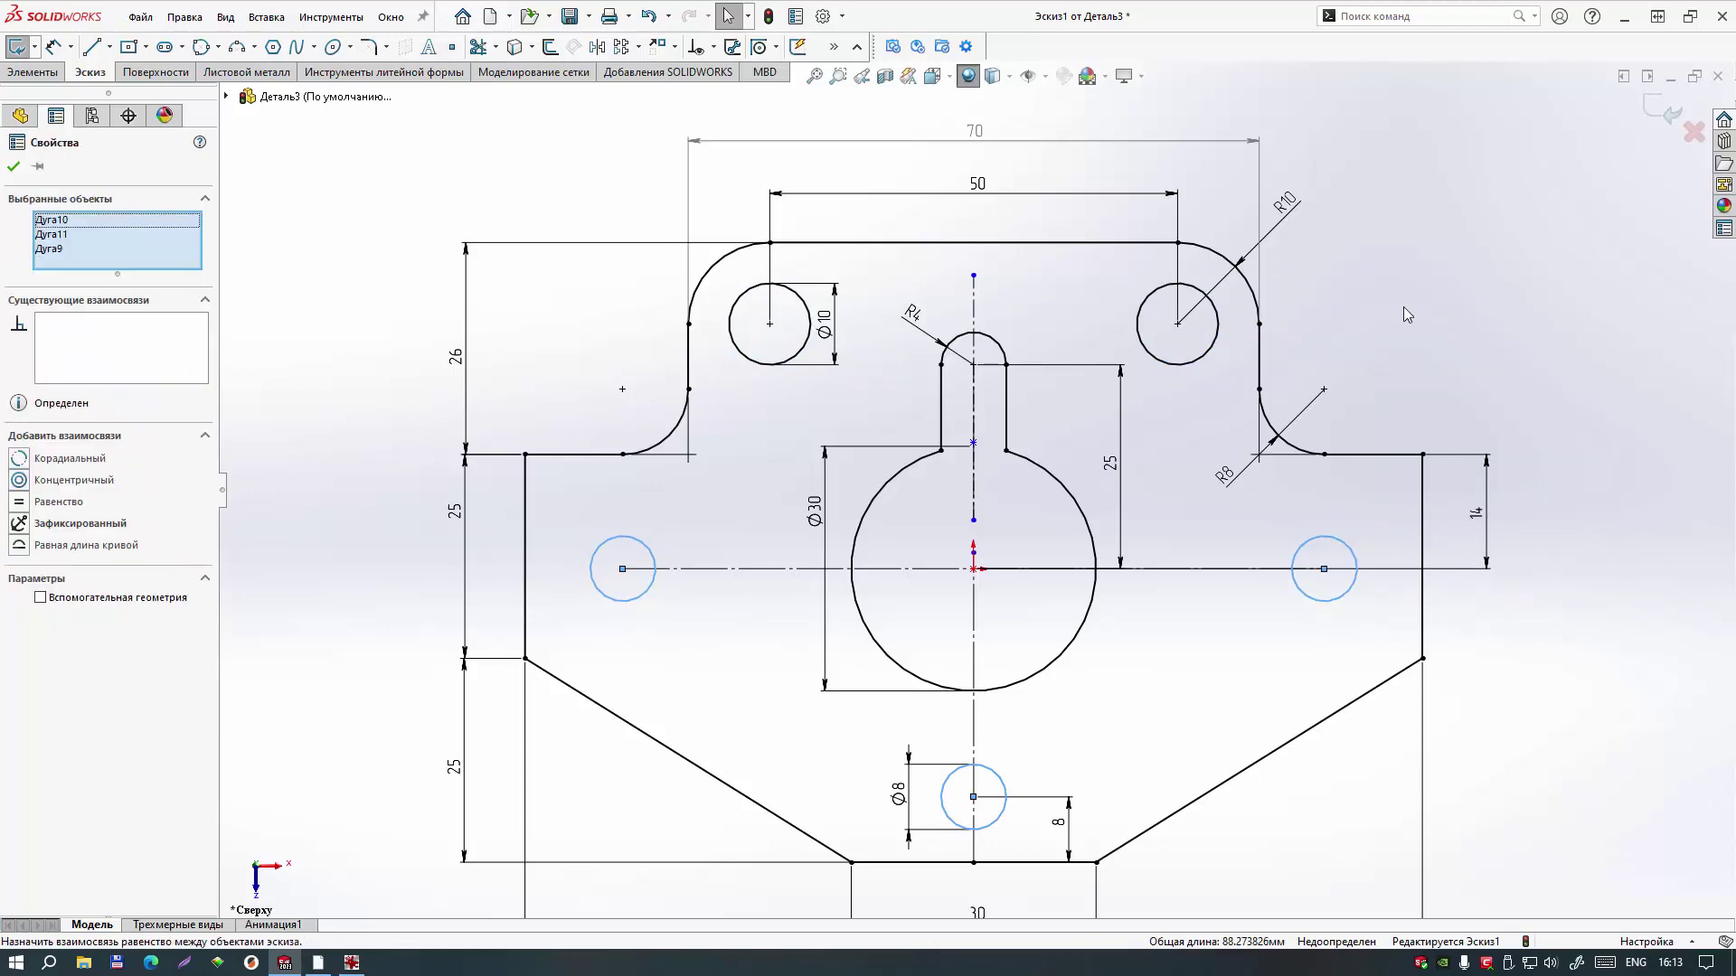
key(Escape)
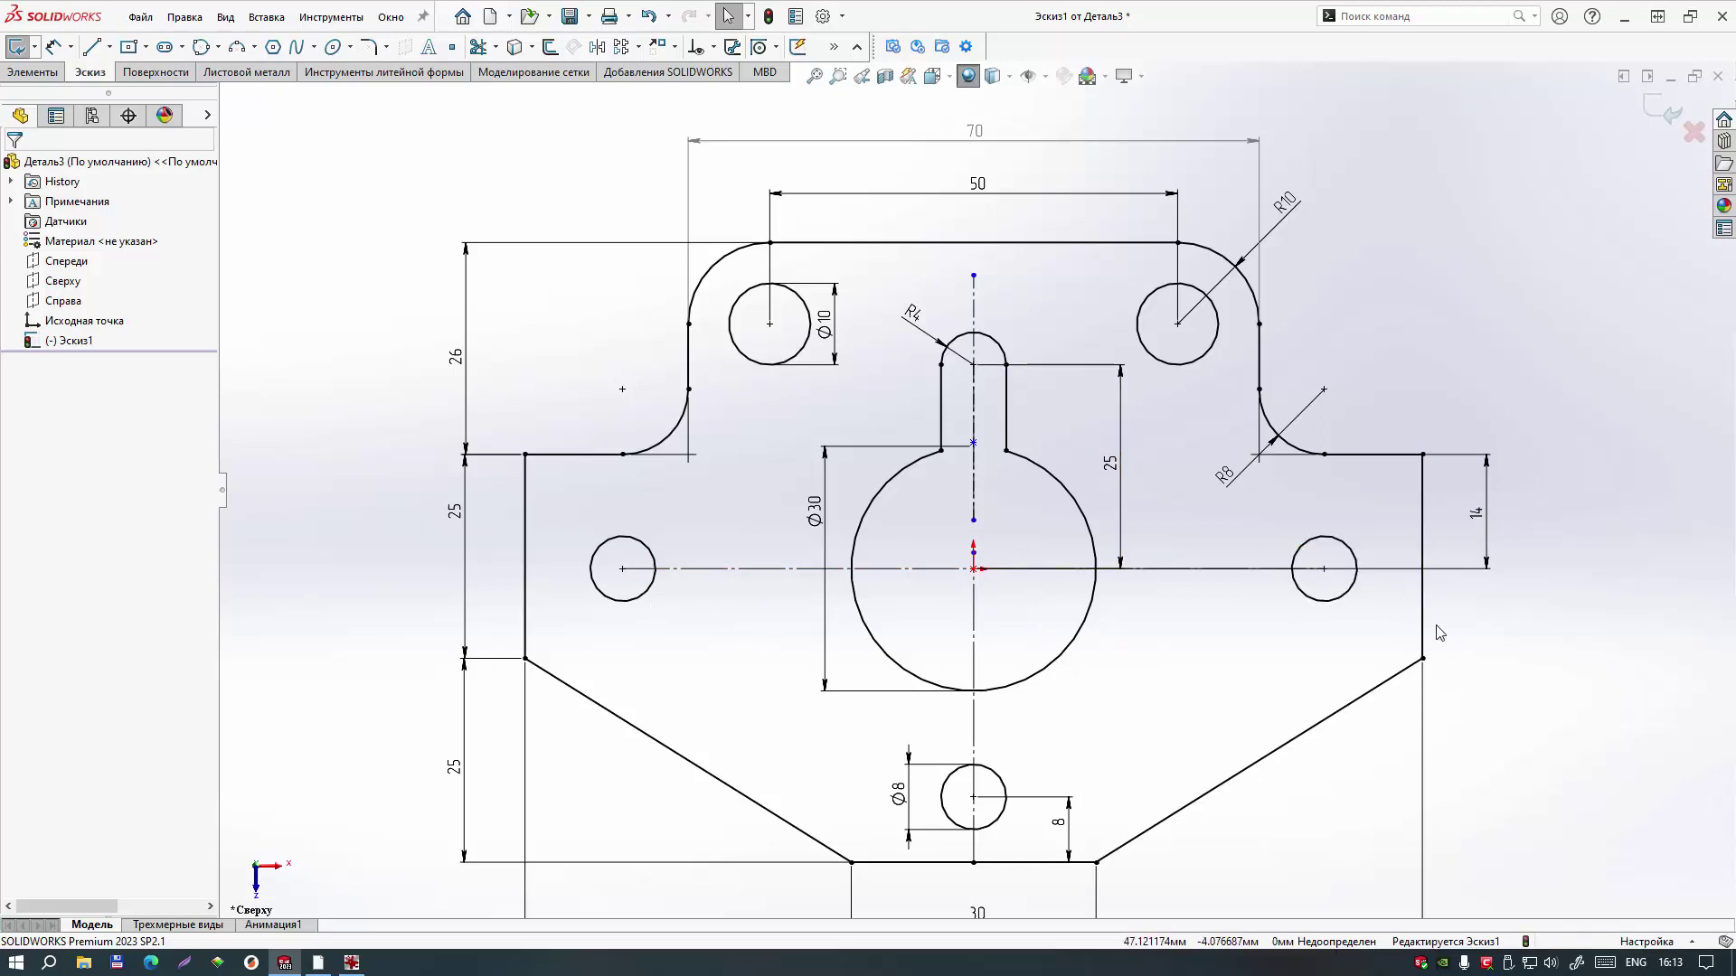
scroll(1174, 656, up, 1)
scroll(1178, 663, up, 2)
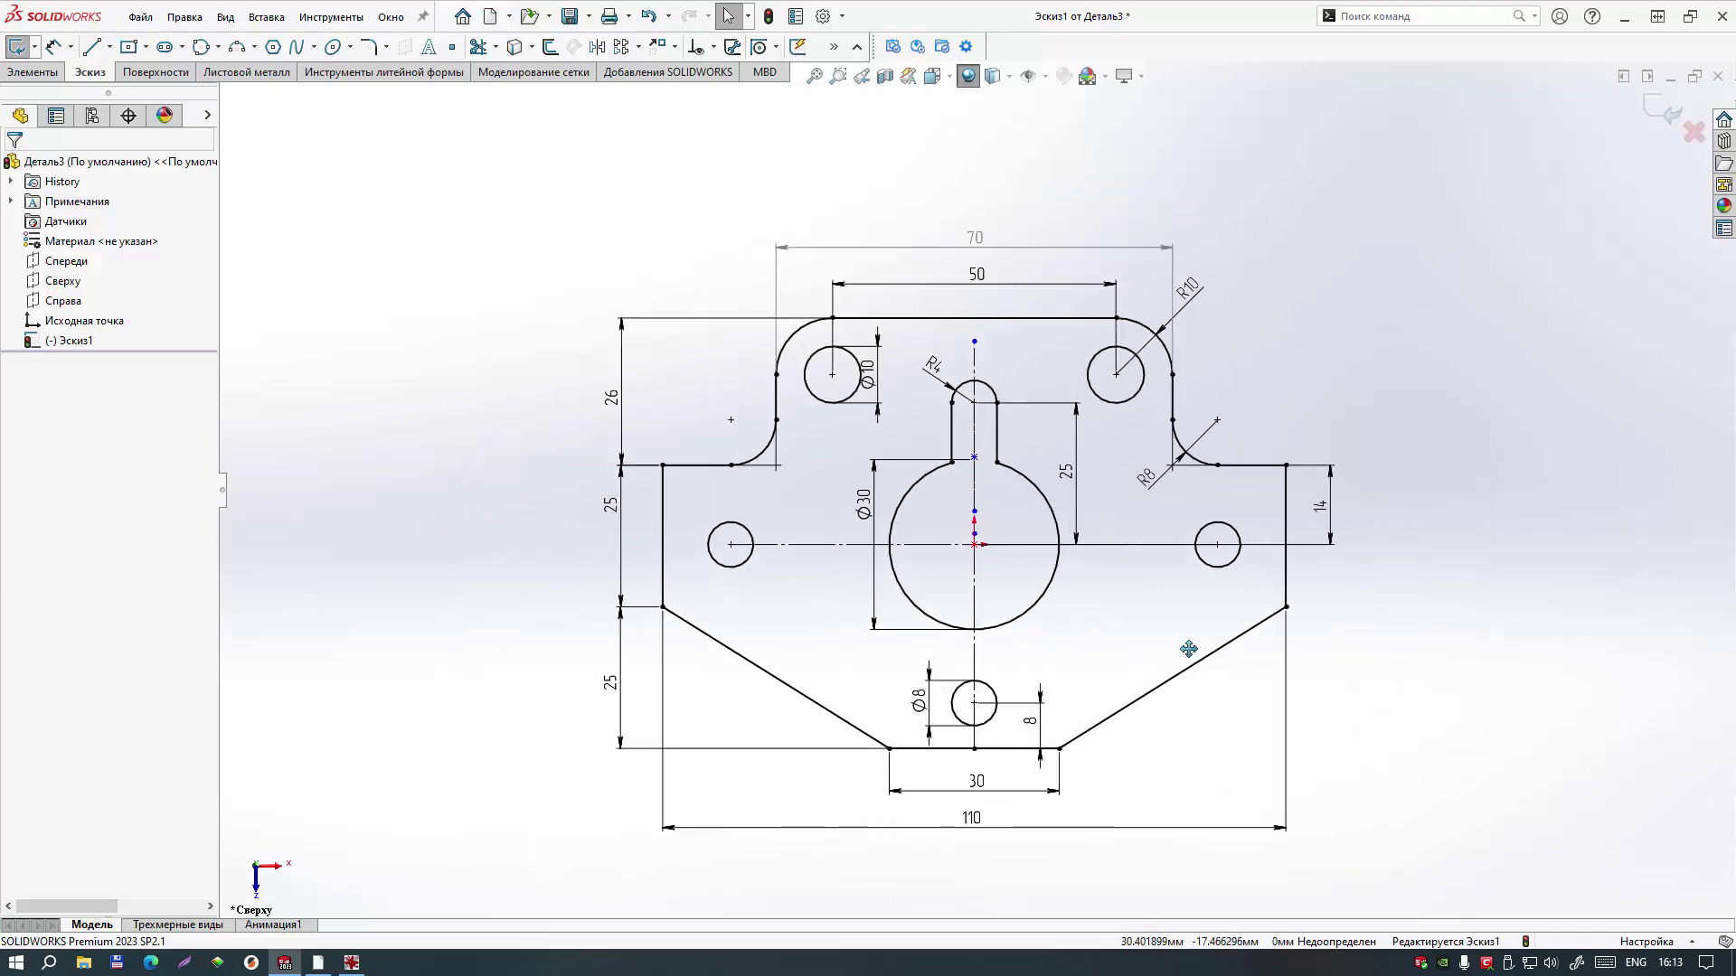
ctrl+middle_drag(1188, 649, 1124, 597)
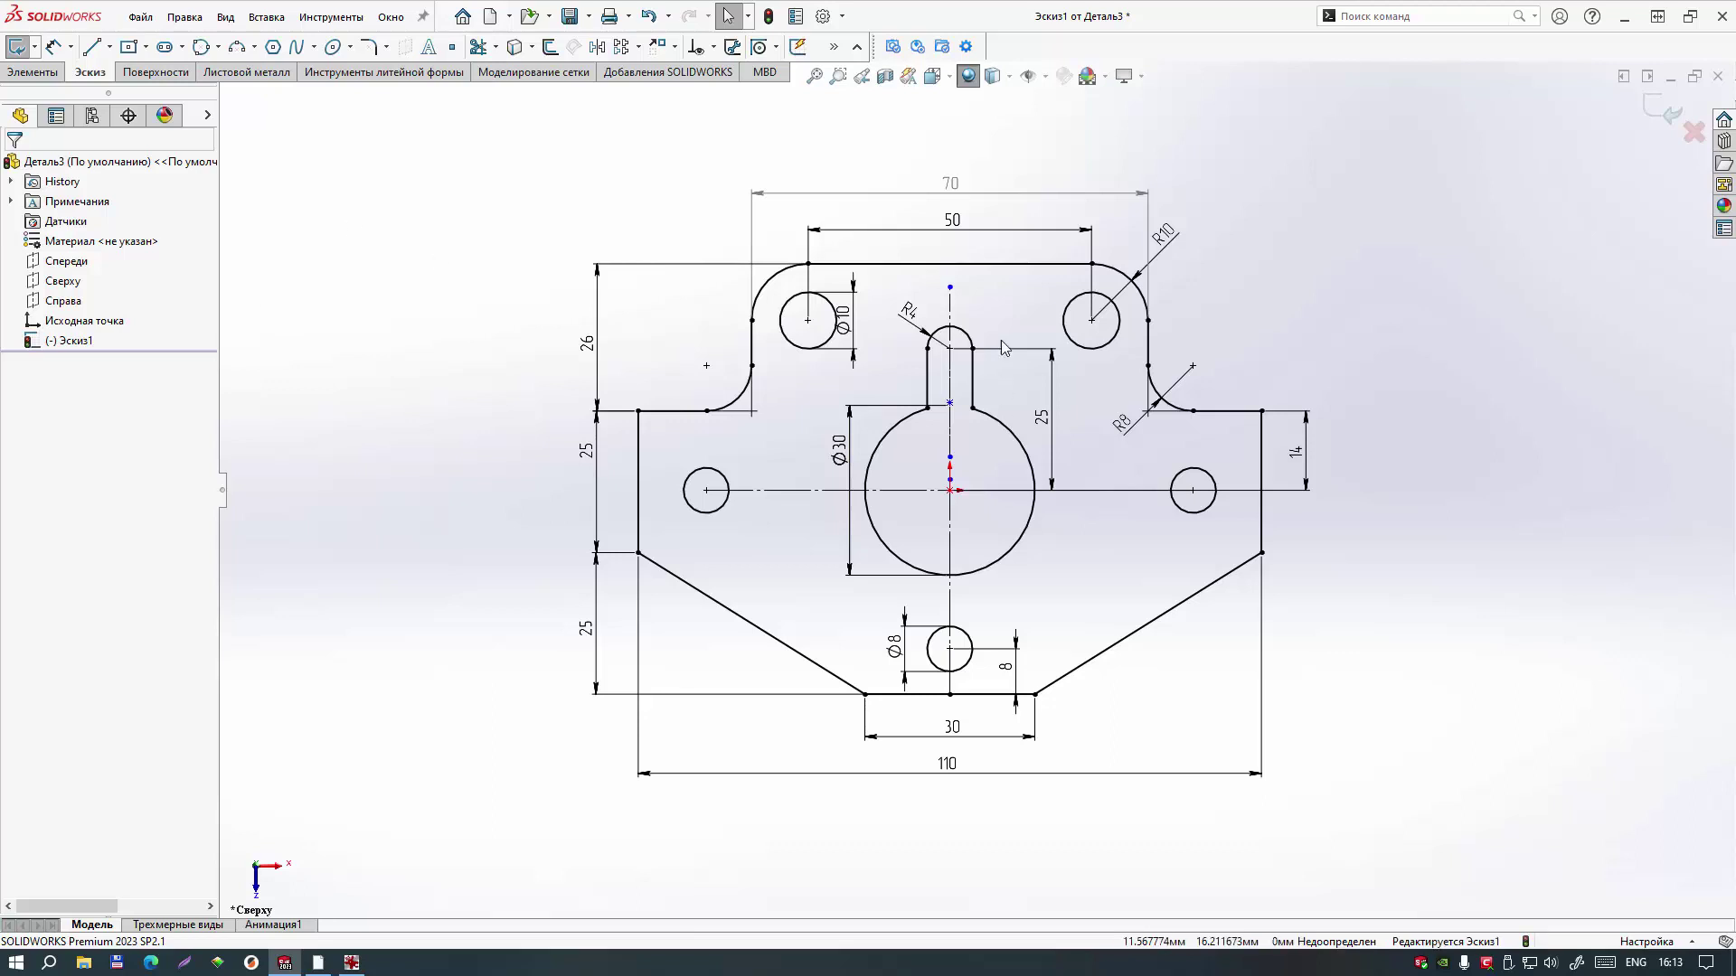
click(27, 71)
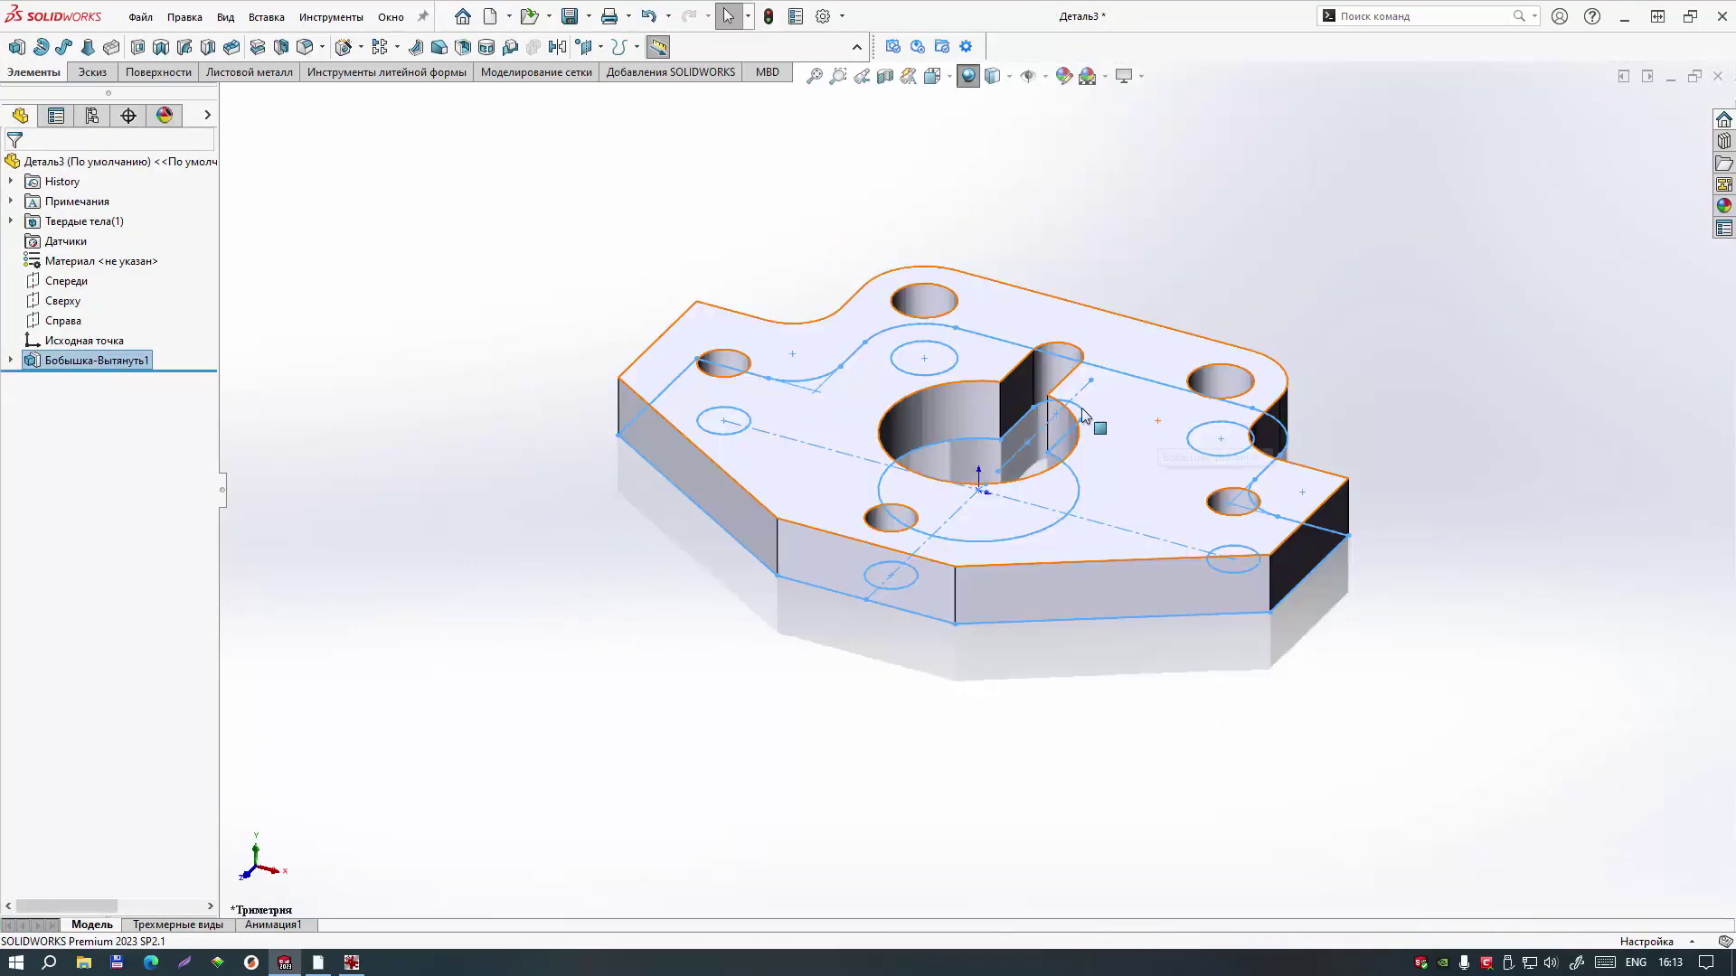
click(1352, 292)
scroll(994, 431, down, 3)
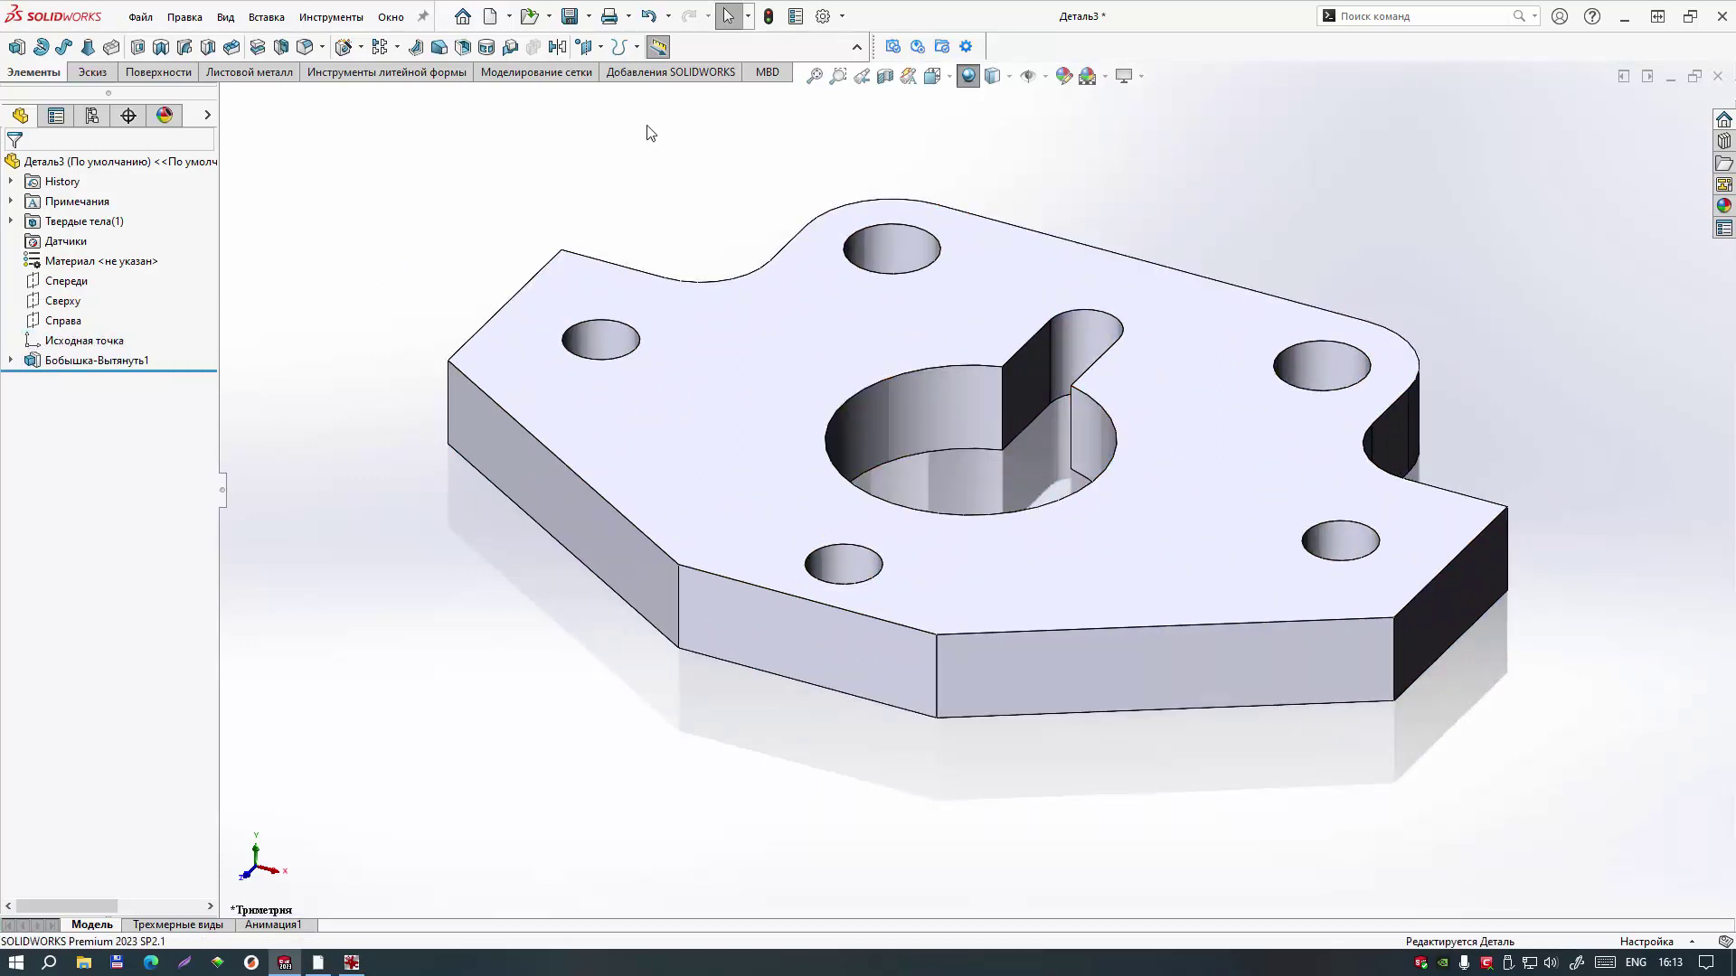
Step: Chamfer the edges of the plate's top and bottom faces at 0.5 mm × 45°
click(322, 47)
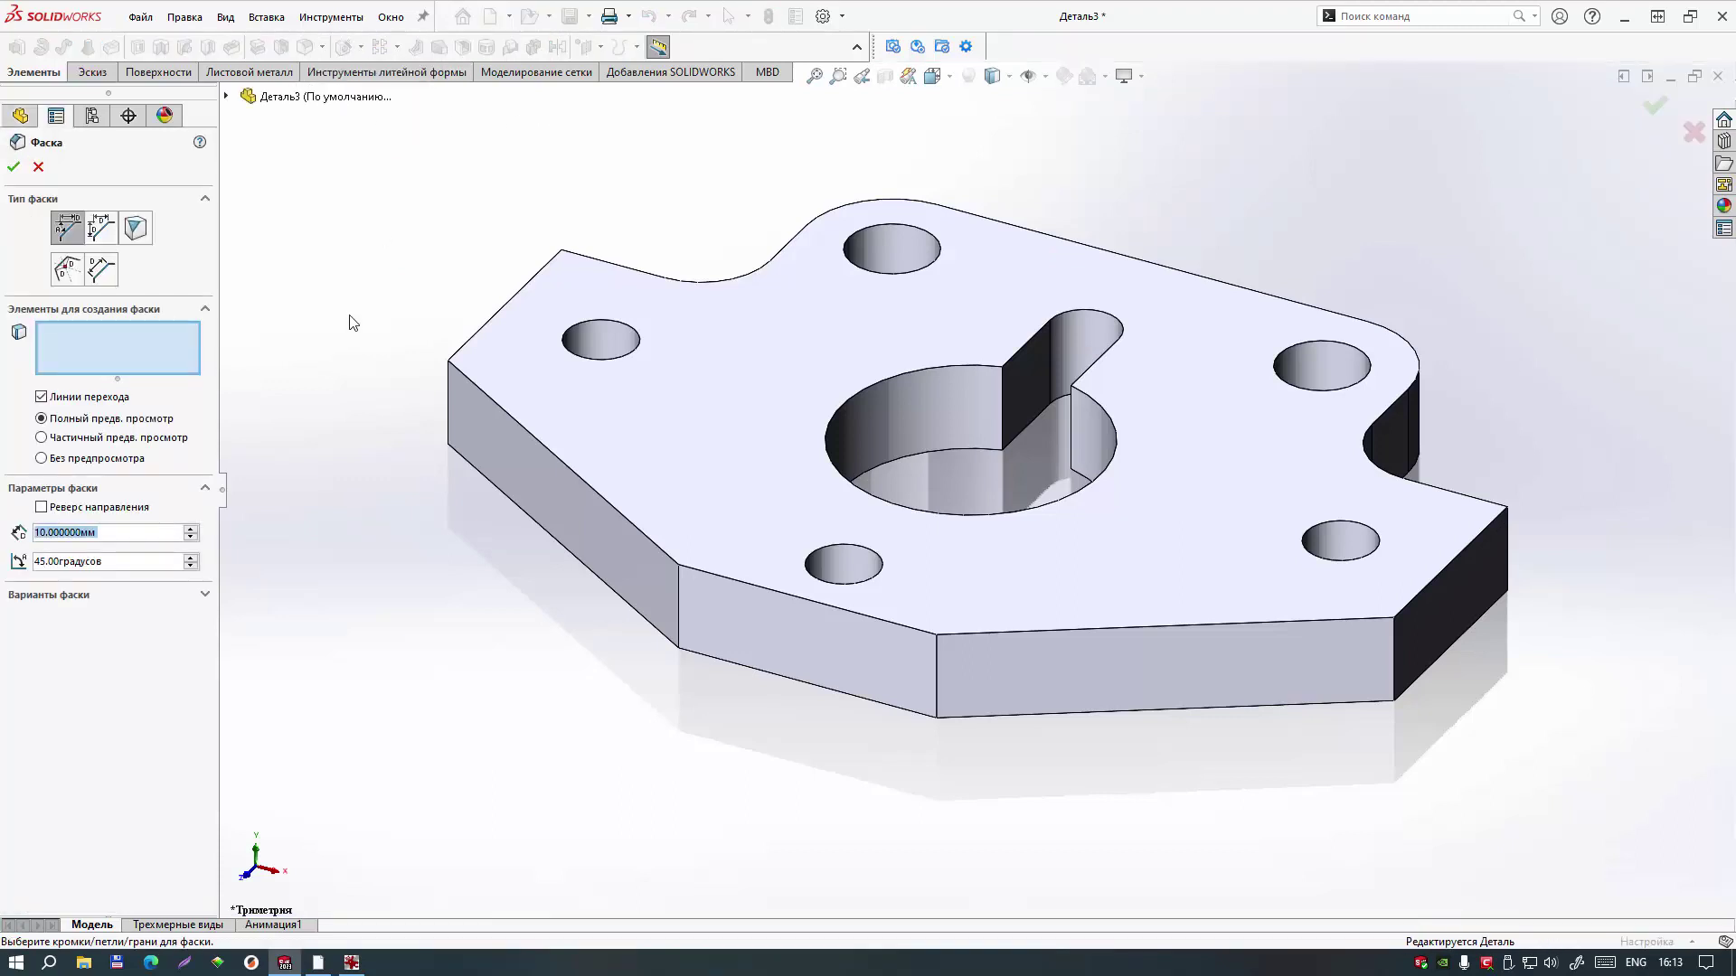
text(0.5)
key(Return)
click(677, 418)
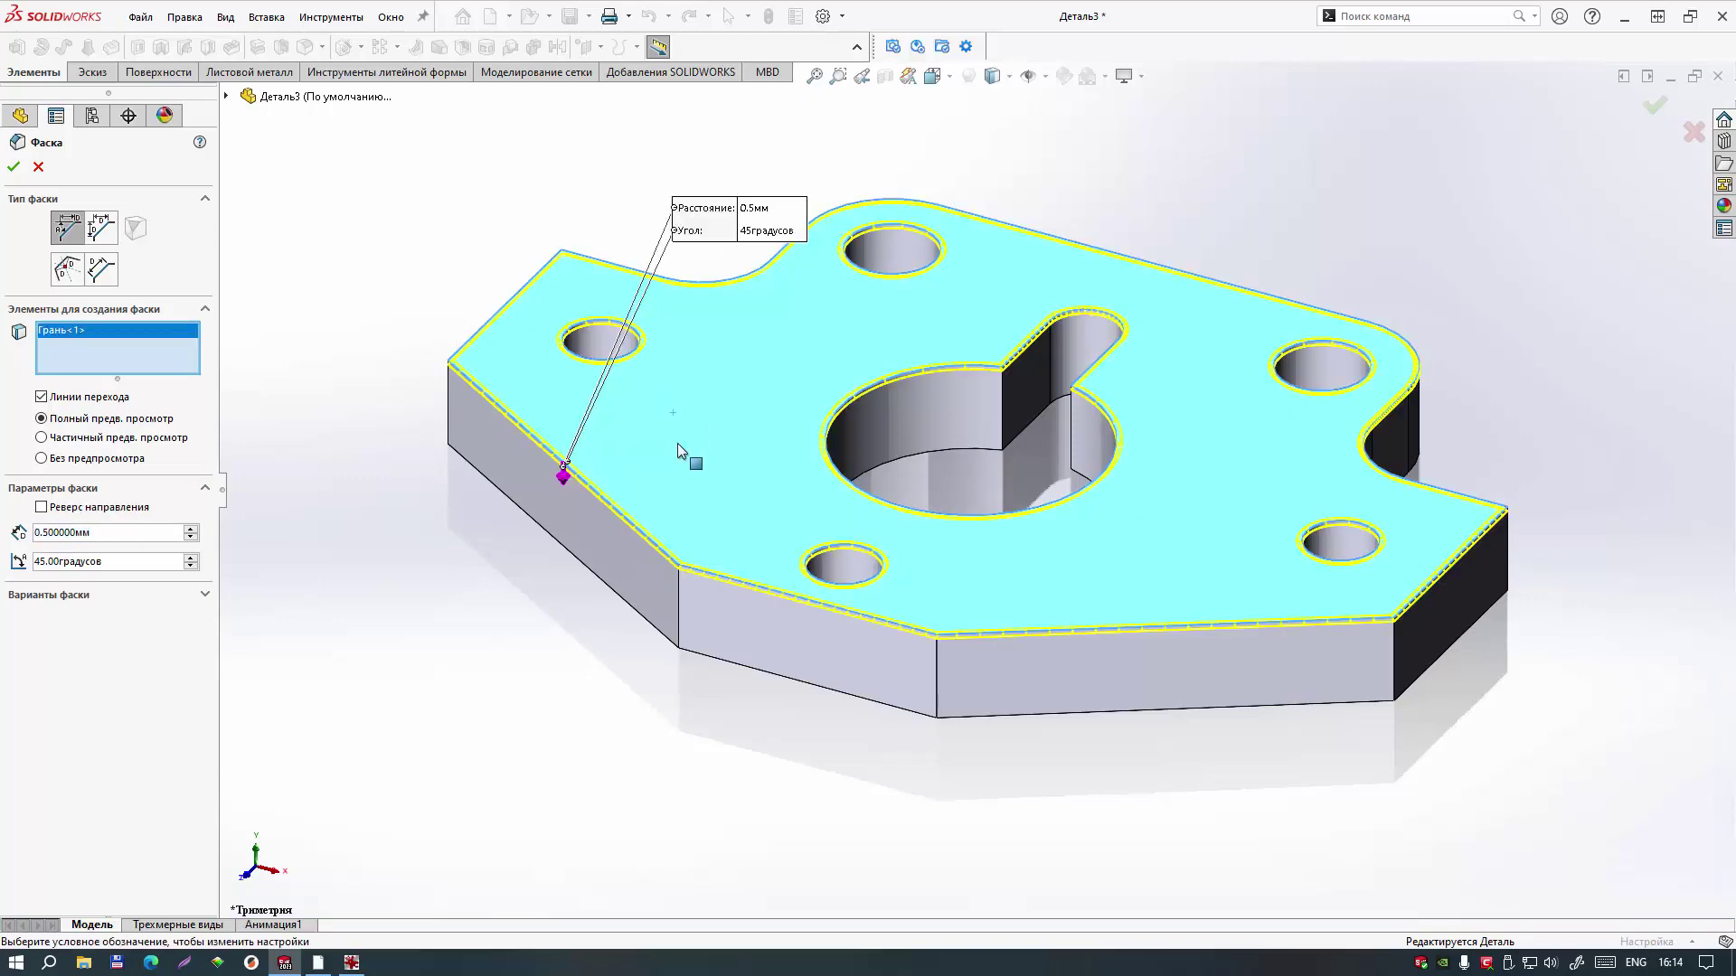
middle_drag(600, 545, 783, 354)
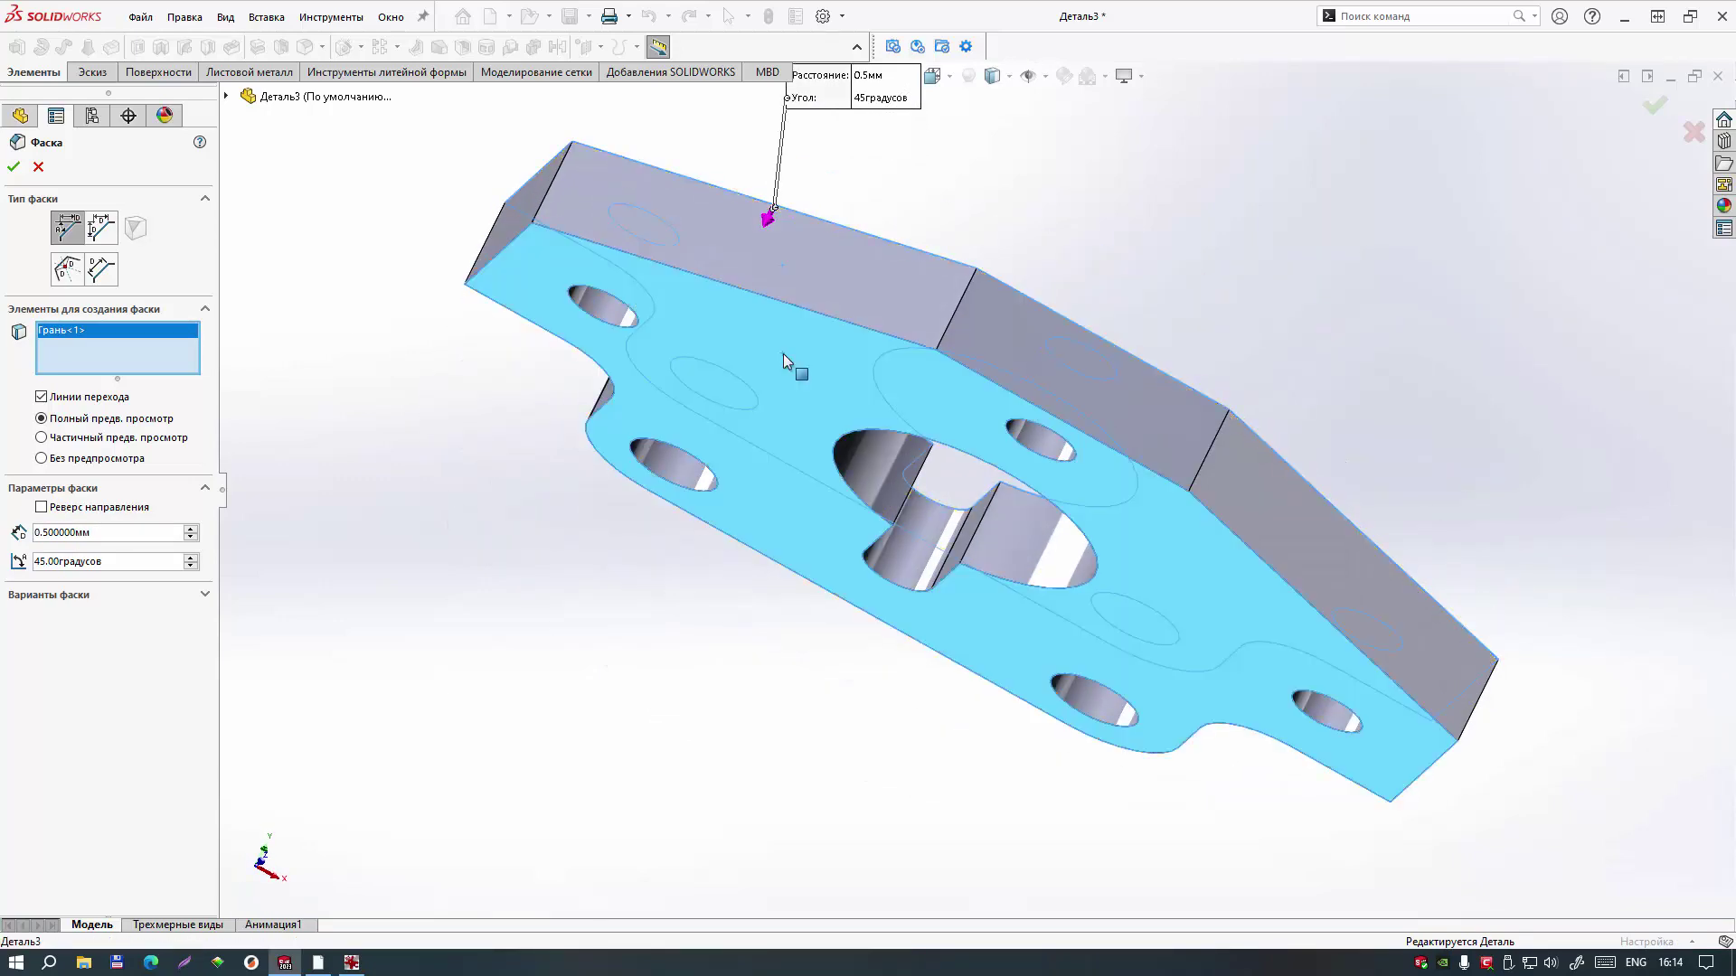
click(783, 354)
right_click(783, 354)
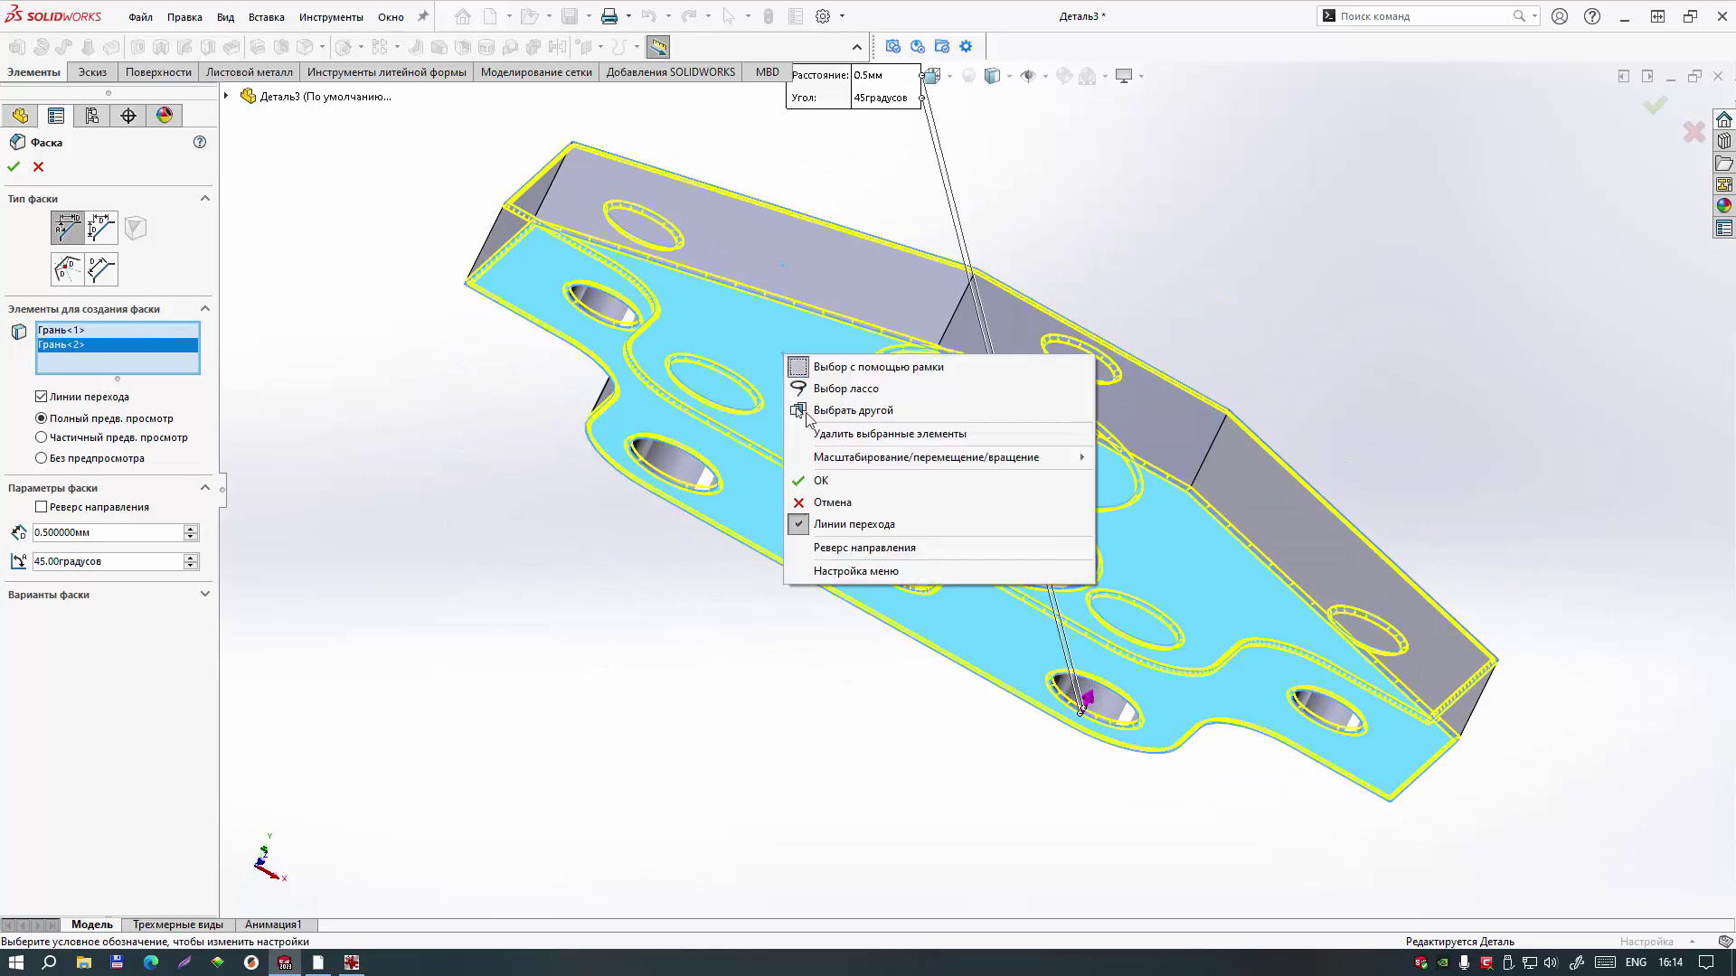
click(813, 480)
mouse_move(1265, 259)
middle_down()
mouse_move(1072, 294)
mouse_move(1168, 362)
mouse_move(1053, 419)
mouse_move(1024, 408)
mouse_move(1046, 361)
middle_up()
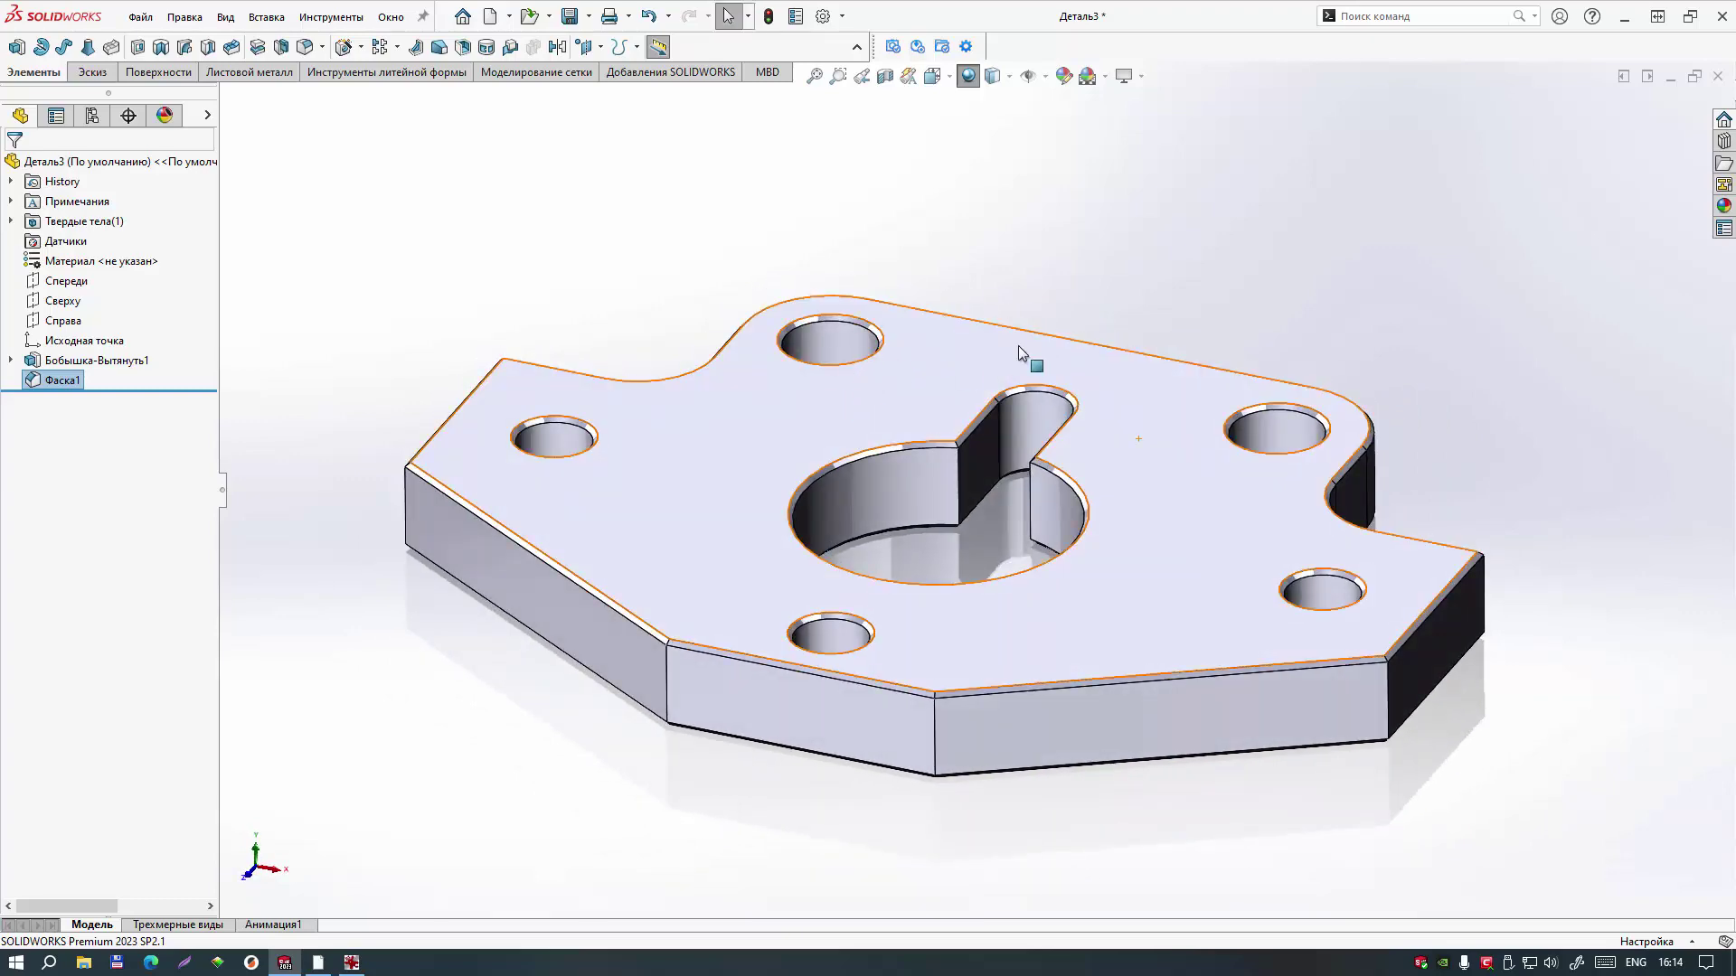
Step: Browse the appearance library to the Металл > Сталь steel appearances
right_click(1157, 391)
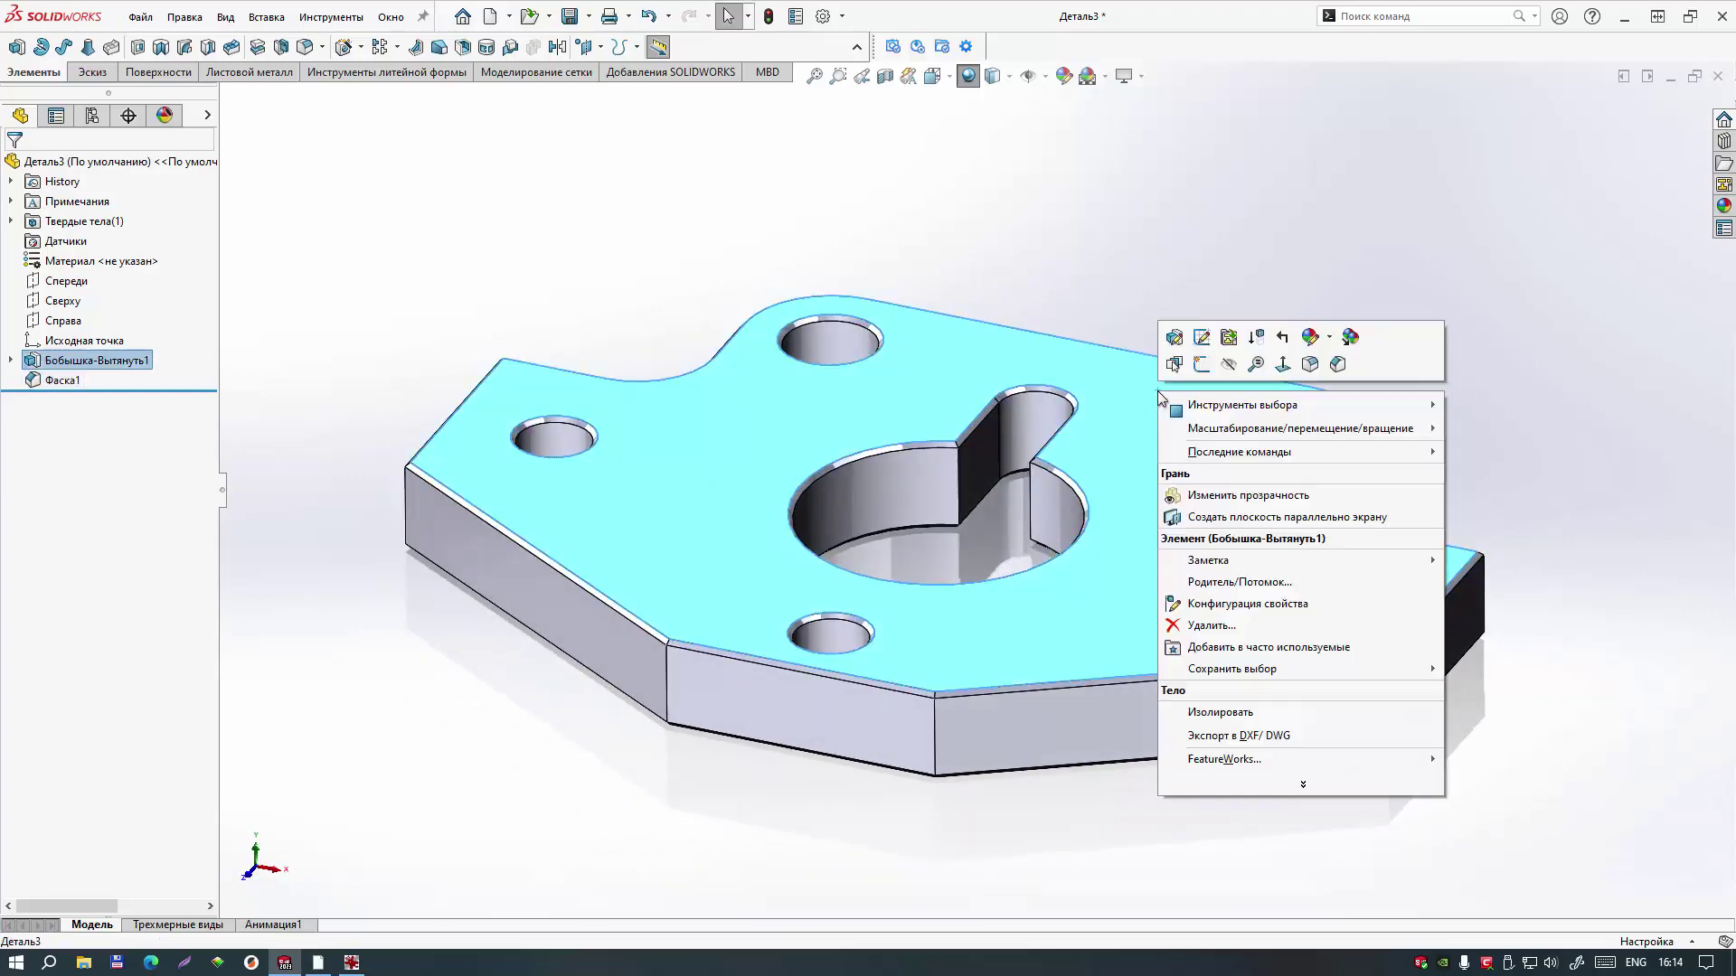
click(1328, 340)
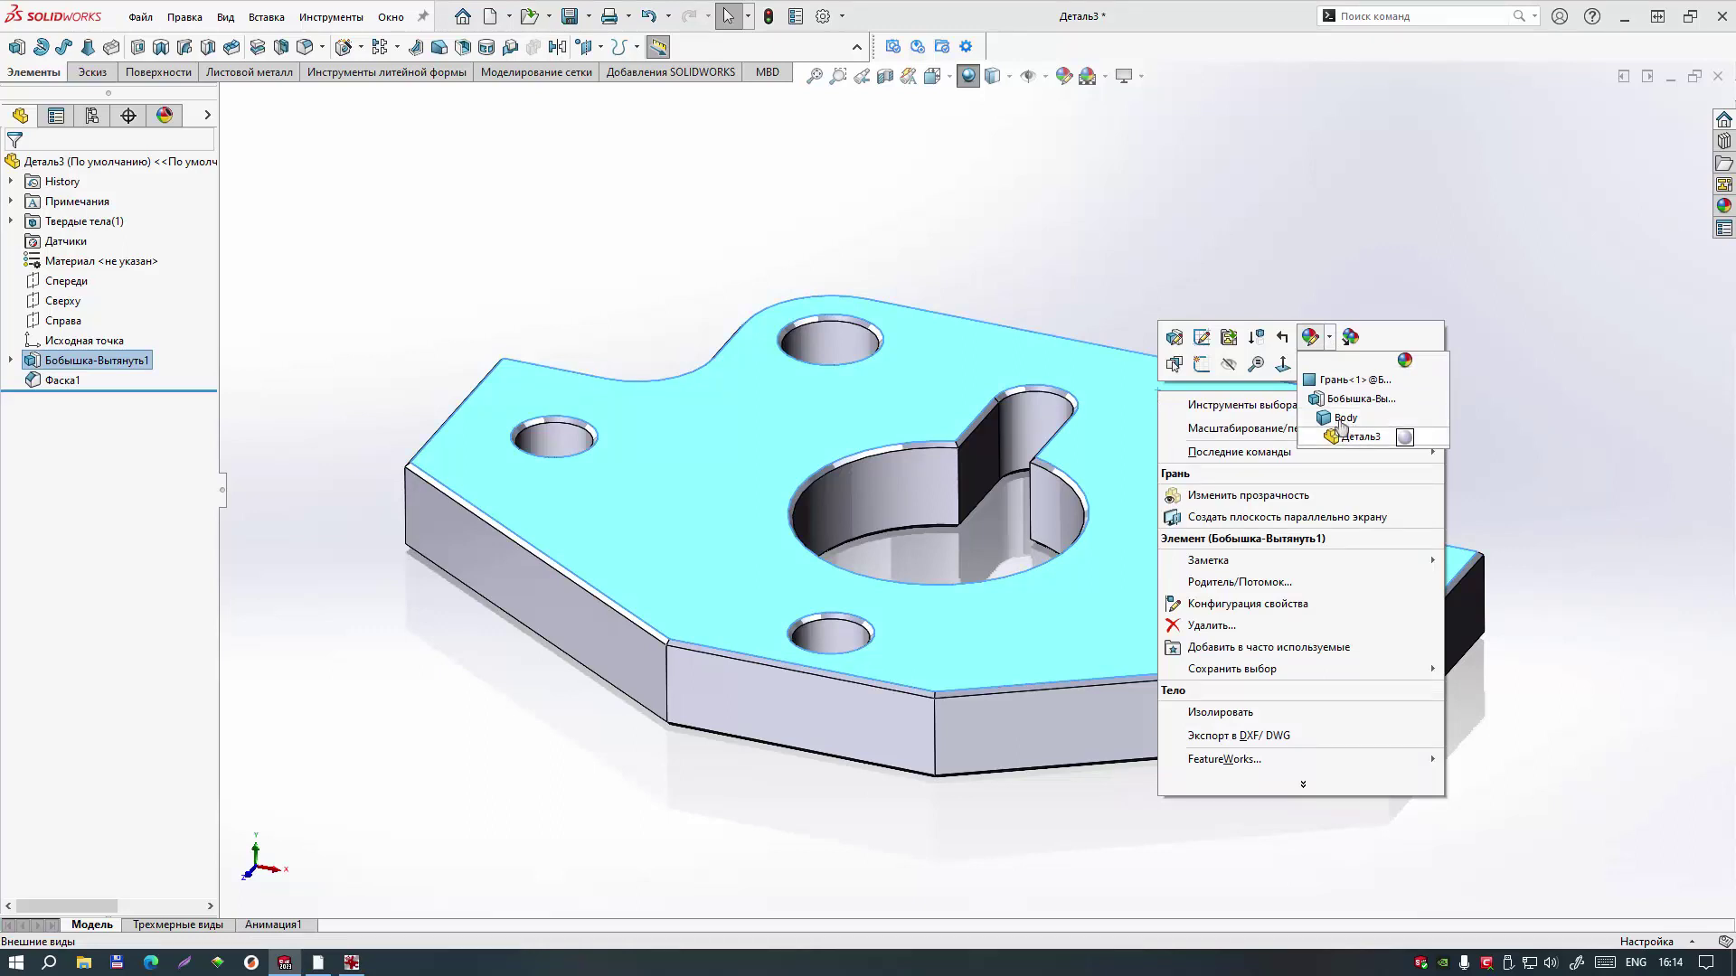
click(1500, 389)
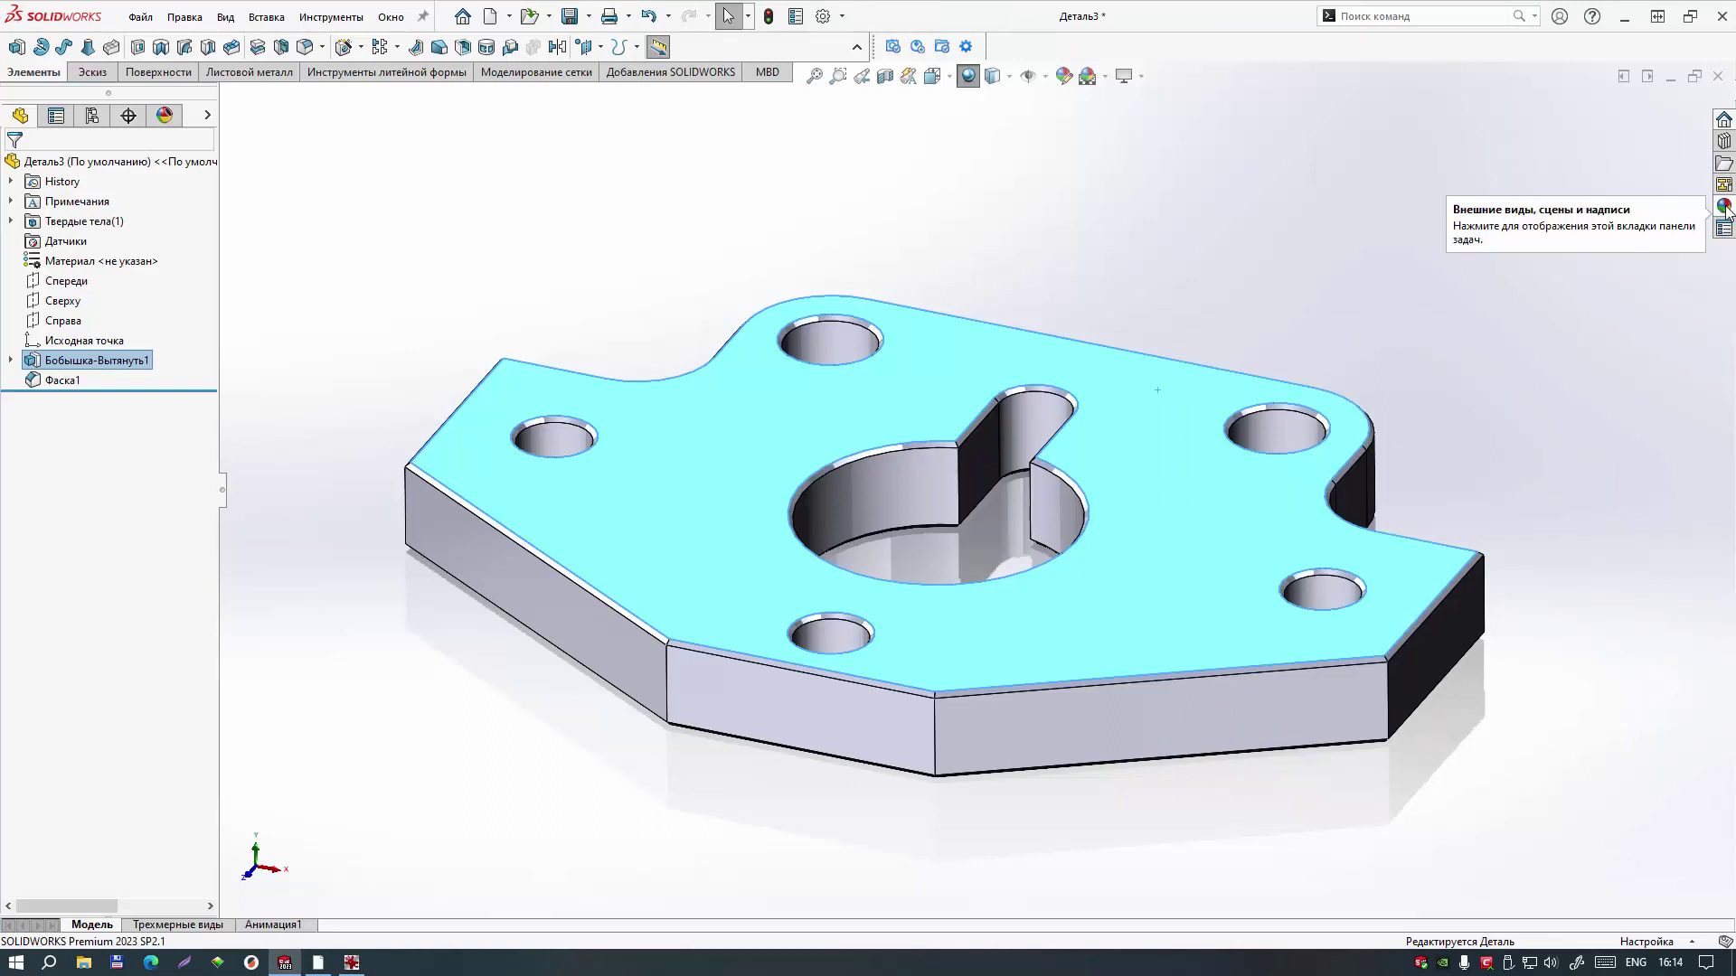
click(1723, 205)
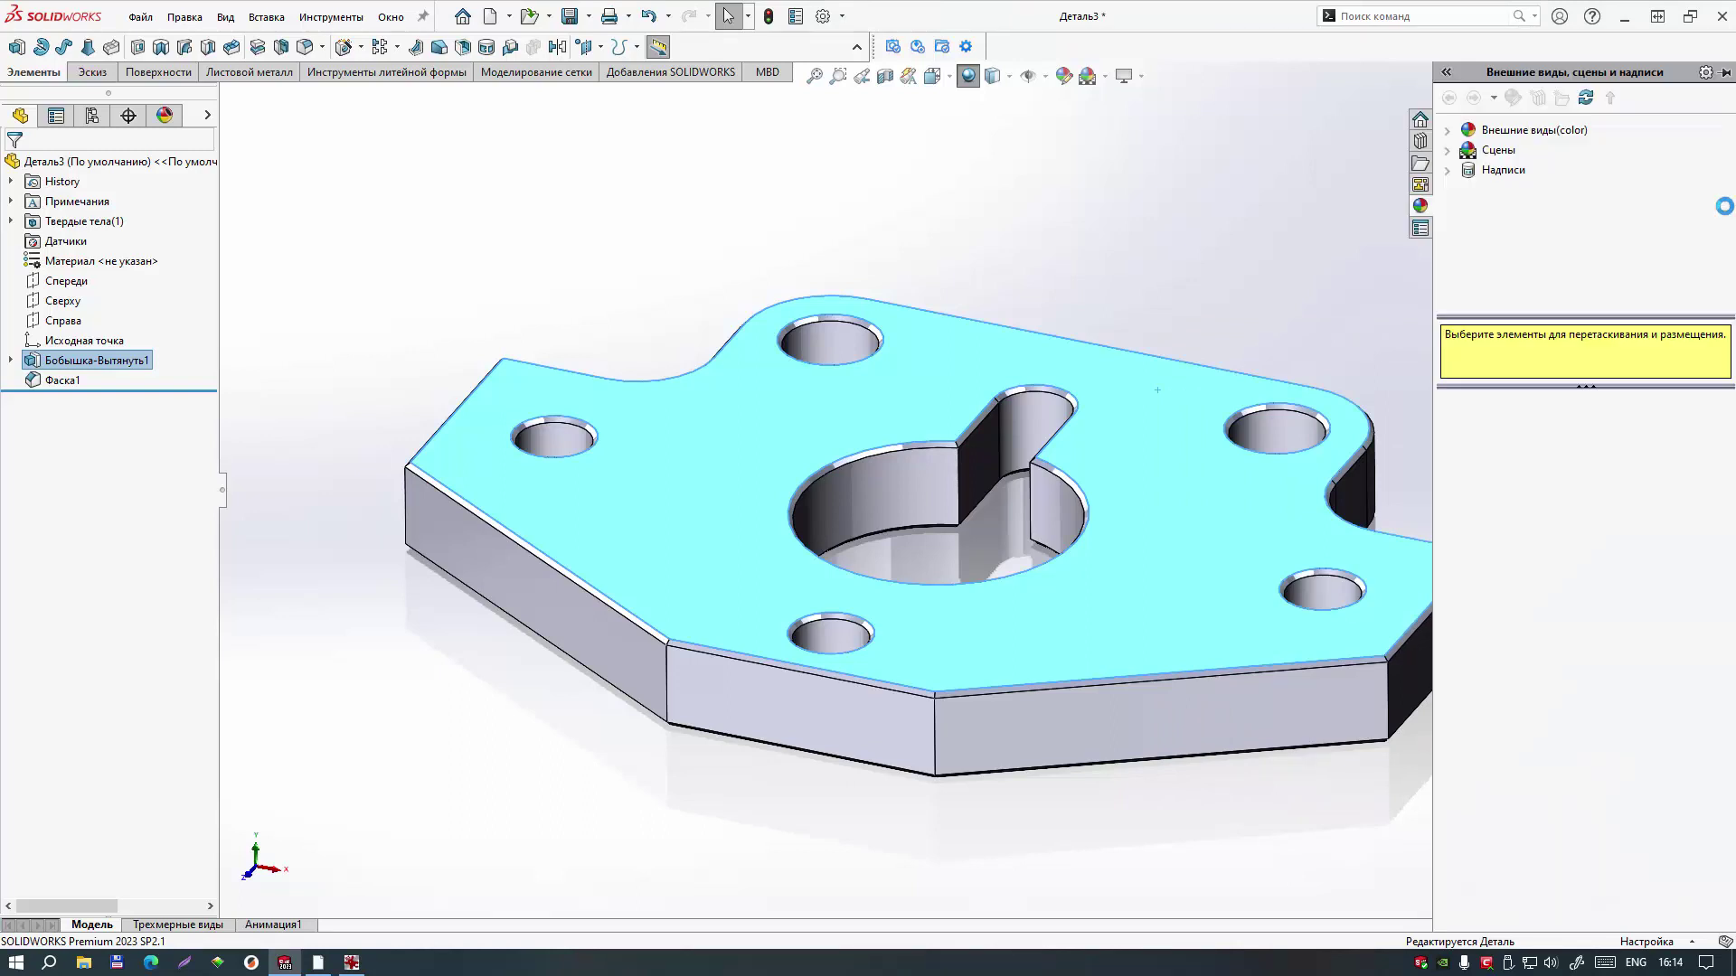
click(1449, 131)
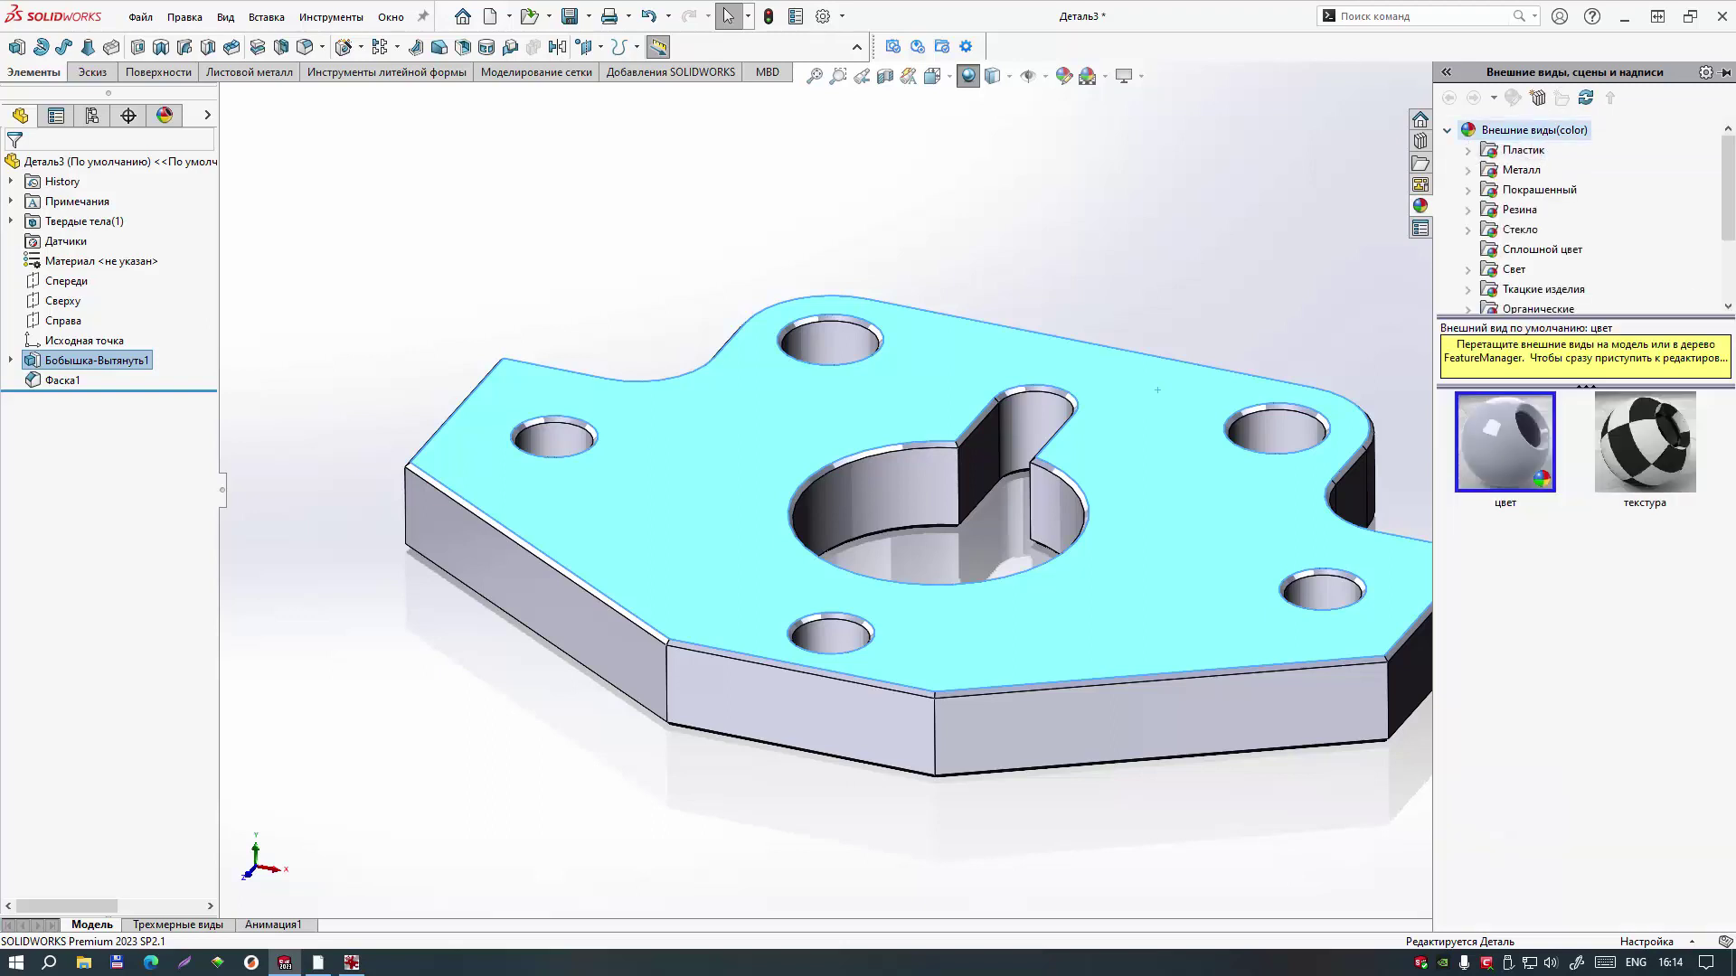
drag(1726, 201, 1726, 209)
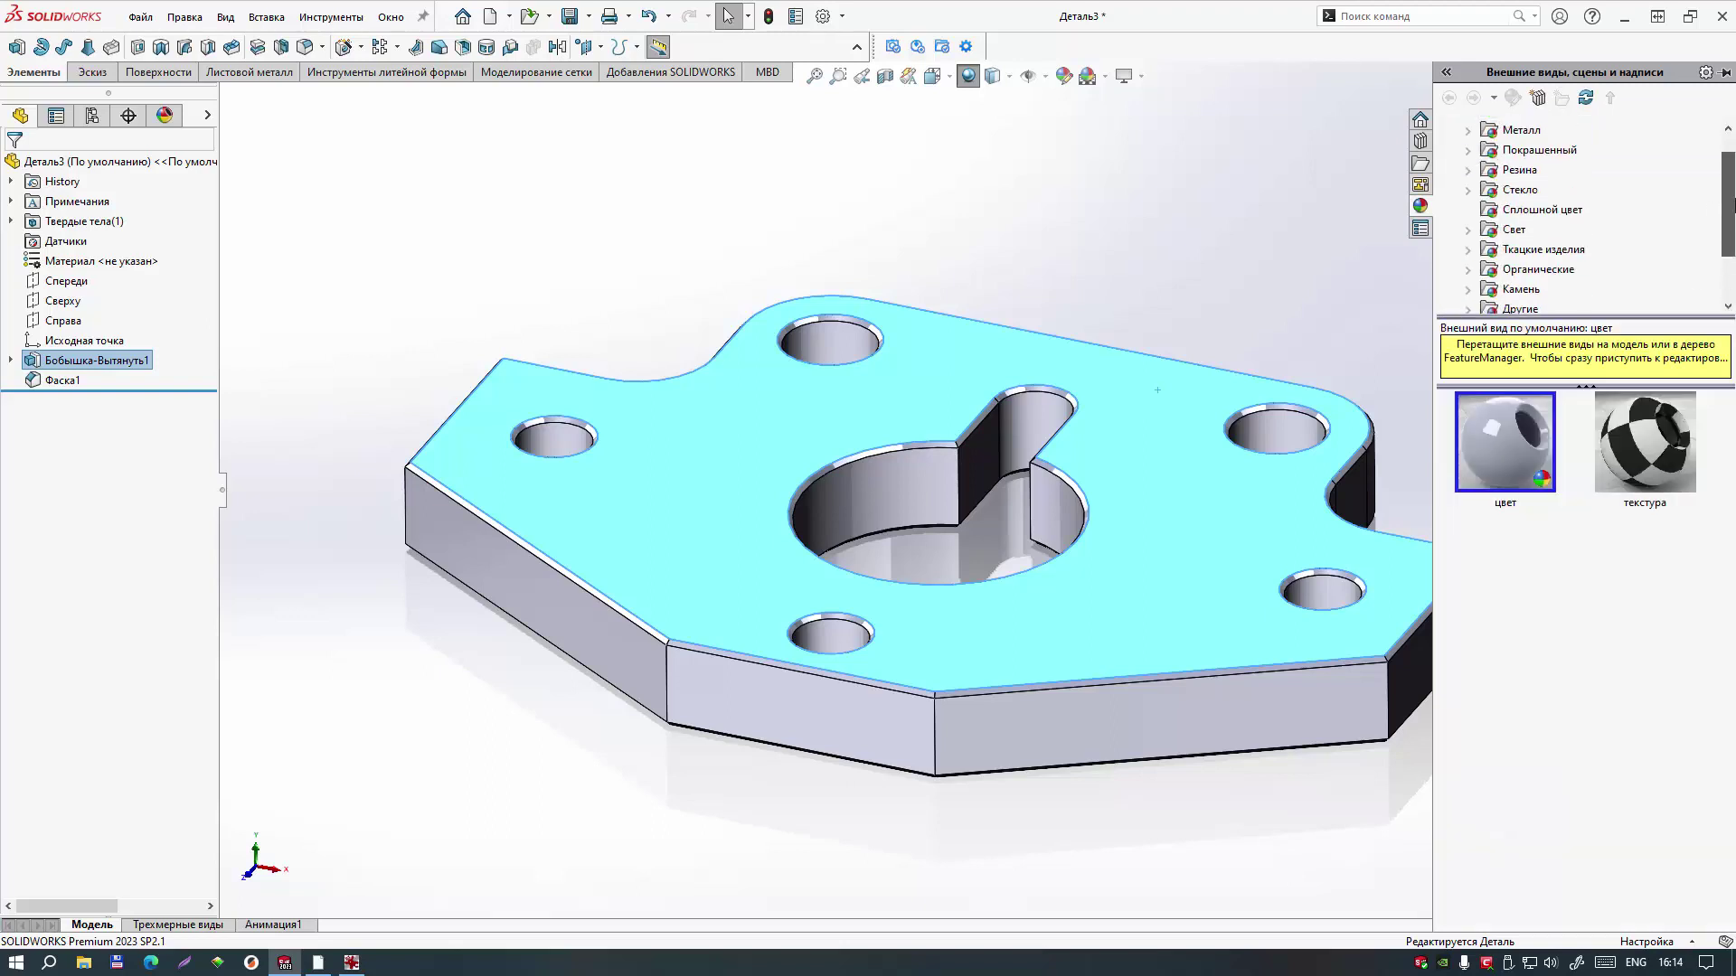
click(1523, 151)
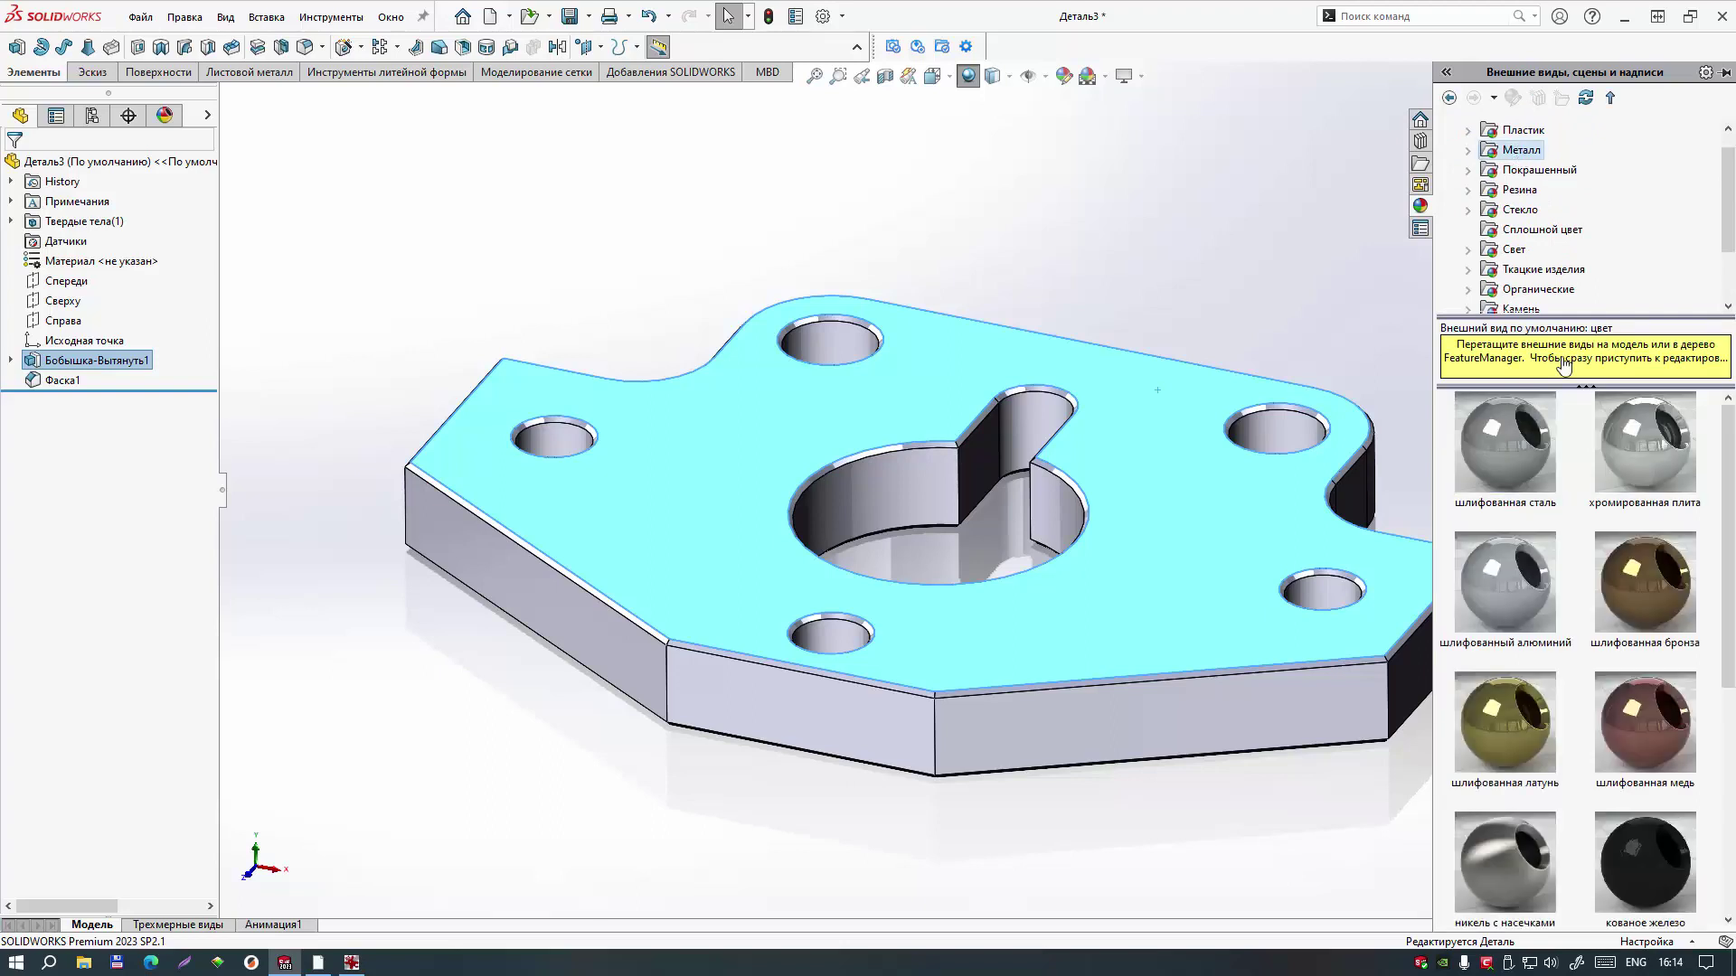
click(1468, 150)
click(1536, 154)
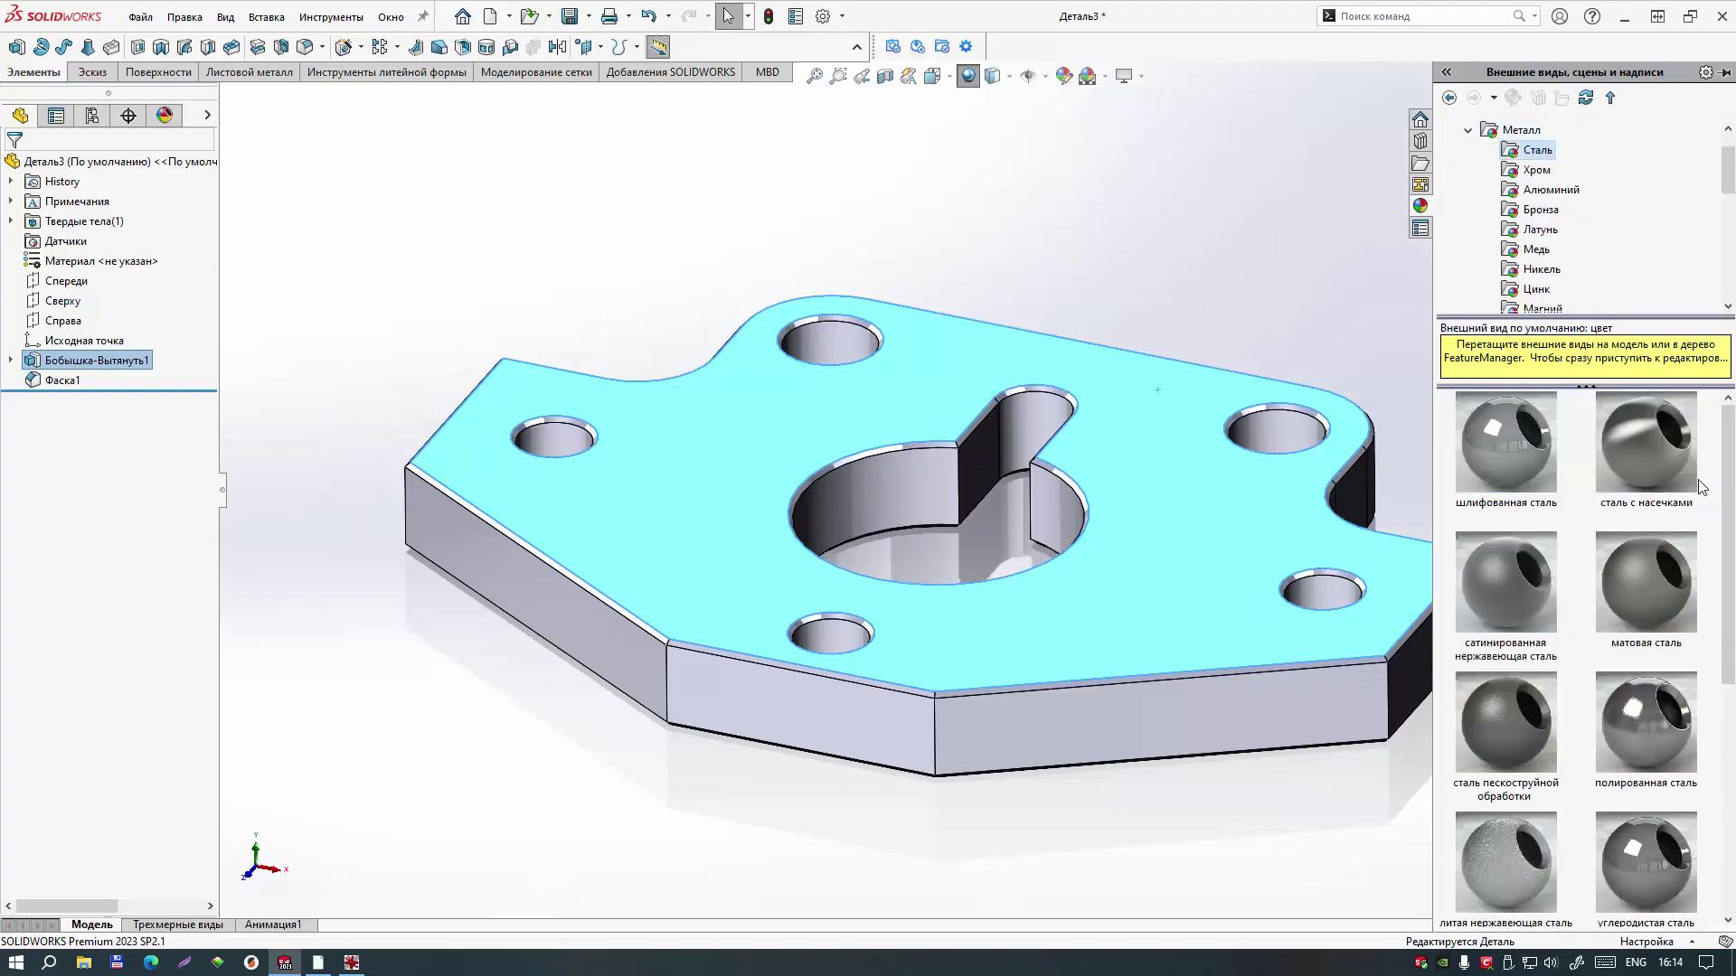
Step: Apply 'сталь с насечками' to the whole plate body and orbit to inspect it
drag(1630, 437, 1140, 575)
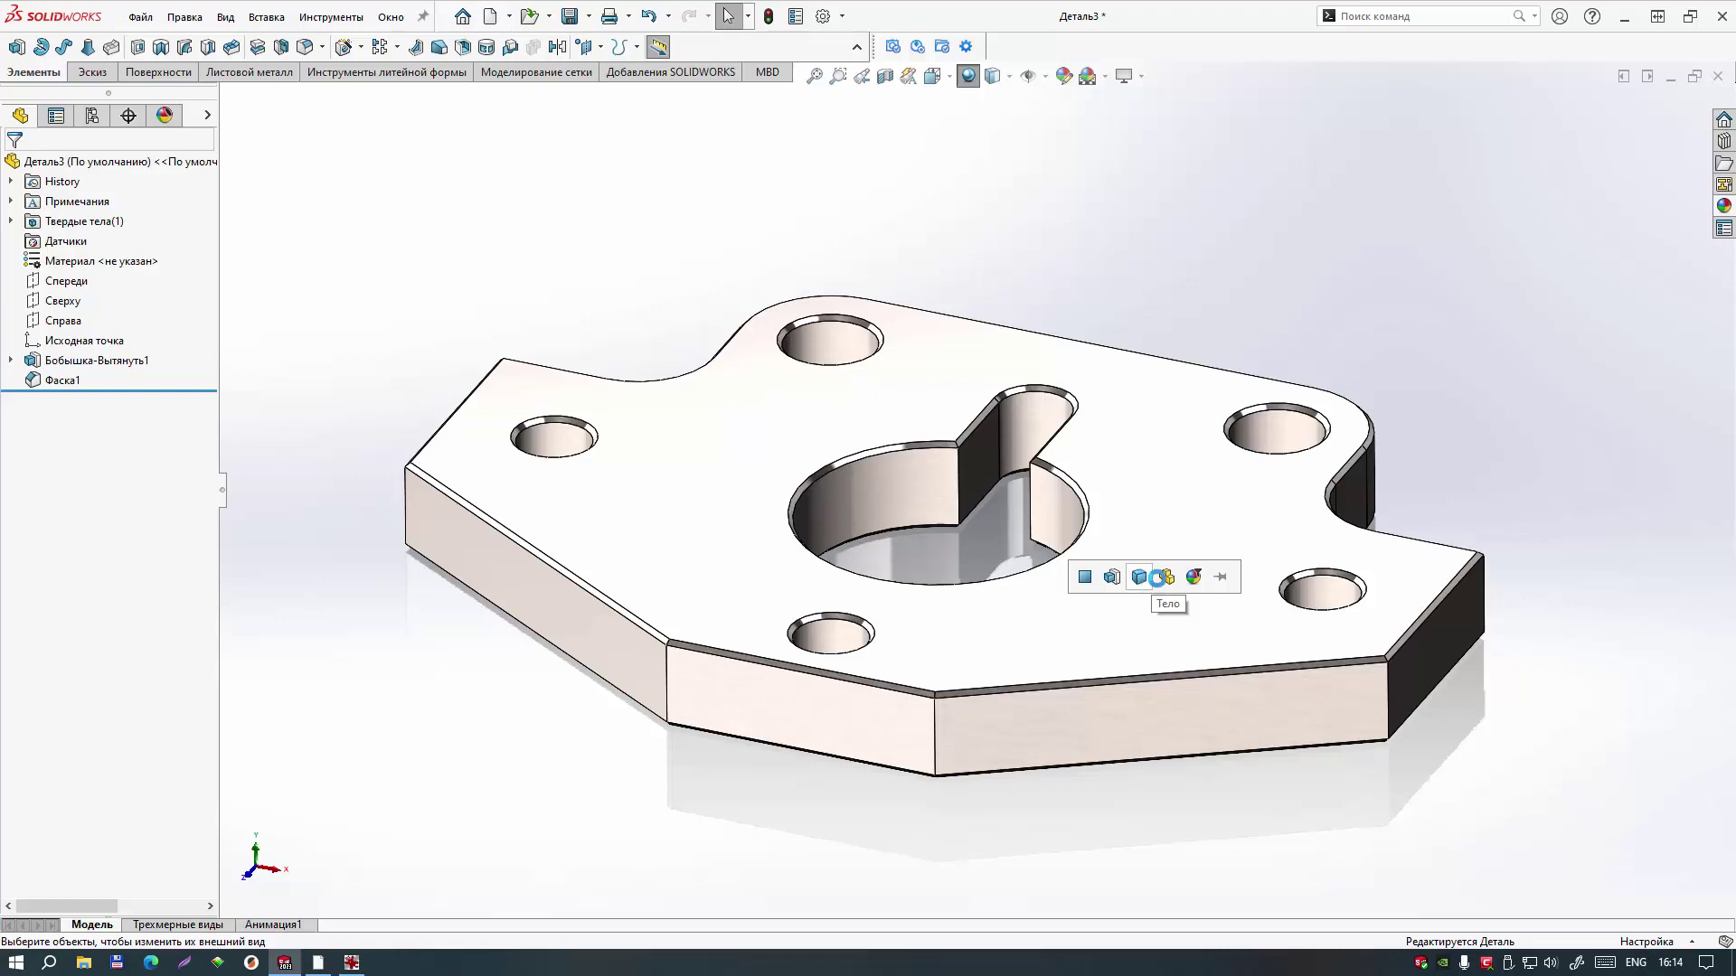
click(1139, 576)
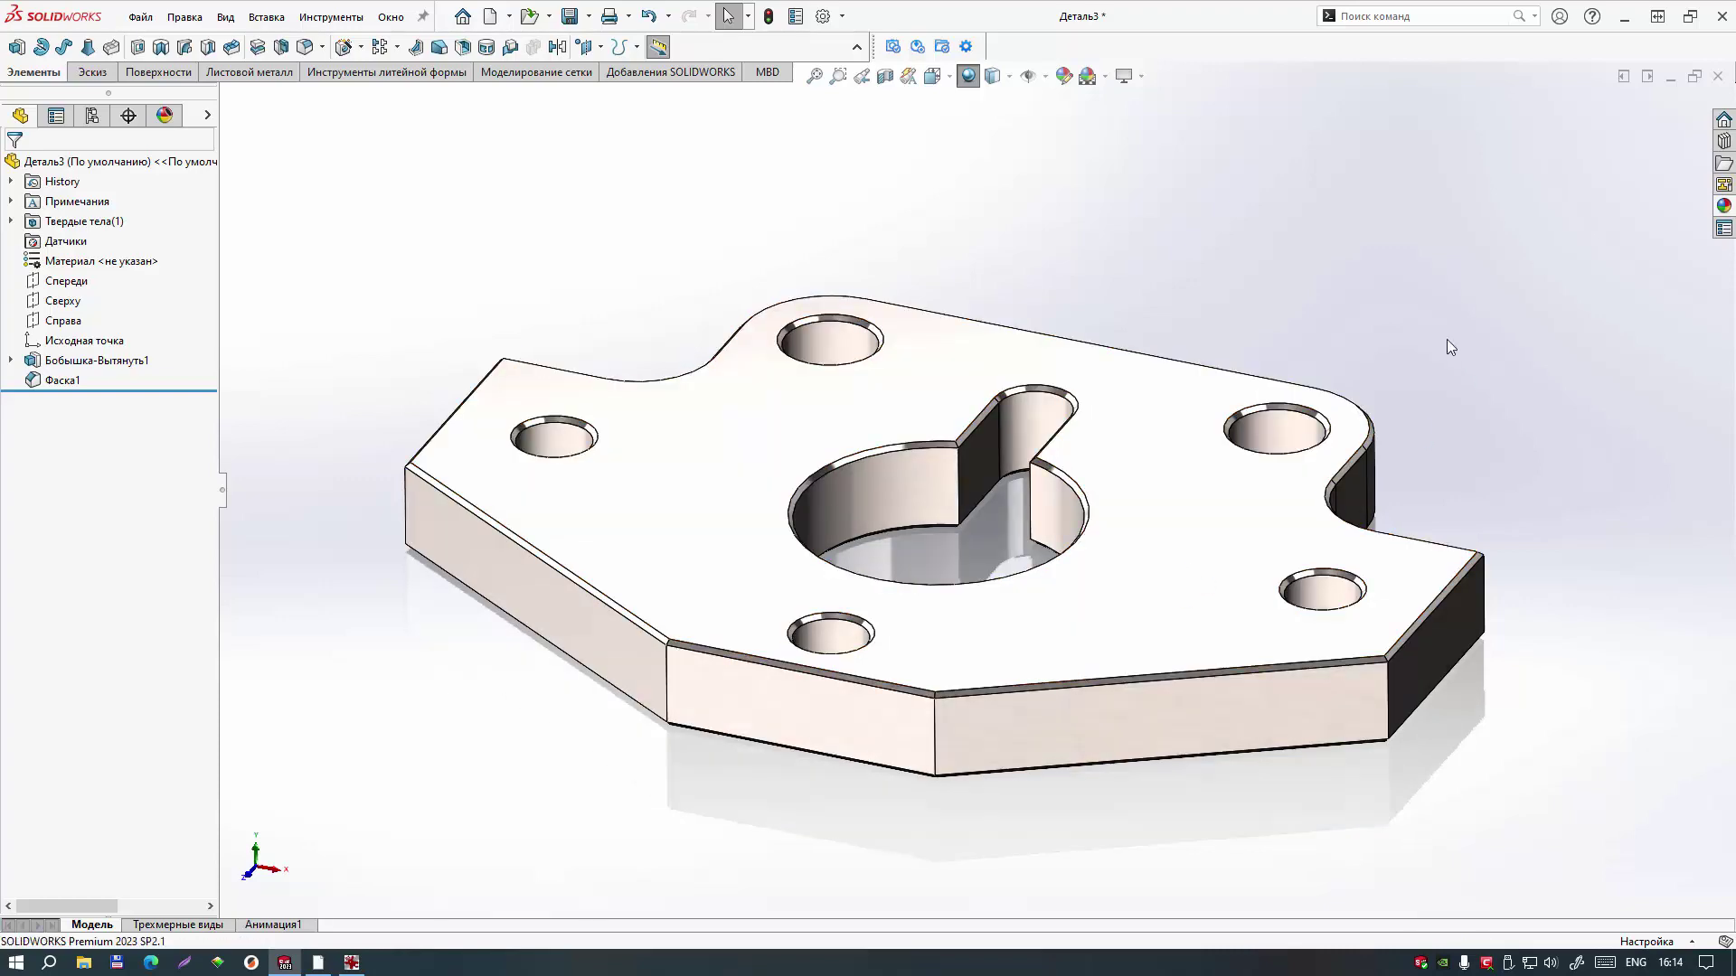
middle_drag(1161, 277, 1148, 493)
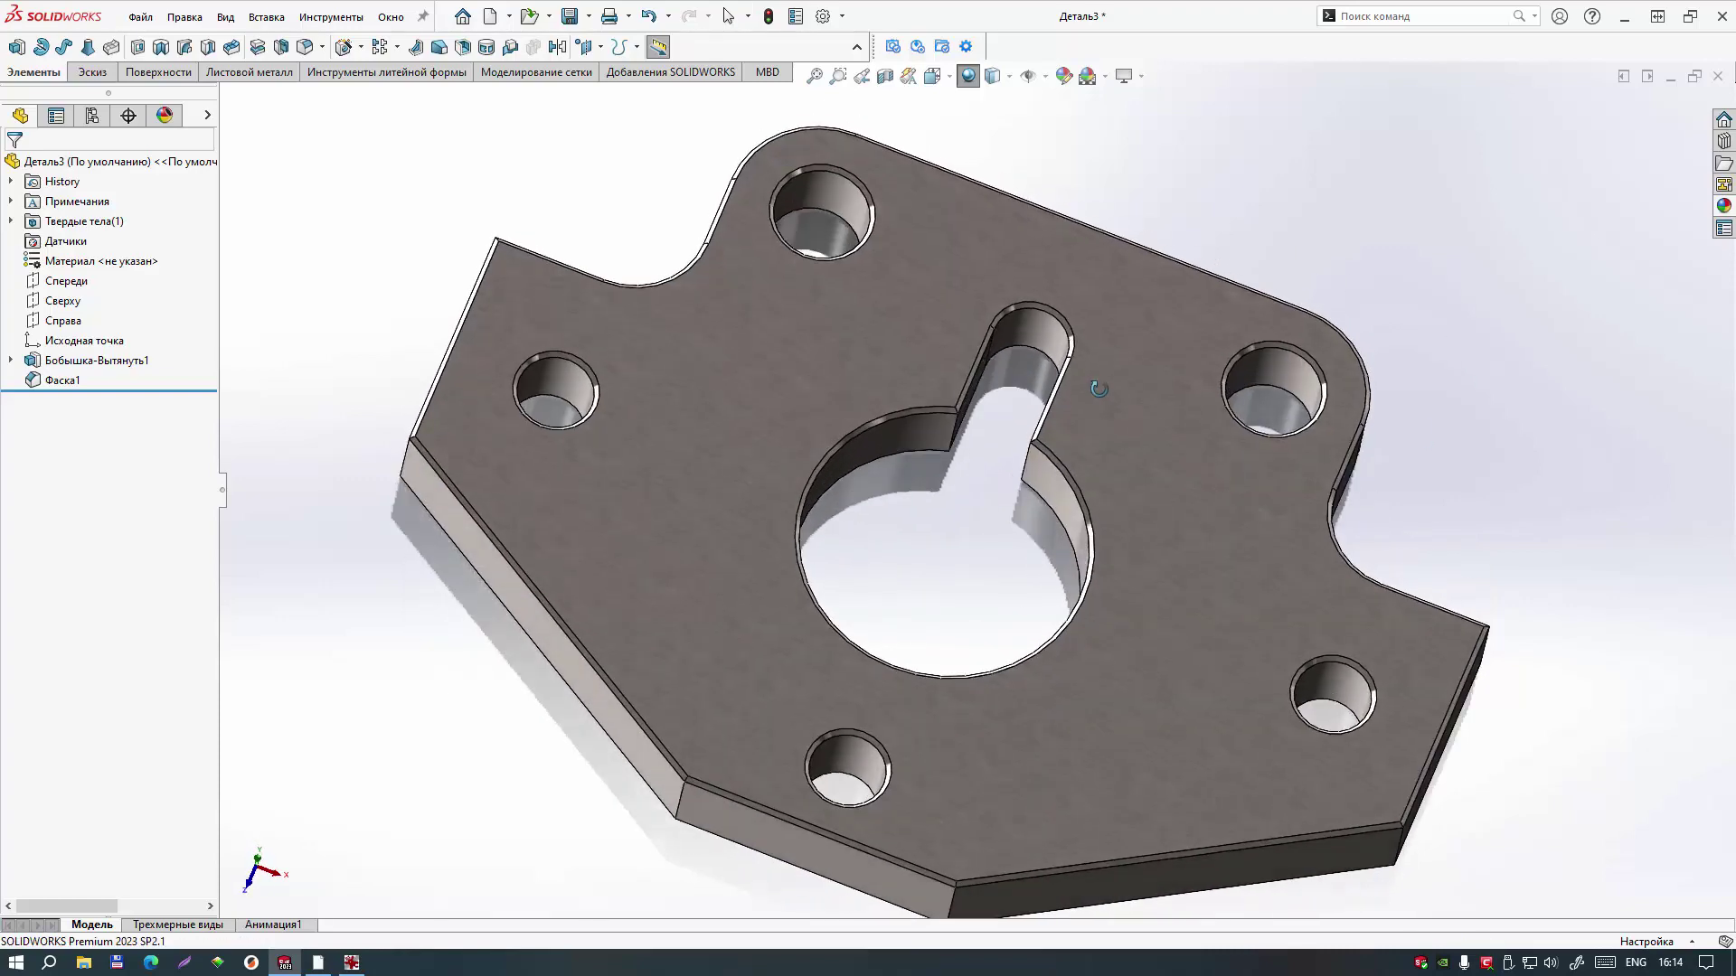
scroll(1166, 482, down, 5)
scroll(1165, 482, up, 2)
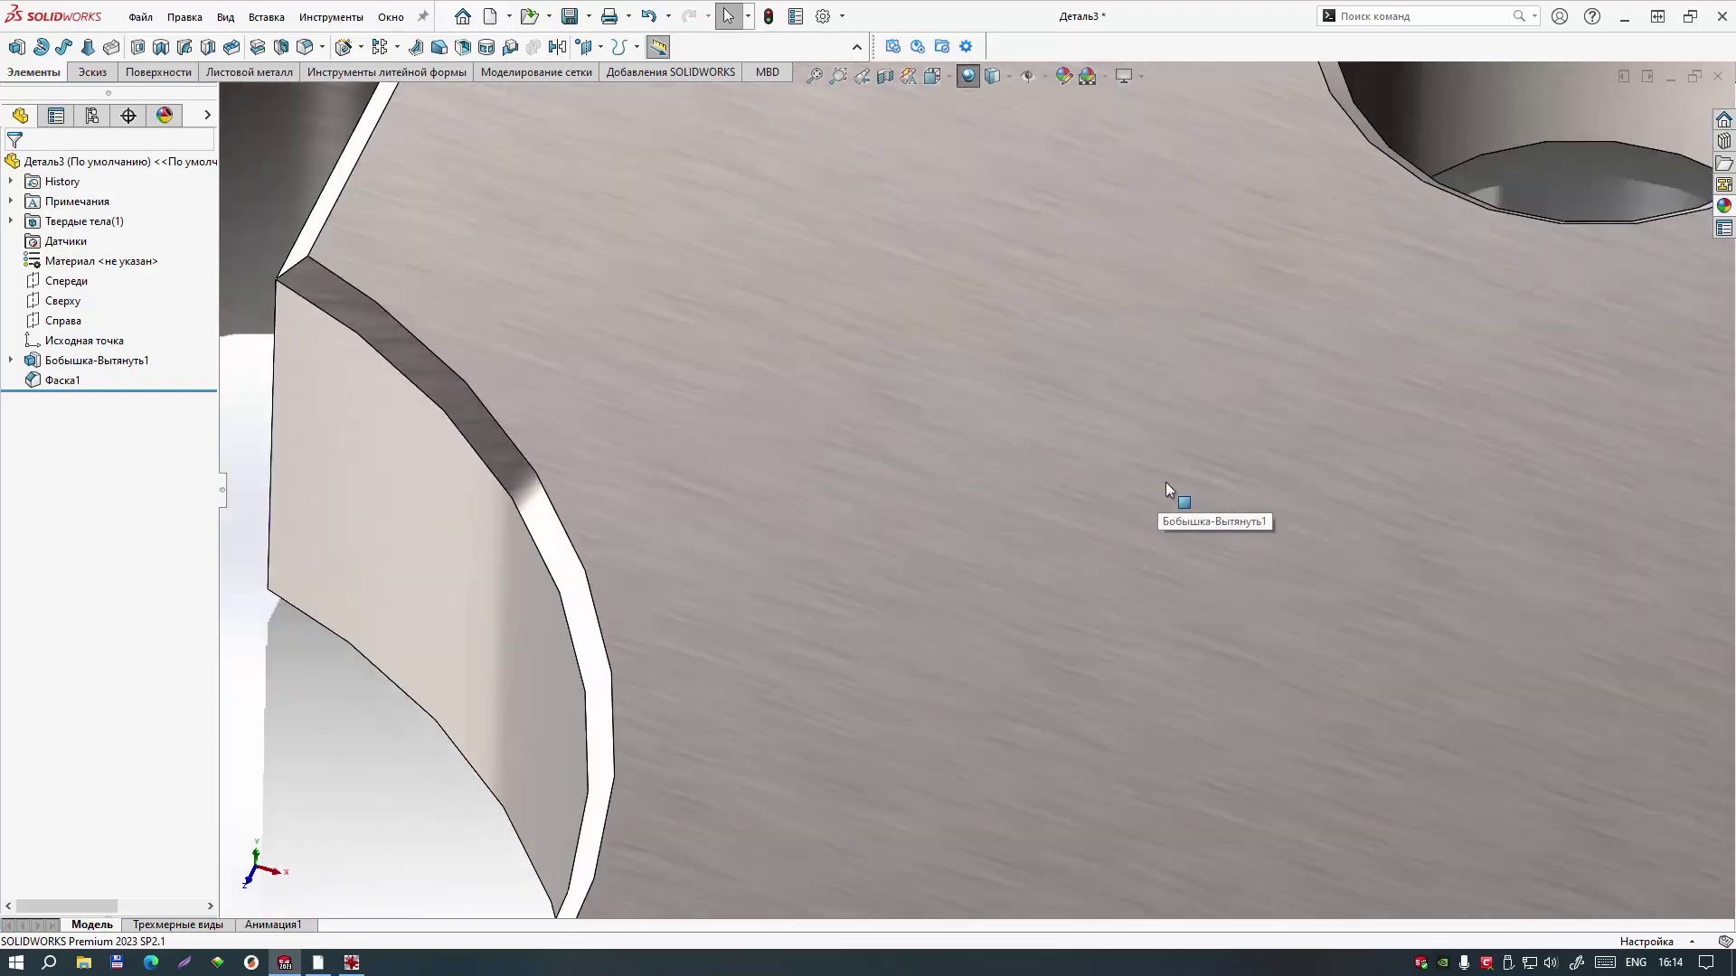
scroll(1165, 482, up, 5)
scroll(1163, 483, up, 1)
mouse_move(1051, 475)
middle_down()
mouse_move(1066, 162)
mouse_move(1101, 275)
mouse_move(1024, 439)
mouse_move(1046, 406)
mouse_move(967, 507)
mouse_move(1151, 459)
mouse_move(1119, 478)
mouse_move(1158, 509)
middle_up()
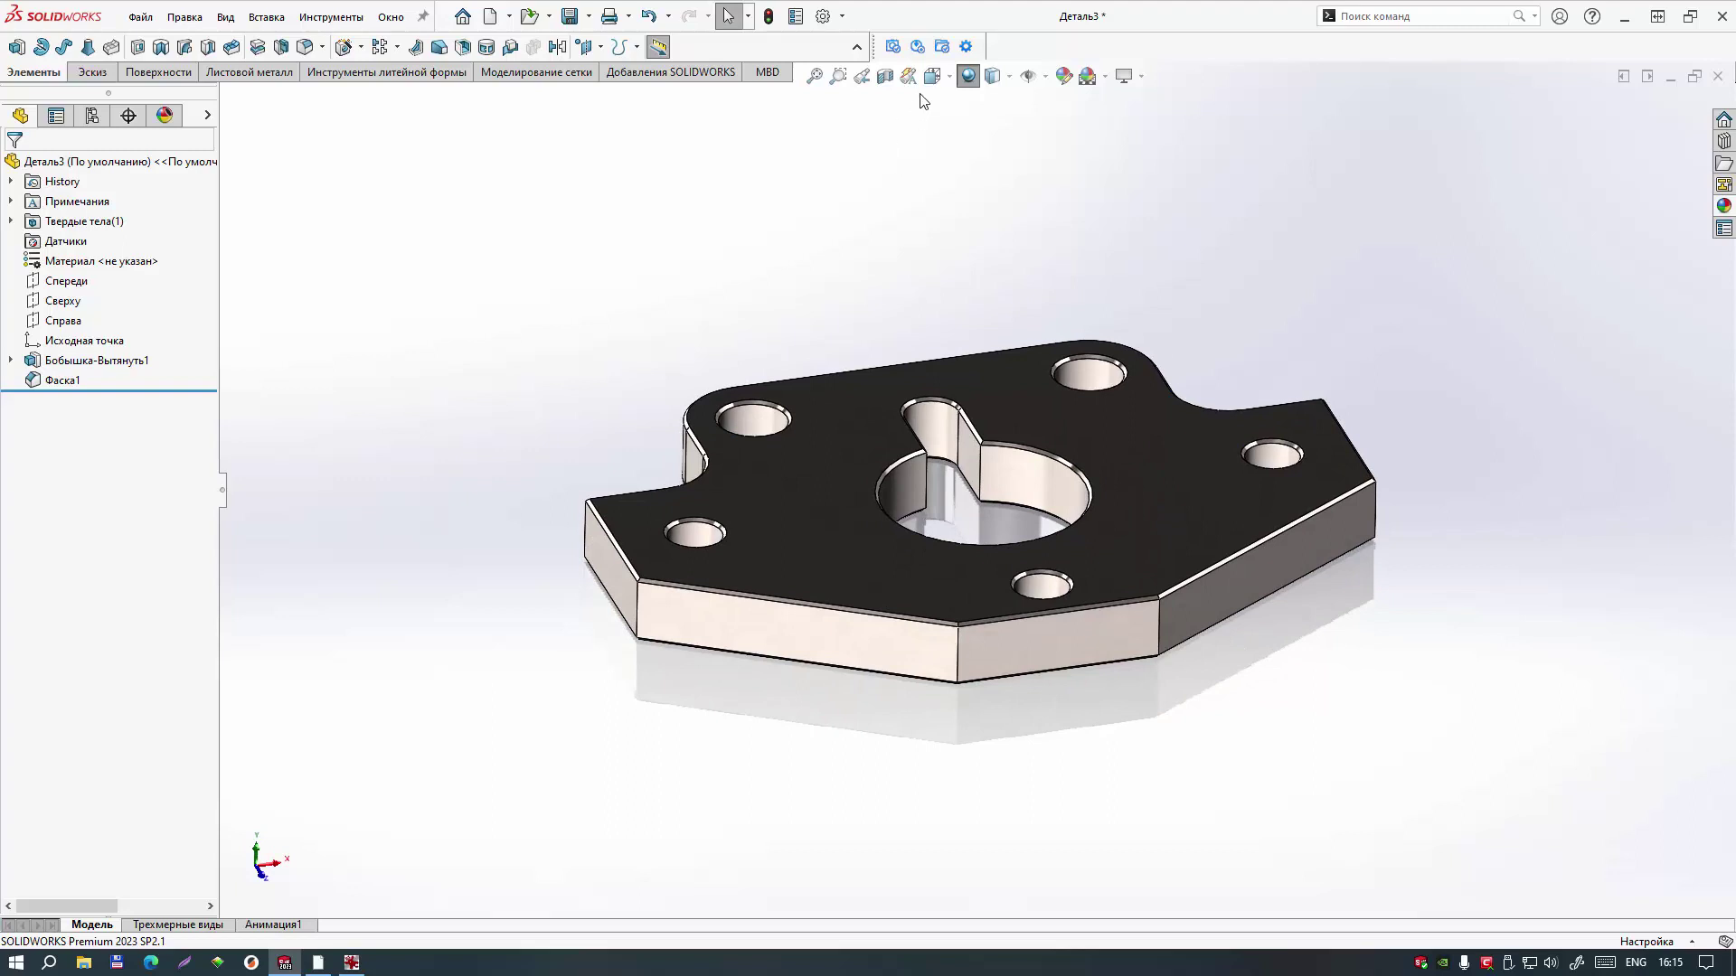
Step: Section the plate along the front plane and save it as the view Разрез1
click(885, 76)
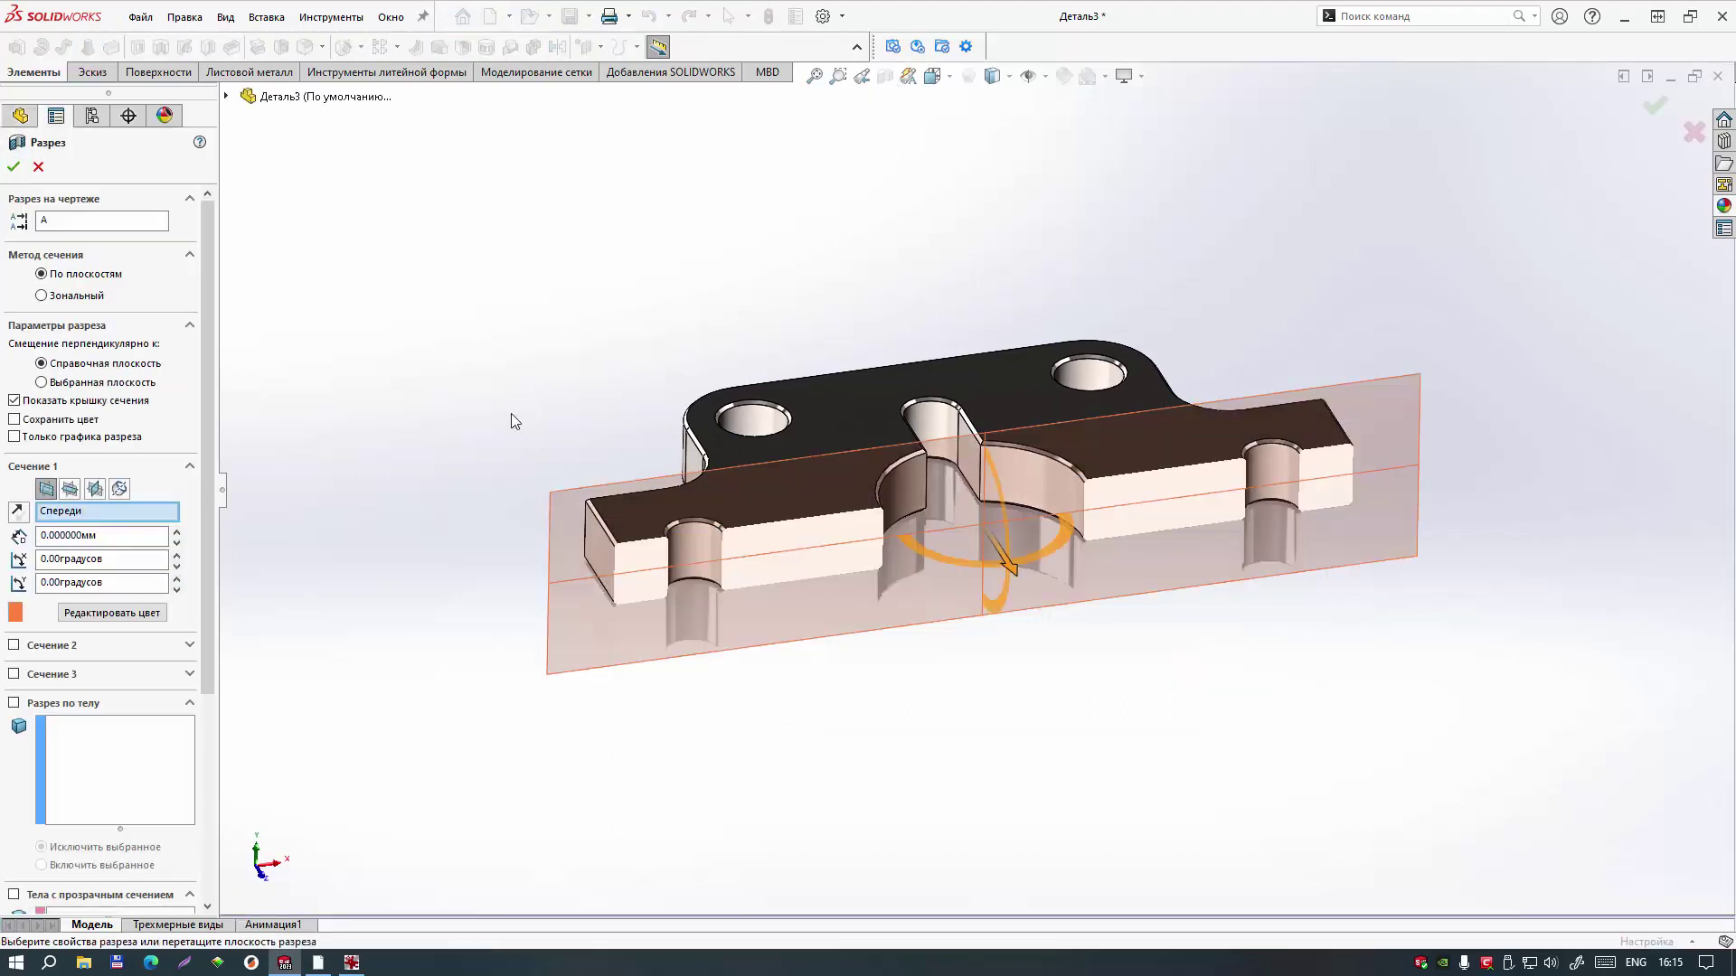
scroll(203, 555, down, 3)
scroll(202, 555, down, 3)
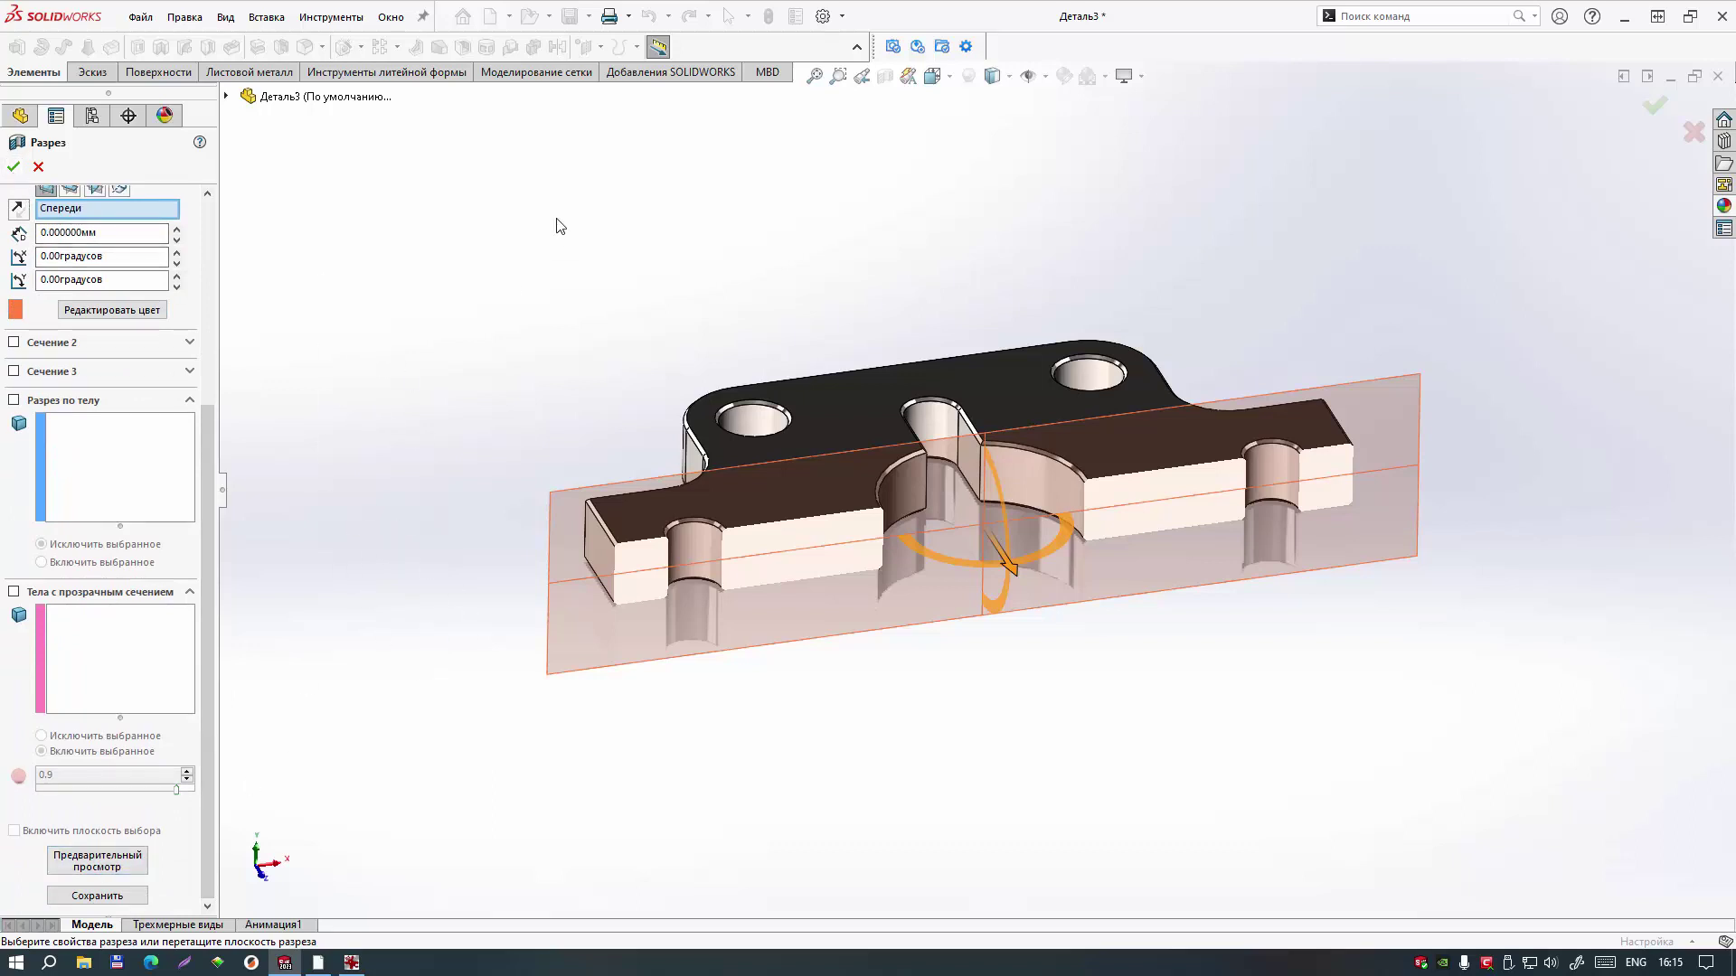
click(100, 896)
click(940, 454)
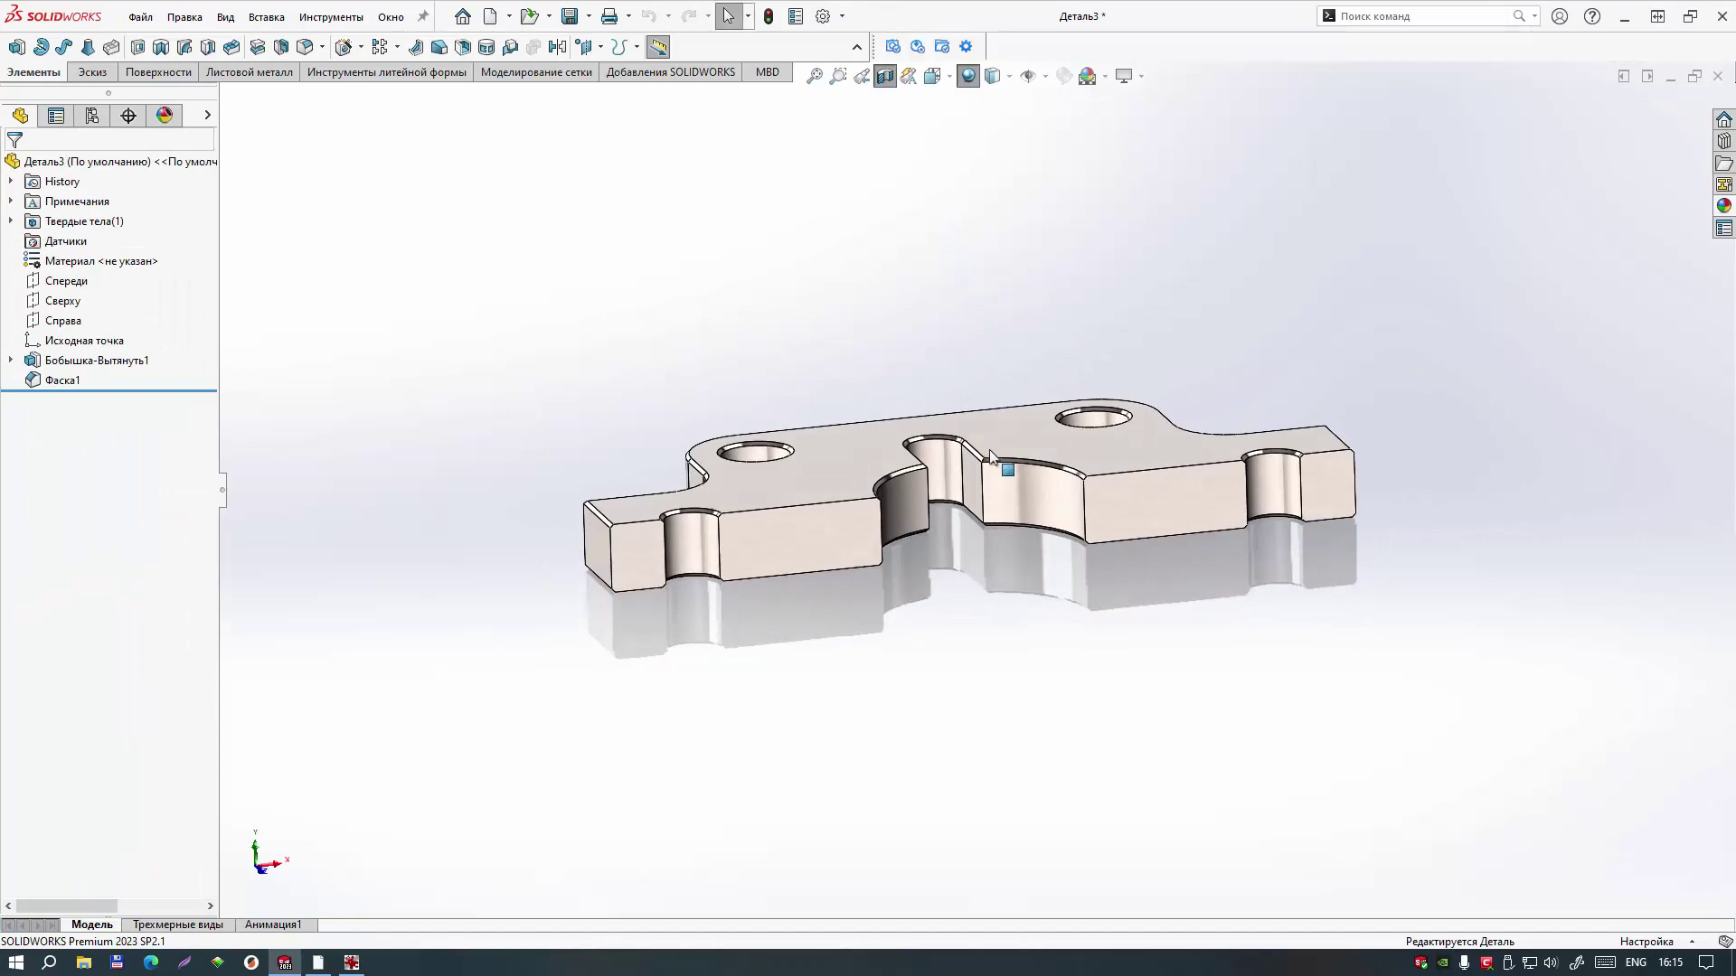
Step: Inspect the cut faces, then turn the section view off
scroll(888, 499, up, 5)
mouse_move(887, 499)
middle_down()
mouse_move(786, 513)
mouse_move(898, 465)
mouse_move(900, 426)
mouse_move(881, 483)
middle_up()
scroll(882, 484, down, 3)
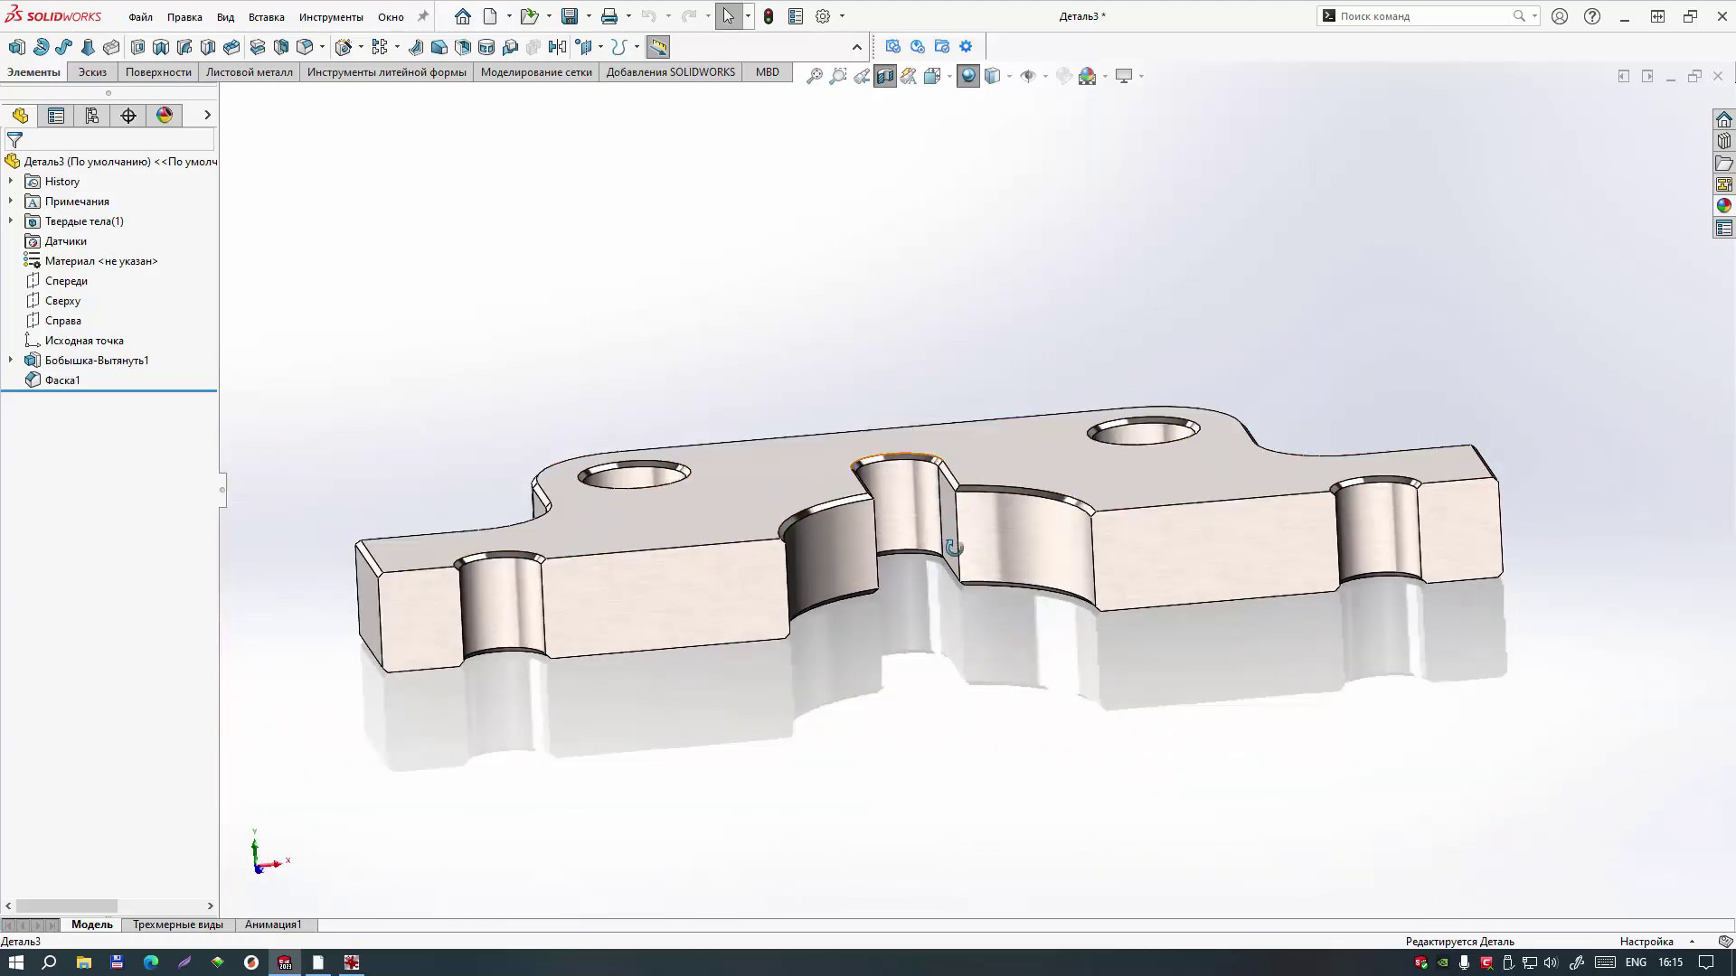
mouse_move(954, 547)
middle_down()
mouse_move(953, 496)
mouse_move(903, 437)
mouse_move(949, 438)
mouse_move(967, 495)
mouse_move(941, 488)
mouse_move(953, 500)
middle_up()
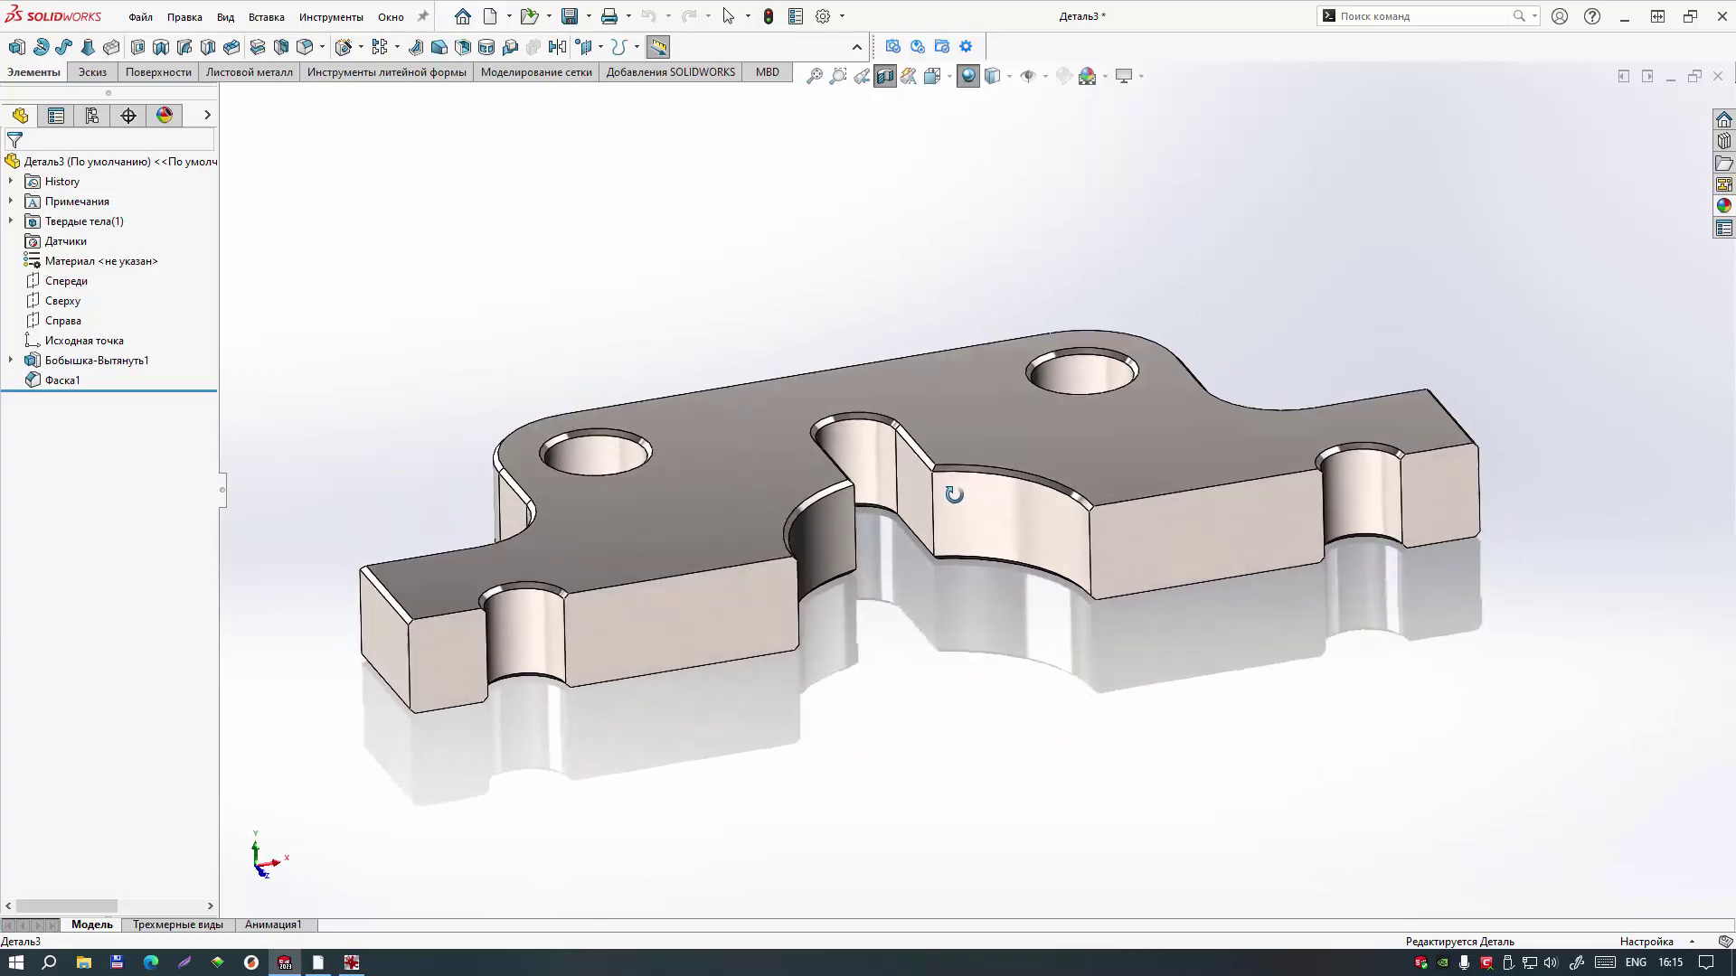
click(885, 77)
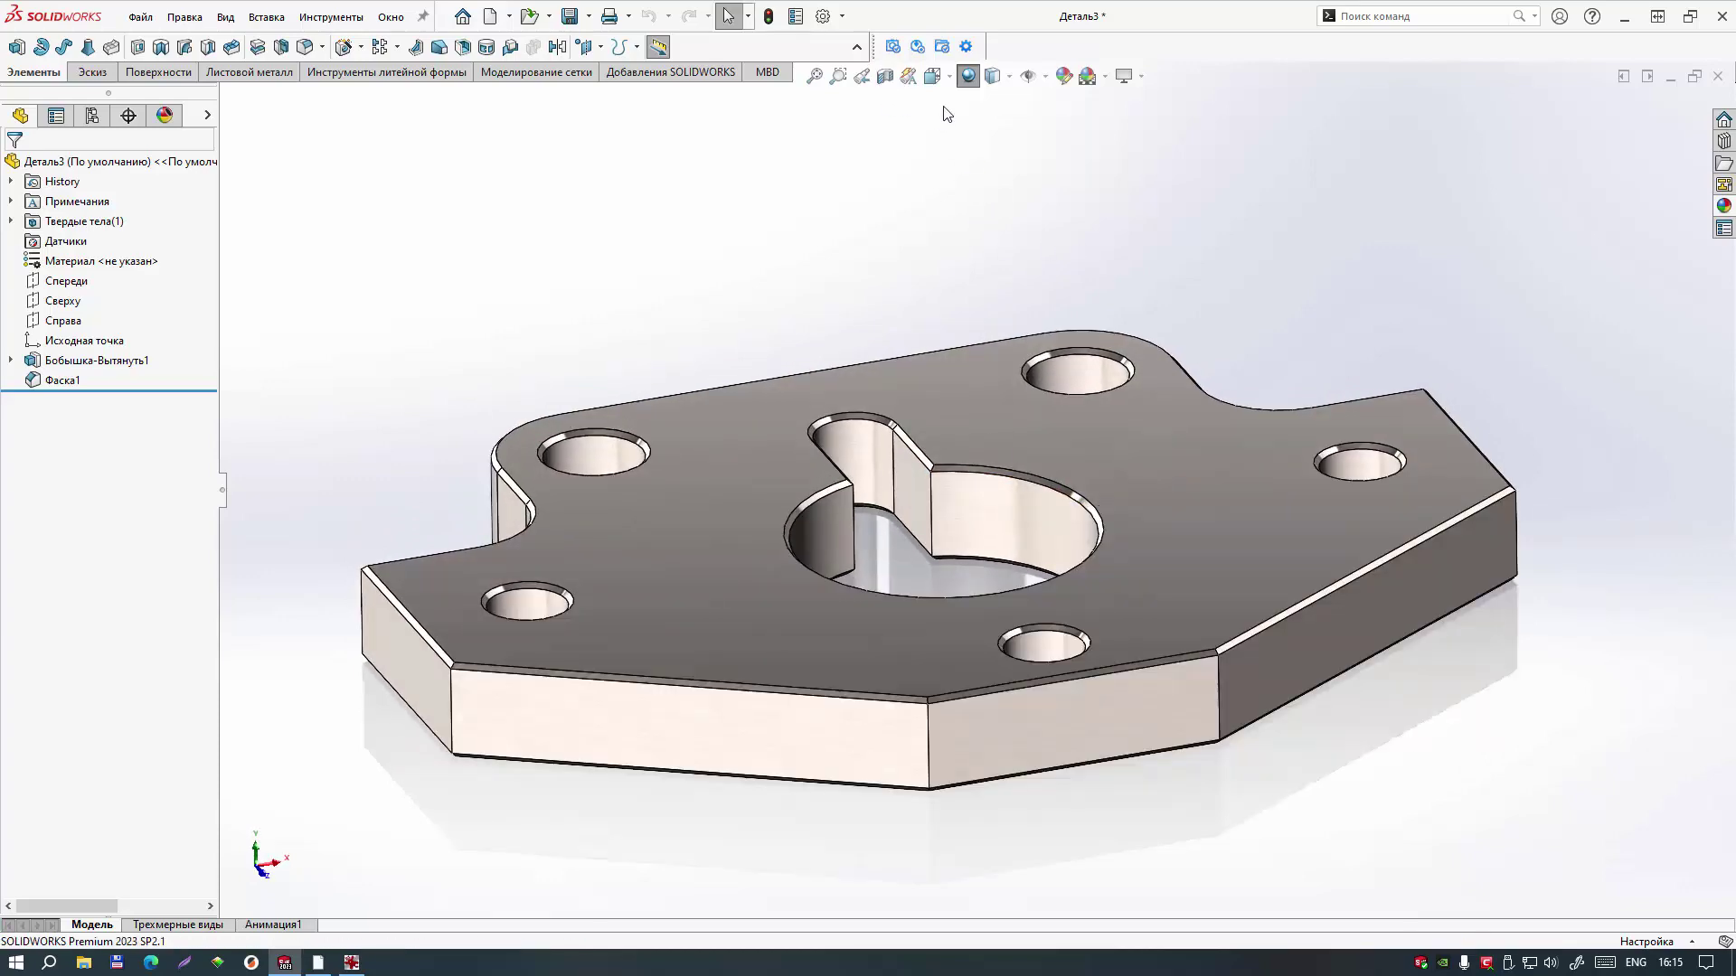
Step: Restore the saved Разрез1 view, inspect it, and return to the full uncut plate
click(950, 77)
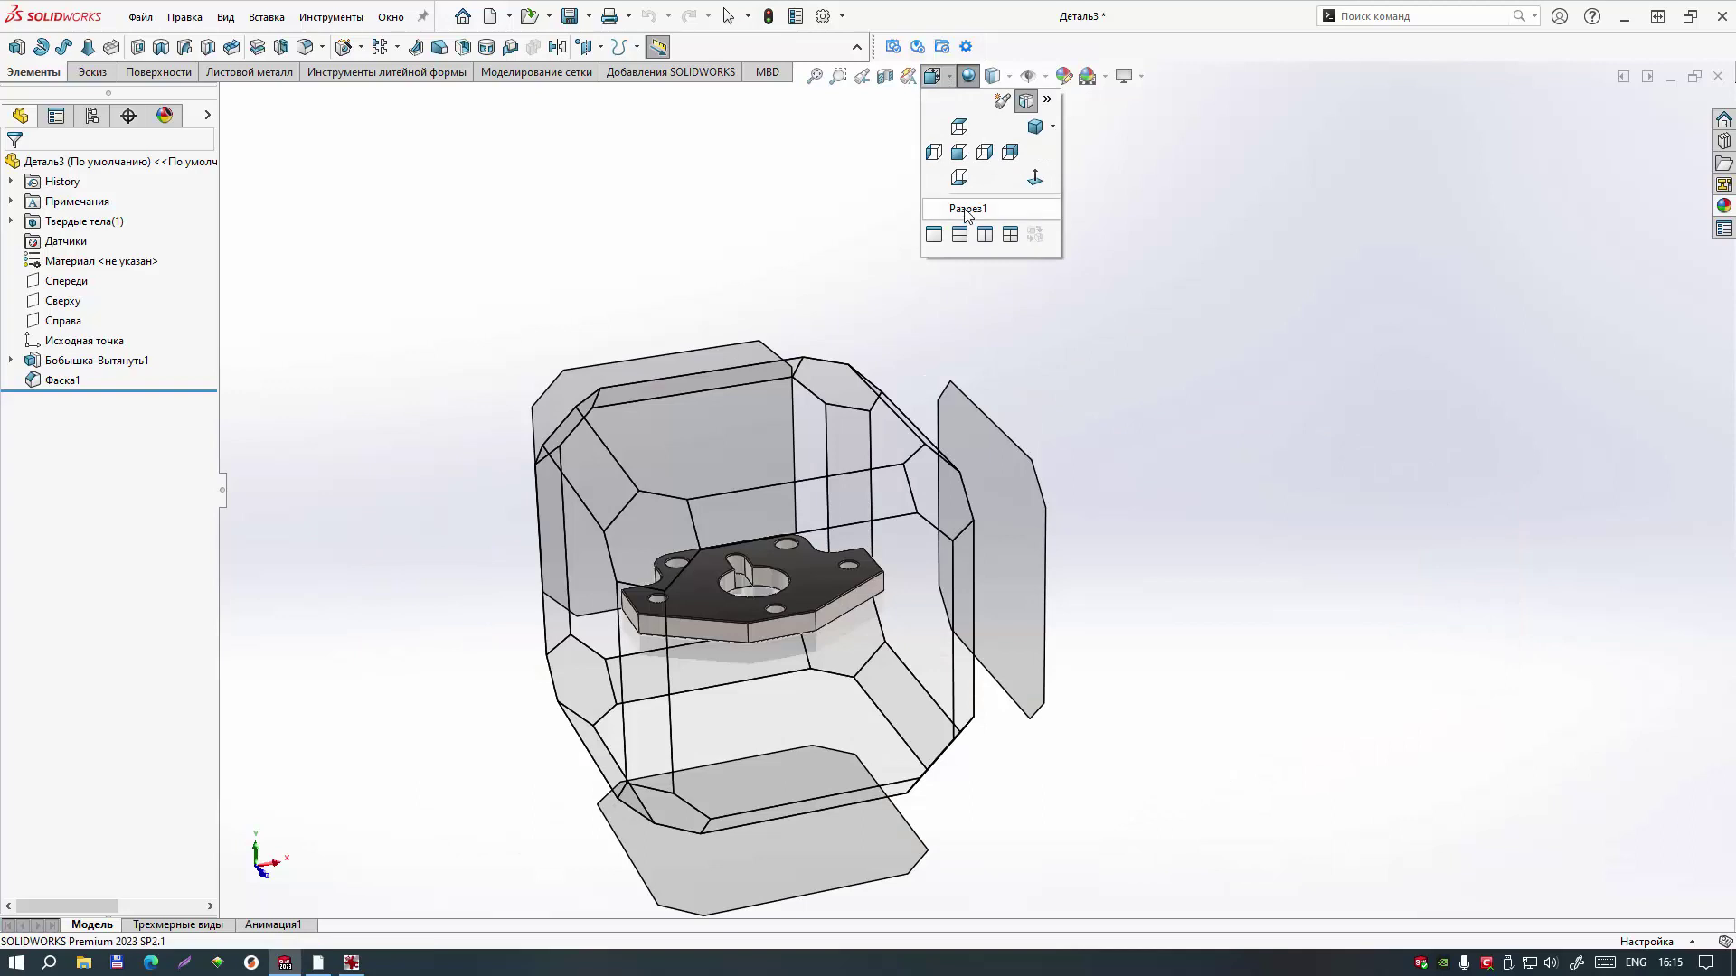
mouse_move(968, 210)
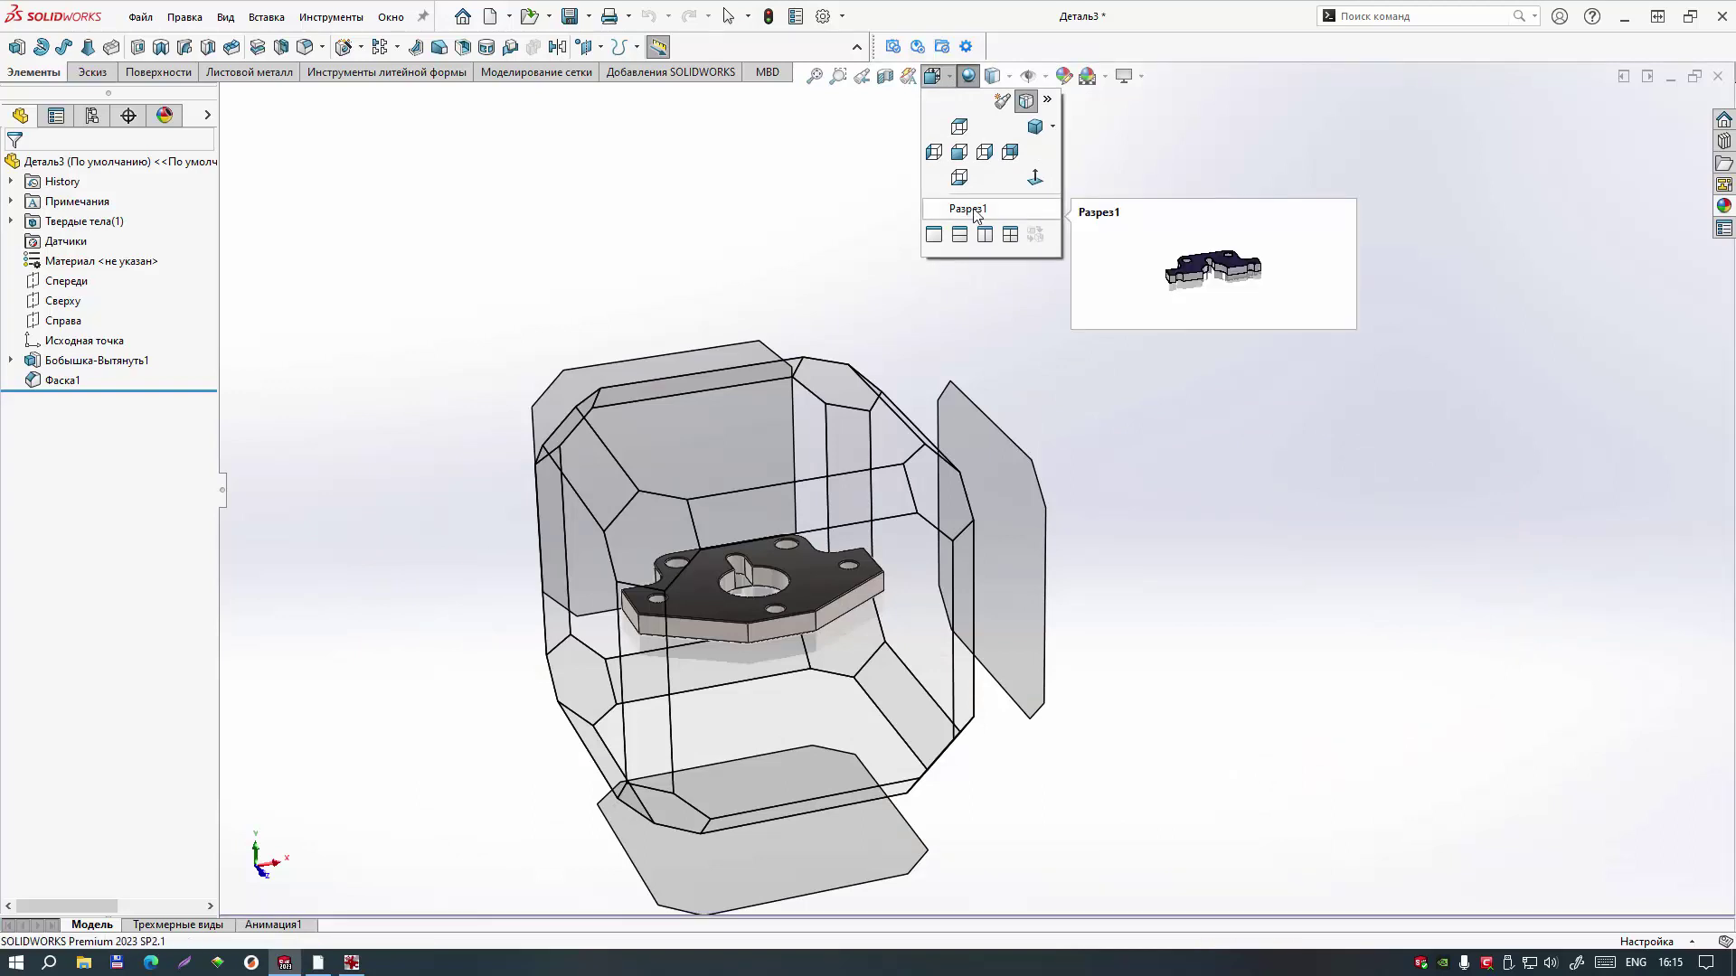
click(970, 211)
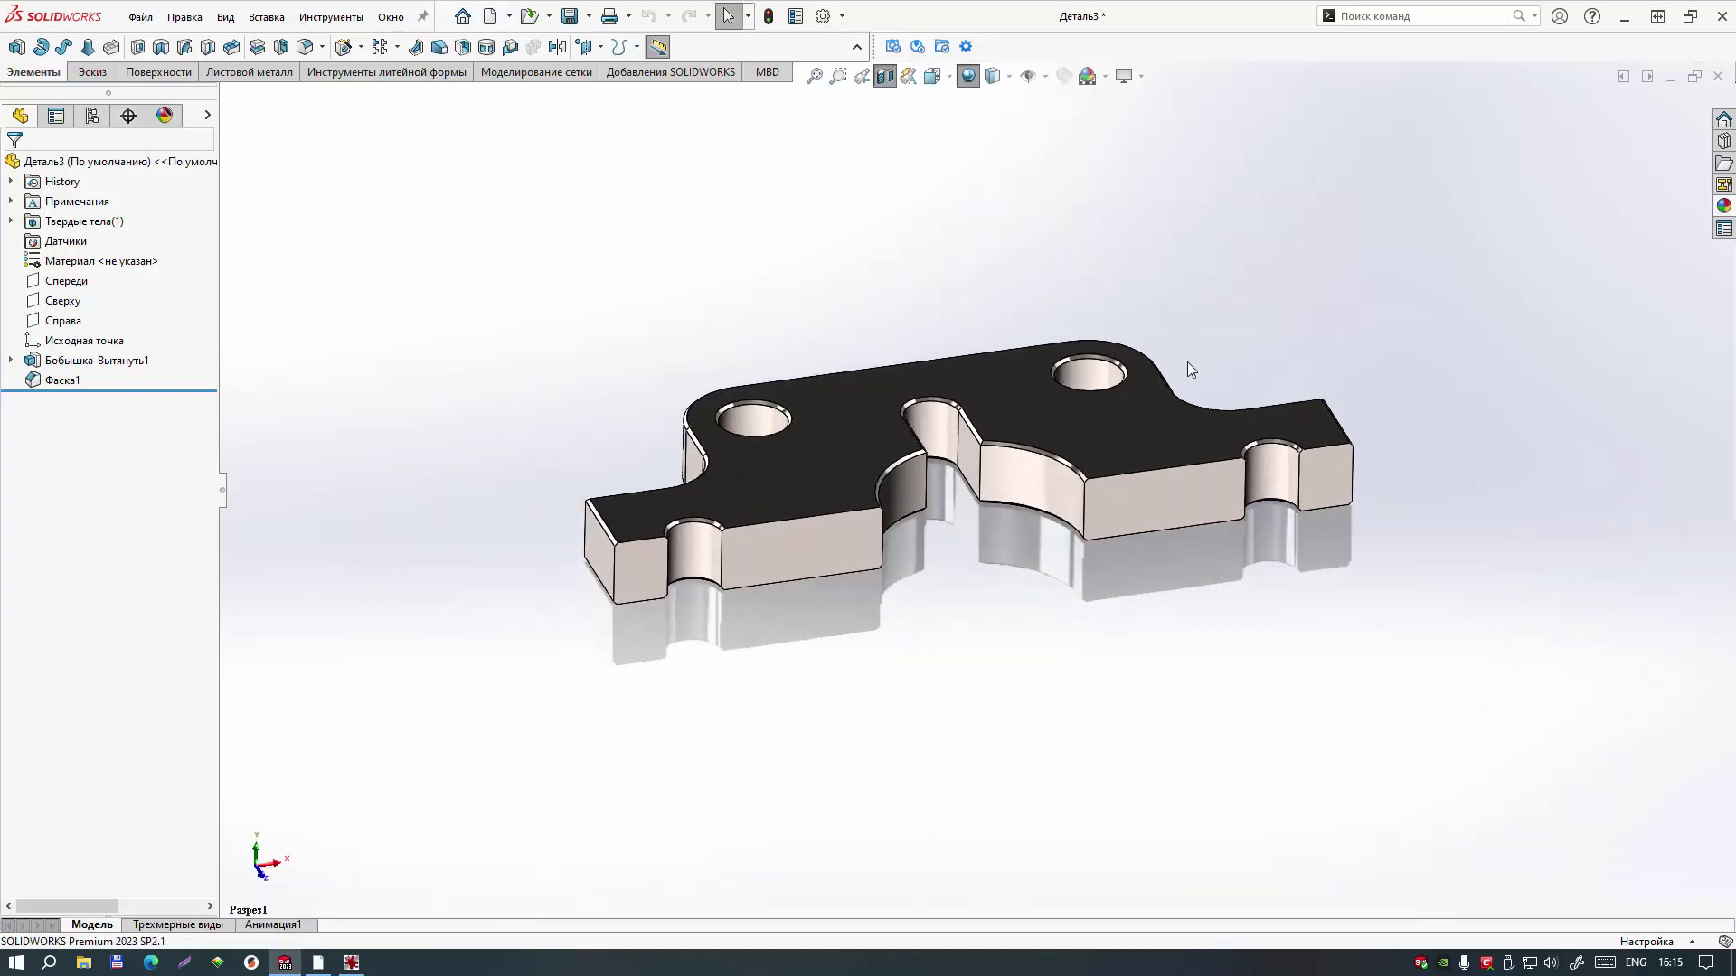
scroll(1131, 441, down, 3)
mouse_move(1012, 435)
middle_down()
mouse_move(970, 462)
mouse_move(1034, 262)
mouse_move(927, 488)
mouse_move(964, 488)
mouse_move(949, 470)
middle_up()
click(886, 78)
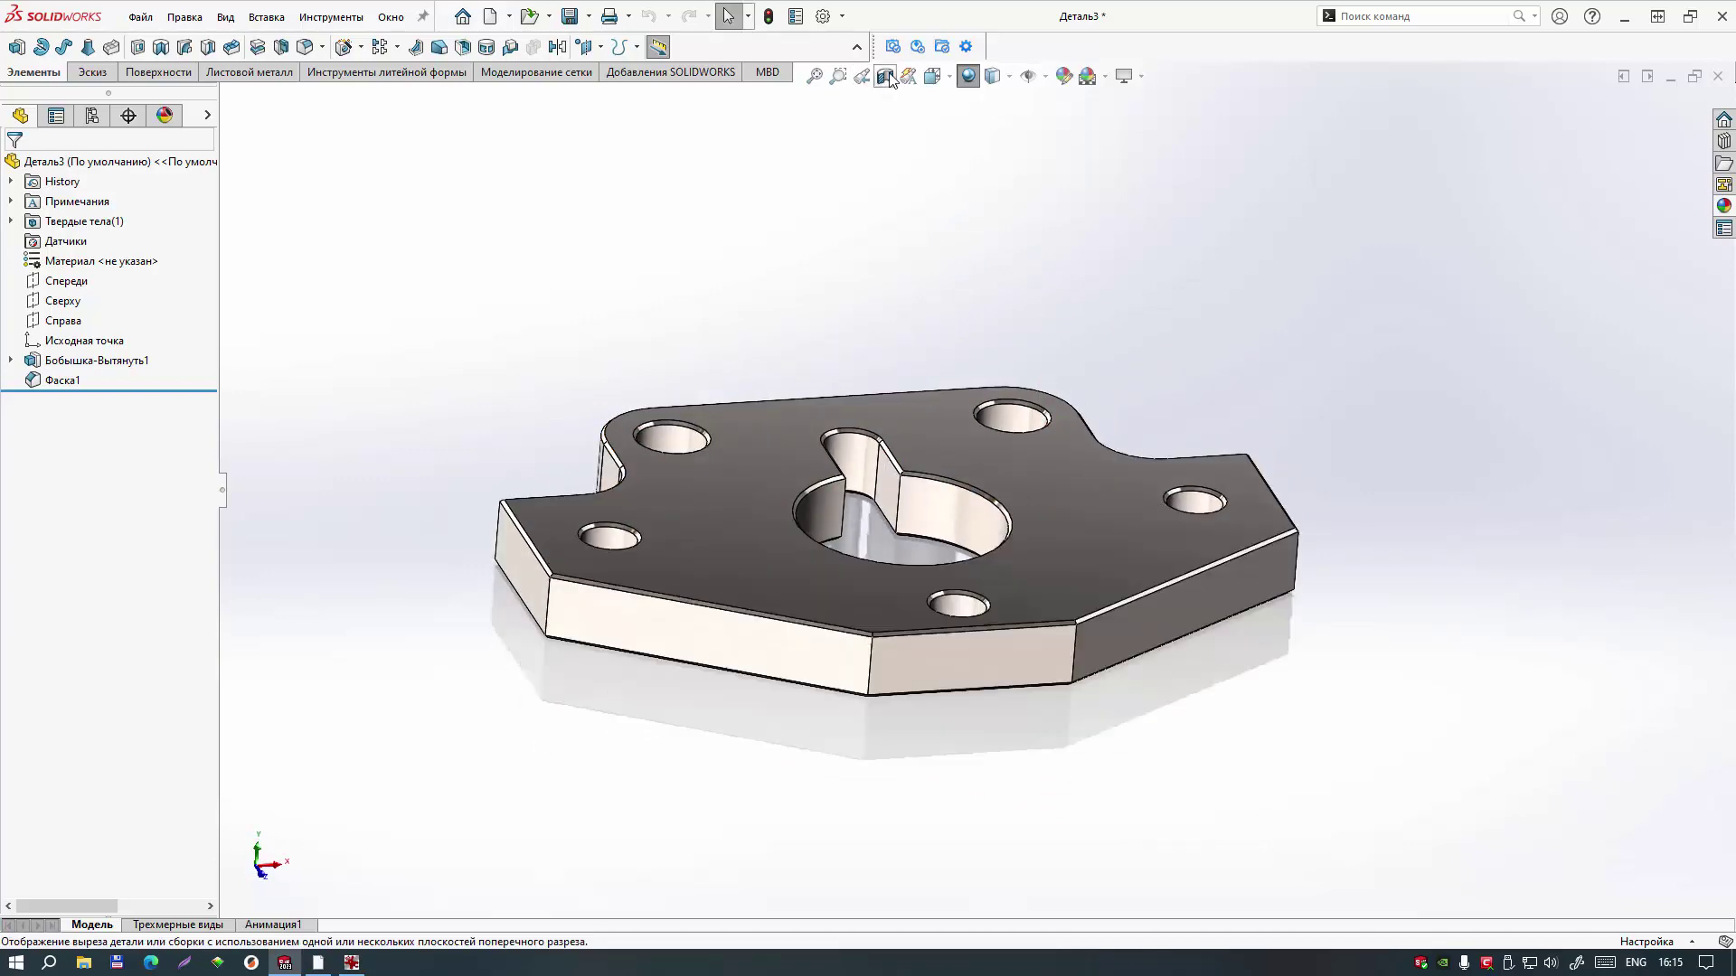
middle_drag(1023, 322, 1153, 333)
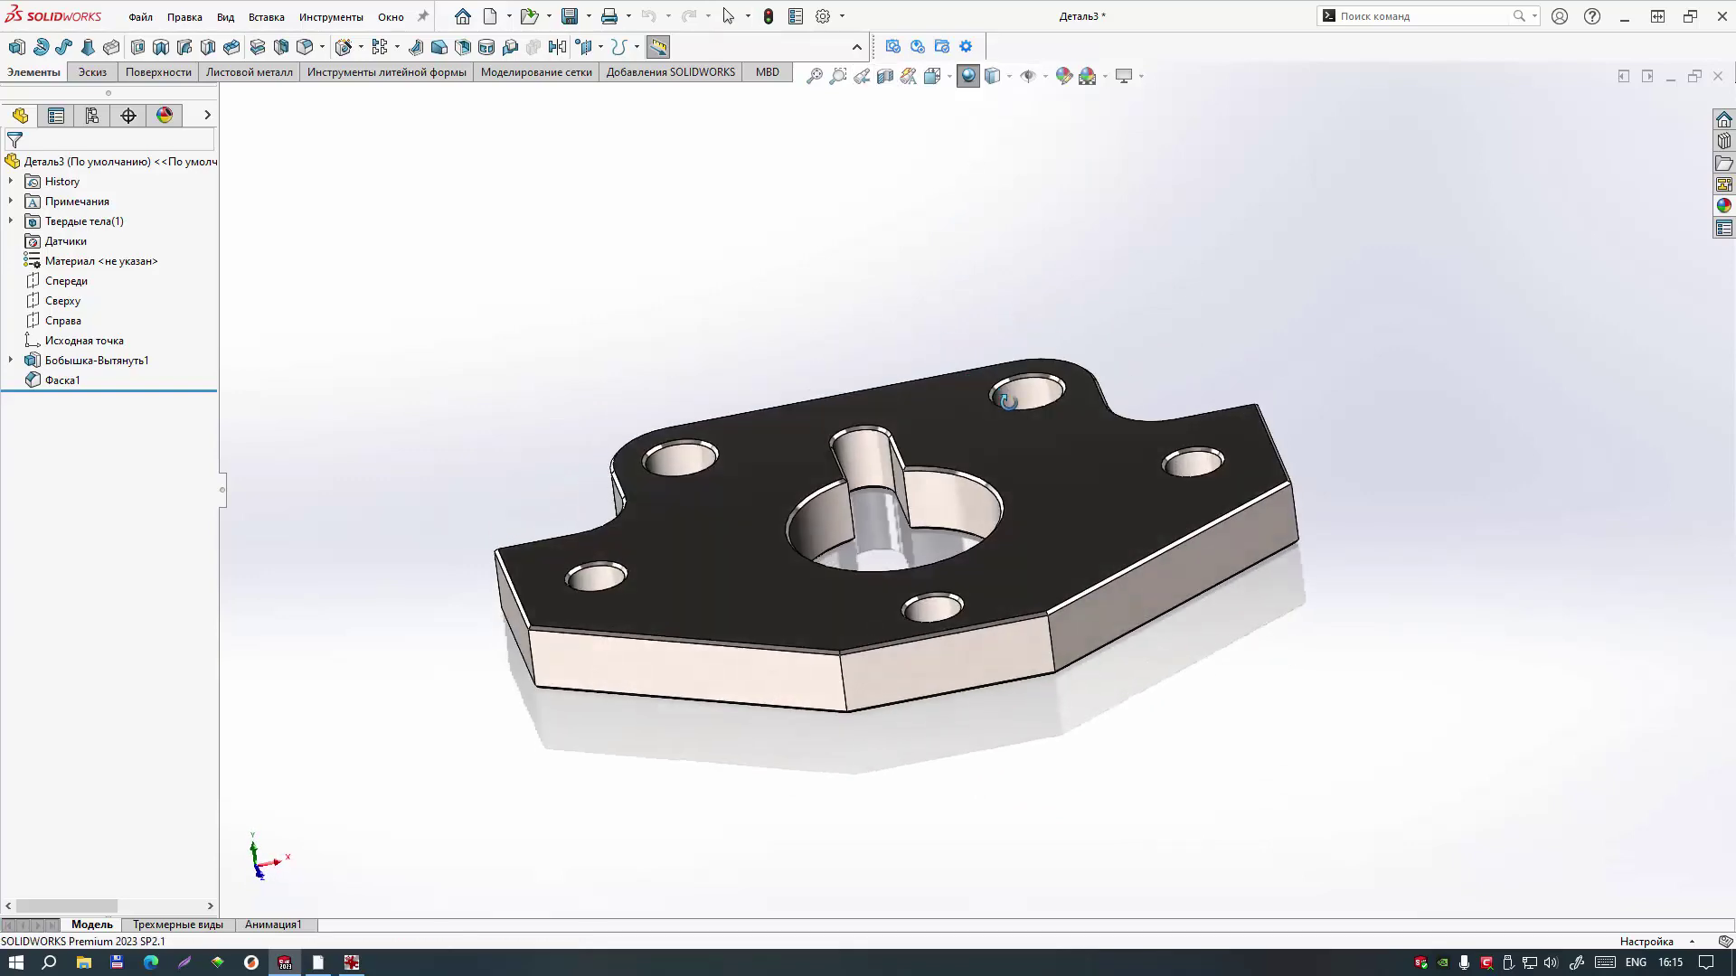